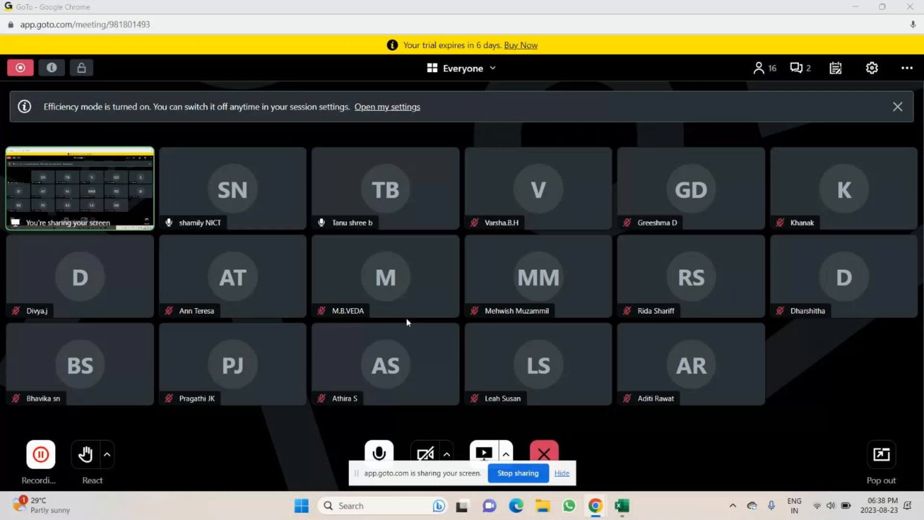
Switch to the Excel workbook and review the loan scenario values listed beside pmt1 to pmt4
click(854, 6)
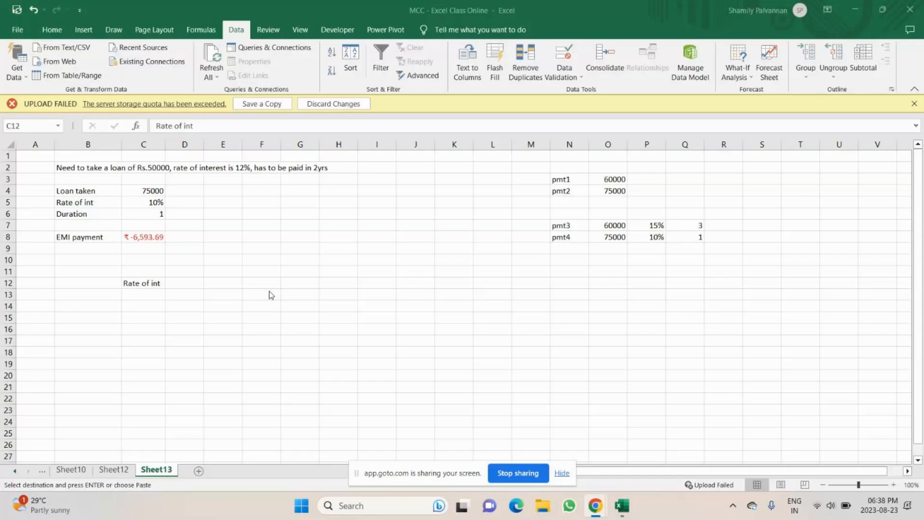
click(185, 226)
drag(577, 180, 604, 178)
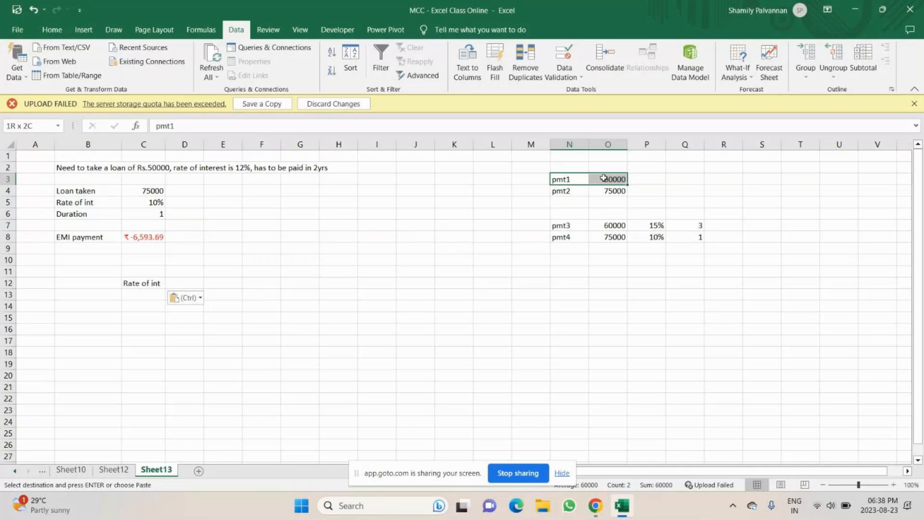
click(655, 225)
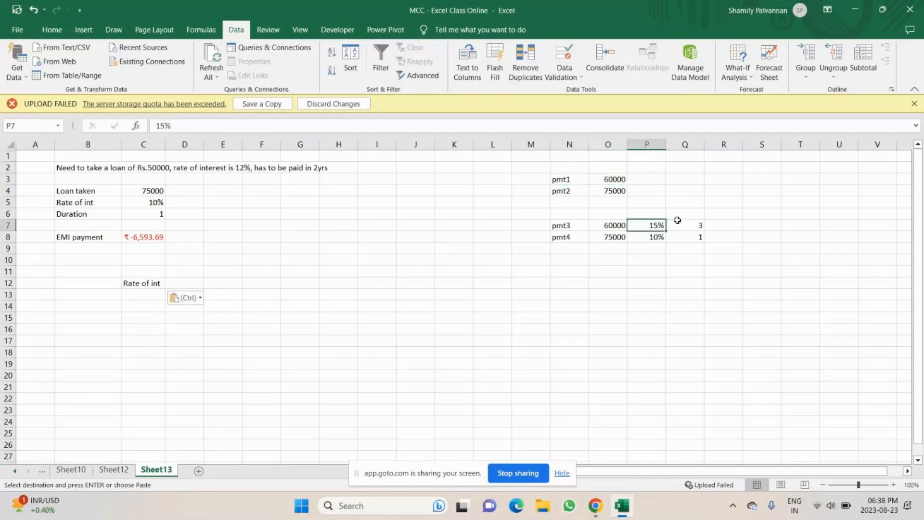
click(685, 224)
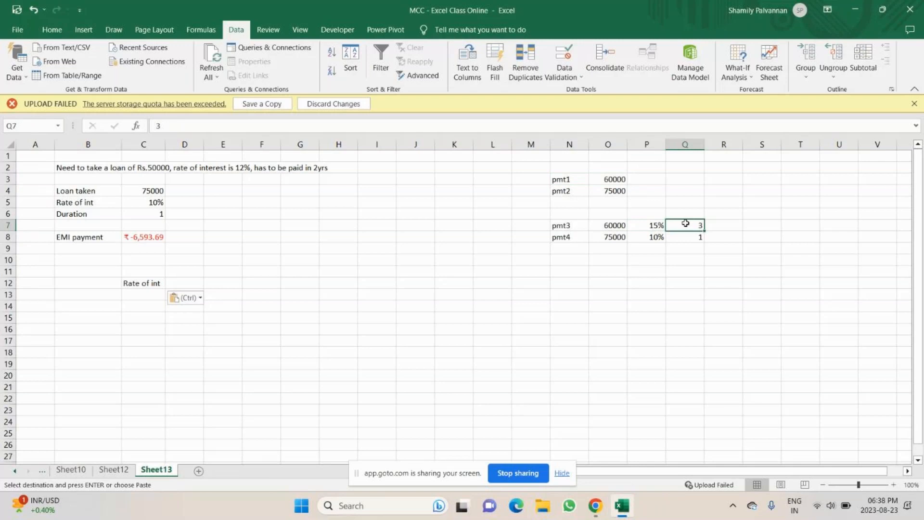
drag(561, 237, 699, 237)
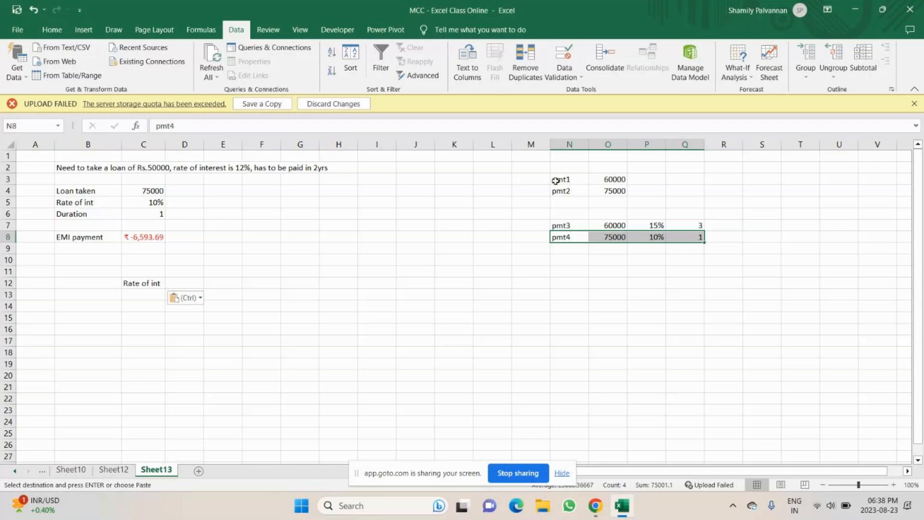
Enter 10% interest and a duration of 1 for the pmt1 and pmt2 rows
click(640, 179)
double_click(640, 179)
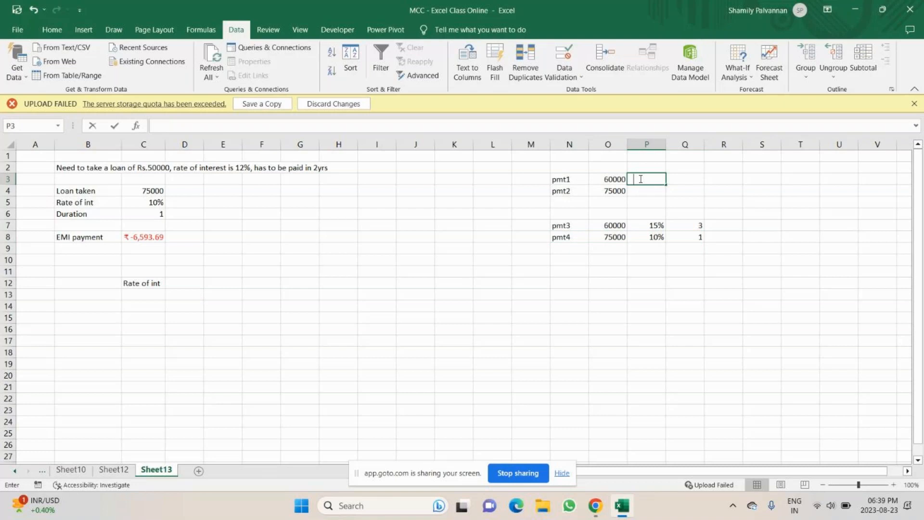
key(Escape)
drag(666, 184, 665, 196)
click(697, 182)
text(1)
key(Return)
text(1)
key(Return)
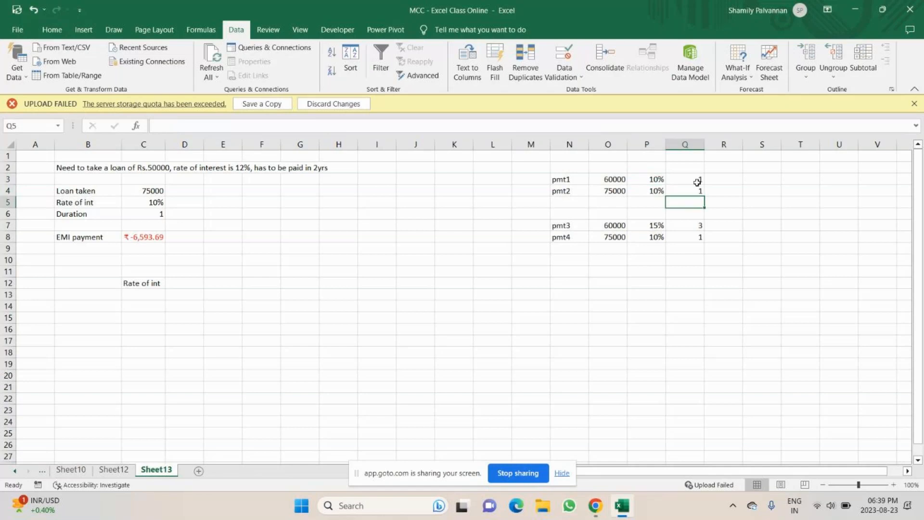
Examine the scenario table values and the EMI payment formula cell
click(585, 183)
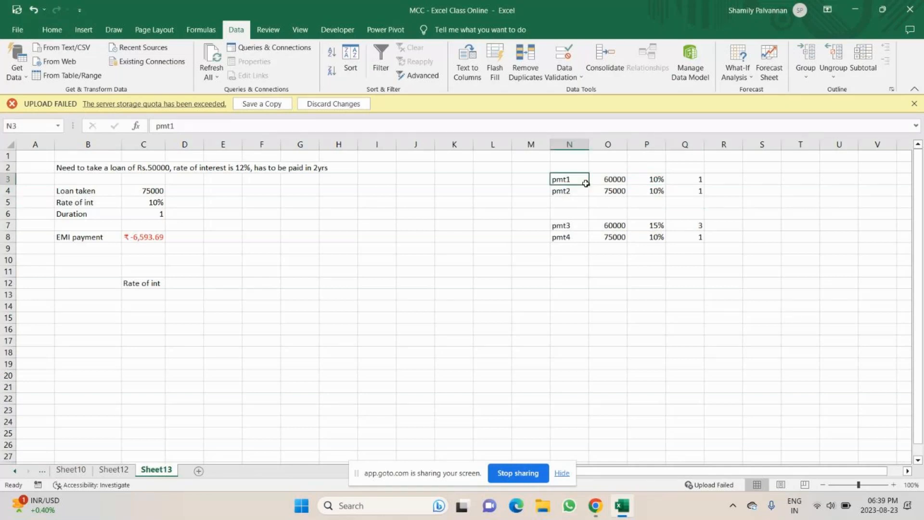
click(152, 254)
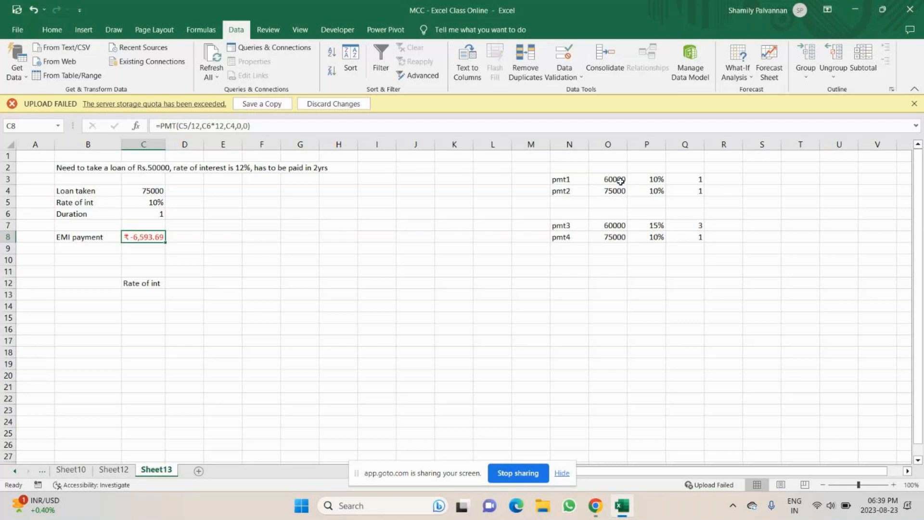
click(612, 193)
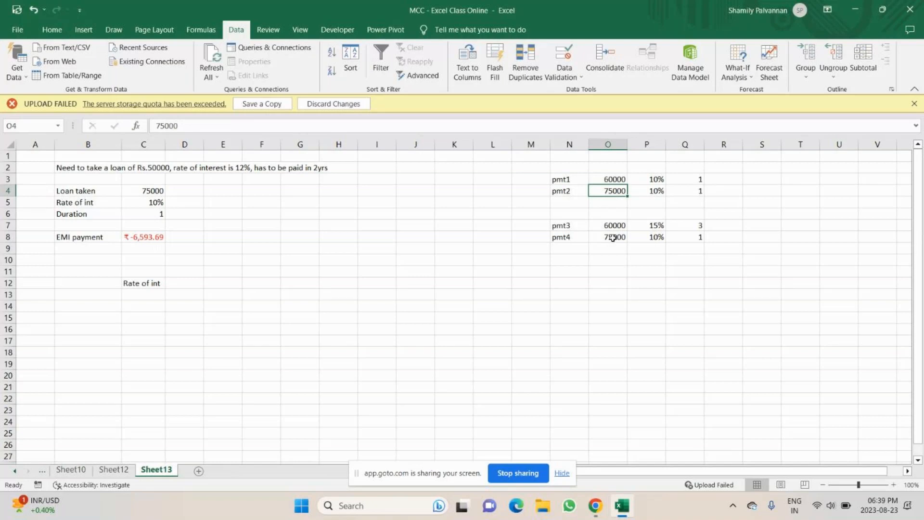
click(698, 239)
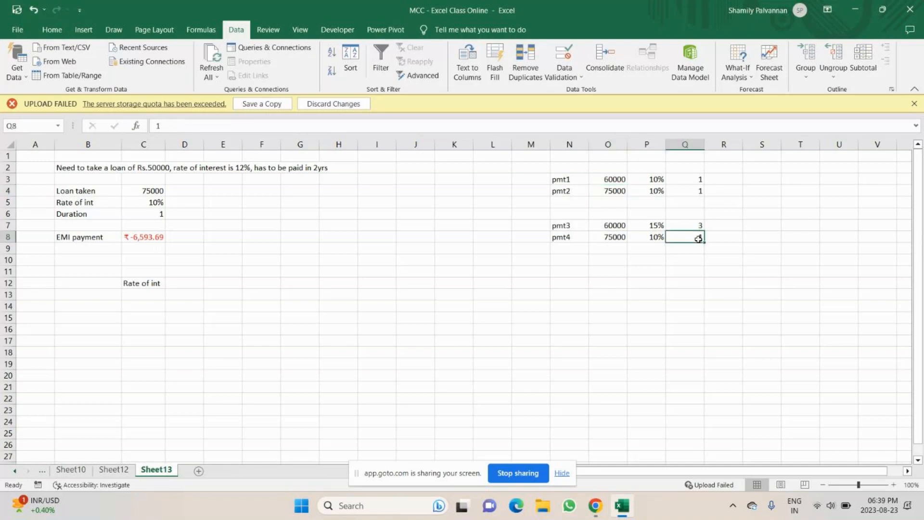
click(644, 239)
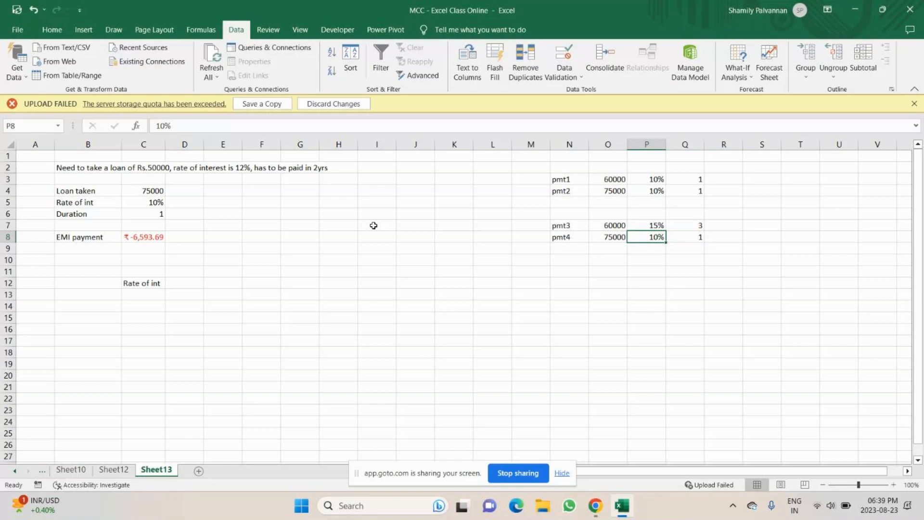
click(143, 237)
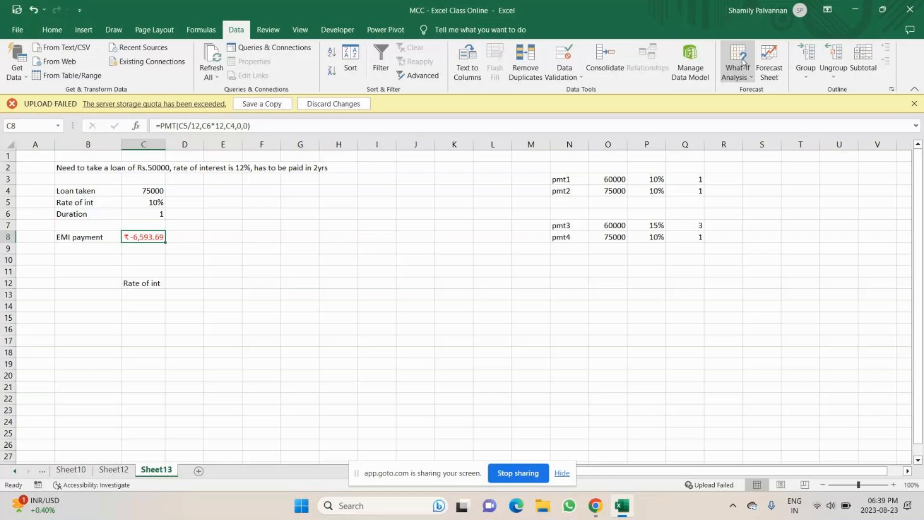
Open Scenario Manager and edit scenario PMT1, keeping its values 60000, 0.12 and 2
click(743, 62)
click(754, 90)
click(524, 153)
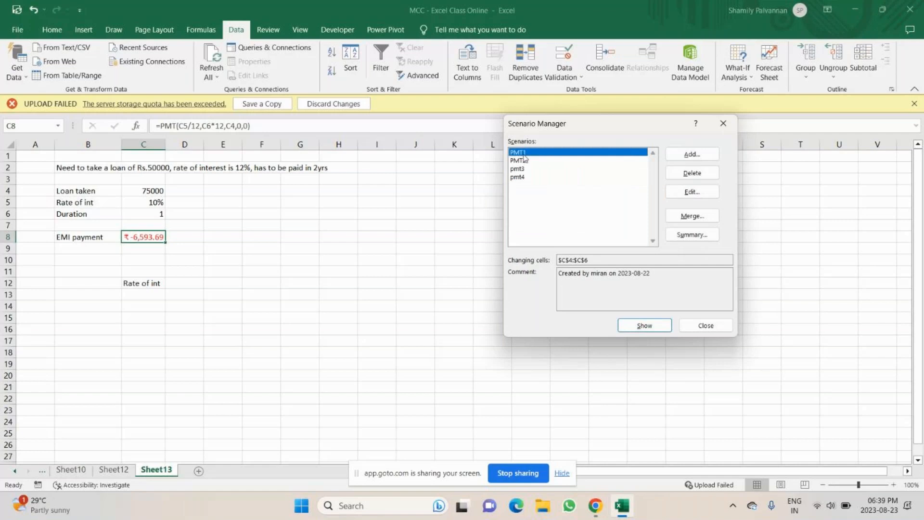
click(692, 192)
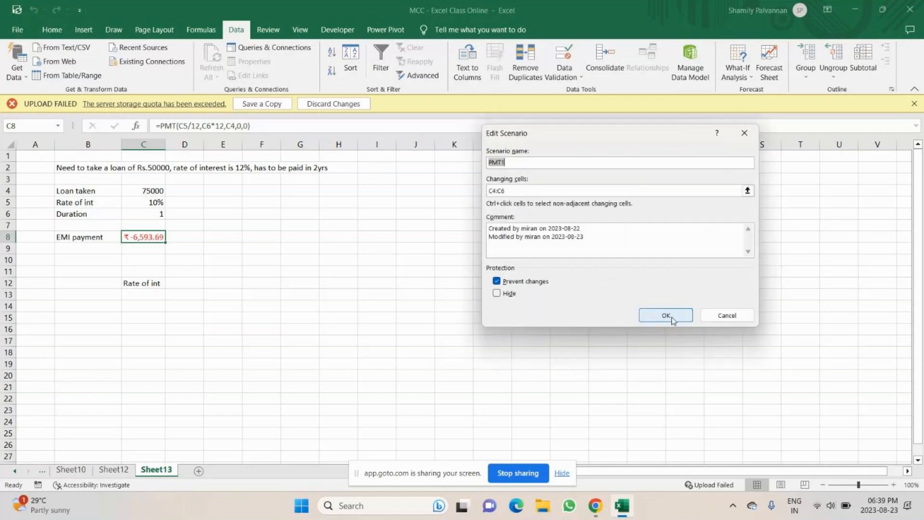
click(671, 317)
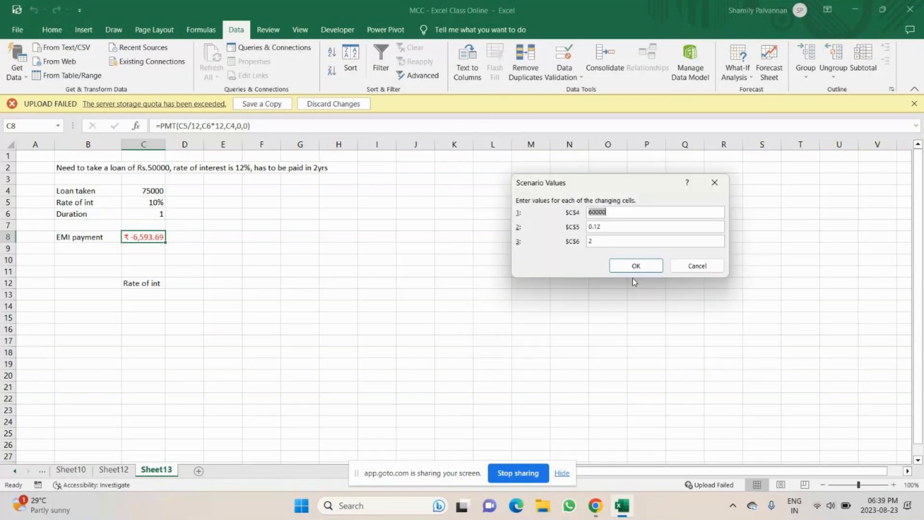
click(611, 240)
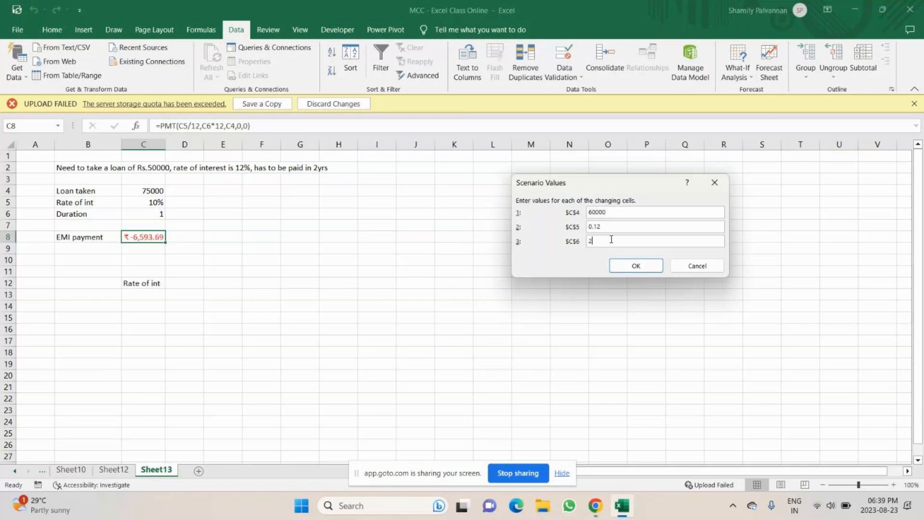
click(646, 265)
Close the Scenario Manager and set the durations for pmt1 and pmt2 to 2
drag(637, 128, 842, 143)
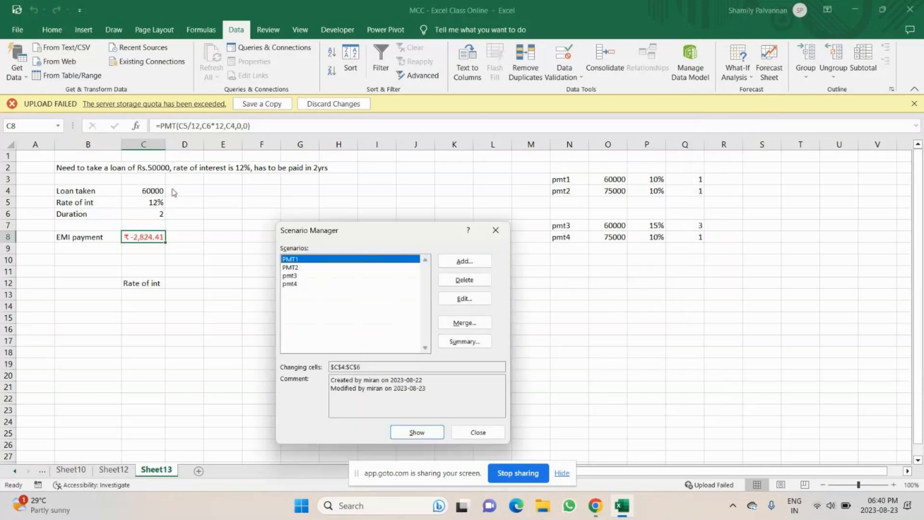
key(Escape)
click(692, 183)
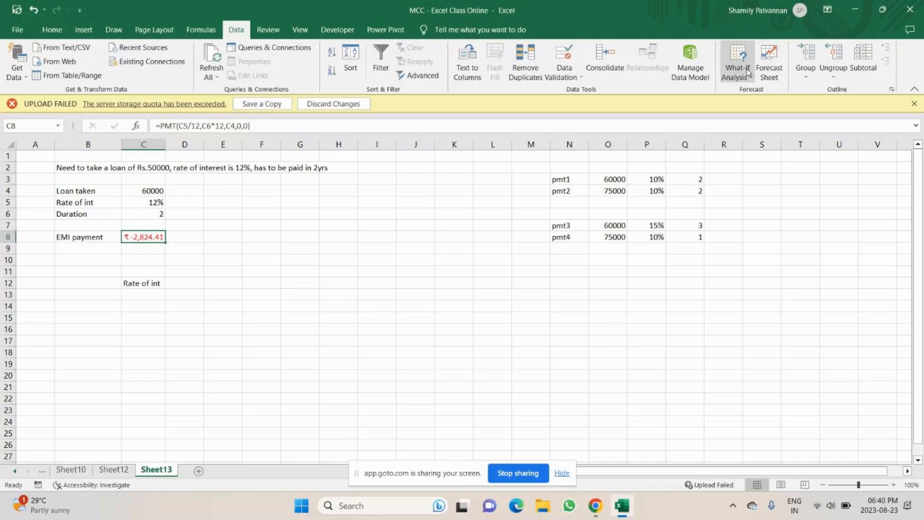
Show scenarios PMT2, pmt3 and pmt4 in turn to compare the EMI payment
click(325, 267)
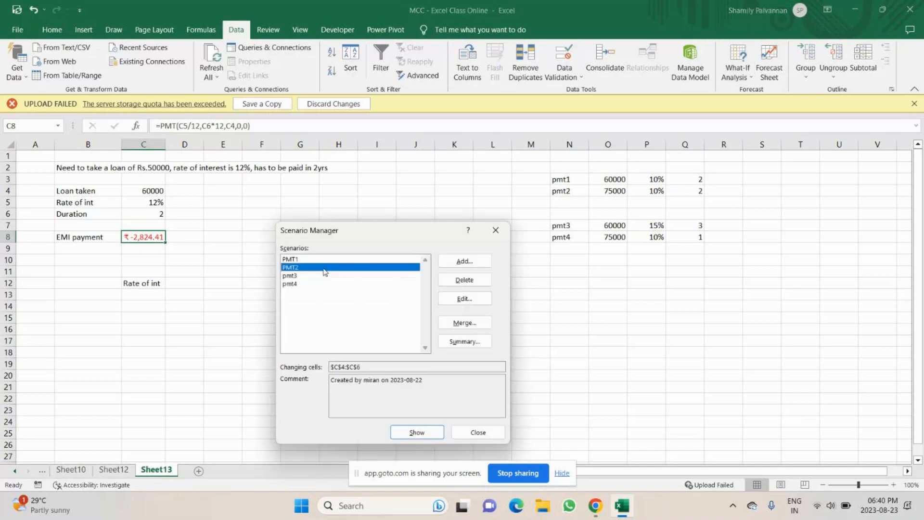
click(424, 437)
double_click(290, 276)
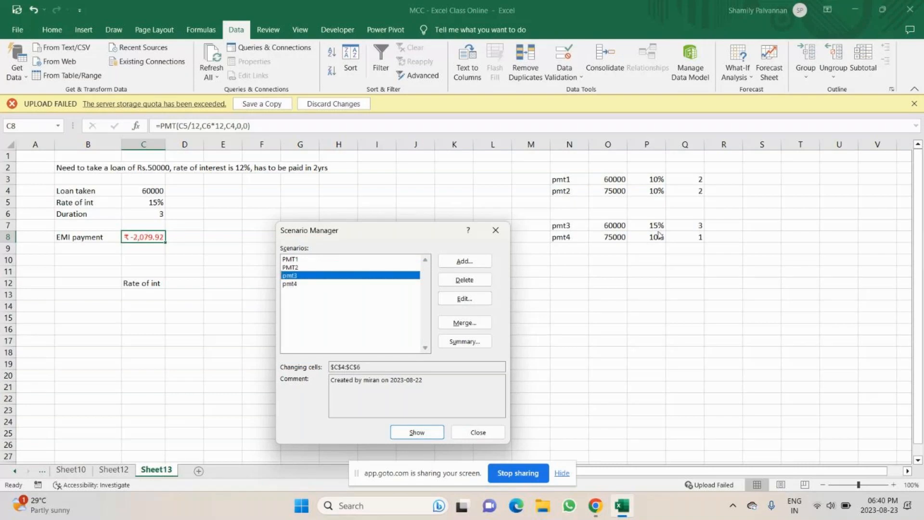
click(295, 284)
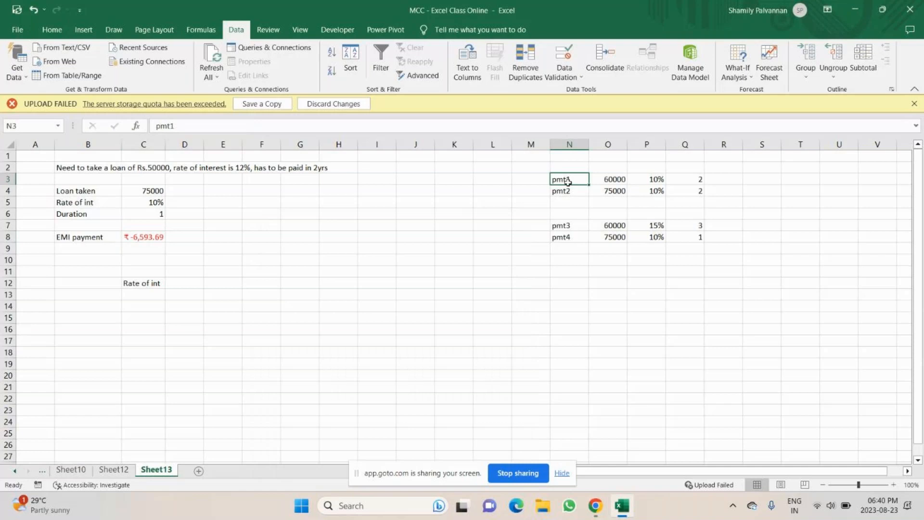
Examine the scenario table and the loan input cells on the sheet
drag(568, 181, 688, 244)
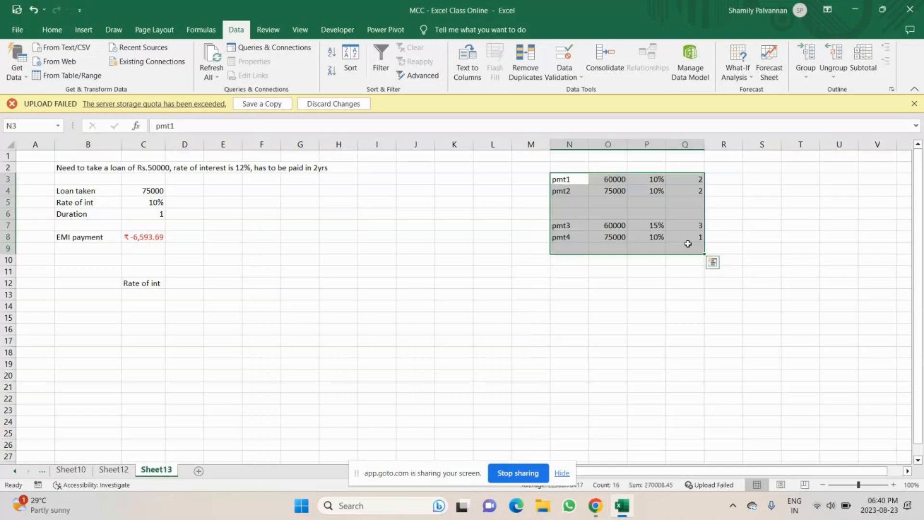
click(338, 283)
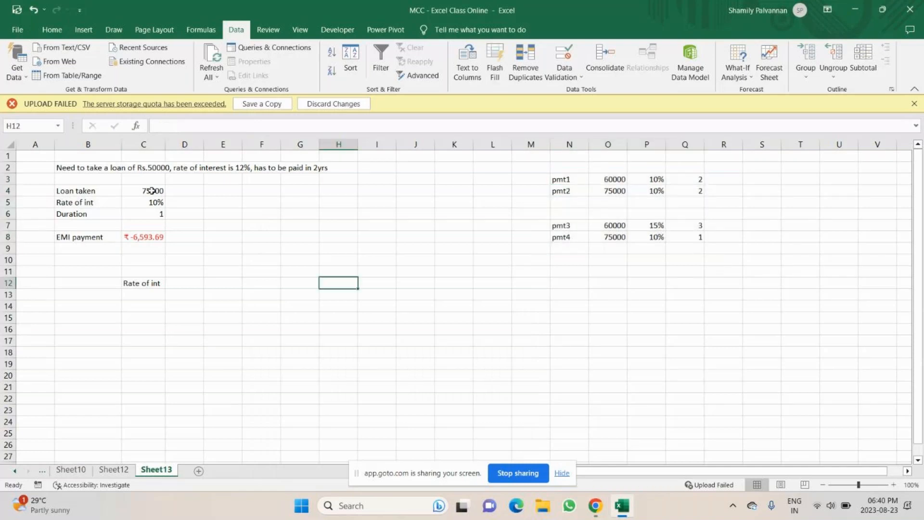
drag(151, 191, 150, 211)
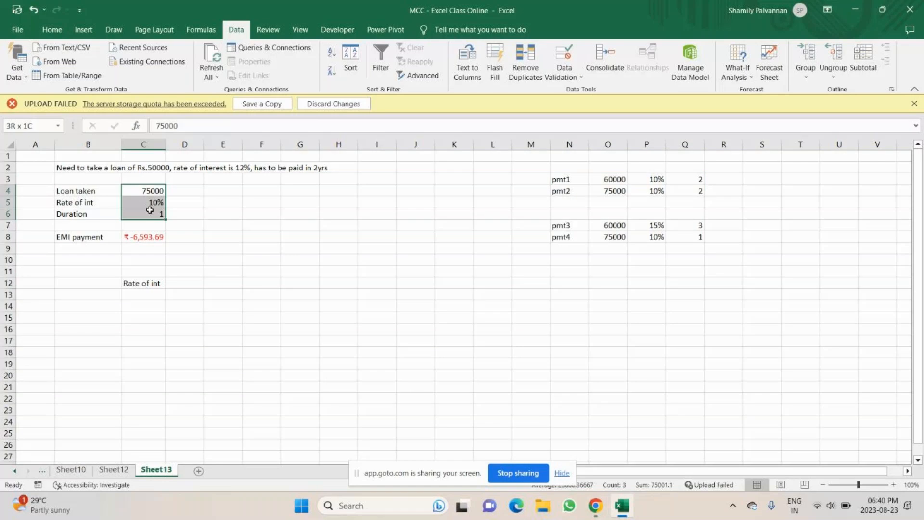
drag(150, 210, 150, 210)
click(136, 236)
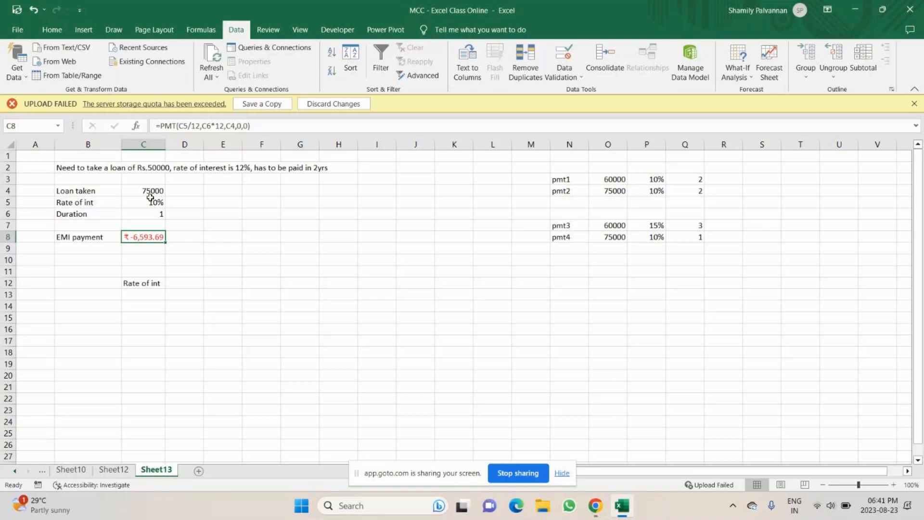
Create a scenario summary report using the EMI payment cell C8 as the result cell
drag(150, 192, 150, 213)
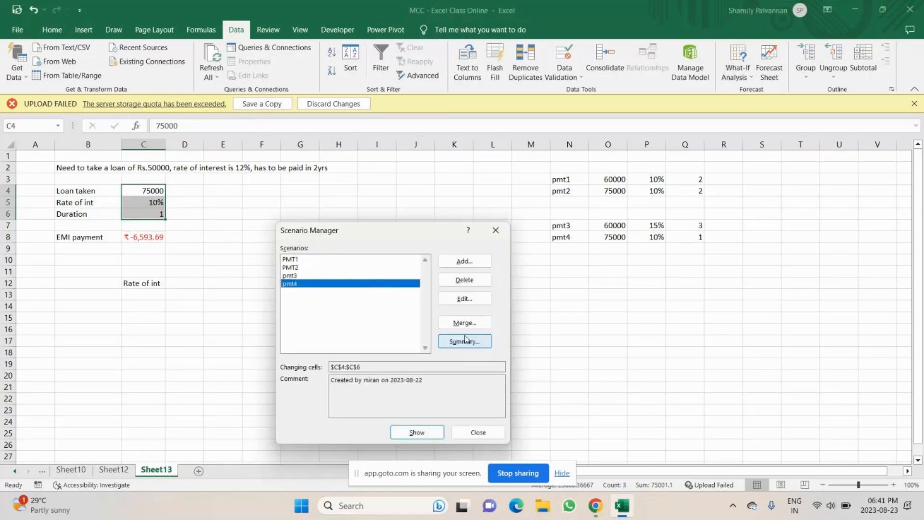
click(464, 341)
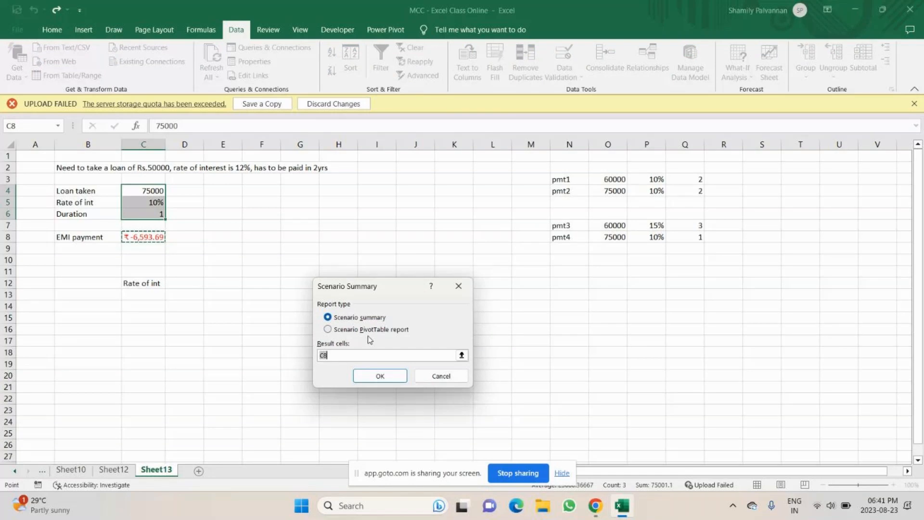
key(BackSpace)
click(138, 237)
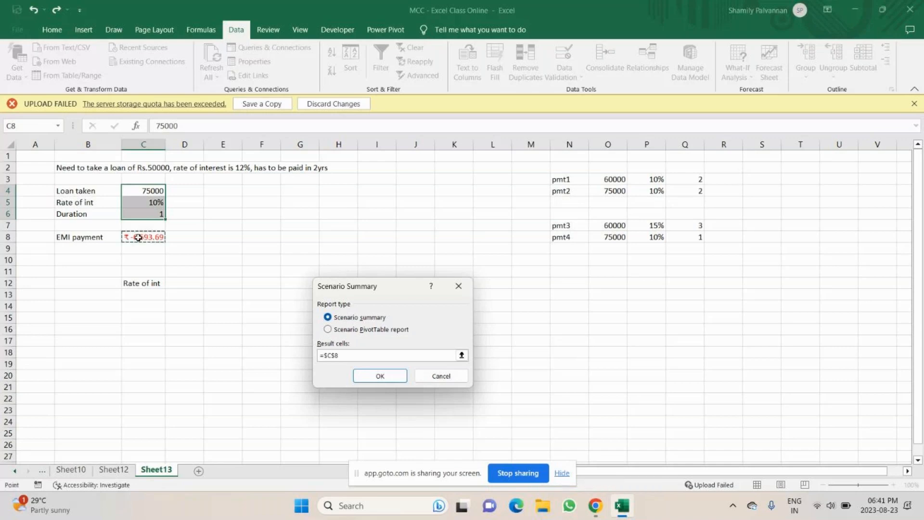
click(380, 376)
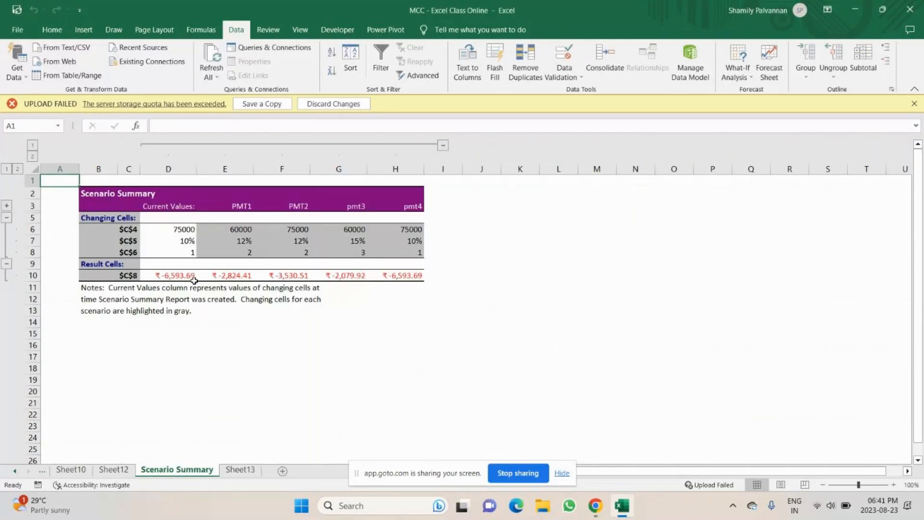
Return to Sheet13 and set the loan taken to 50000
click(407, 274)
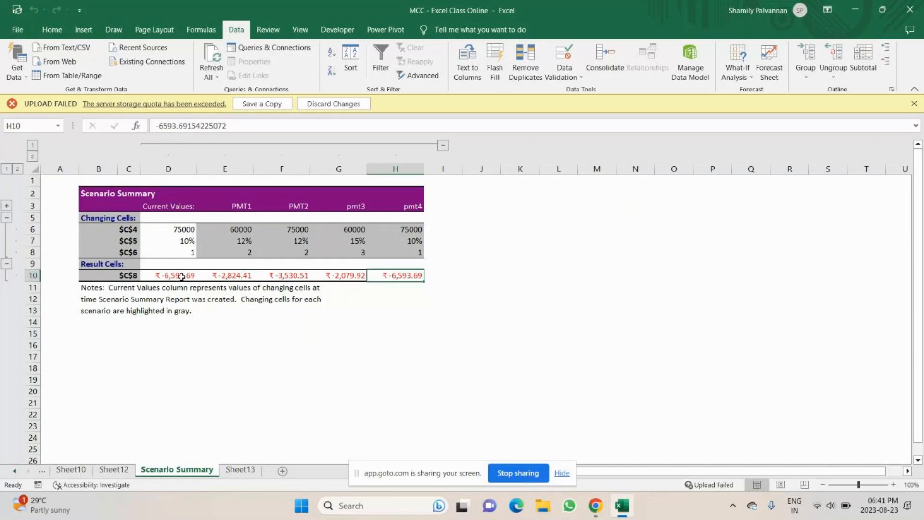
key(ctrl+Page_Up)
scroll(178, 308, up, 2)
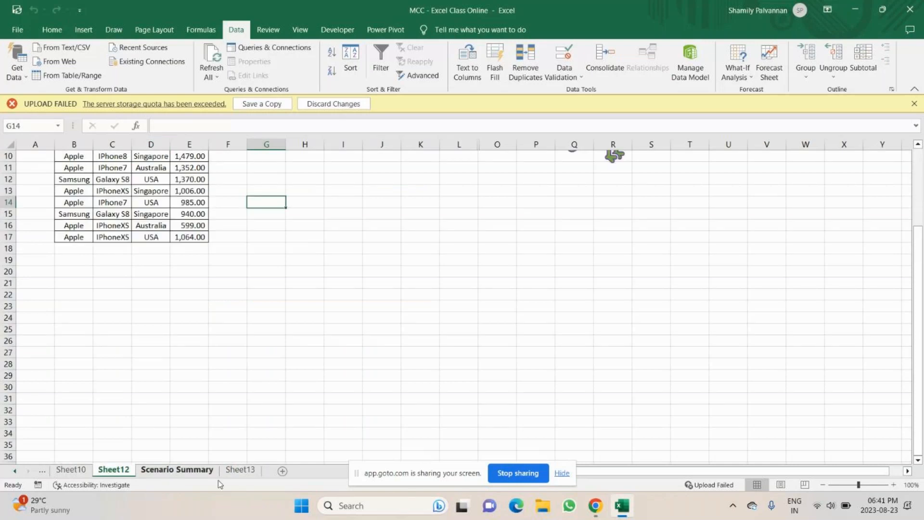
click(240, 469)
text(5000)
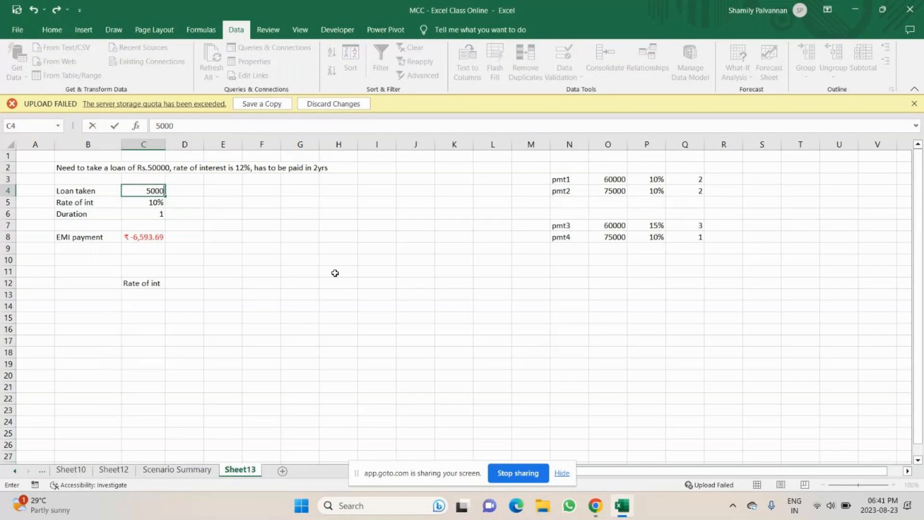
Compare the scenario summary sheet with the updated loan sheet
key(ctrl+Page_Up)
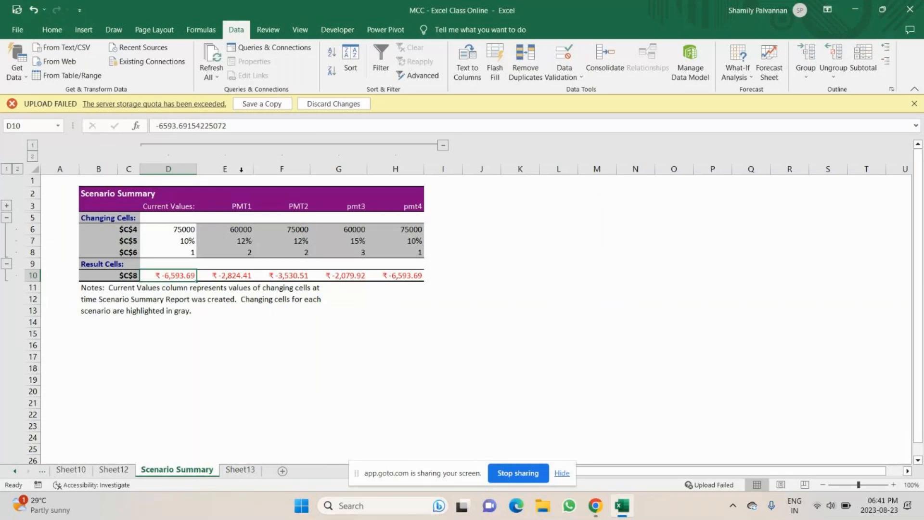
click(222, 321)
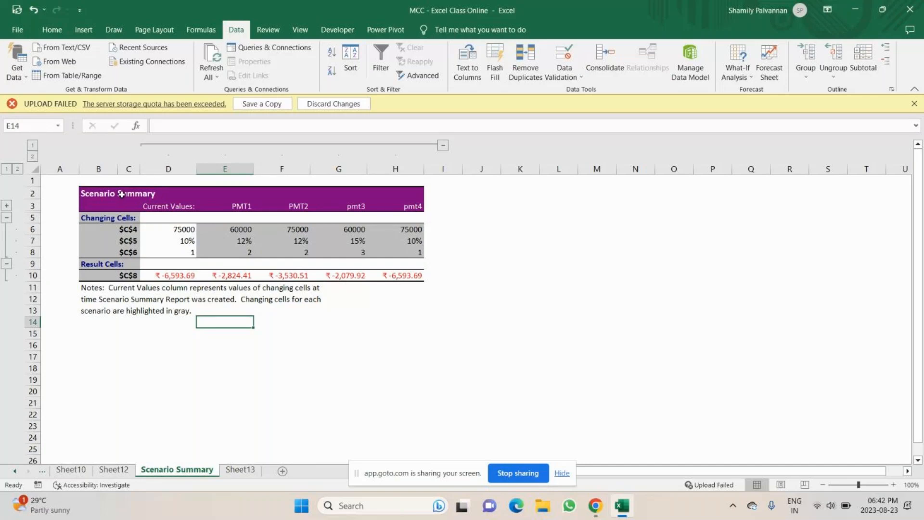
key(ctrl+Page_Down)
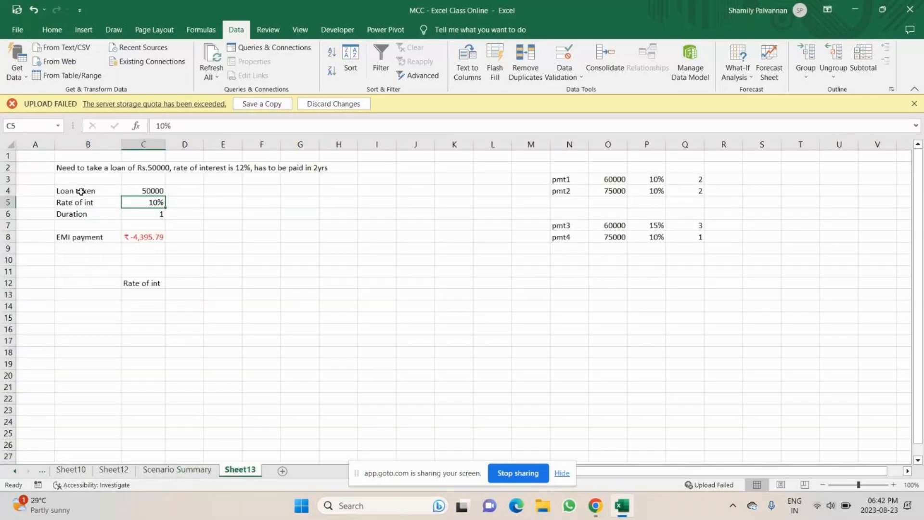
Copy the loan details and EMI calculation block onto new Sheet16 and autofit column C
drag(79, 167, 368, 246)
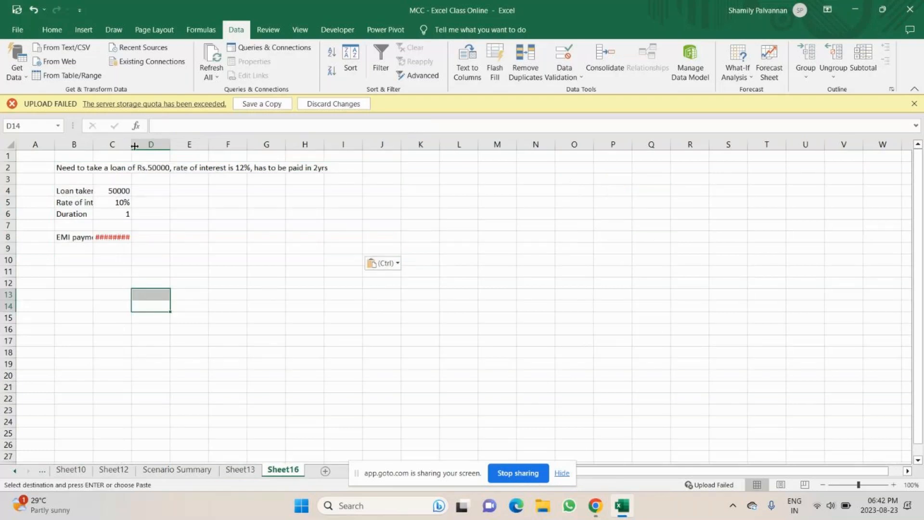
double_click(135, 146)
click(115, 237)
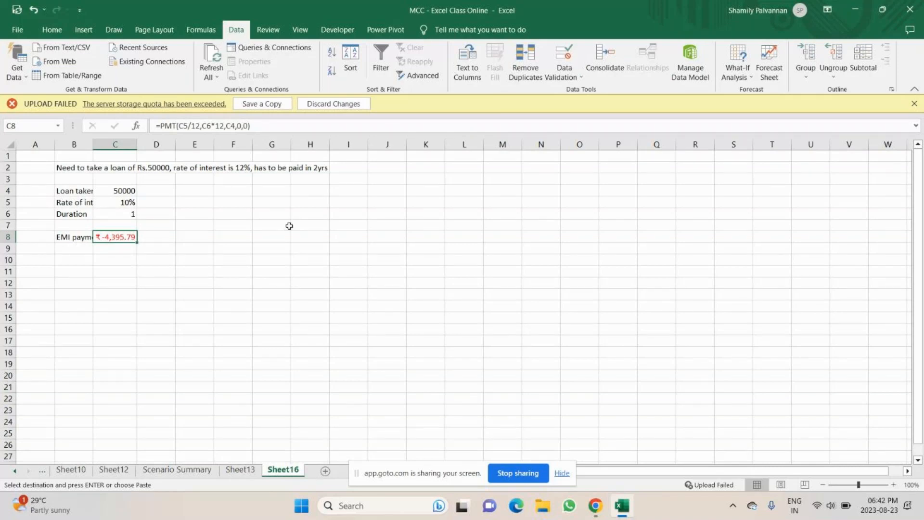
Copy the "Rate of int" label from B5 into B12
click(74, 203)
key(ctrl+c)
click(65, 282)
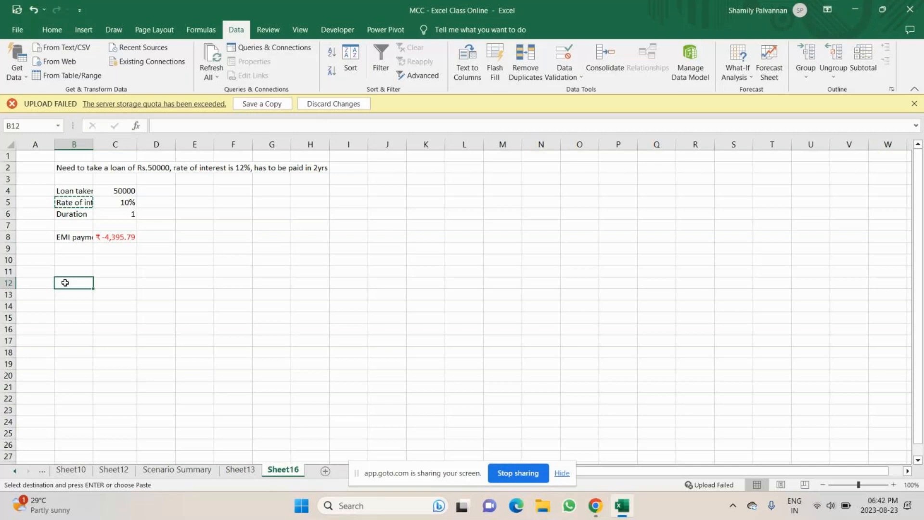
key(ctrl+v)
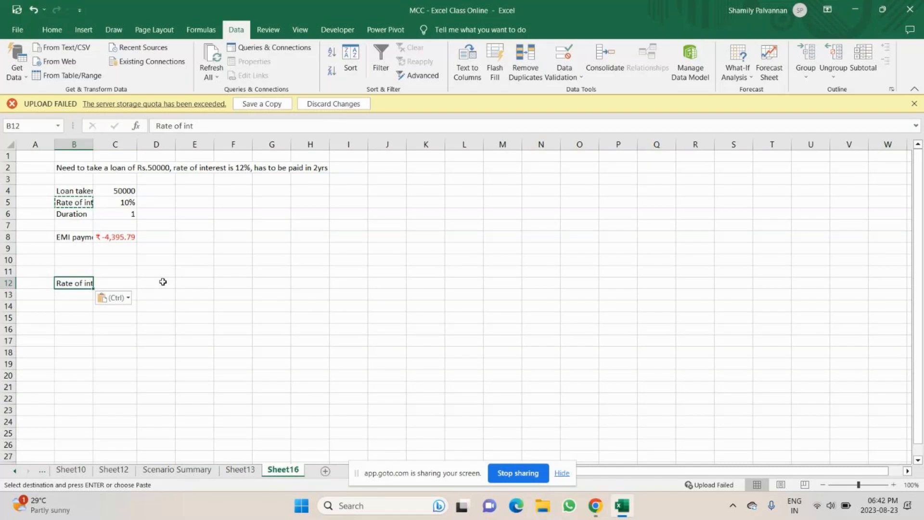
Enter 10% in C11, just above the rate label row
key(Right)
text(10)
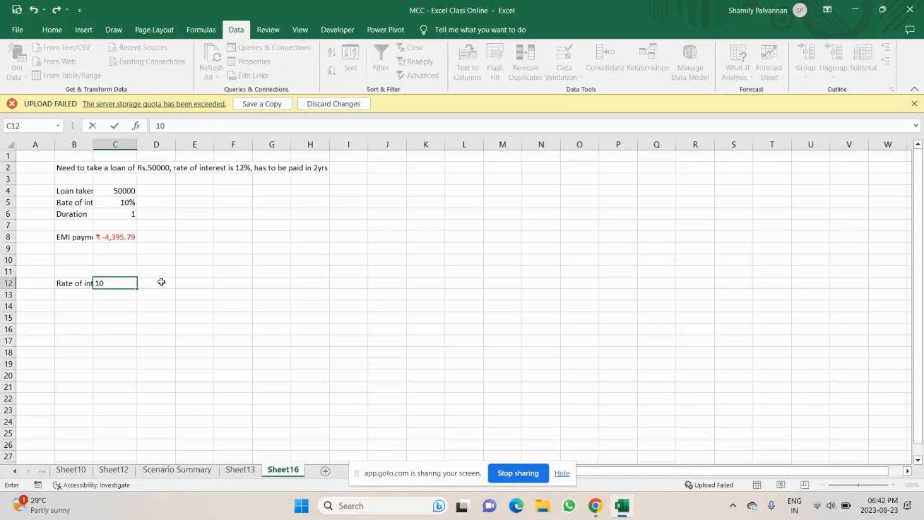
key(Escape)
key(Up)
text(10%)
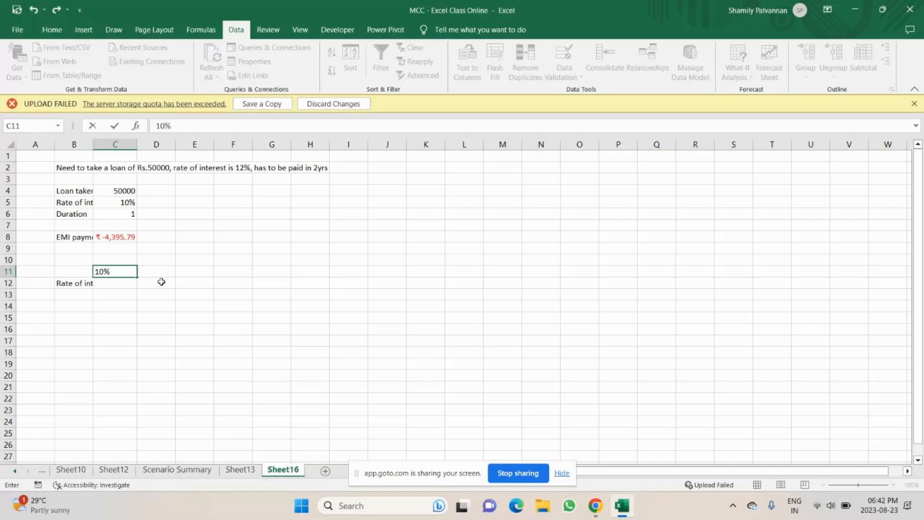
key(Return)
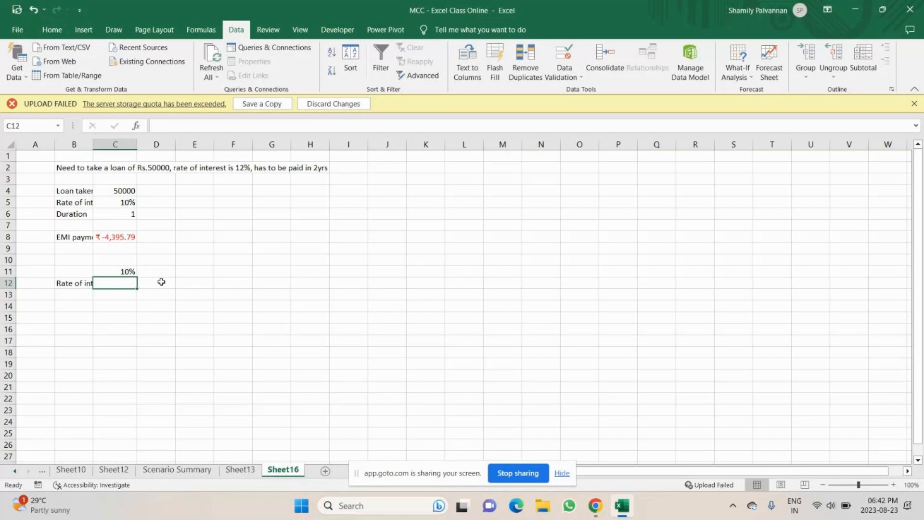
Enter the interest rates 9%, 10%, 11%, 12% and 13% down C12 to C16
text(9%)
key(Return)
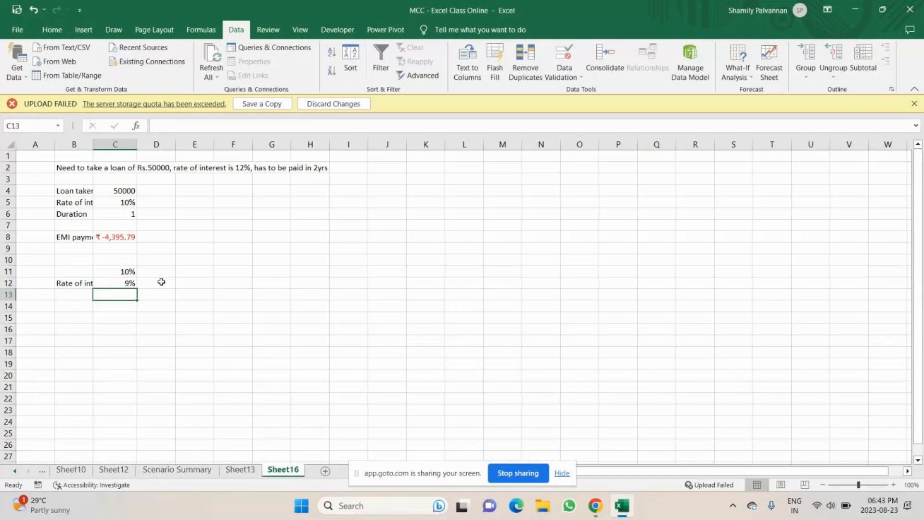
text(10%)
key(Return)
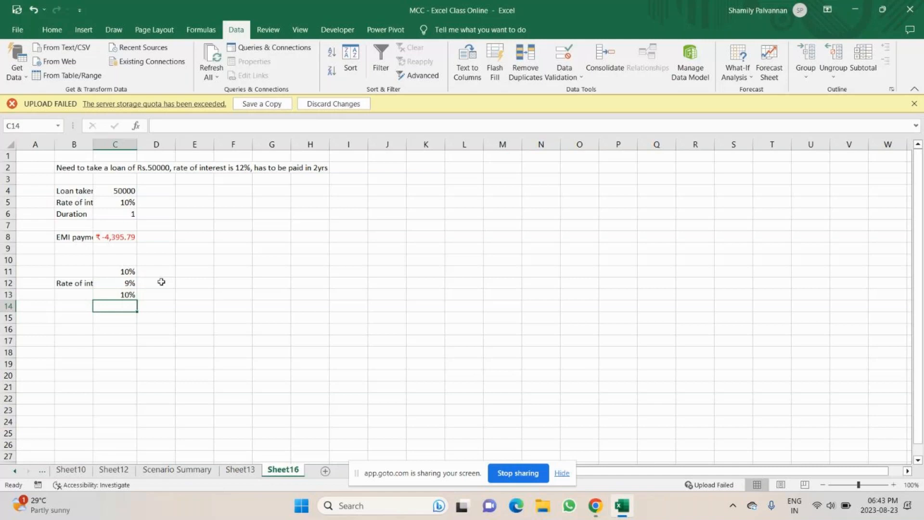
text(11)
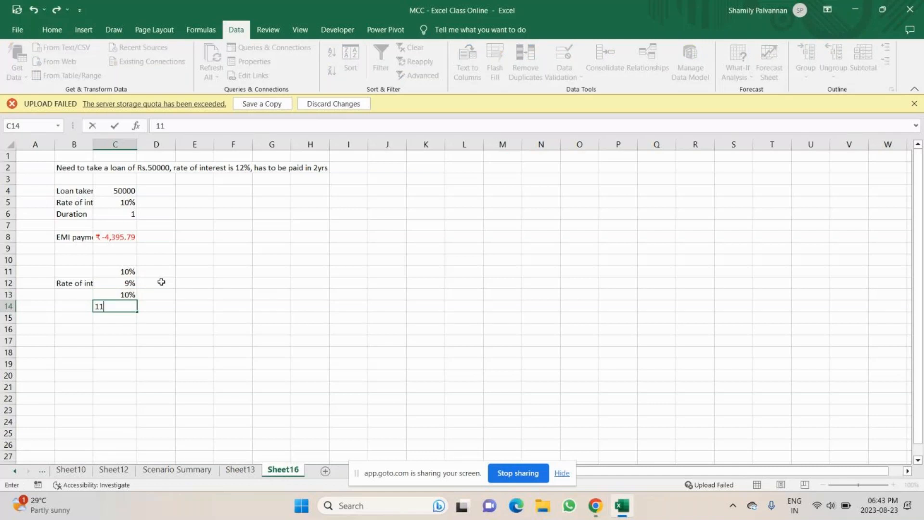
text(%)
key(Return)
text(12%)
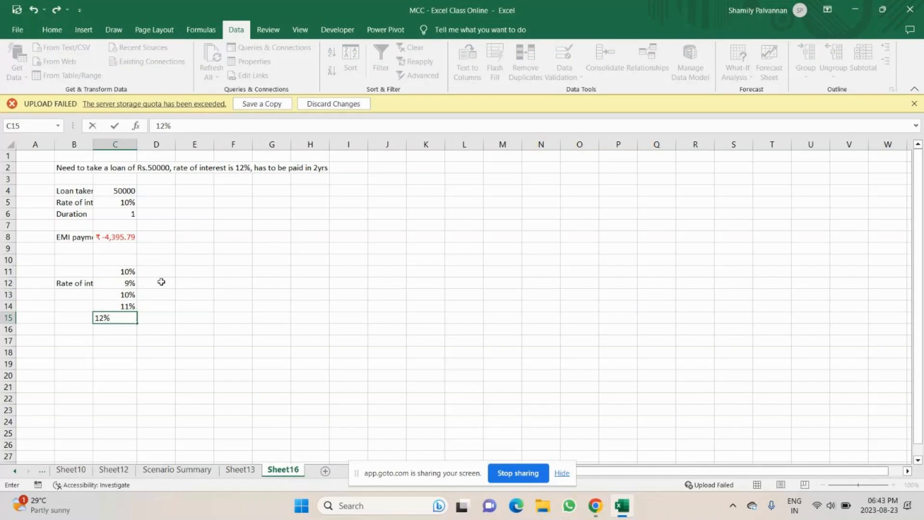
key(Return)
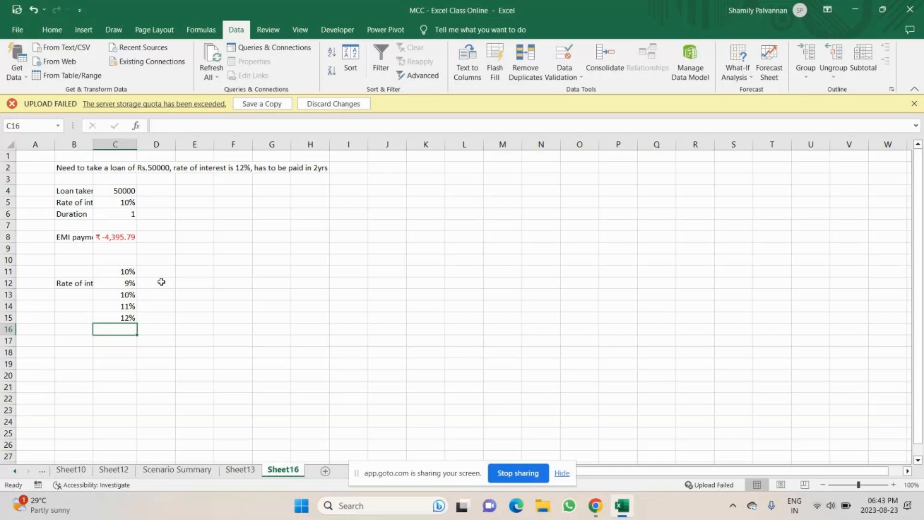
text(13%)
key(Return)
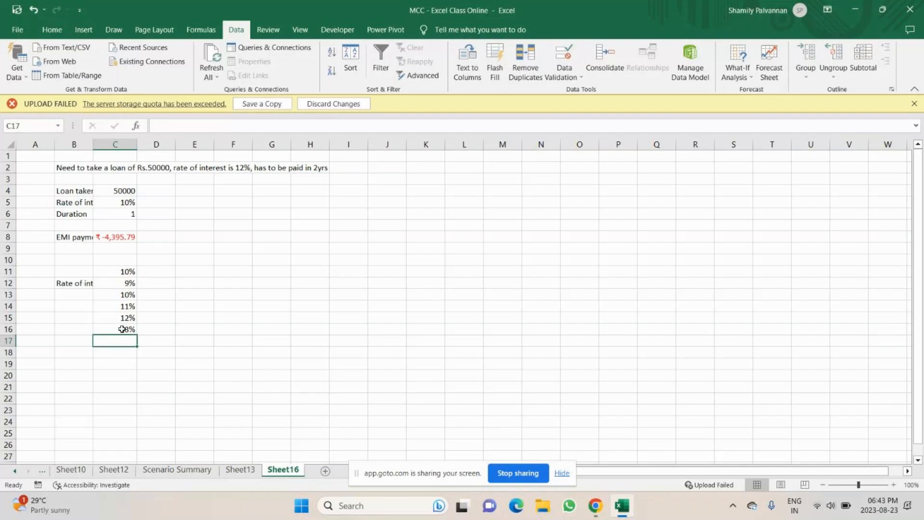
click(127, 272)
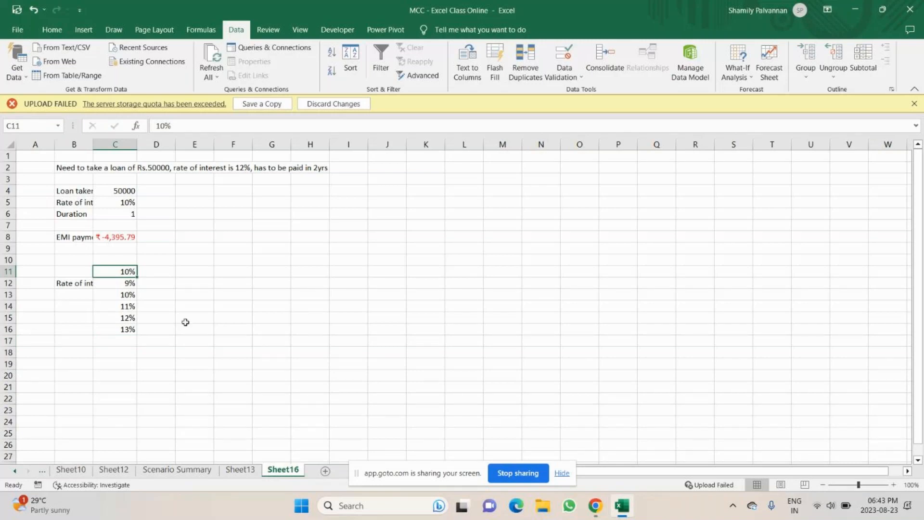
drag(125, 190, 124, 213)
click(765, 67)
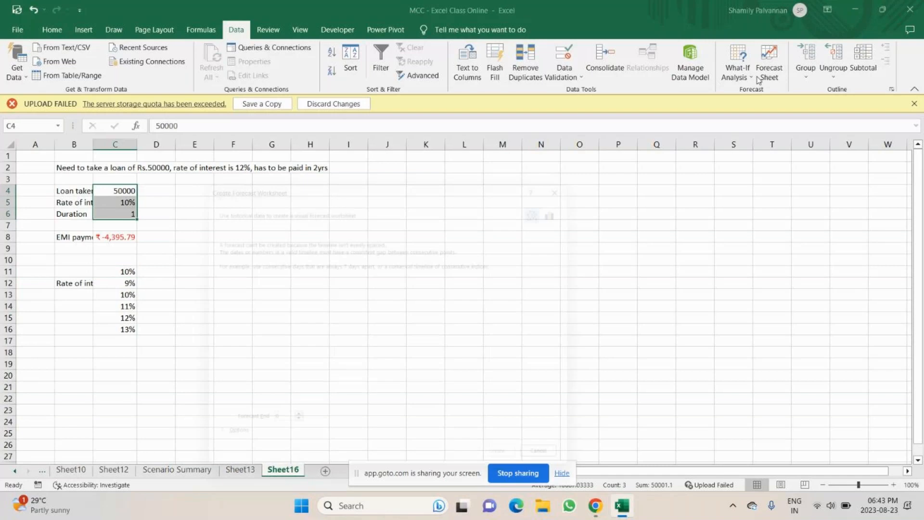
click(745, 77)
click(756, 124)
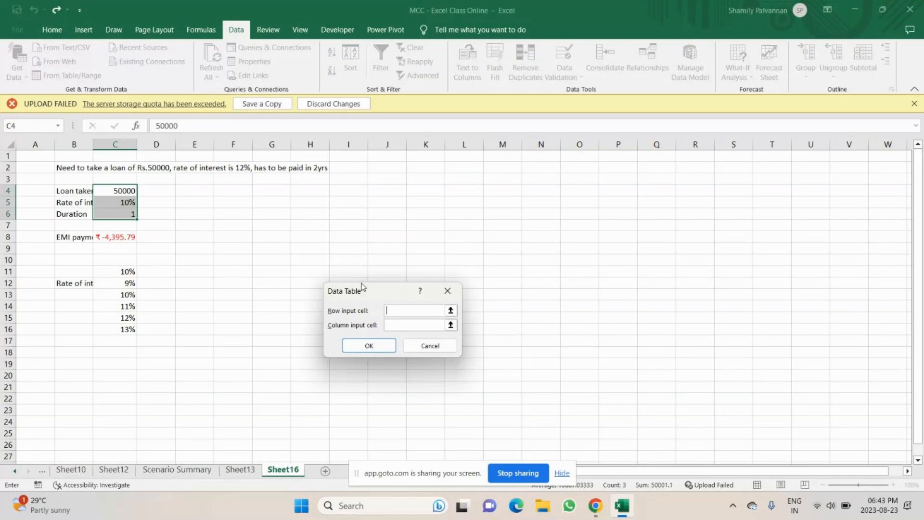
drag(362, 287, 449, 214)
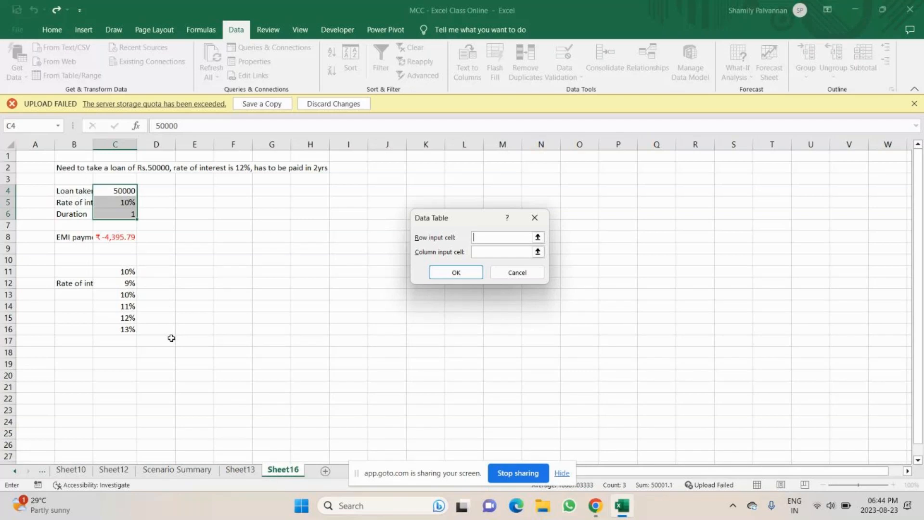
click(533, 221)
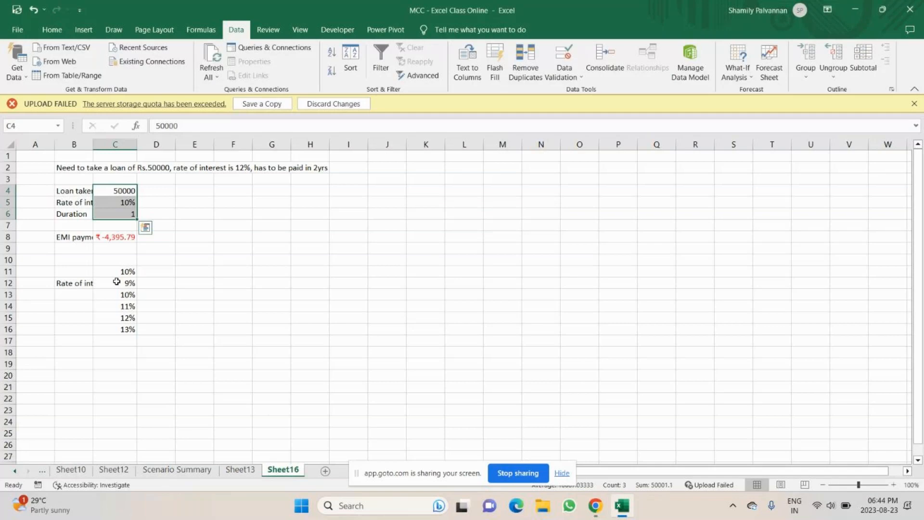
Link D12 to the loan amount in C4, set E12 to equal D12, and fill it across to H12
click(147, 272)
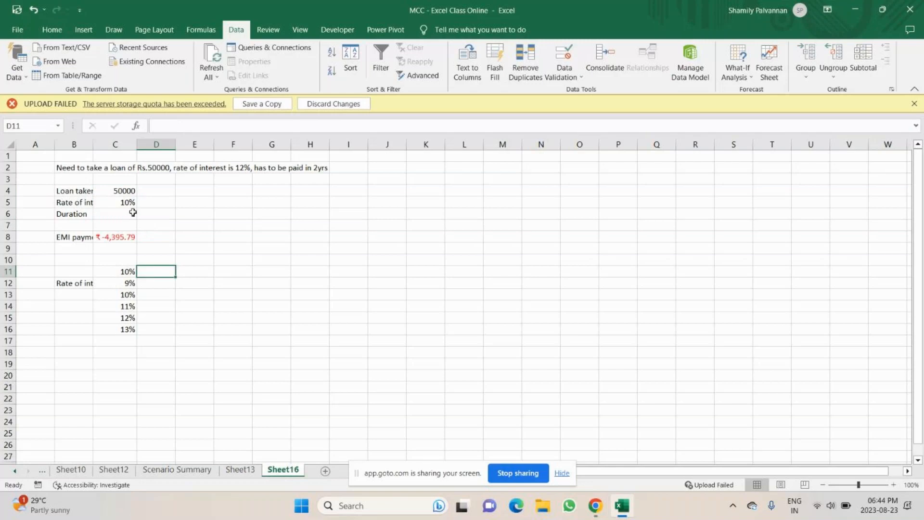
key(Down)
text(=)
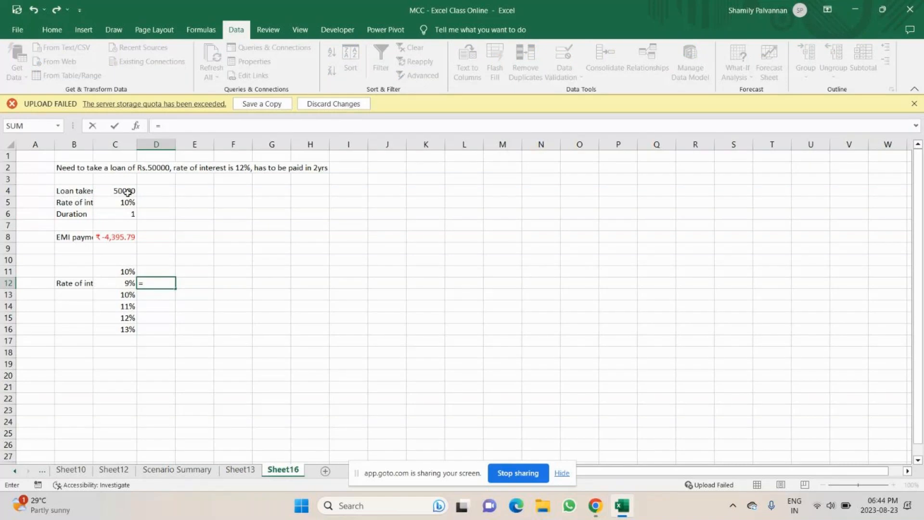
click(127, 192)
key(Tab)
text(=)
click(164, 284)
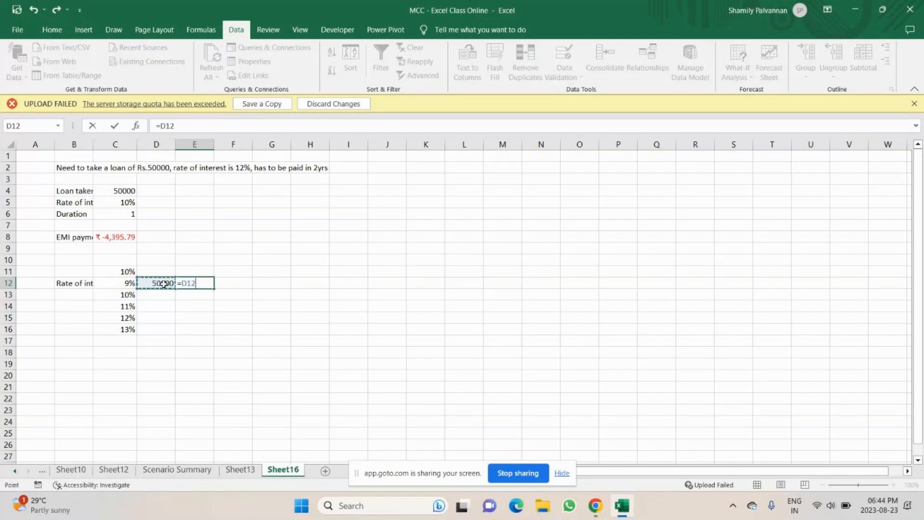
key(ctrl+Return)
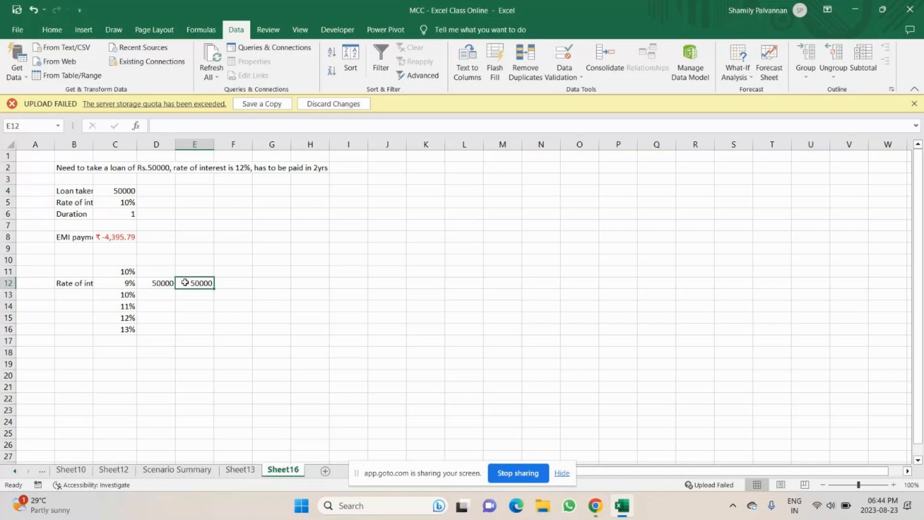
drag(214, 289, 318, 300)
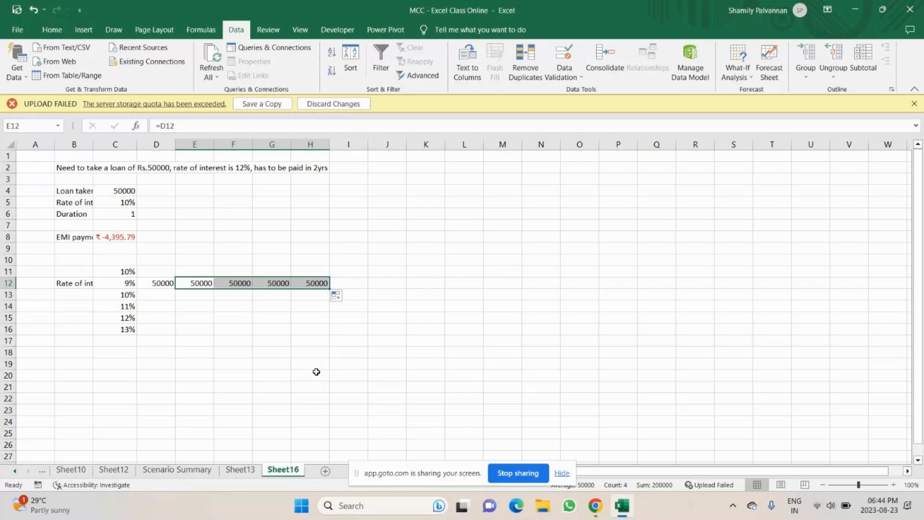
Create a data table on C12:H16 with C8 as the row input cell and C5 as the column input cell
drag(118, 283, 320, 329)
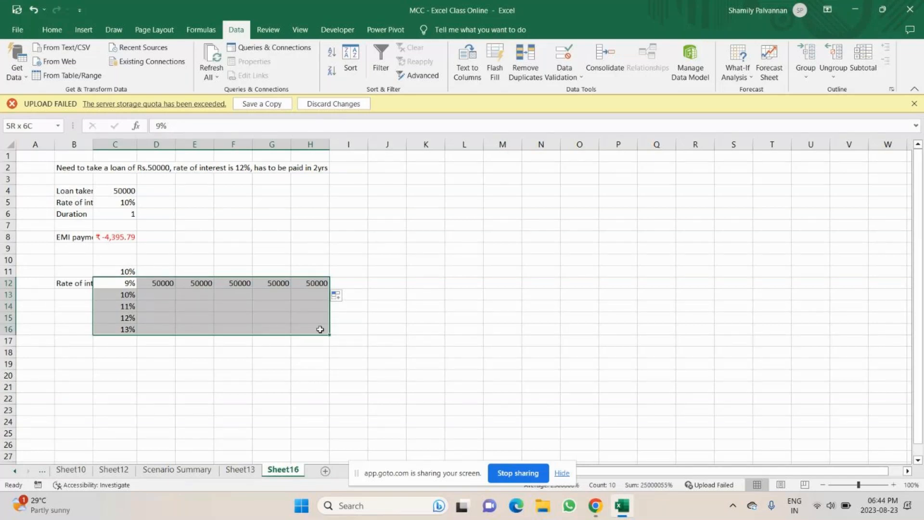
drag(320, 329, 320, 330)
click(737, 72)
click(748, 124)
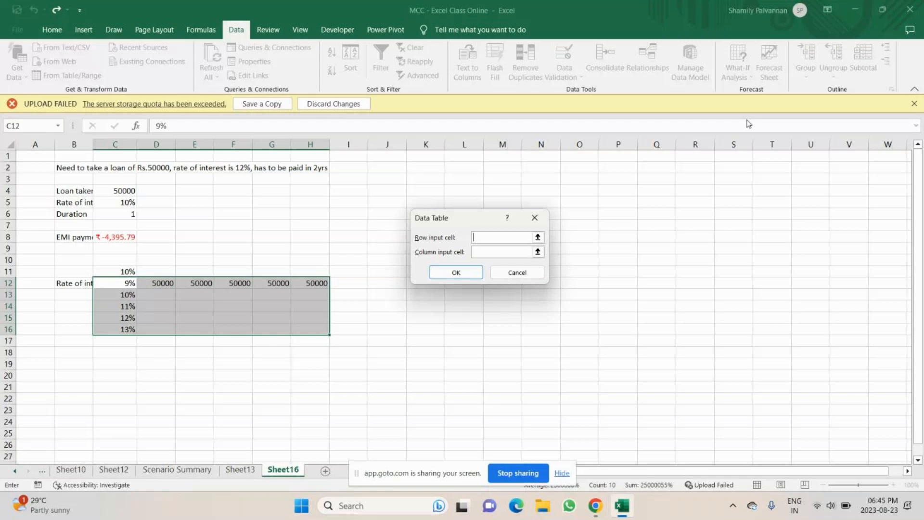
click(115, 239)
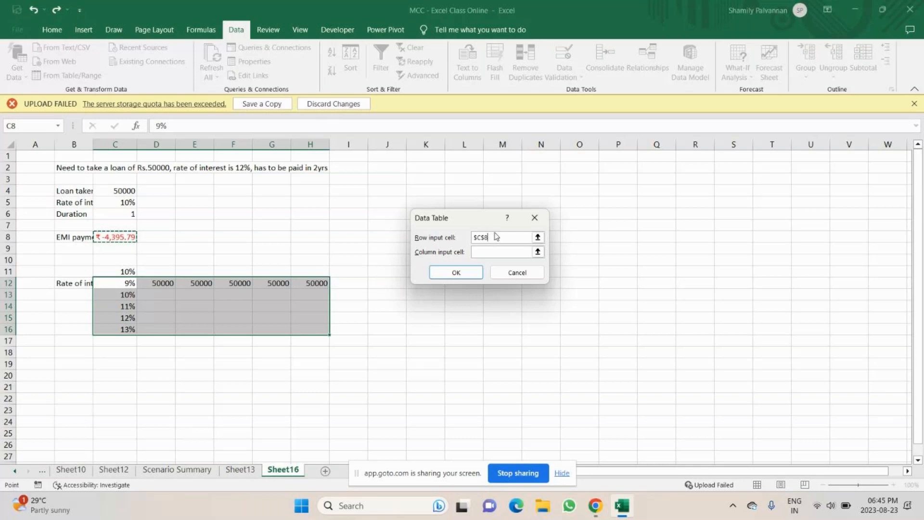
click(478, 255)
click(478, 251)
key(Return)
Inspect the data table's result cells and the formulas in C12, D12 and D13
click(253, 364)
drag(159, 294, 252, 298)
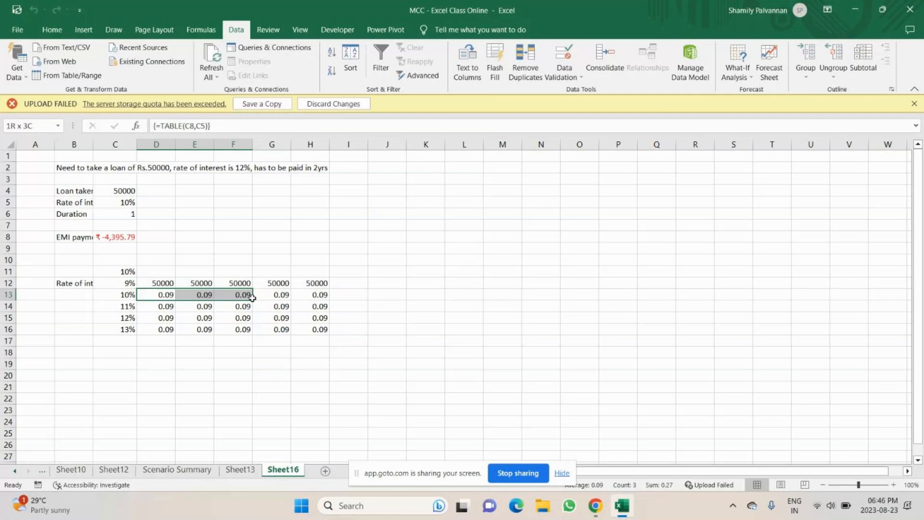
click(124, 284)
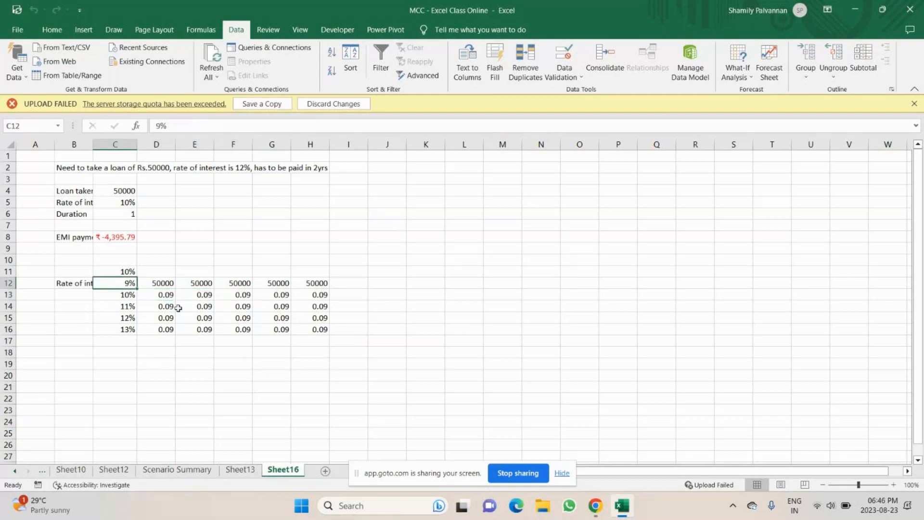
click(158, 283)
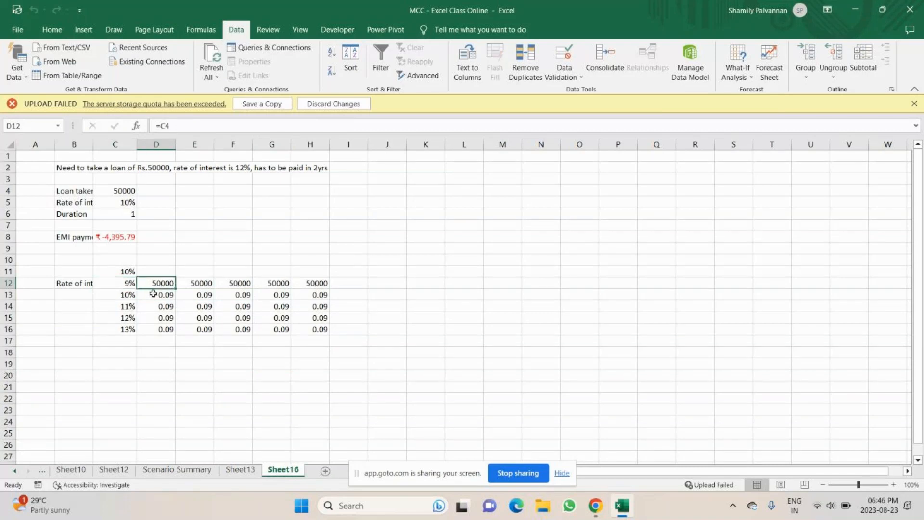
click(153, 293)
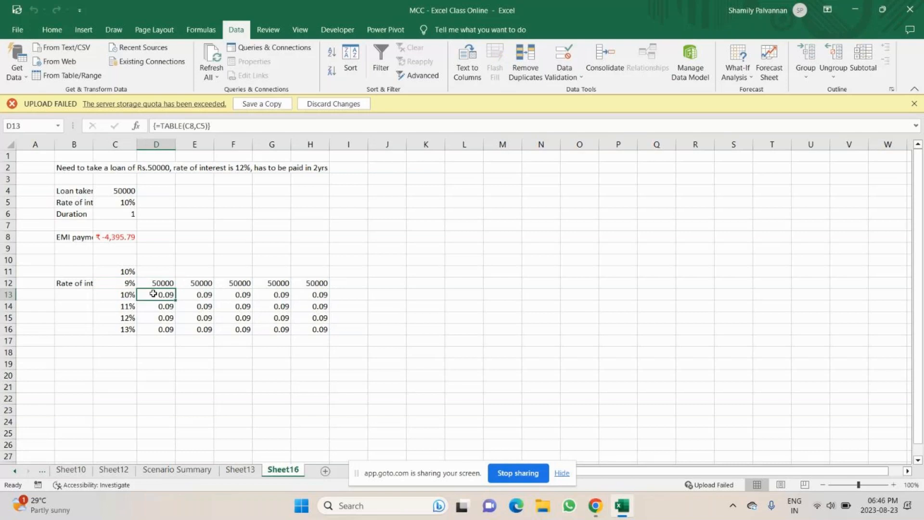
Clear the data table results from D13:H16
drag(177, 295, 302, 331)
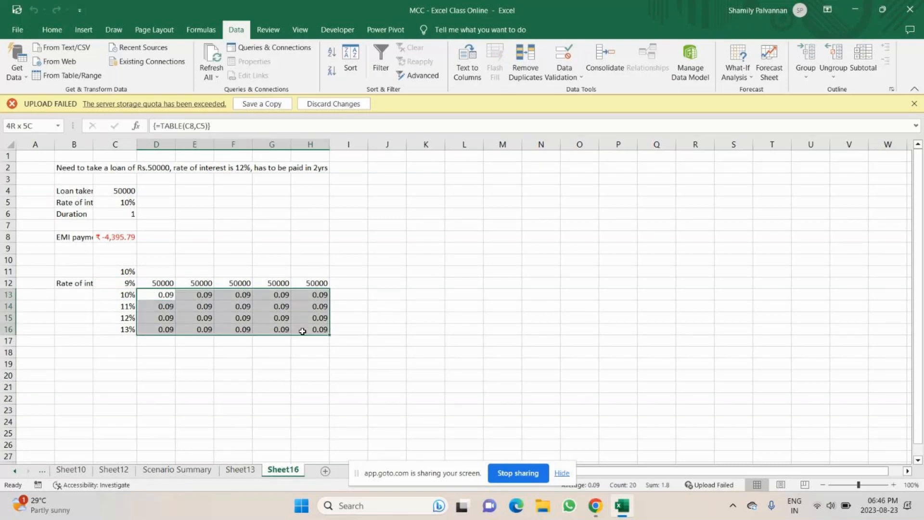
drag(302, 331, 322, 339)
key(Delete)
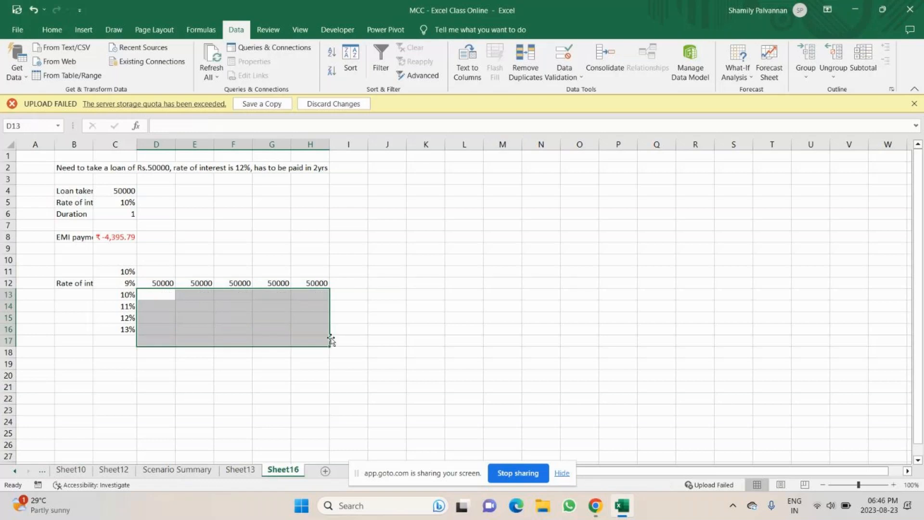
click(52, 30)
click(464, 376)
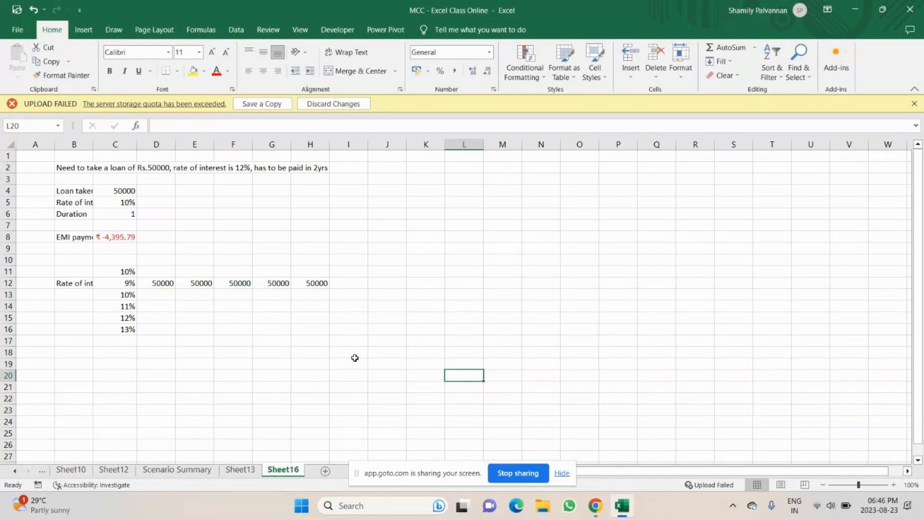
Create a data table on C12:H16 with C4 as the row input cell and C8 as the column input cell
click(156, 294)
drag(126, 284, 305, 312)
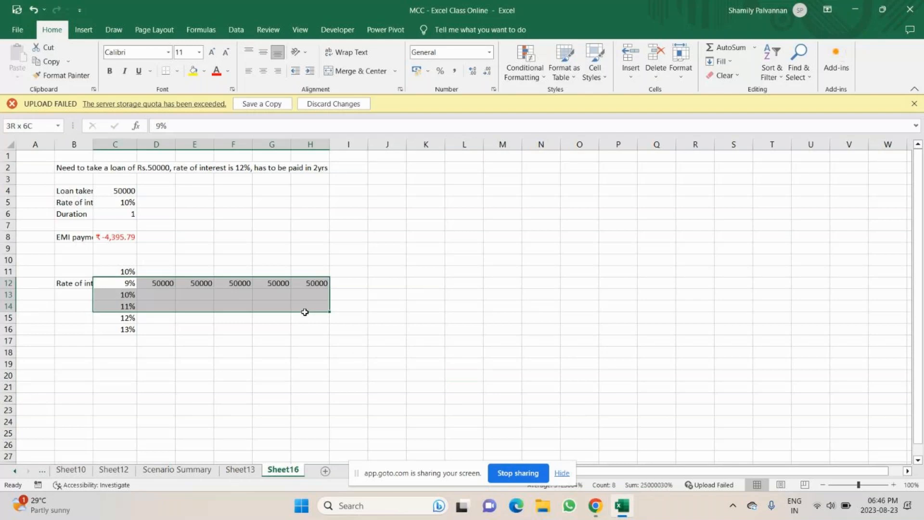
drag(305, 312, 260, 338)
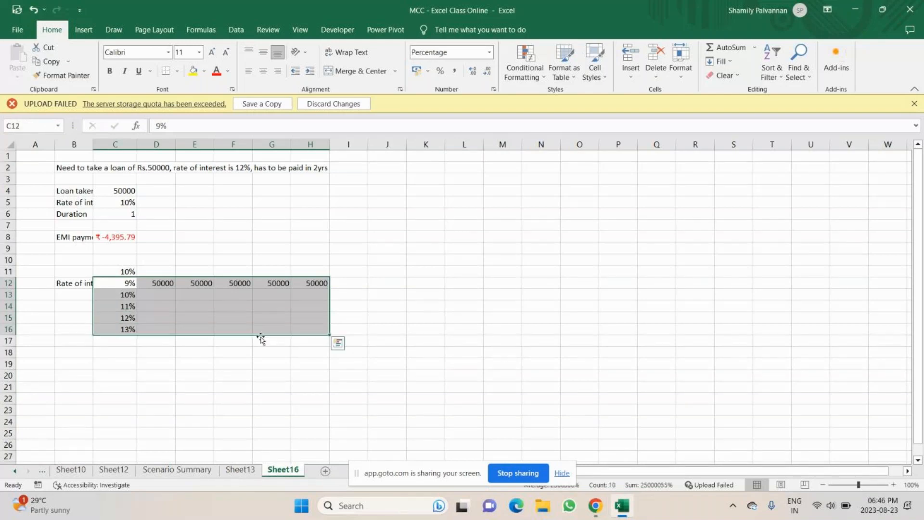
click(246, 32)
click(737, 67)
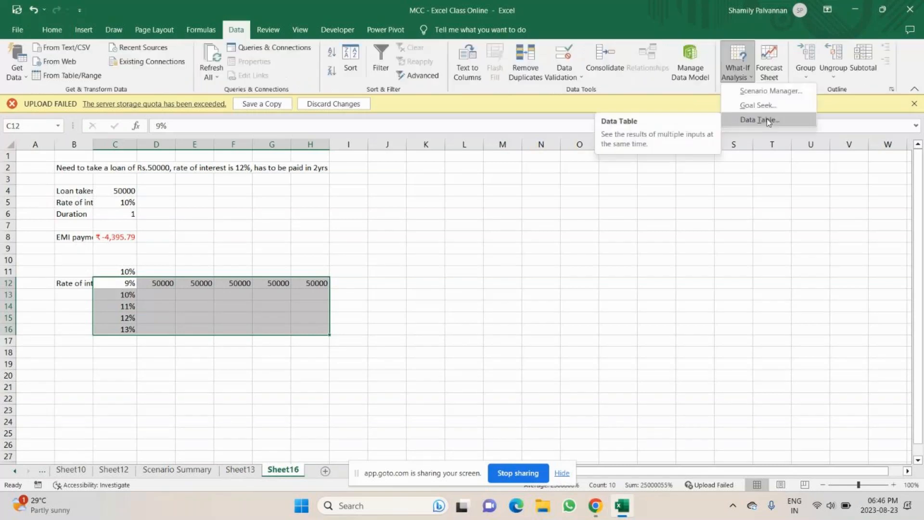
click(768, 121)
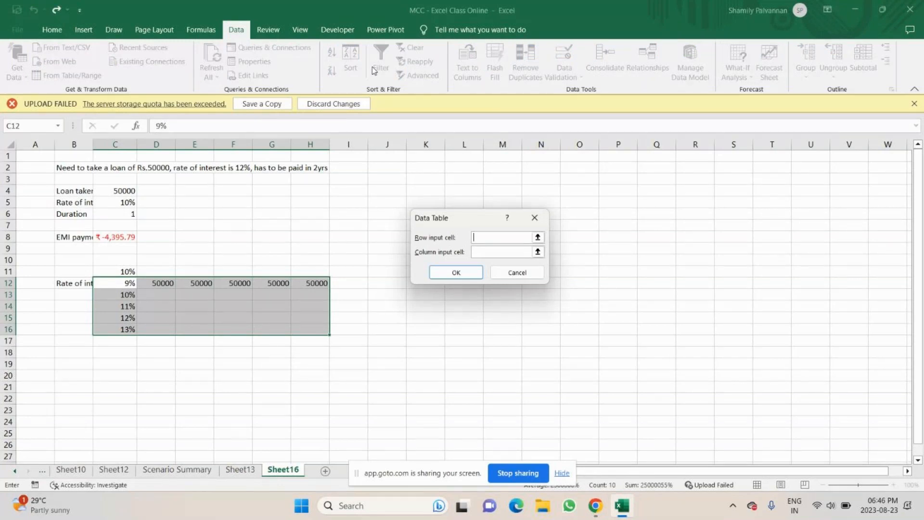
click(124, 191)
click(514, 251)
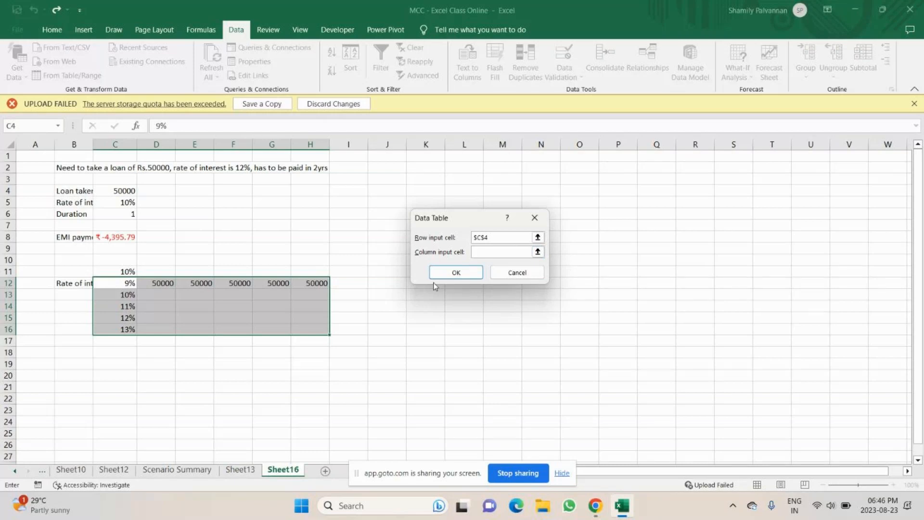
key(Down)
key(Down)
key(Down)
key(Down)
click(456, 273)
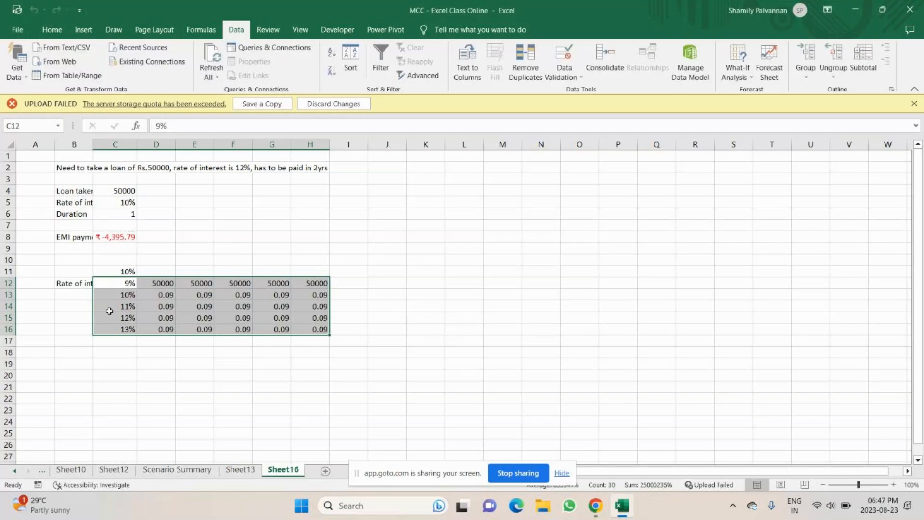
Clear the data table results from D13:H16
click(736, 72)
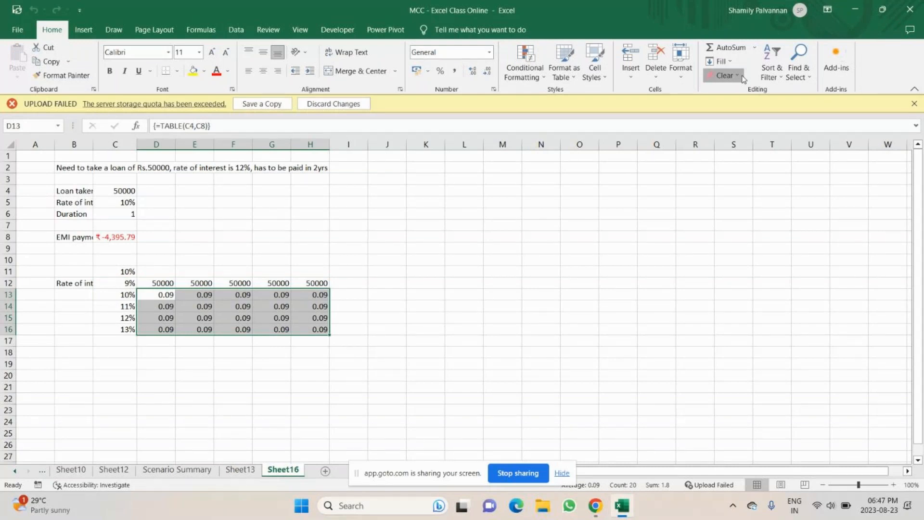
drag(115, 282, 318, 329)
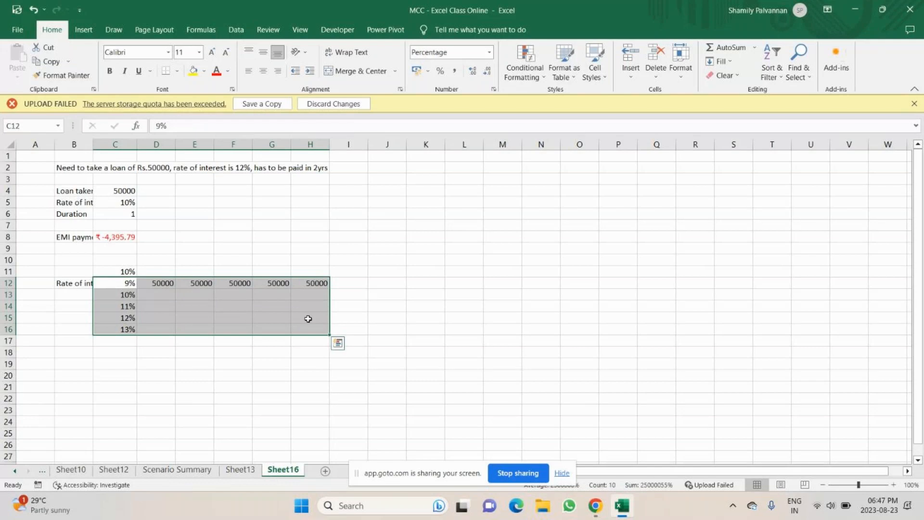
key(Right)
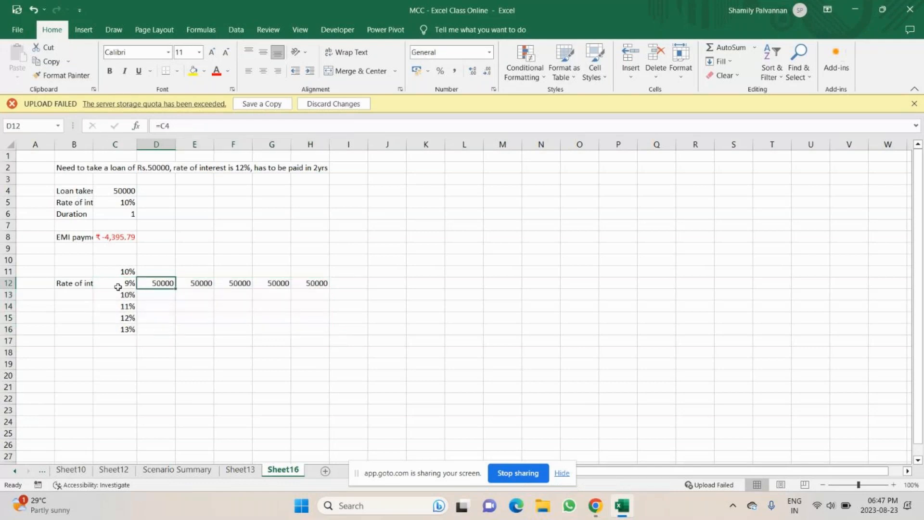
Recreate the data table on C12:H16 using C4 as row input and C8 as column input
drag(117, 287, 124, 313)
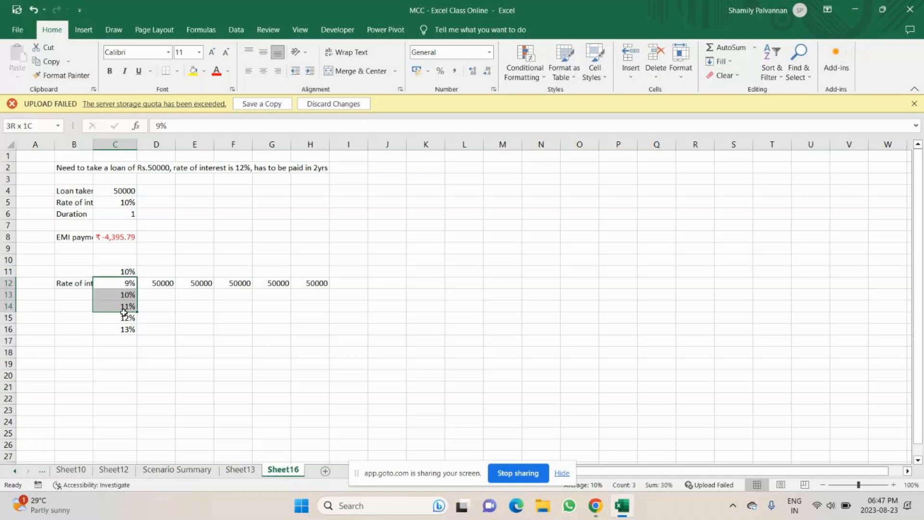
drag(124, 313, 319, 330)
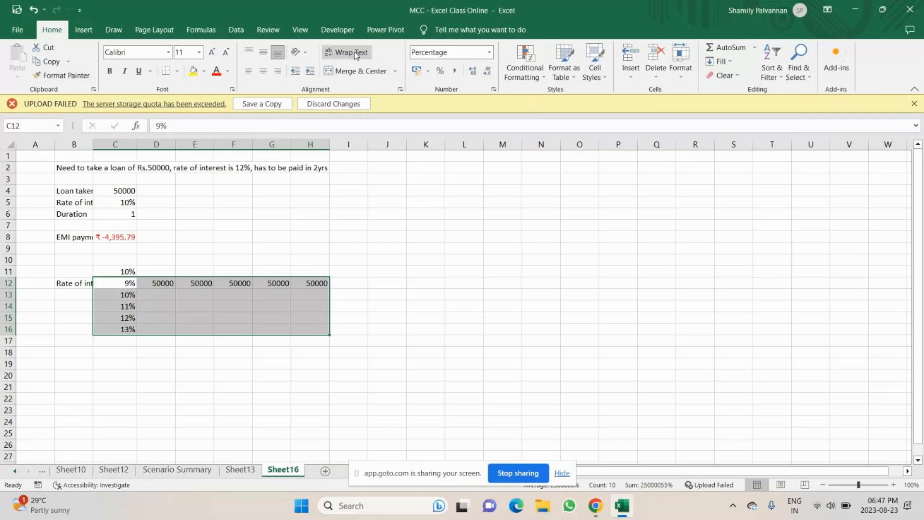
key(alt+a)
key(w)
key(t)
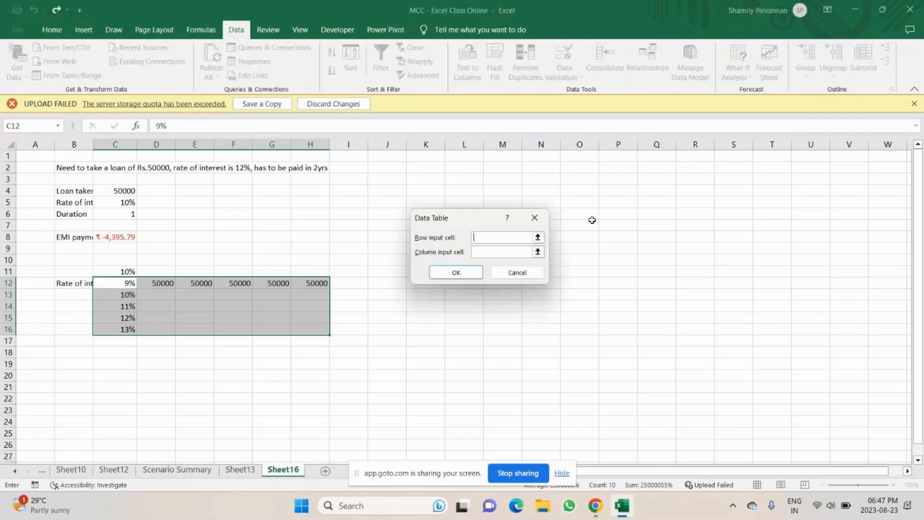
click(124, 191)
click(493, 251)
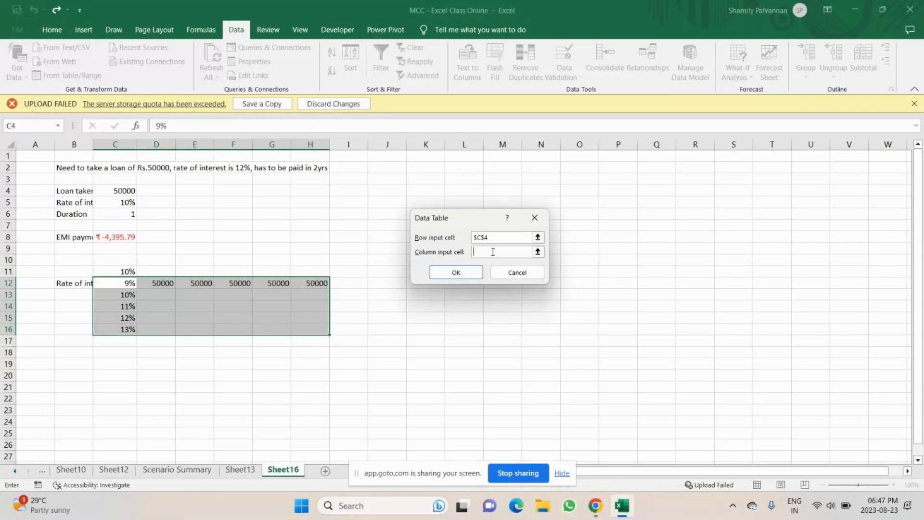
click(117, 235)
key(Return)
click(158, 295)
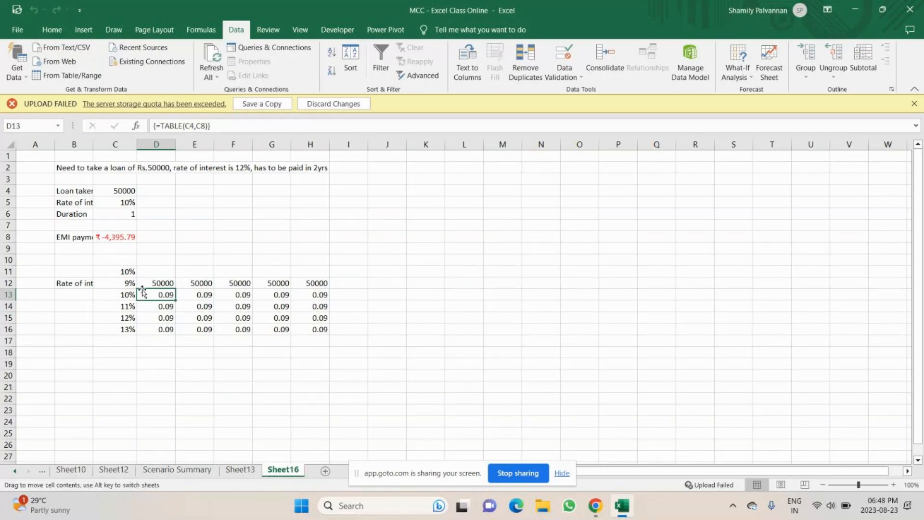
Clear all contents and formatting from the data table results in D13:H16
click(485, 260)
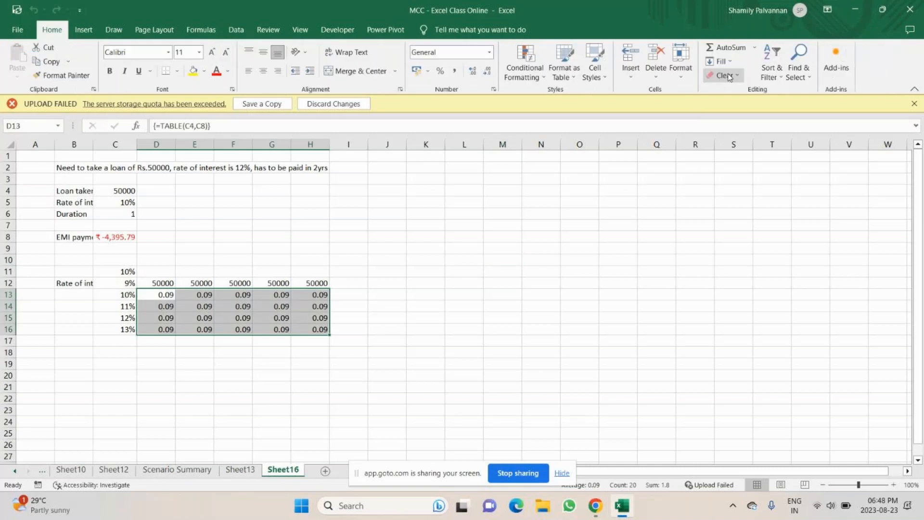
click(729, 76)
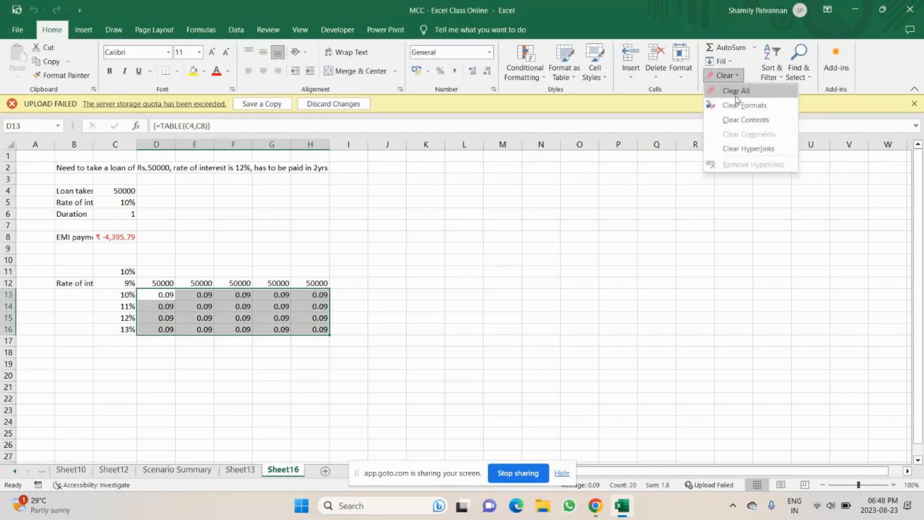
click(735, 92)
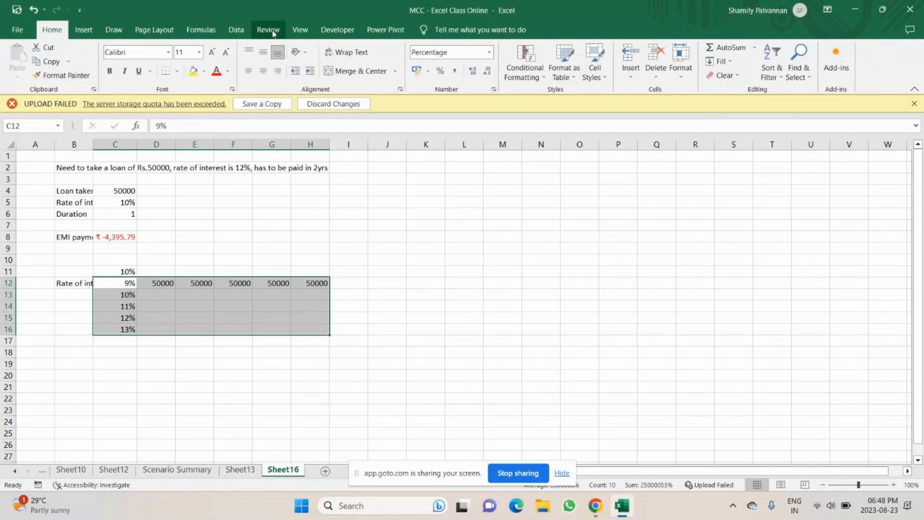
Try to create the data table on C12:H16 with C8 as the row input cell and C12 as the column input cell
key(alt+a)
key(w)
key(t)
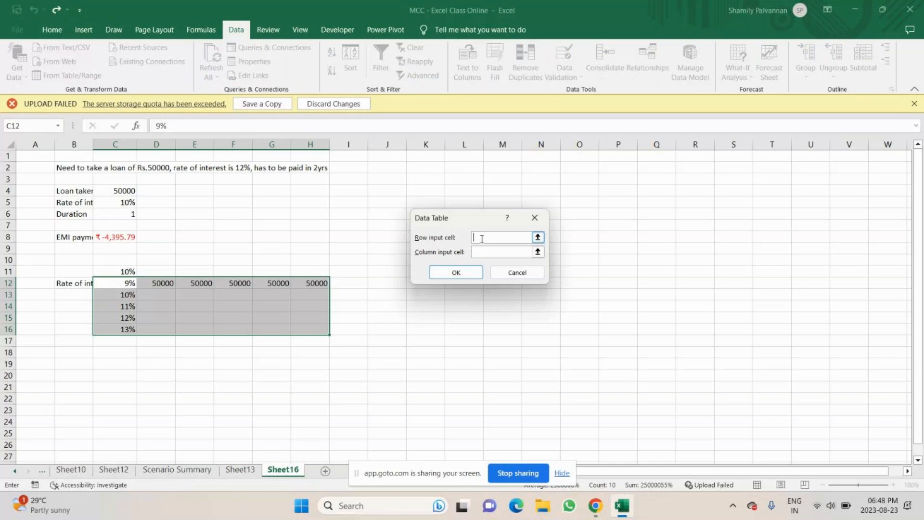
click(115, 236)
key(Tab)
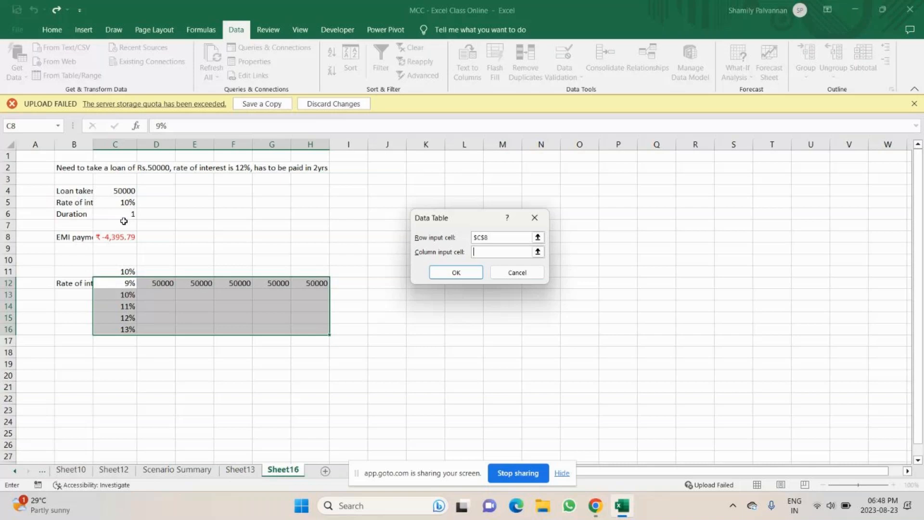
click(118, 283)
click(457, 275)
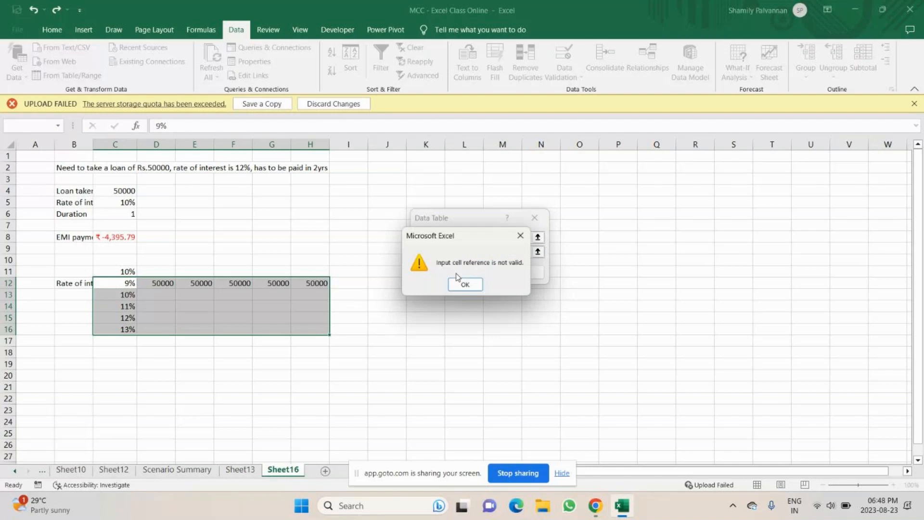
click(462, 282)
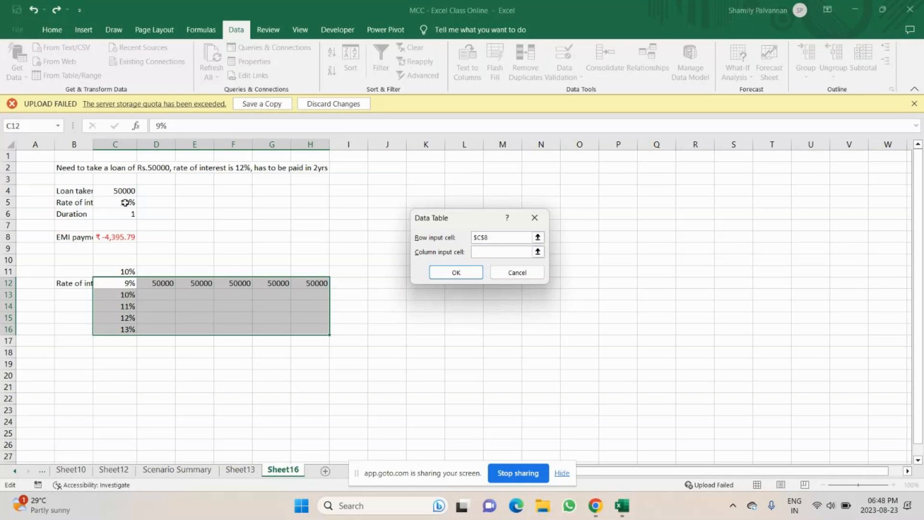
key(Return)
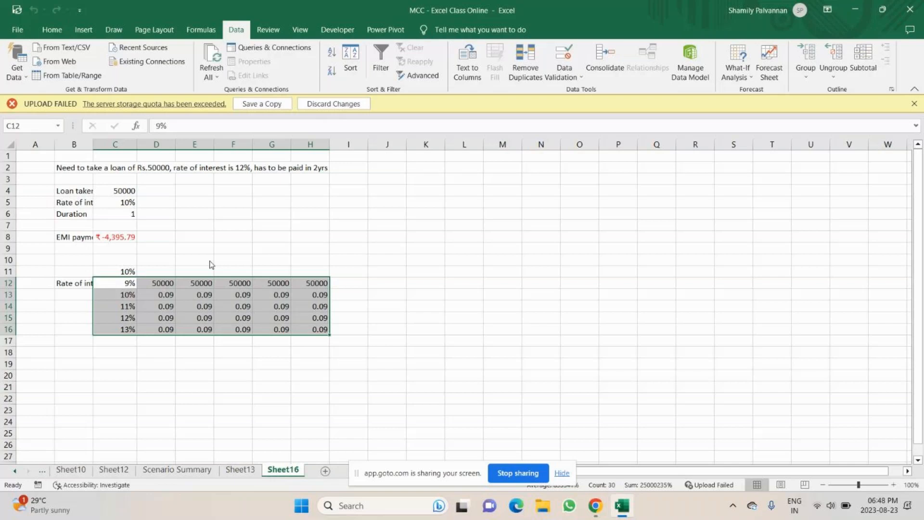
key(alt+Tab)
key(alt+Tab)
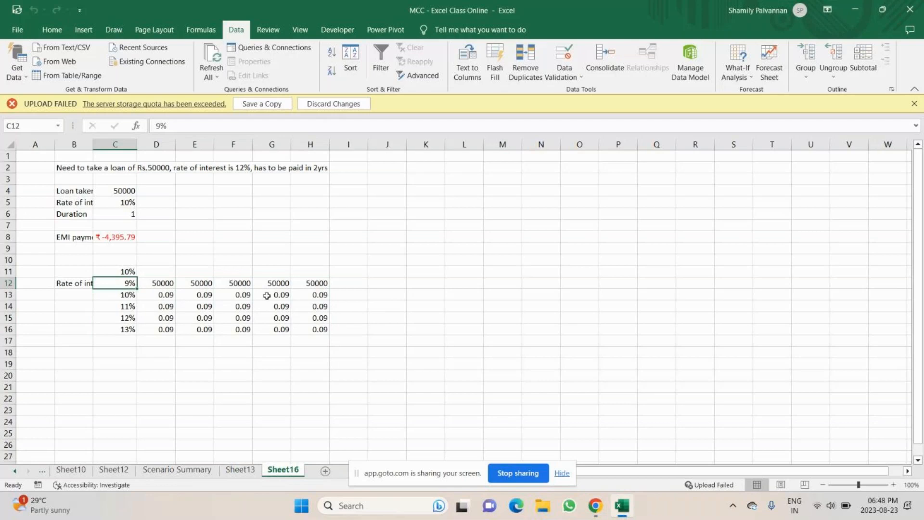
Inspect the data table results, then delete them from D13:H16
drag(158, 294, 297, 293)
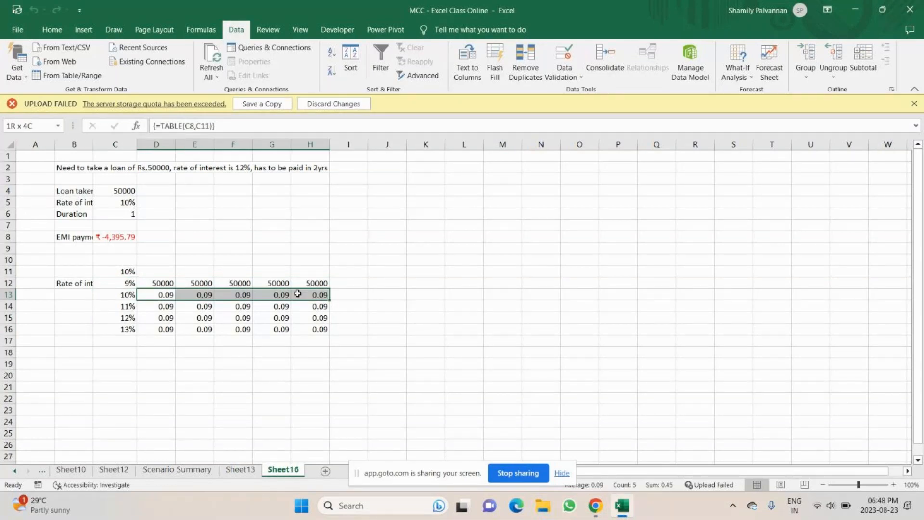
drag(297, 293, 314, 329)
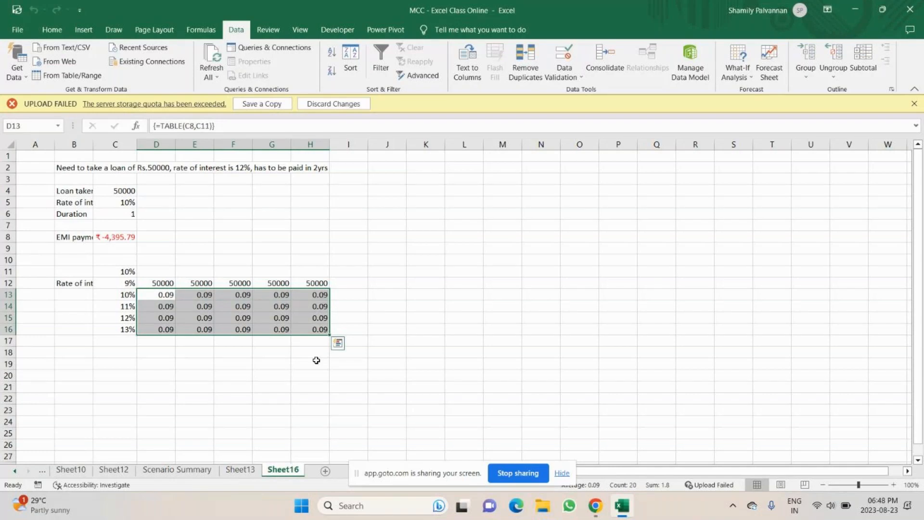
drag(158, 295, 309, 331)
click(122, 282)
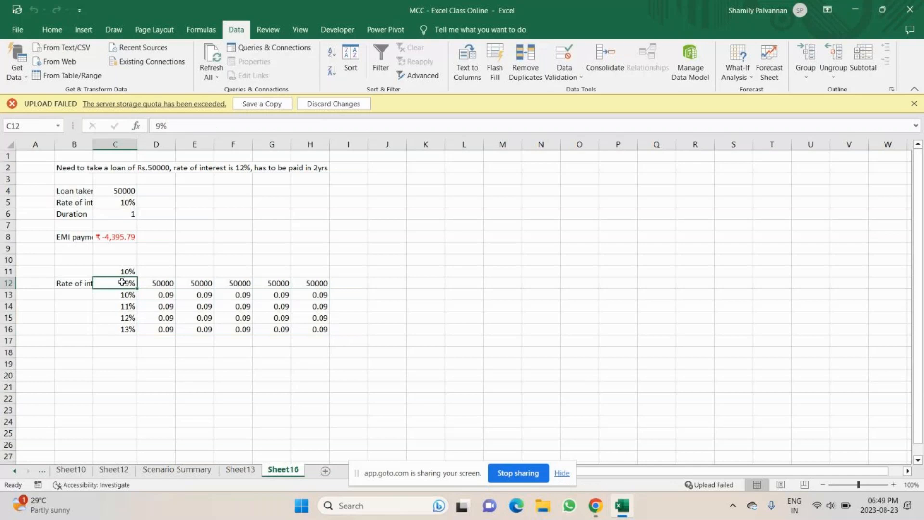
click(152, 294)
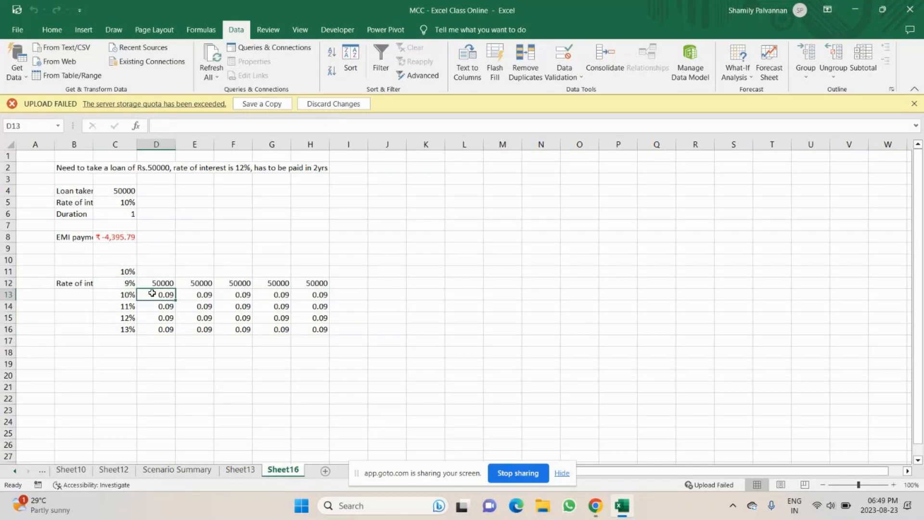
drag(152, 294, 311, 328)
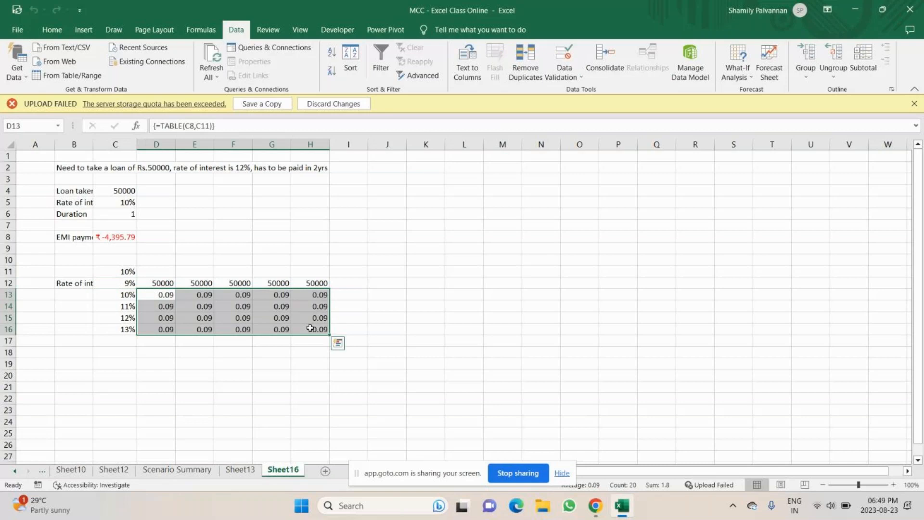
click(49, 30)
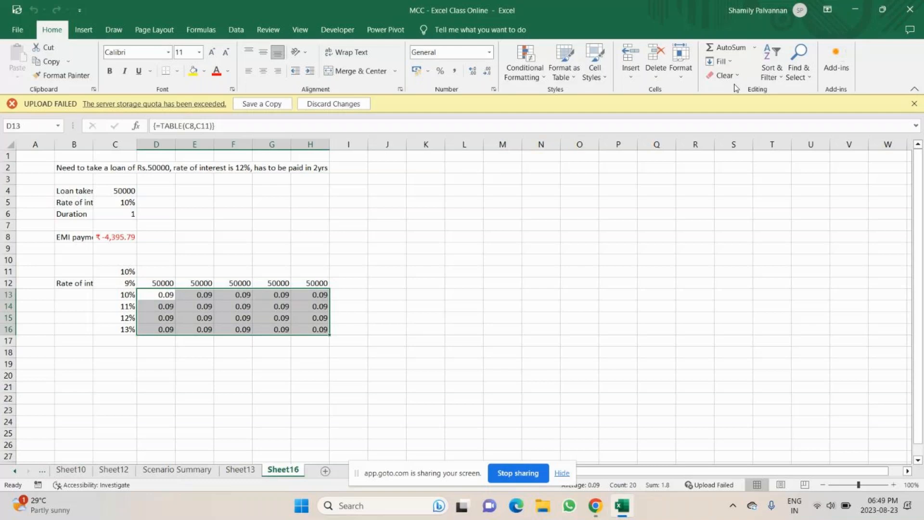
key(Delete)
Create a data table on C12:H16 with only C8 as the column input cell and inspect its result formulas
drag(123, 283, 316, 294)
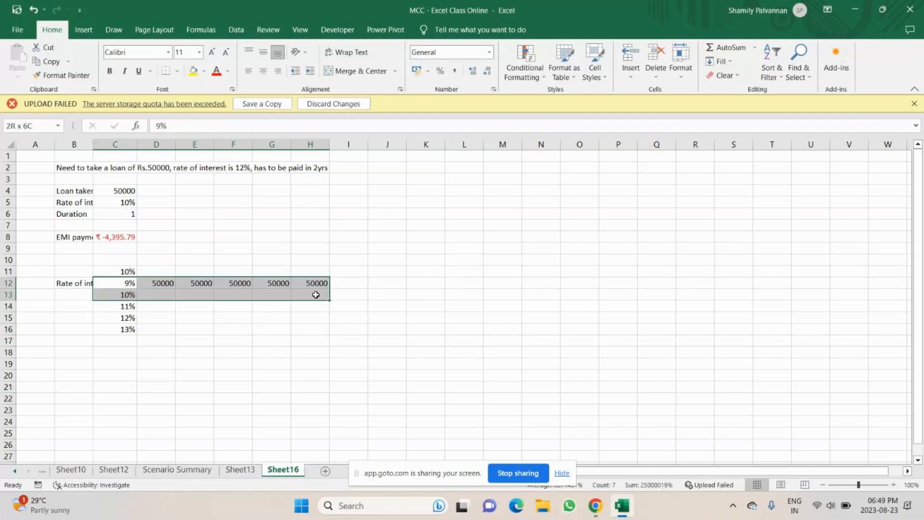
drag(315, 295, 317, 330)
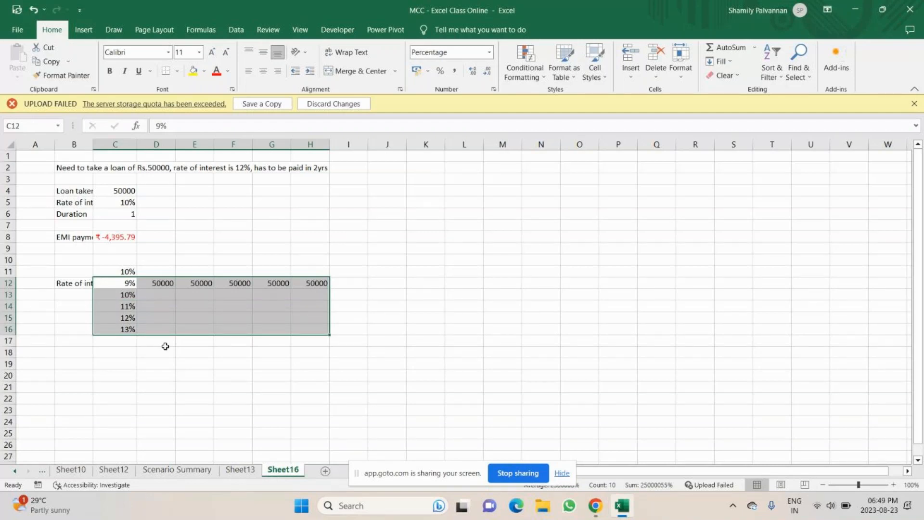
click(236, 29)
click(737, 72)
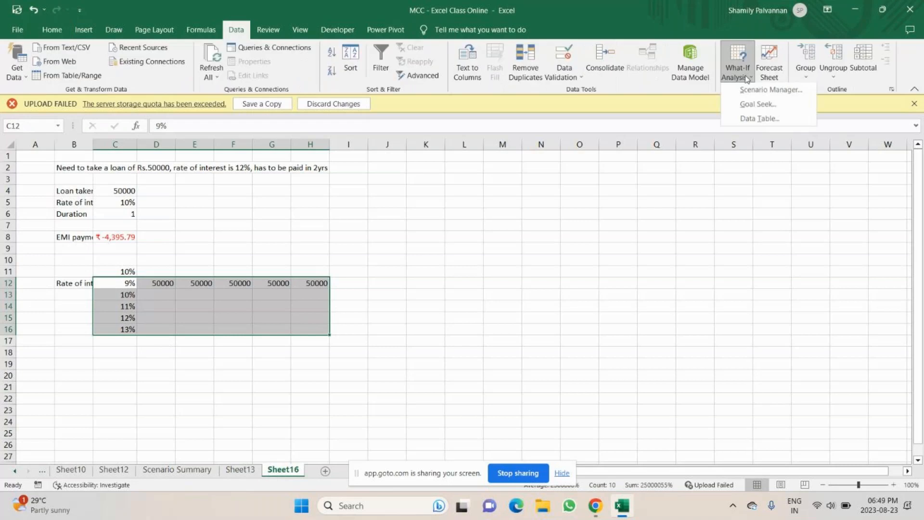
click(759, 118)
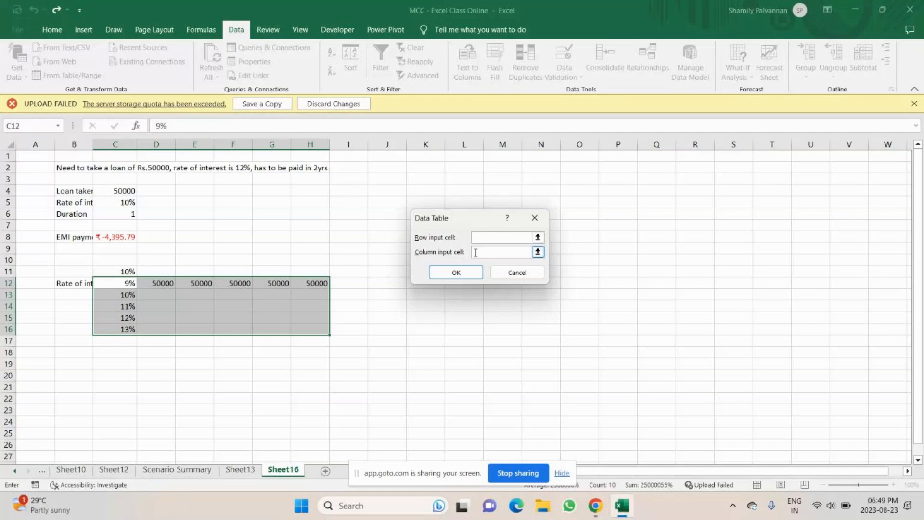
click(456, 272)
click(270, 350)
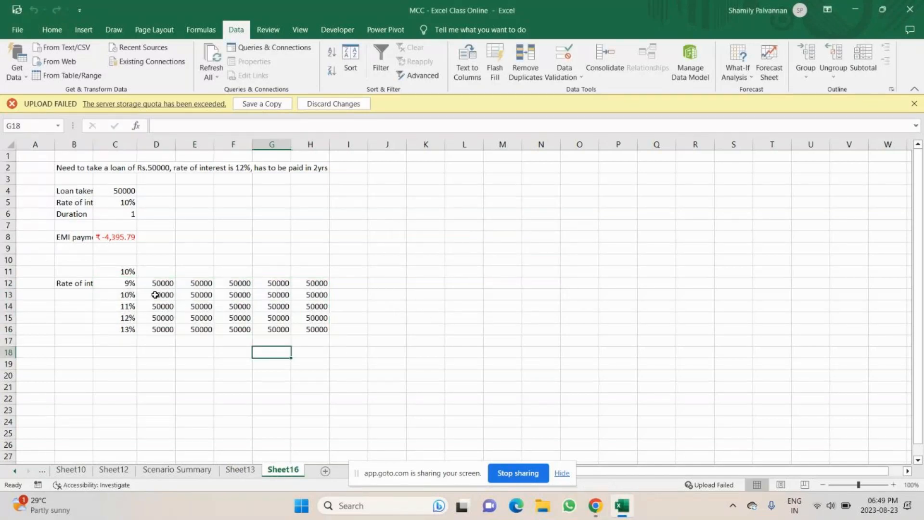
drag(155, 294, 317, 329)
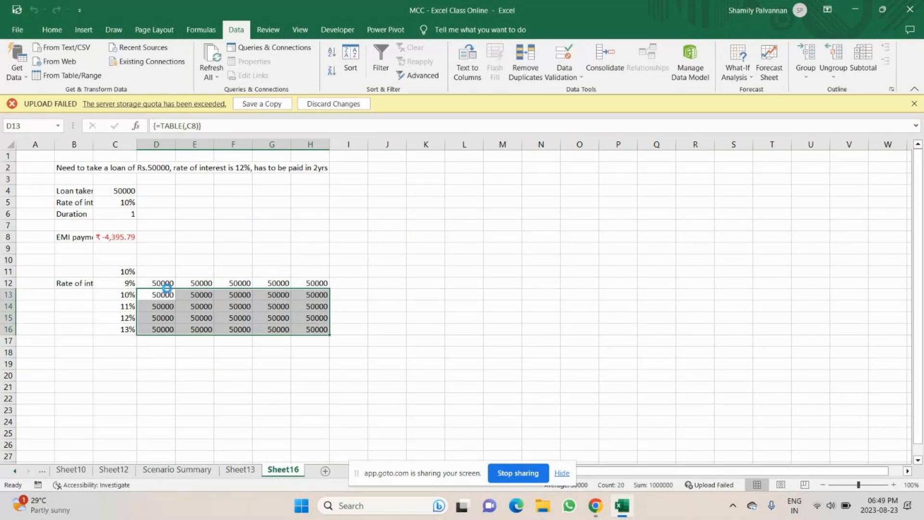
click(386, 329)
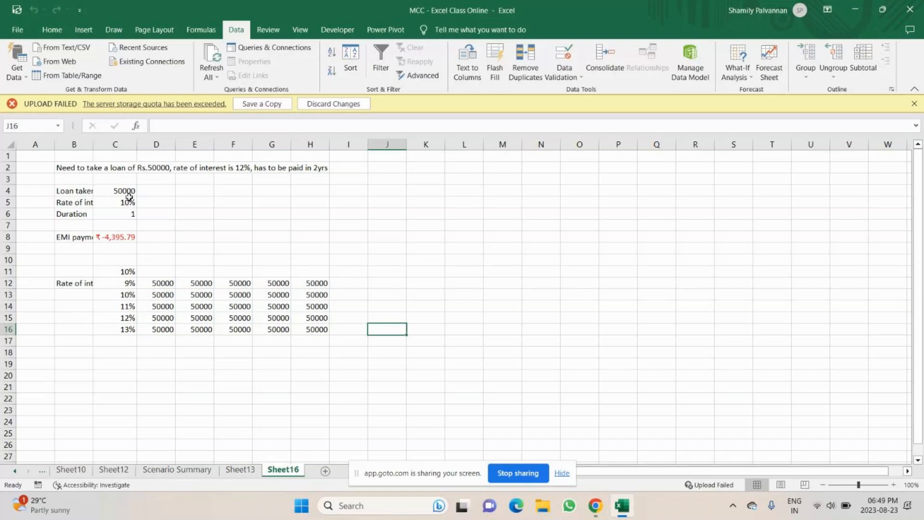
click(159, 295)
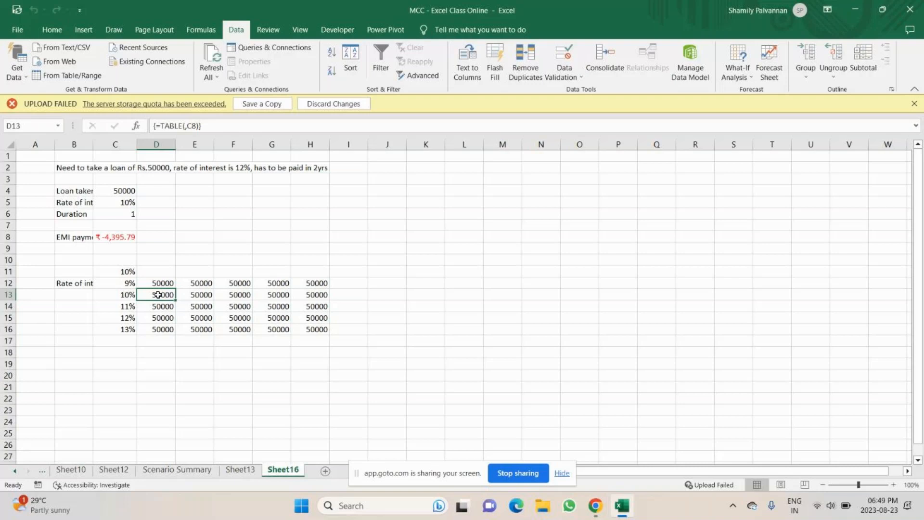
drag(158, 294, 316, 329)
click(736, 72)
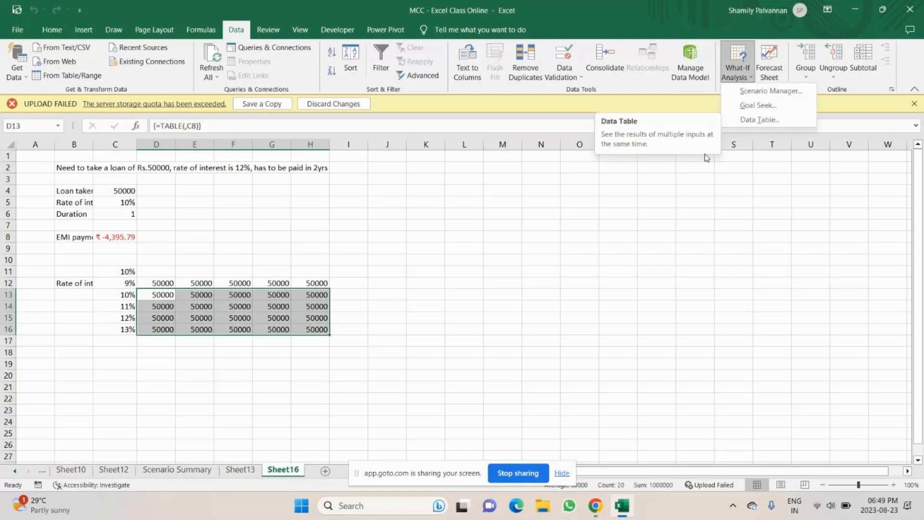
click(760, 120)
click(123, 203)
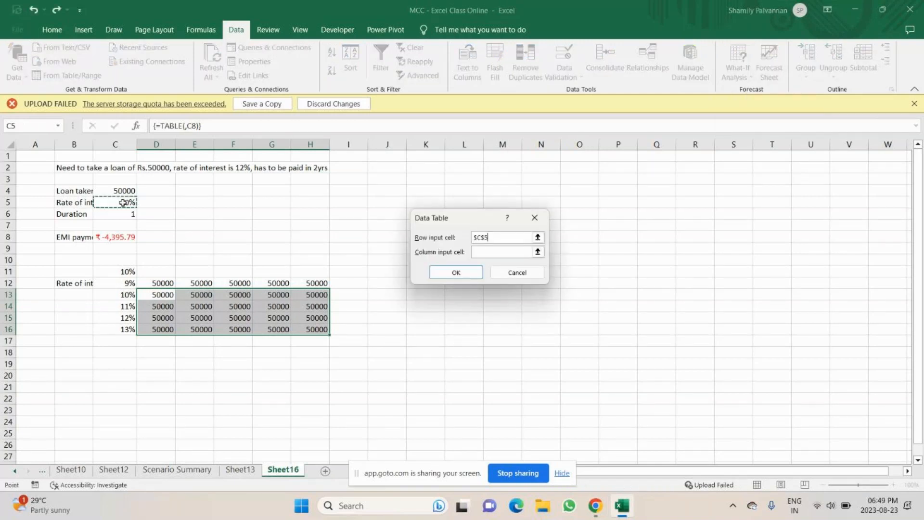
key(Up)
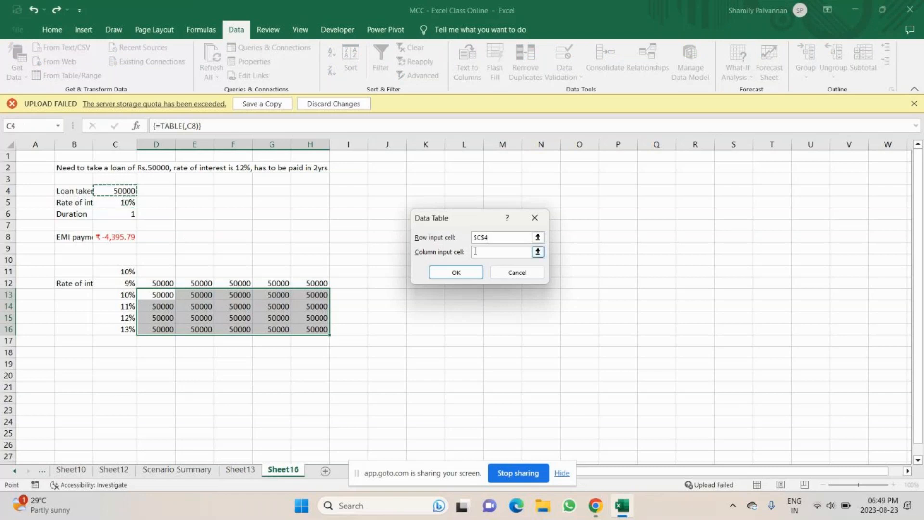
click(523, 235)
key(BackSpace)
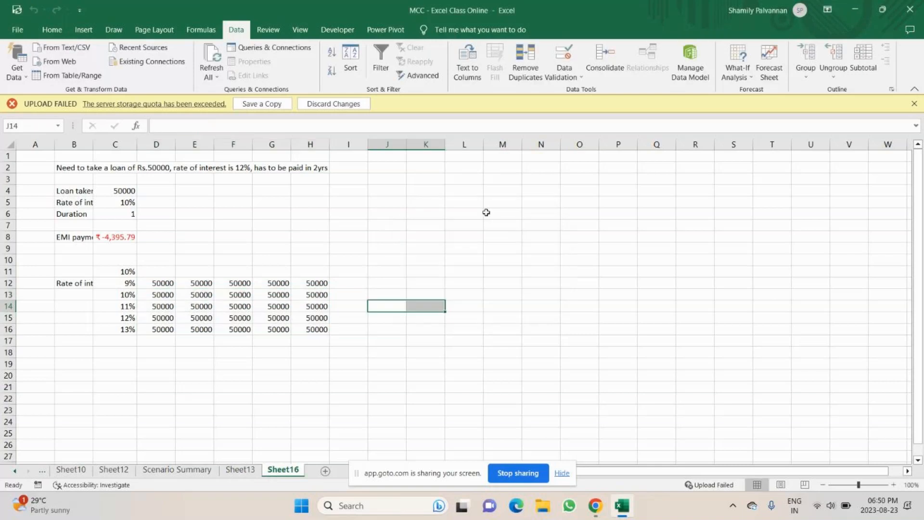
Enter the interest rates 9%, 10% and 11% in cells M6:M8
click(485, 212)
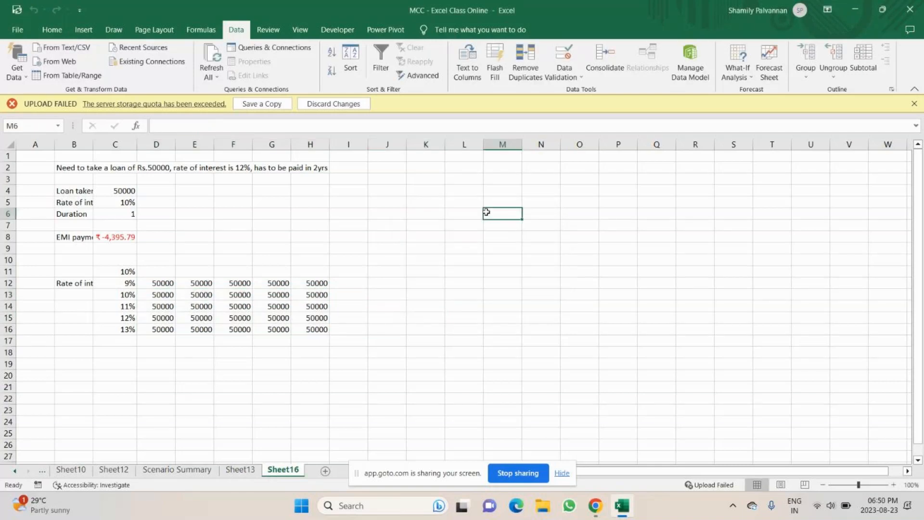
text(9%)
key(Return)
text(10%)
key(Return)
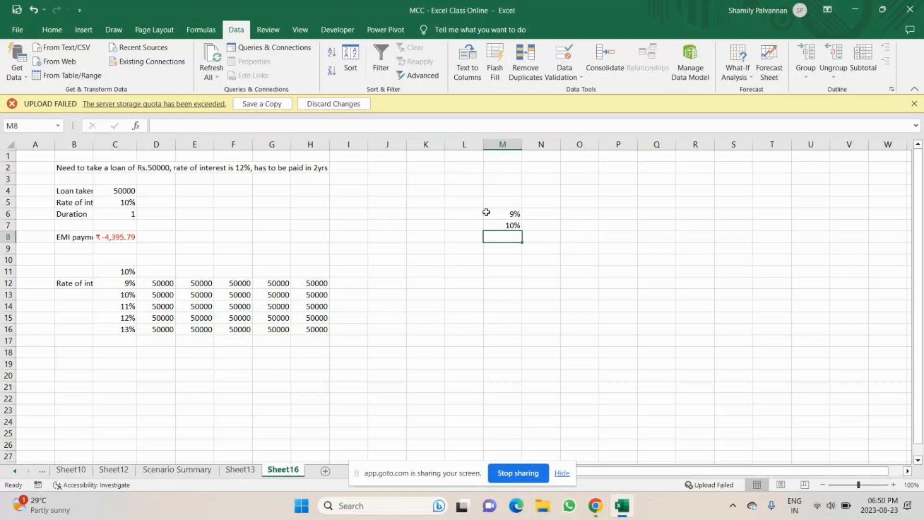
text(11)
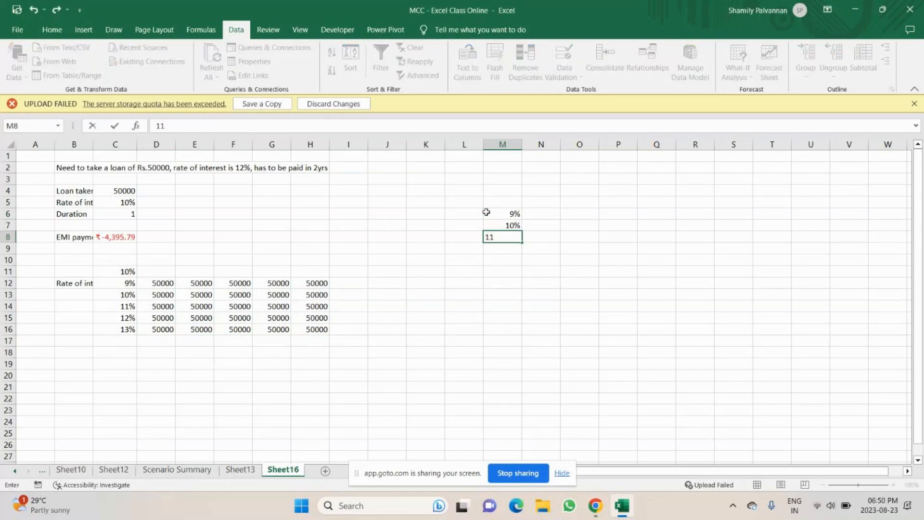
text(%)
Create a one-variable data table on M6:N8 with C8 as the column input cell
drag(486, 212, 549, 240)
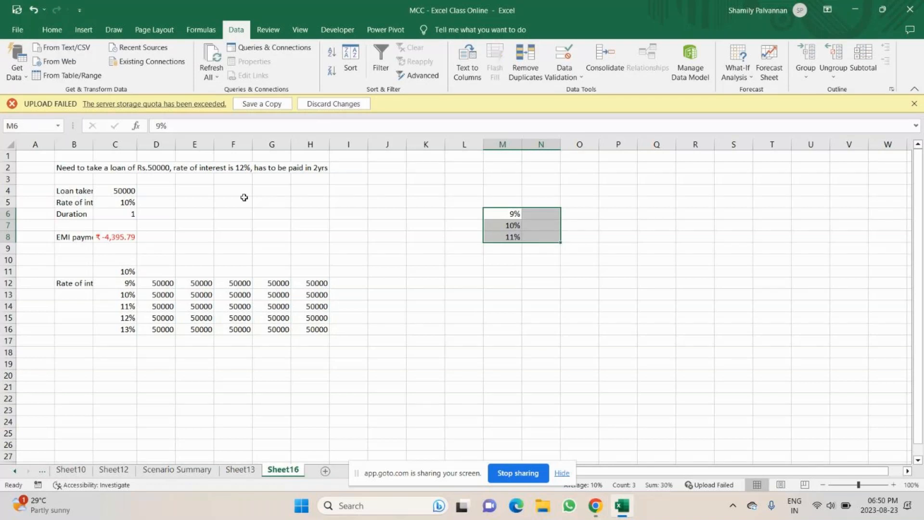
key(alt+a)
key(w)
key(t)
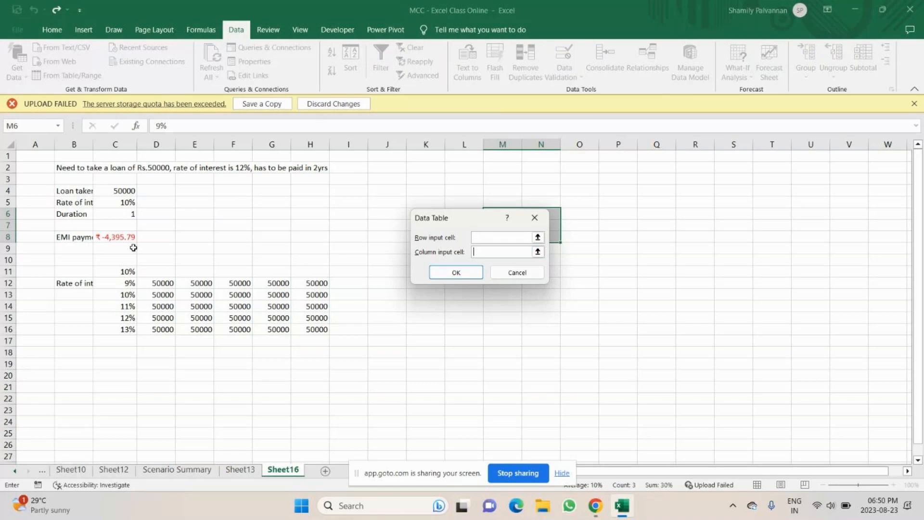
click(126, 238)
click(455, 272)
drag(544, 225, 546, 240)
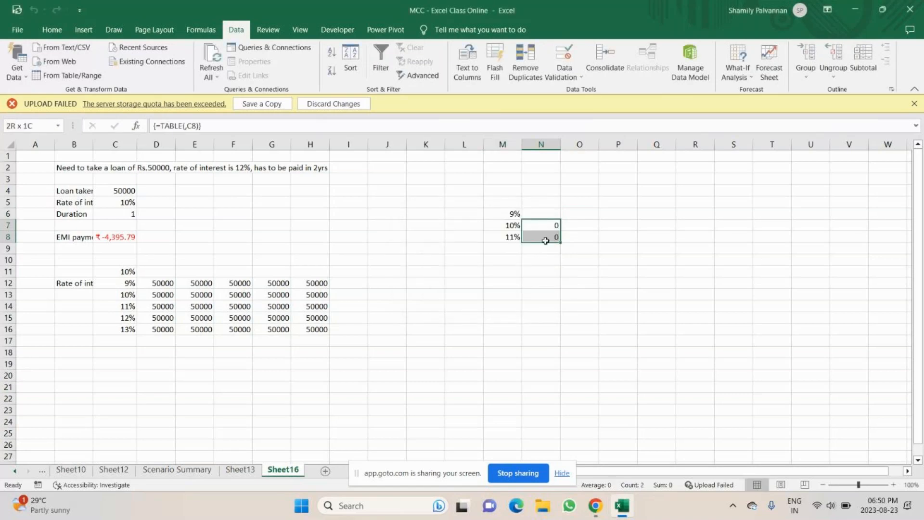
click(538, 214)
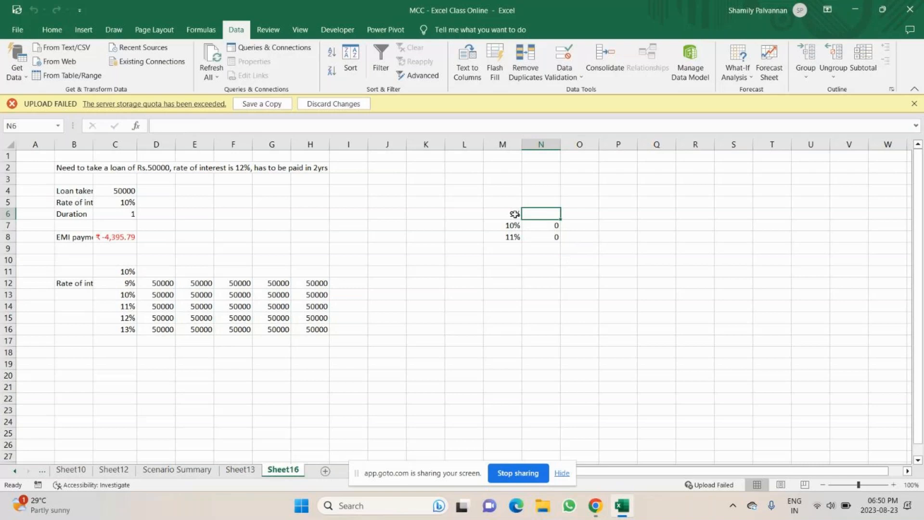
View the Scenario Summary sheet with the scenario results
drag(72, 283, 337, 340)
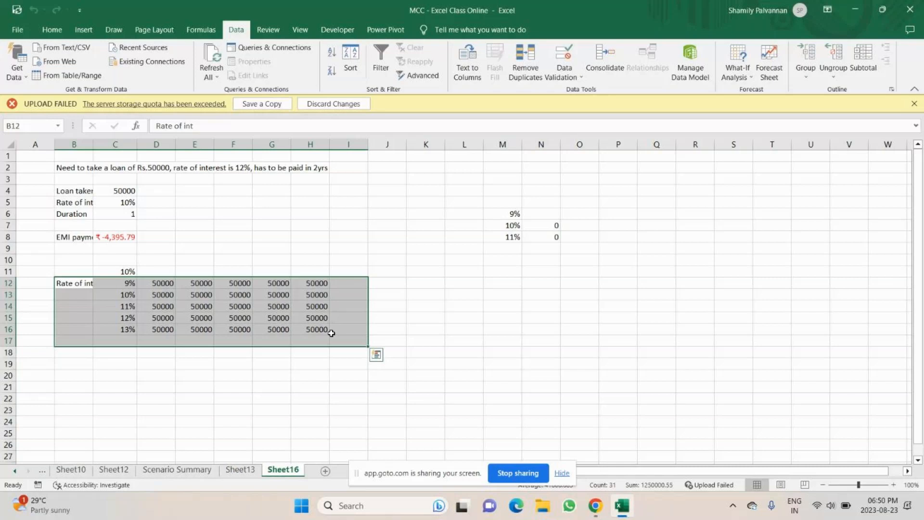
click(333, 340)
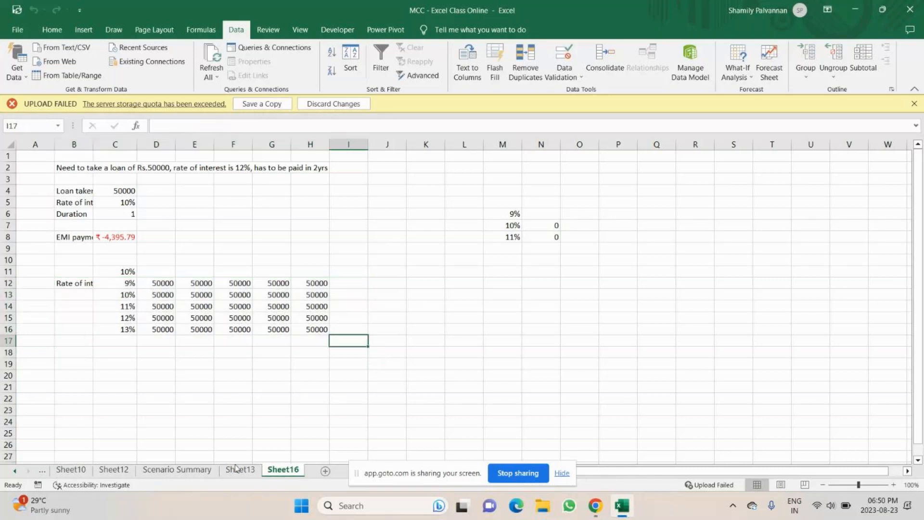
click(177, 469)
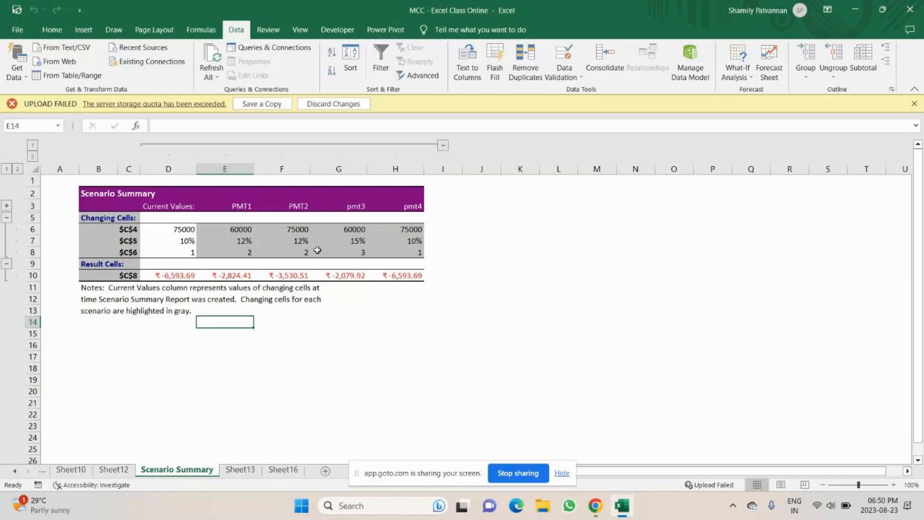
Close the workbook without saving changes and open the dashboard - check in workbook
click(855, 11)
click(118, 442)
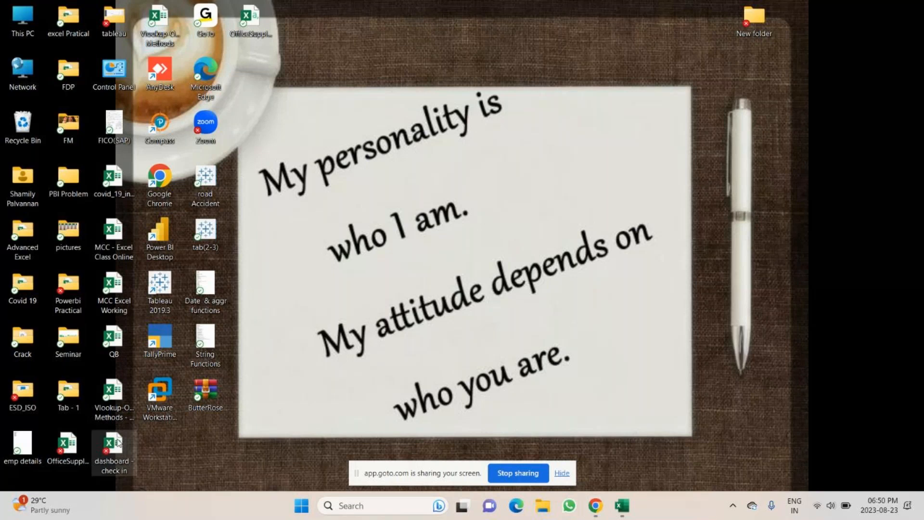
click(622, 505)
click(910, 10)
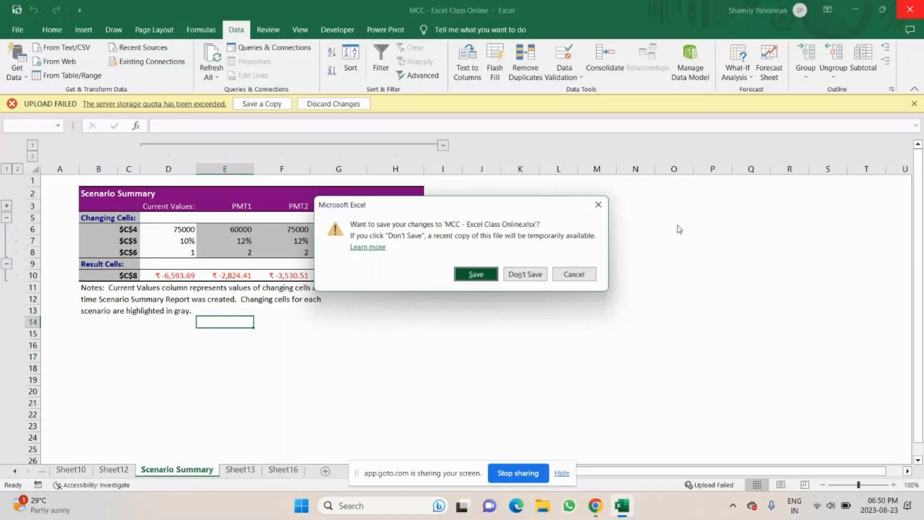
click(525, 274)
double_click(108, 447)
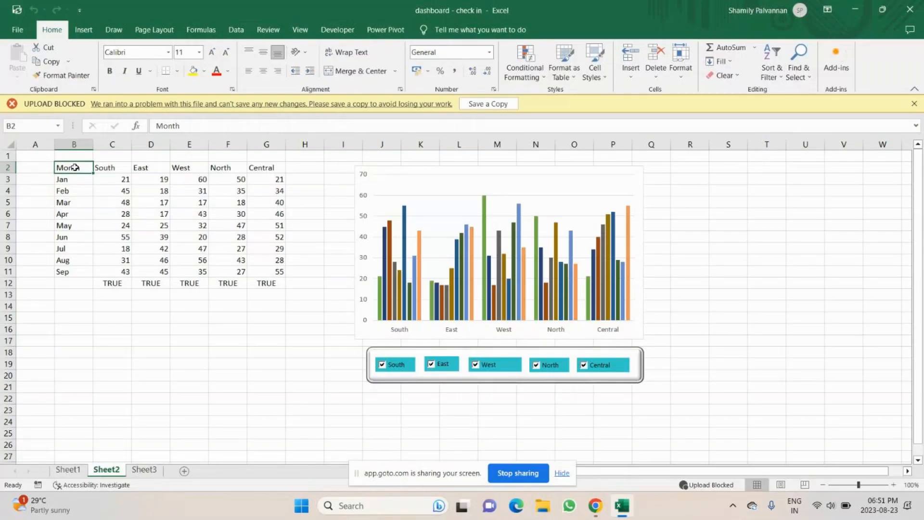
Fill the header row B2:G2 and the month cells B3:B11 with yellow
drag(74, 167, 298, 174)
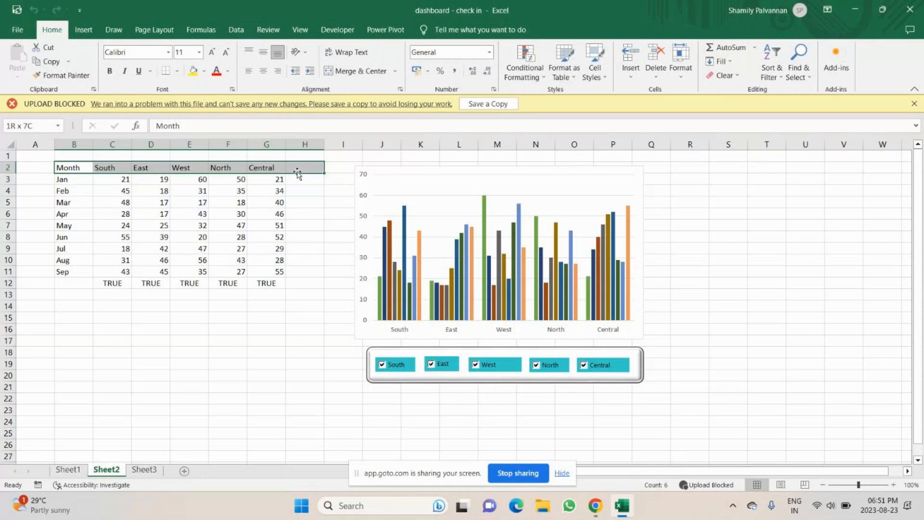
drag(298, 174, 279, 169)
click(193, 72)
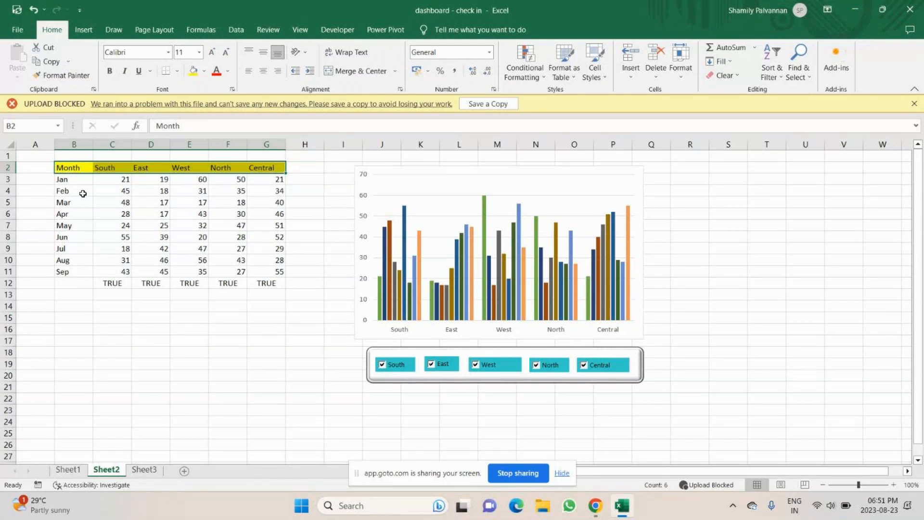
drag(79, 180, 62, 243)
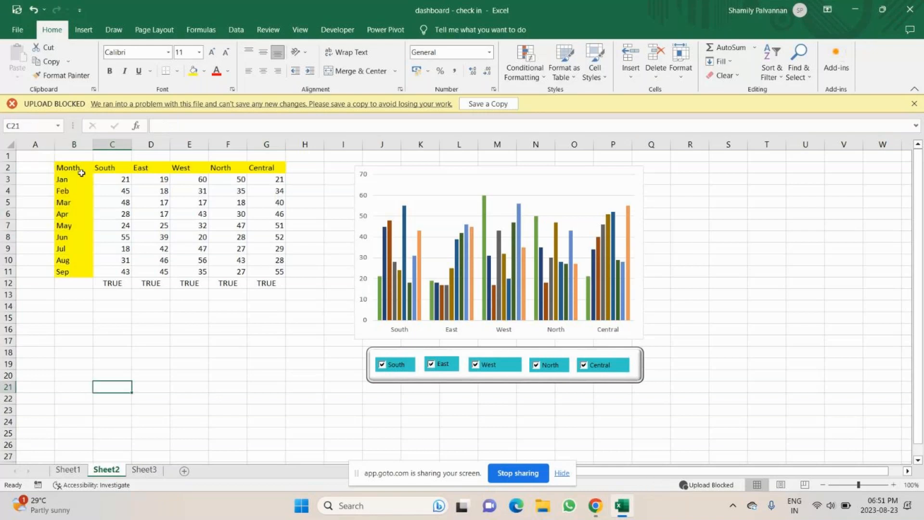
drag(81, 174, 272, 219)
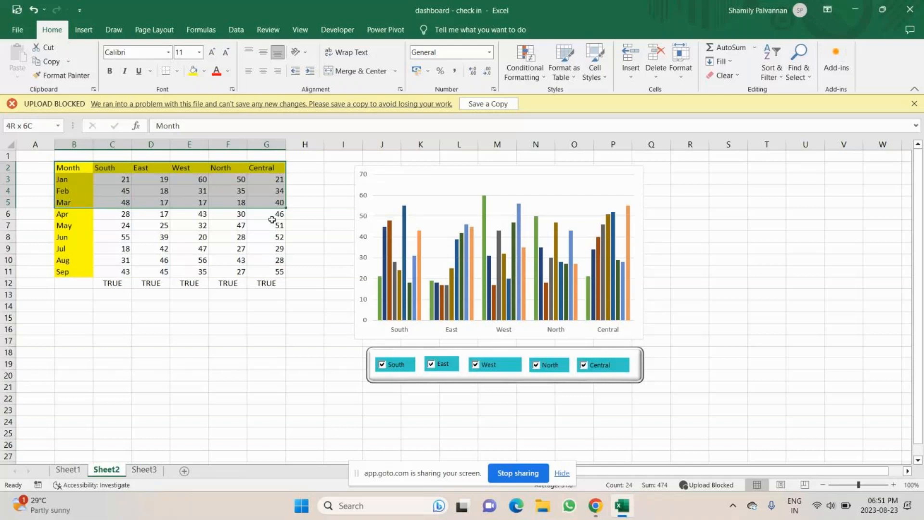
drag(271, 219, 272, 272)
click(105, 392)
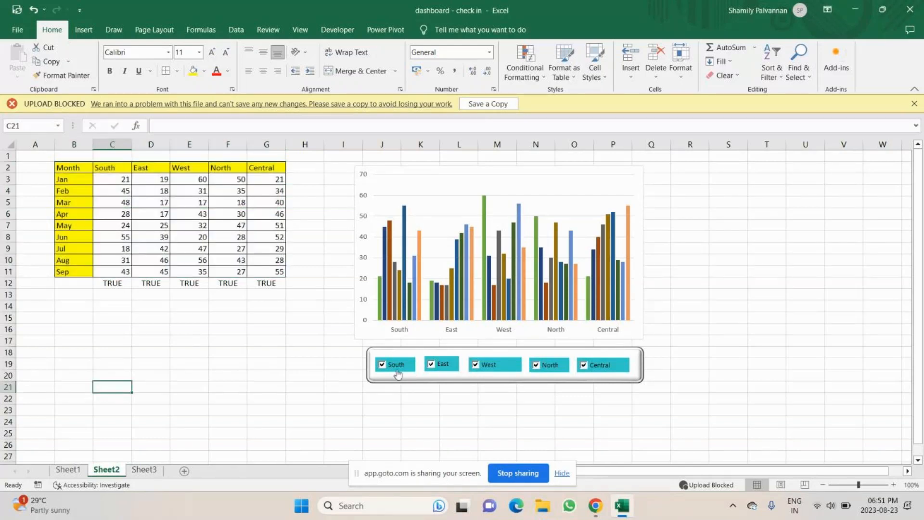
Toggle the South, East, West, North and Central checkboxes to test how the chart filters regions
click(396, 366)
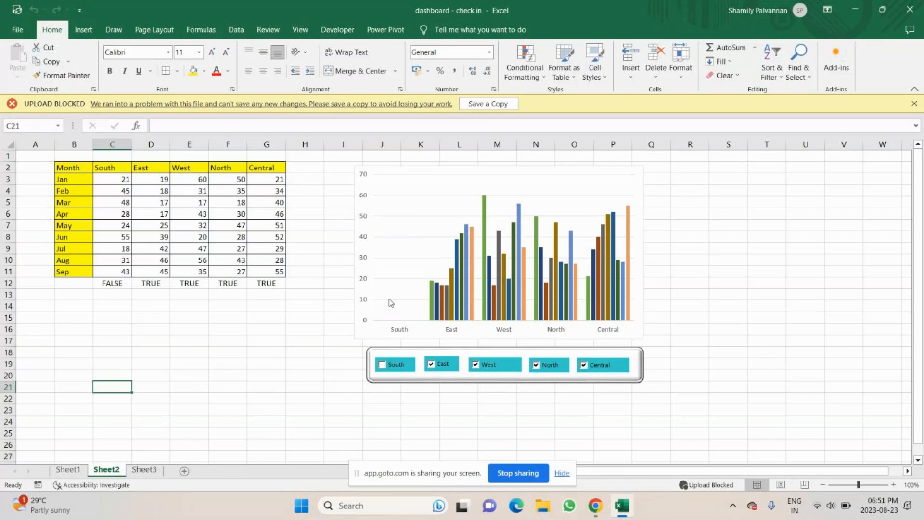
click(433, 365)
click(475, 365)
click(536, 365)
click(583, 365)
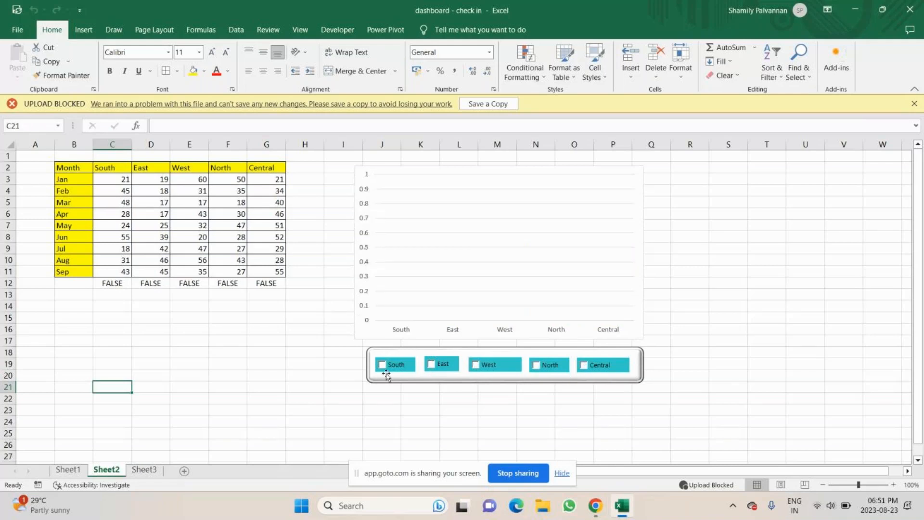
click(383, 365)
click(476, 365)
click(583, 364)
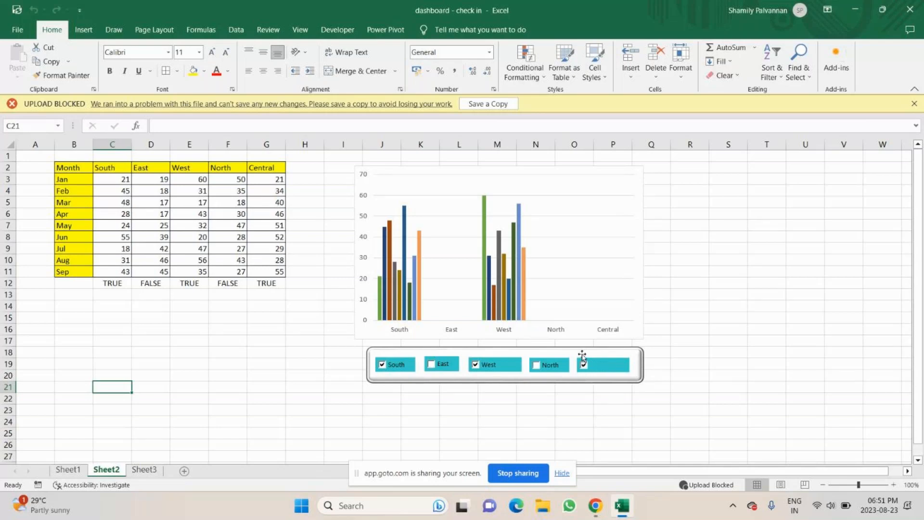
click(536, 365)
click(431, 365)
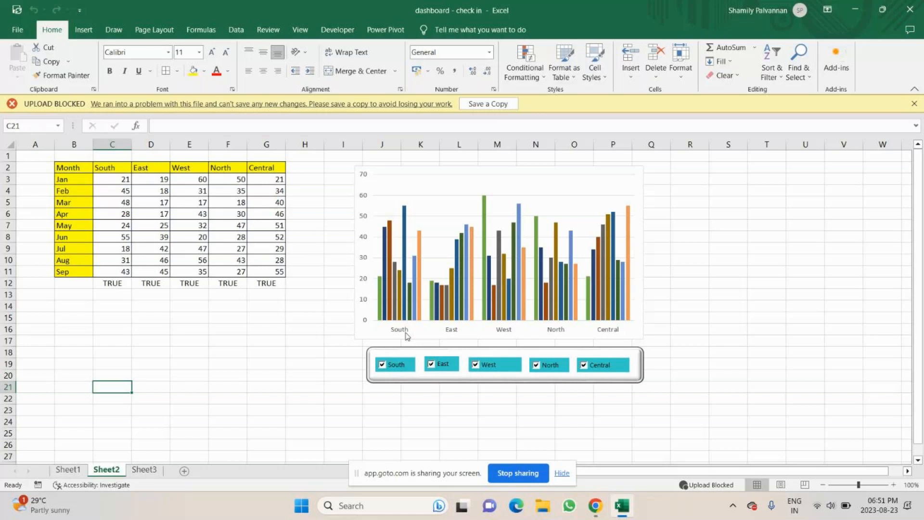
click(383, 364)
click(432, 364)
click(476, 365)
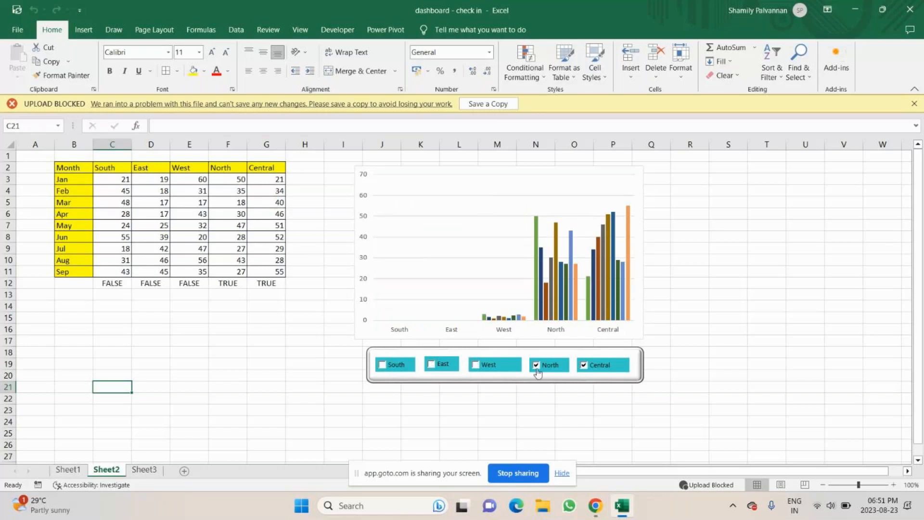
click(547, 368)
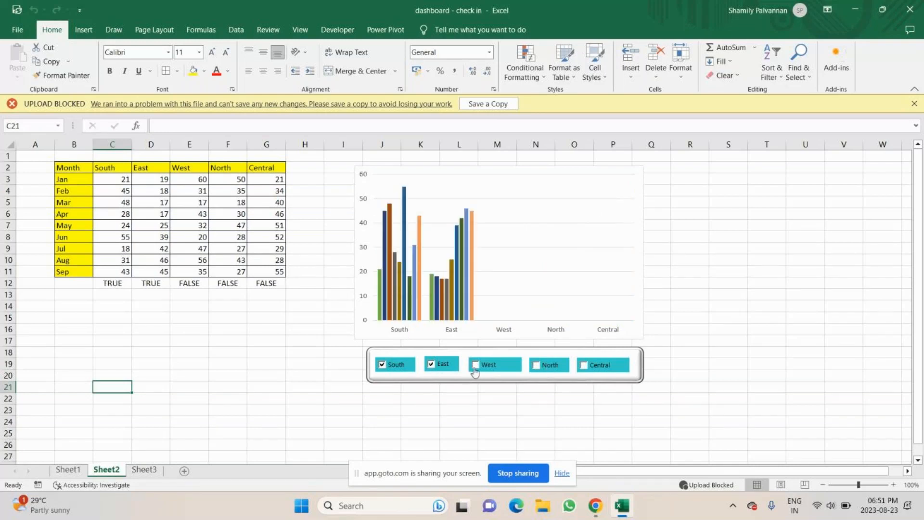
click(474, 365)
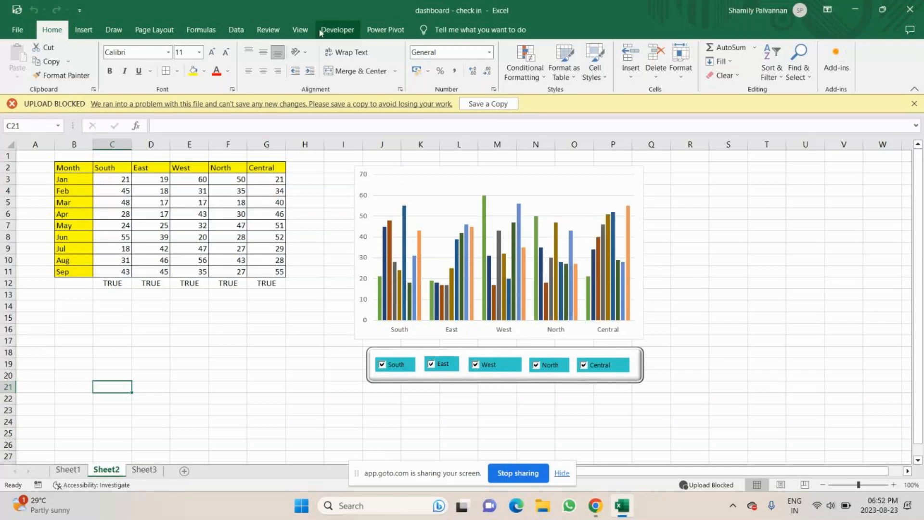
Browse the available form controls without inserting one, then view the helper data on Sheet3
click(337, 30)
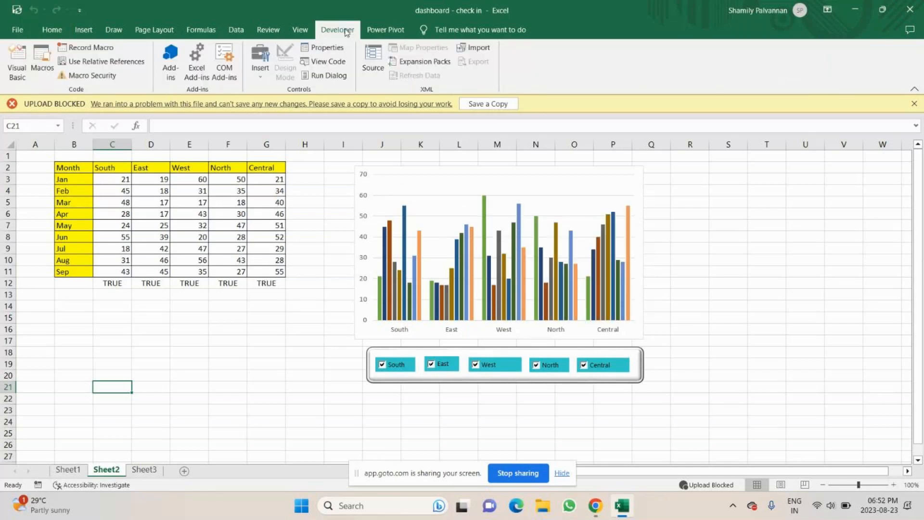
click(260, 63)
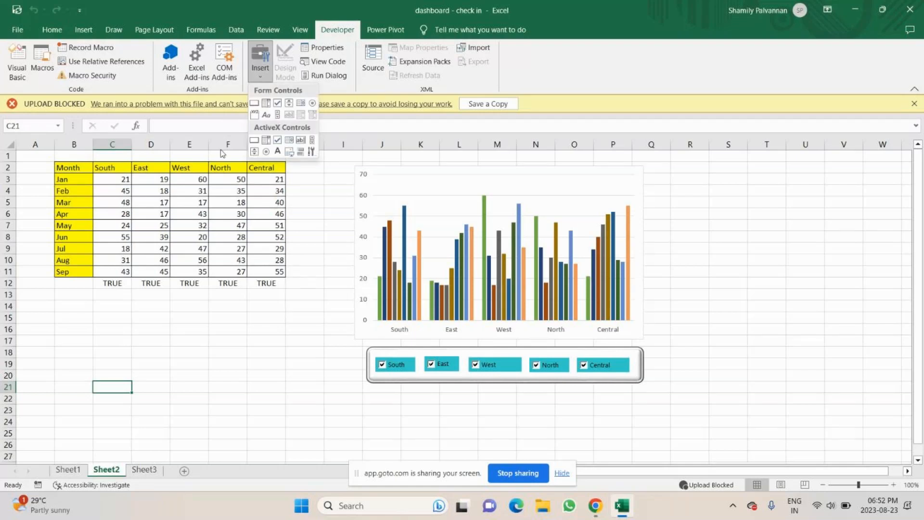
click(766, 297)
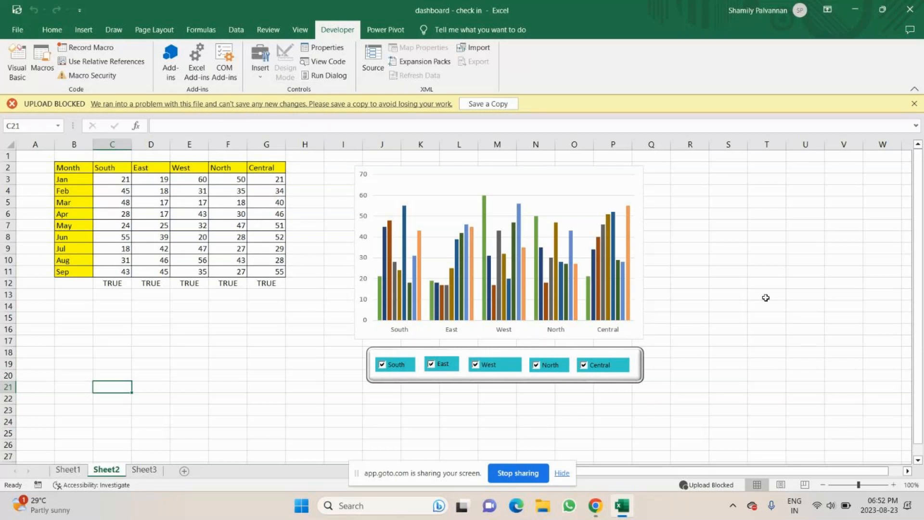
click(145, 470)
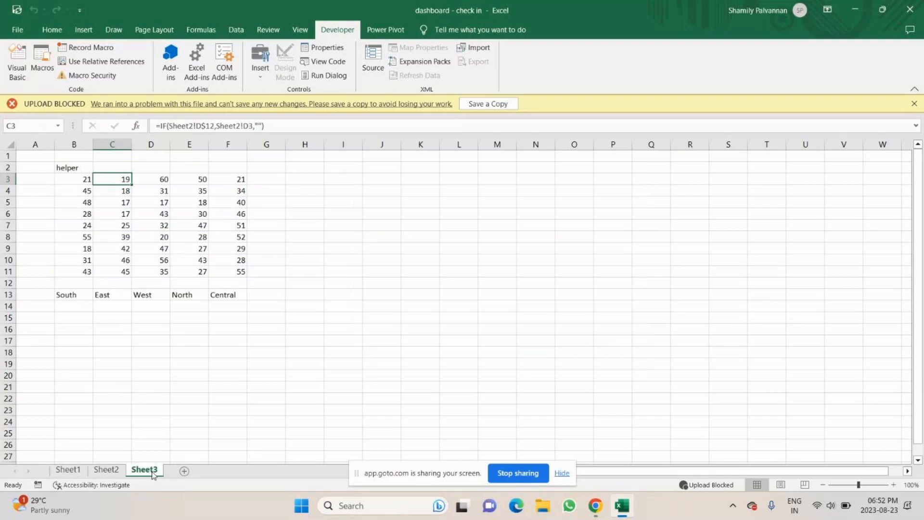
Start a new blank Excel workbook from the Run dialog
key(ctrl+Page_Up)
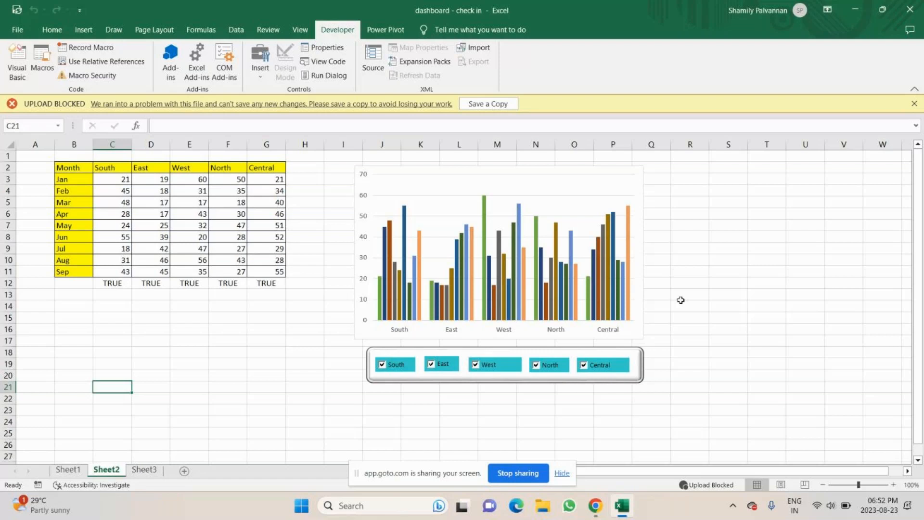
key(super+d)
key(super+r)
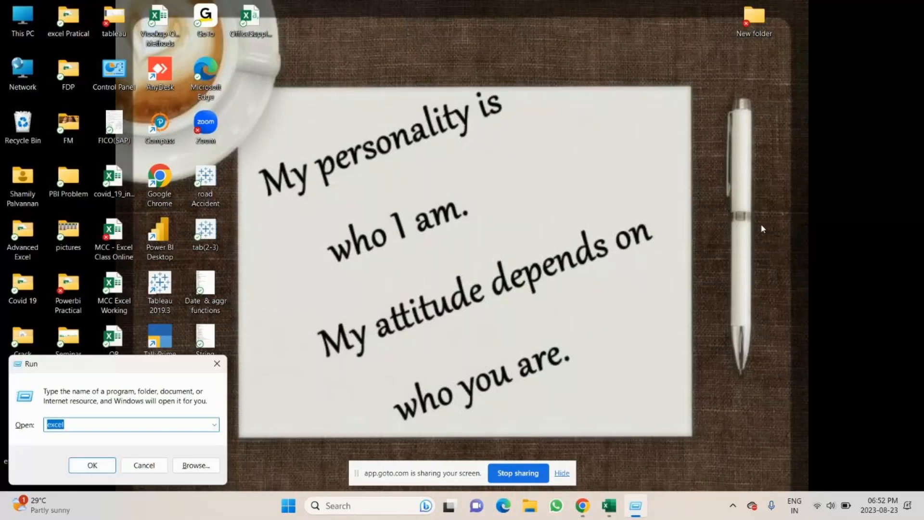
key(Return)
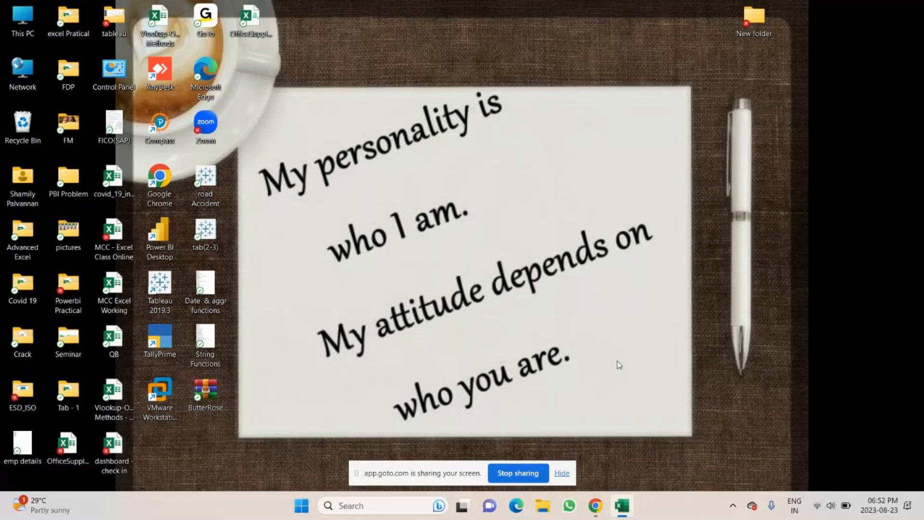
click(595, 505)
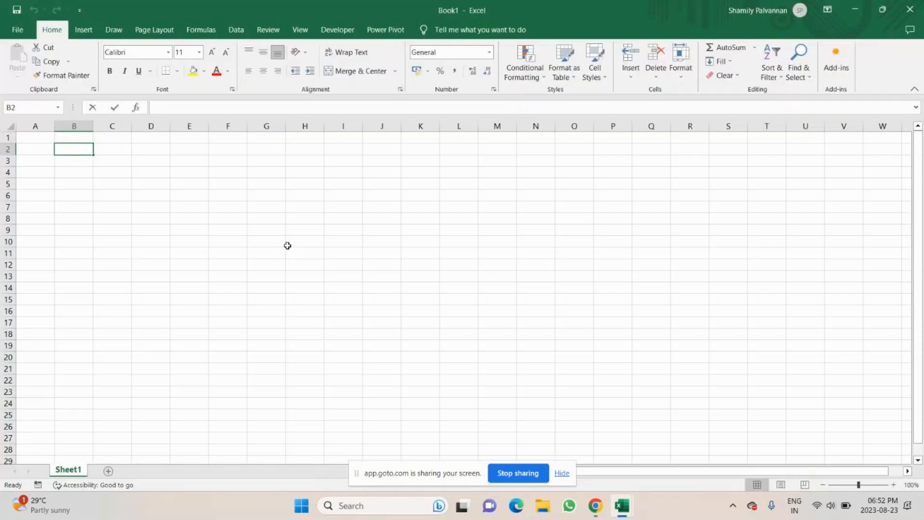
Enter Month in B2, JAN in B3, and fill the month names down to DEC in B14
text(Month)
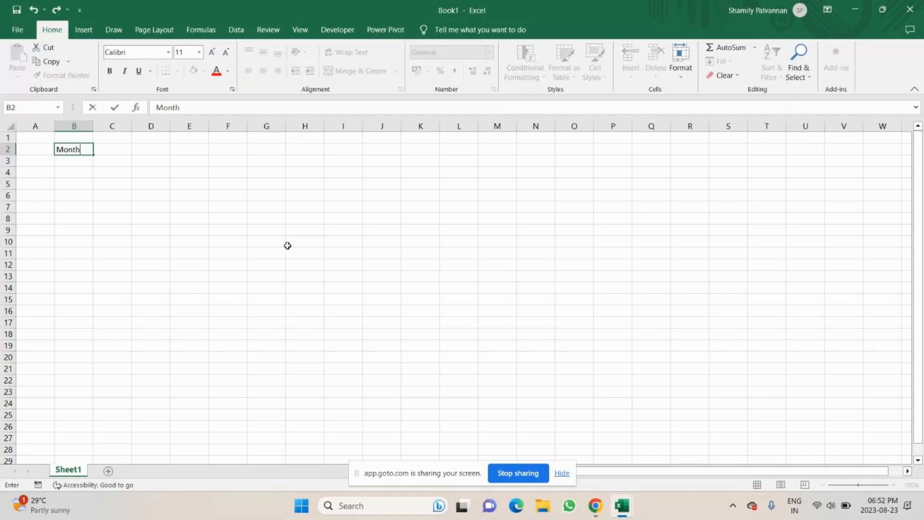
key(Return)
text(J)
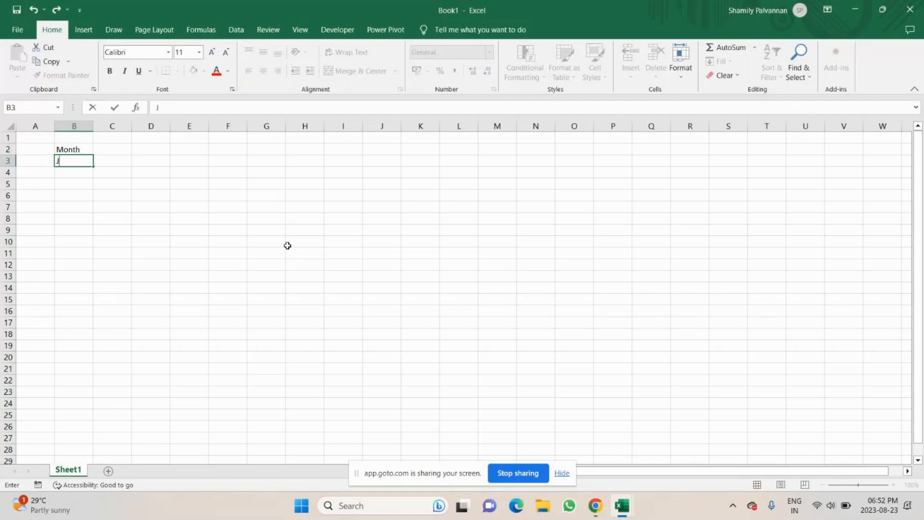
text(anu)
key(BackSpace)
key(BackSpace)
key(BackSpace)
text(AN)
key(Return)
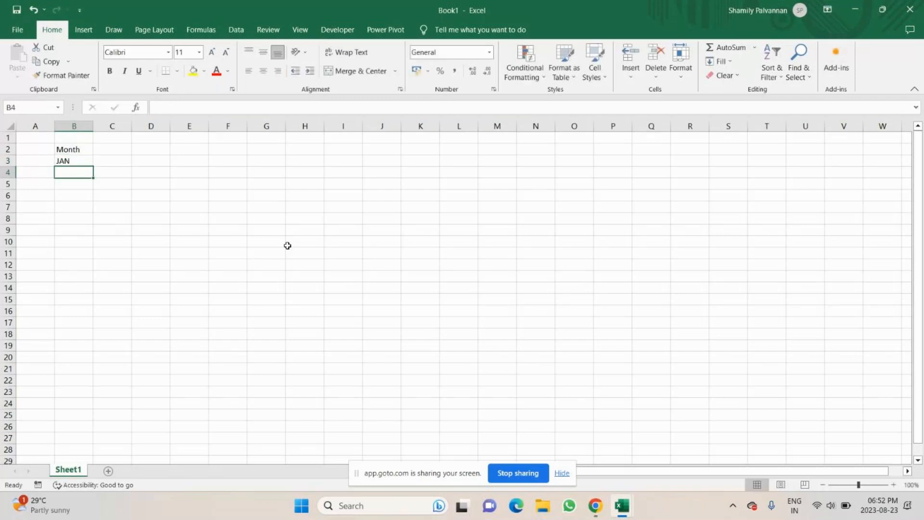
click(72, 160)
drag(92, 166, 89, 350)
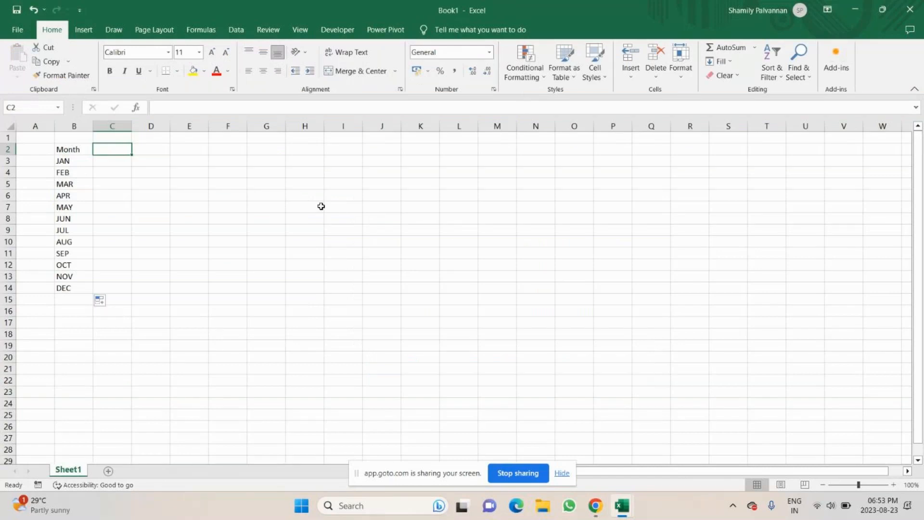
Enter region headers North, South, East, West and Central in C2:G2
text(Re)
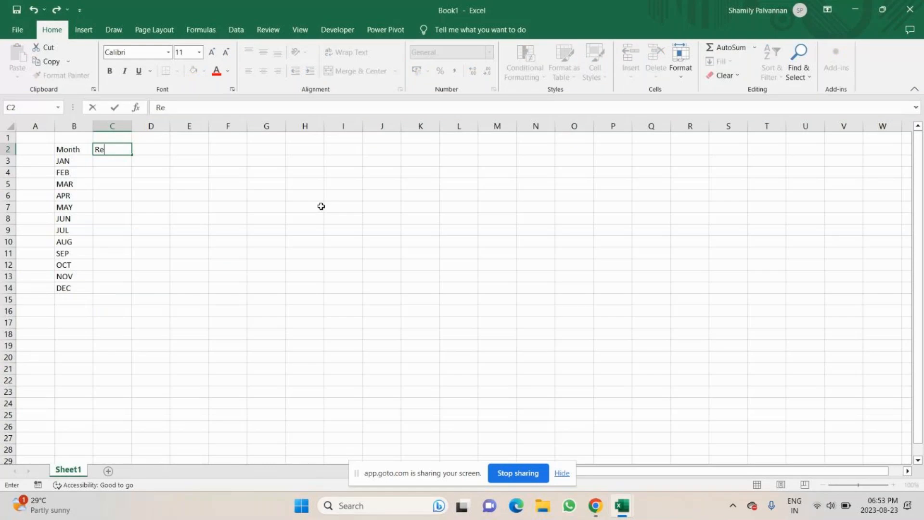
key(BackSpace)
key(BackSpace)
text(North)
key(Tab)
text(South)
key(Return)
click(183, 148)
text(e)
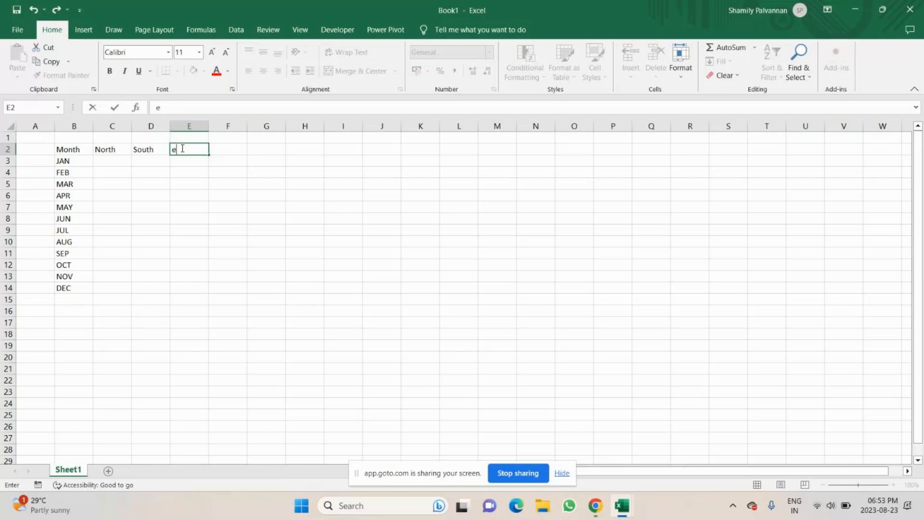
key(BackSpace)
text(East)
key(Tab)
text(West)
key(Tab)
text(Ent)
text(r)
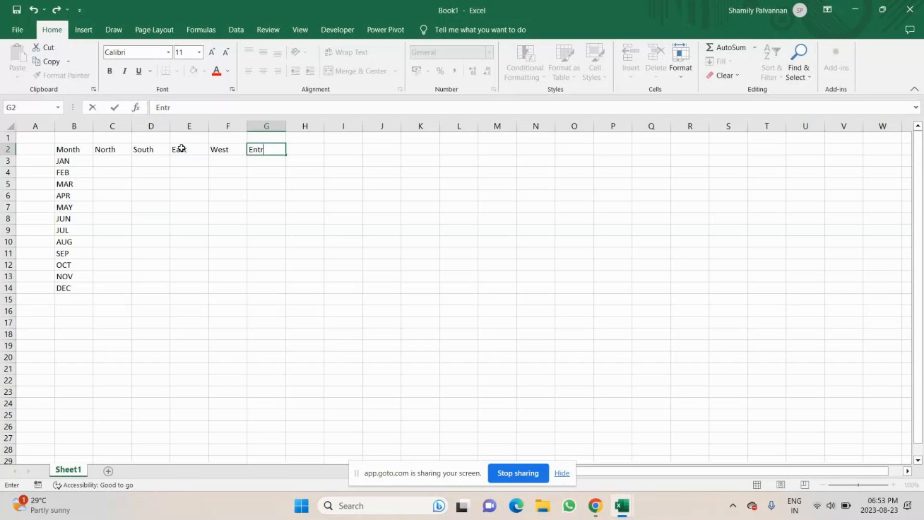
key(BackSpace)
key(BackSpace)
key(BackSpace)
key(BackSpace)
text(Central)
Enter the formula =RANDBETWEEN(100,600) in C3
click(100, 162)
text(=)
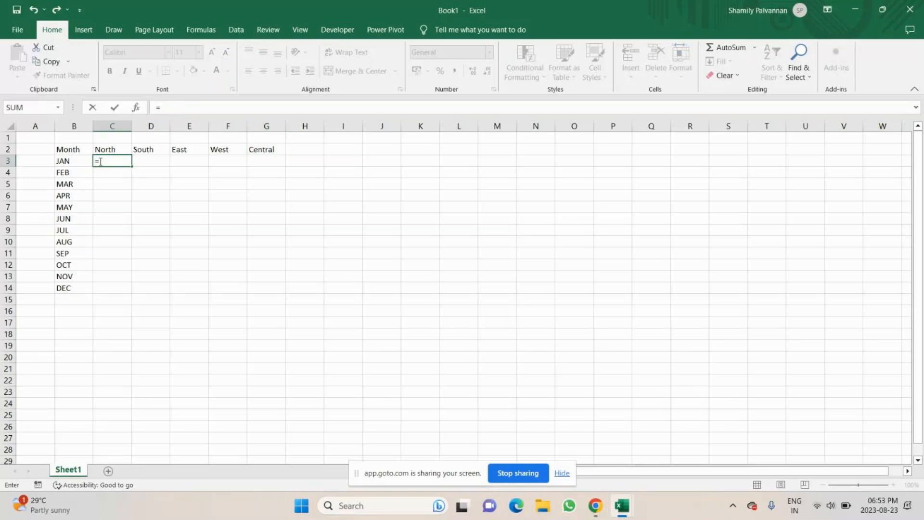
text(ran)
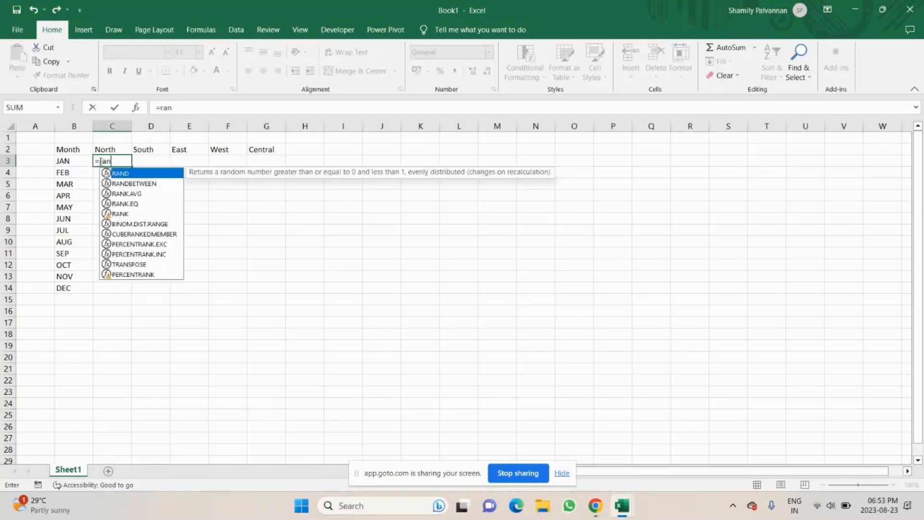
key(Down)
key(Tab)
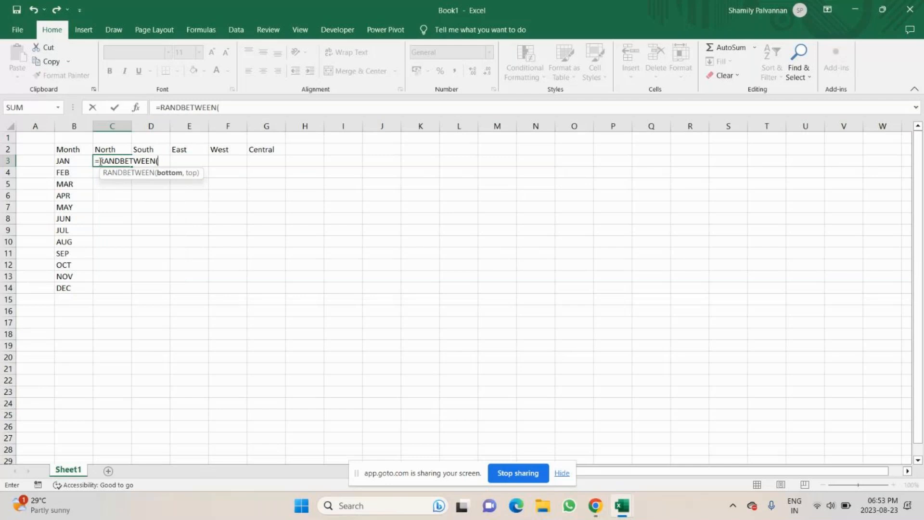
text(100,600)
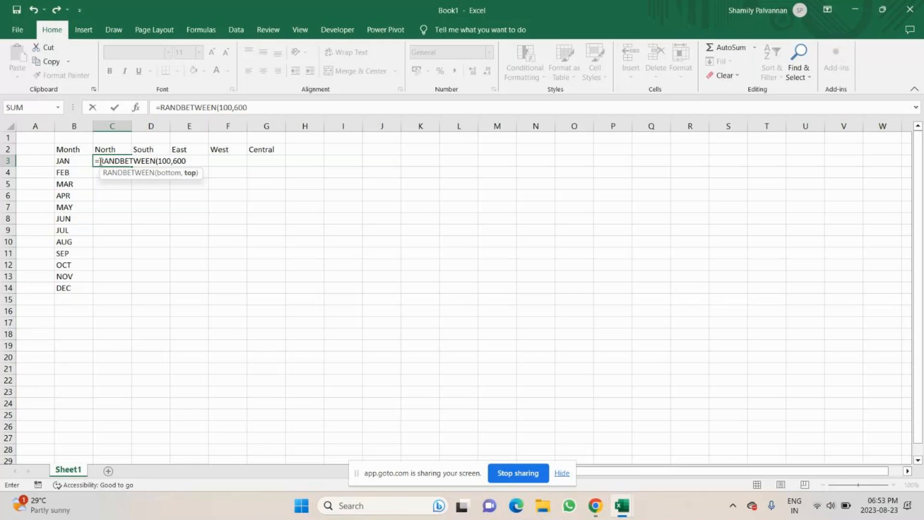
text())
key(Return)
Fill the RANDBETWEEN formula down to row 14 and across to the Central column
click(111, 161)
drag(131, 166, 113, 291)
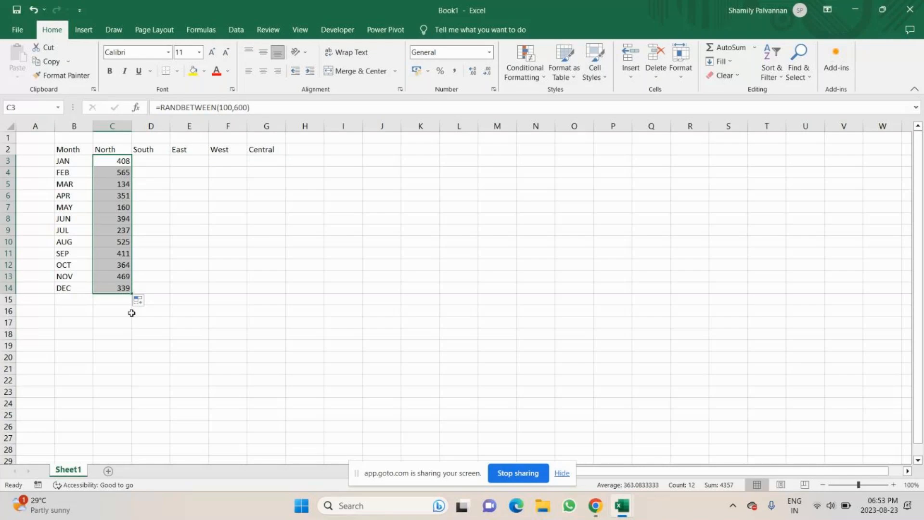
drag(131, 292, 282, 288)
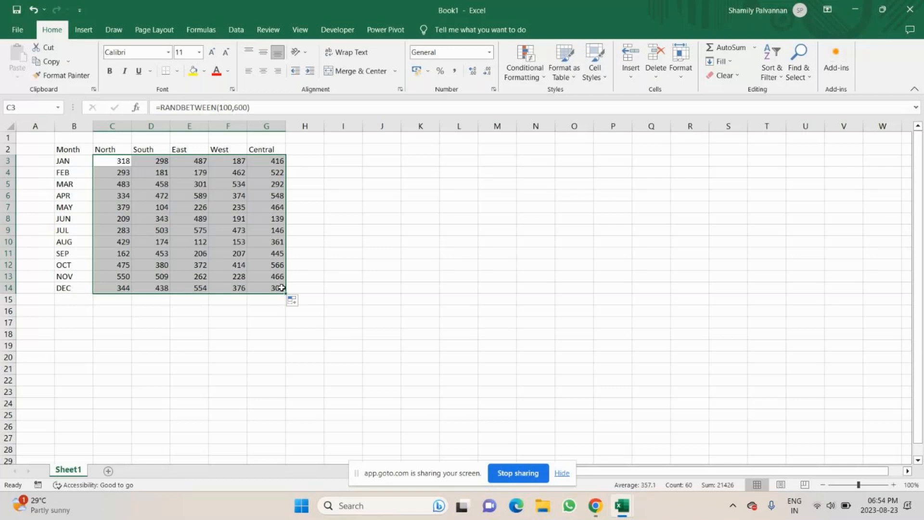
Copy C3:G14 and paste it back as values only
key(ctrl+c)
click(21, 80)
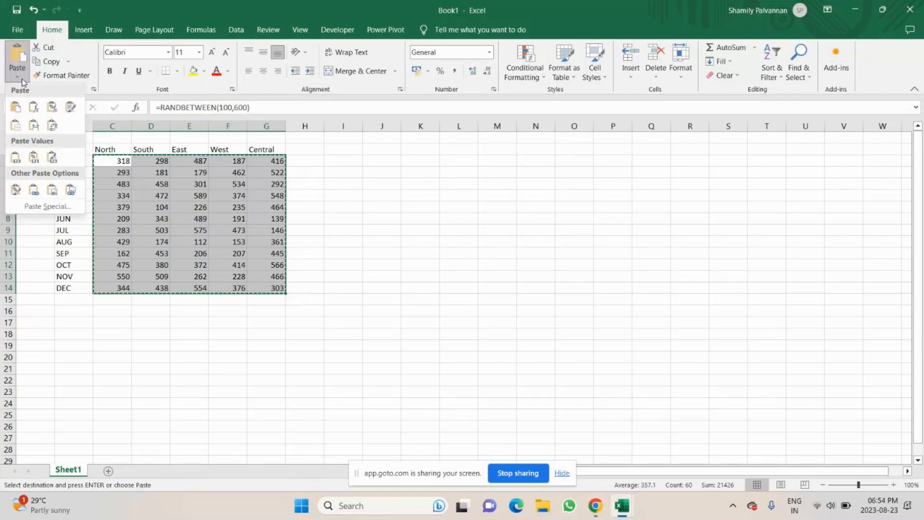
click(15, 161)
Format B2:G14 as a table with headers using a dark table style
drag(72, 150, 261, 287)
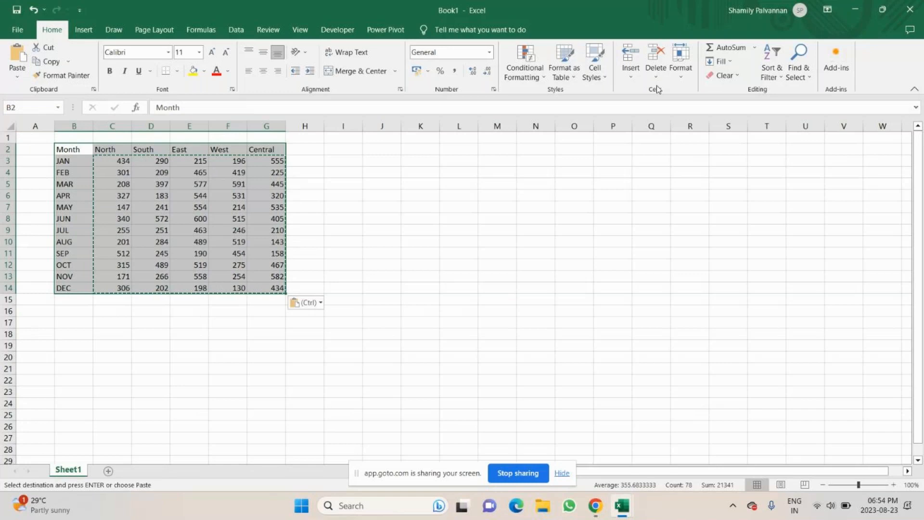
click(564, 72)
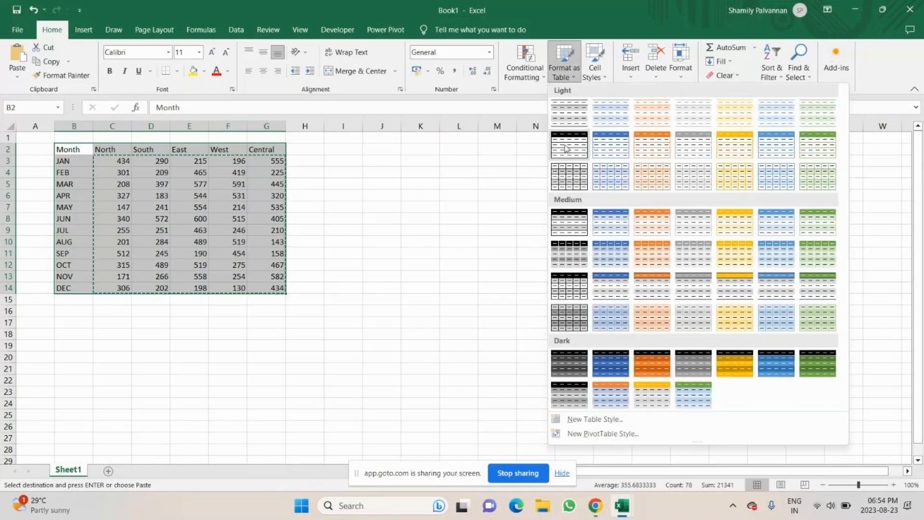
click(715, 364)
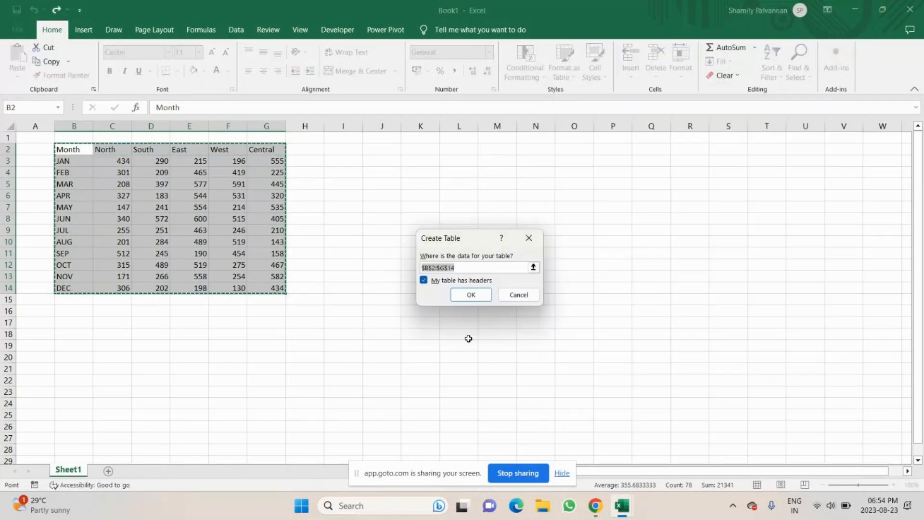
key(Return)
Convert the table back to a normal range
click(343, 275)
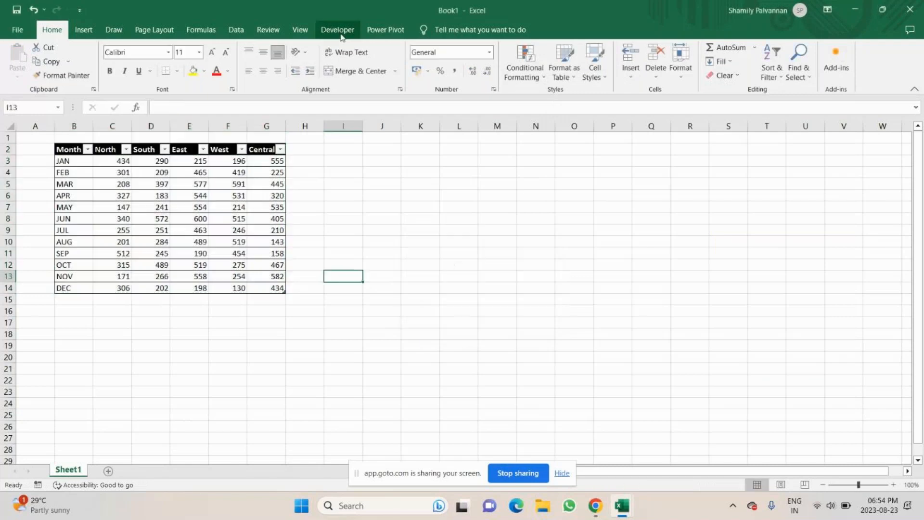
click(151, 207)
click(438, 29)
click(111, 75)
key(Return)
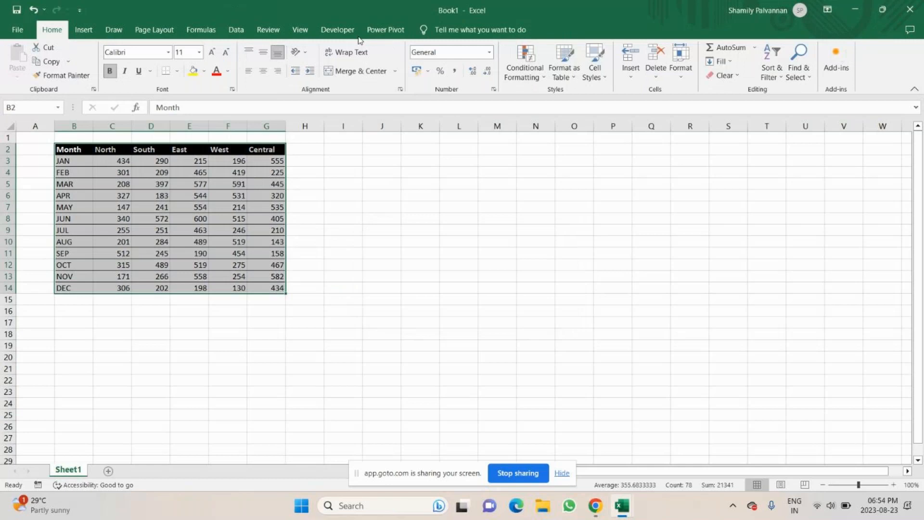
click(381, 207)
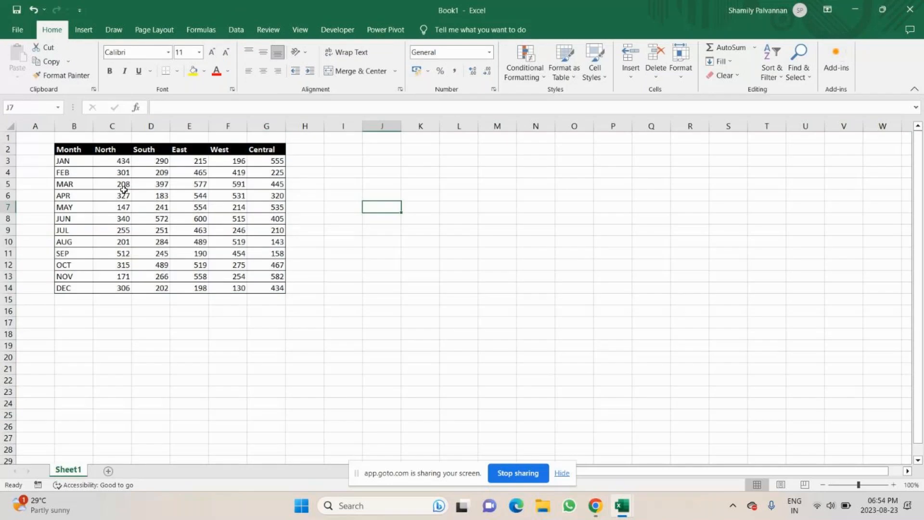
Add a new sheet and write the notes 'create data' and 'sales - Jan to Dec' in A1:A2
click(107, 471)
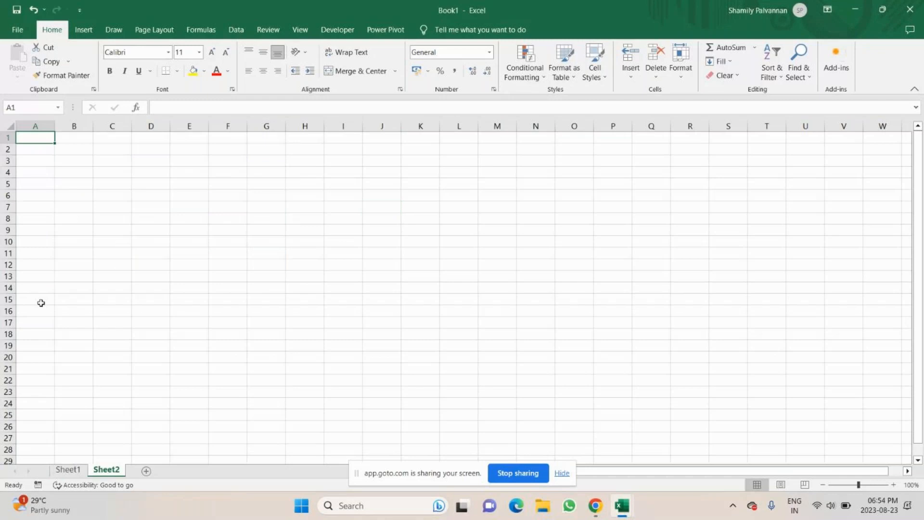
text(creat)
key(BackSpace)
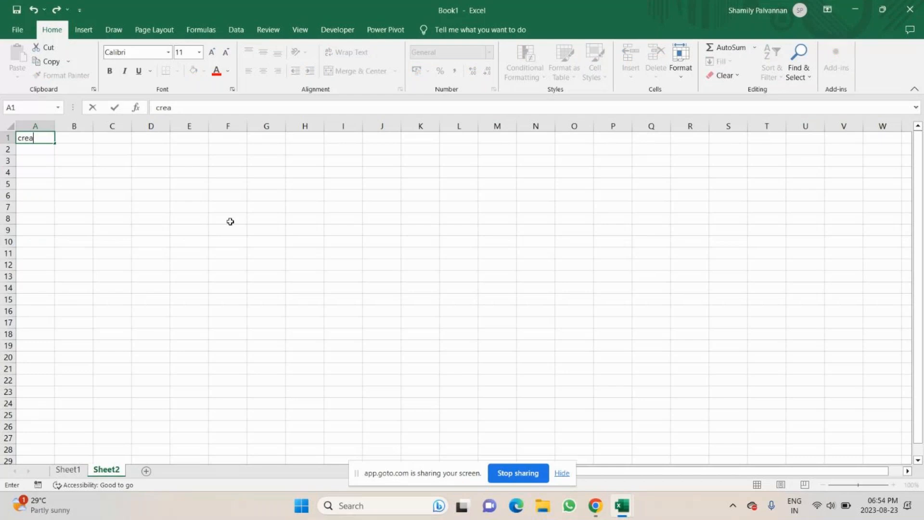
text(te data)
key(Return)
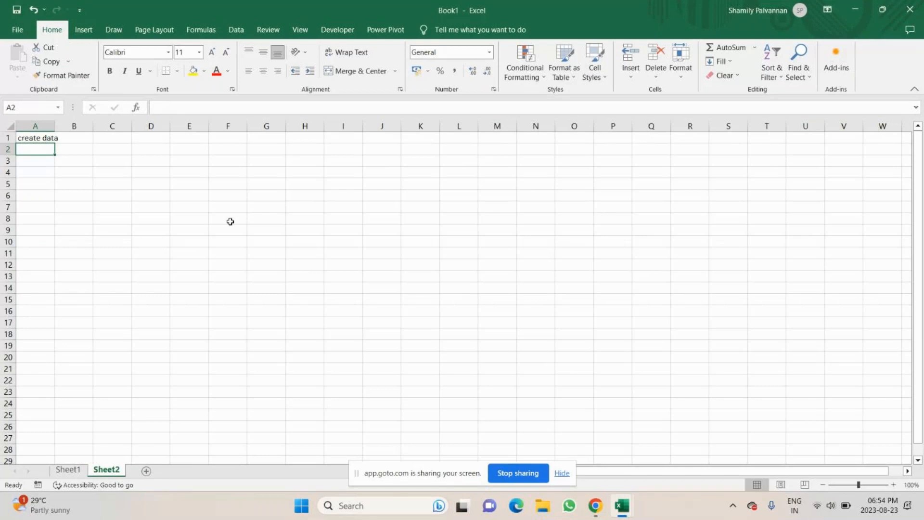
text(sales -)
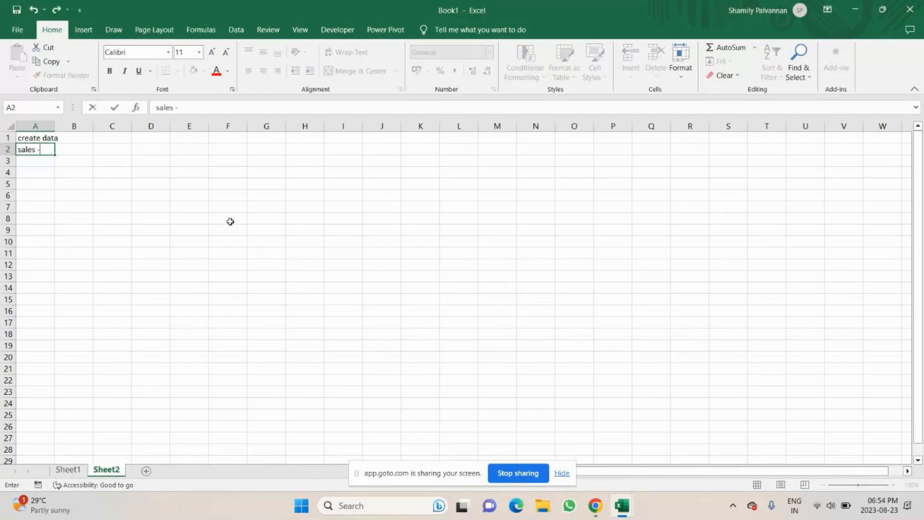
text( Jan to Dec)
key(Return)
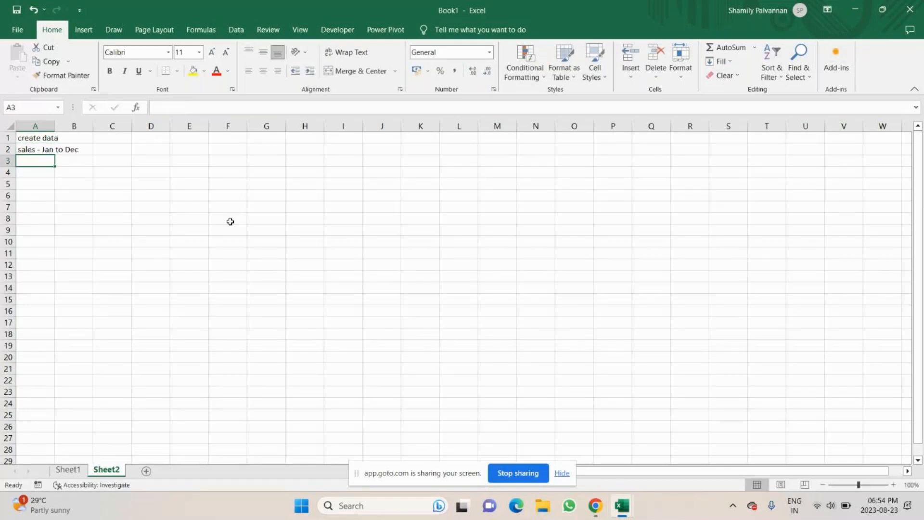
Write planning notes Column, Month, Row, Regions and values down column A
key(Down)
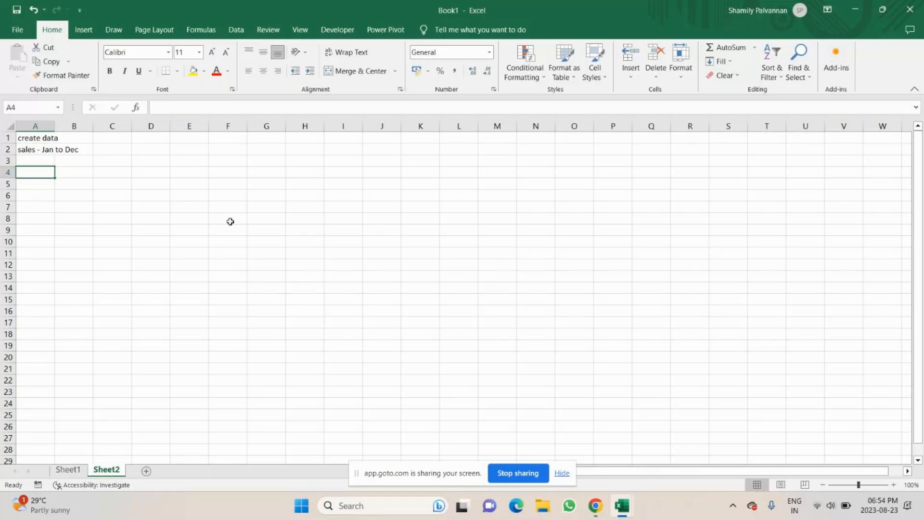
text(Column)
key(Return)
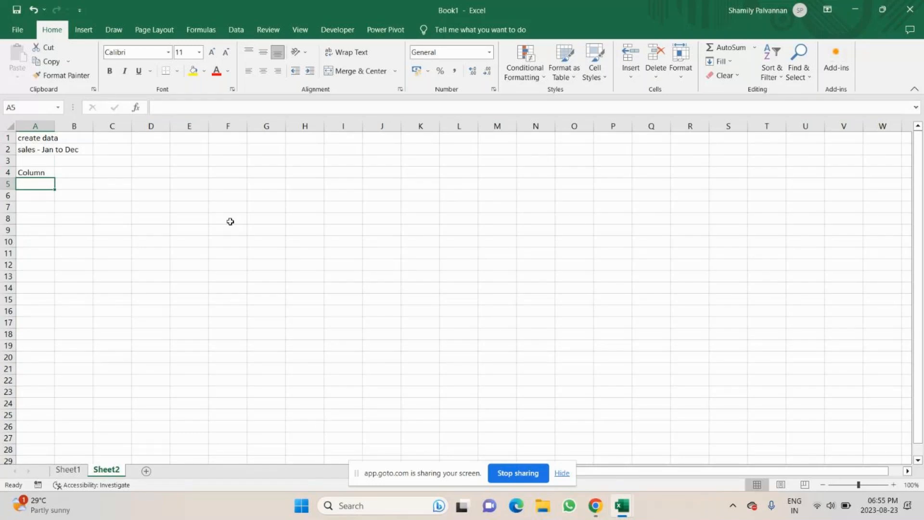
text(Month)
key(Return)
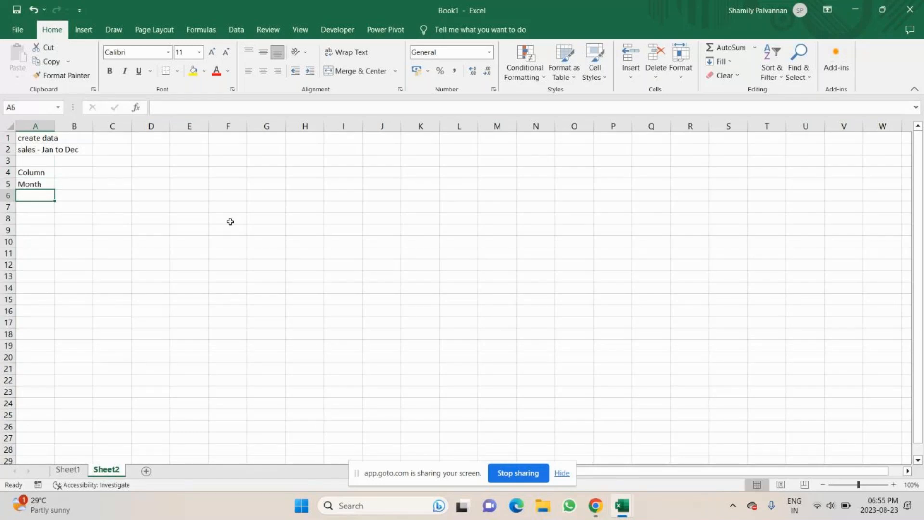
key(Return)
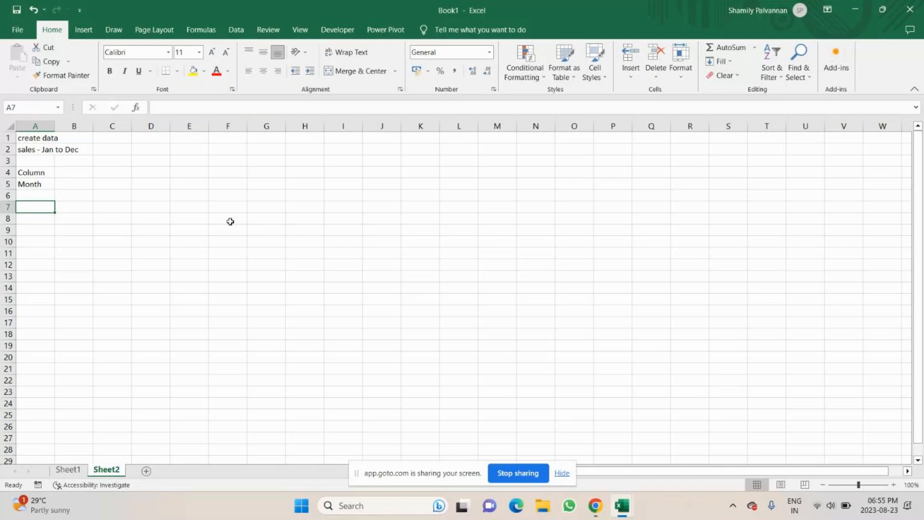
text(Row)
key(Return)
text(Regions)
key(BackSpace)
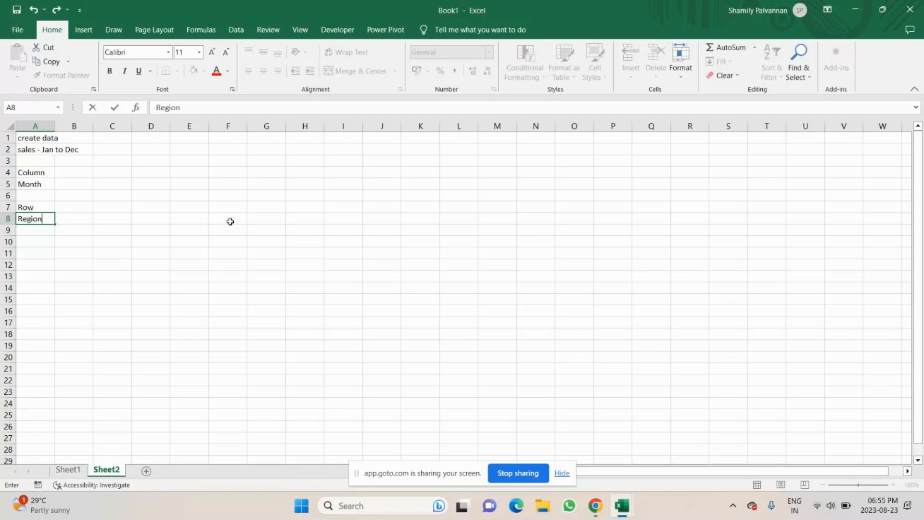
key(Return)
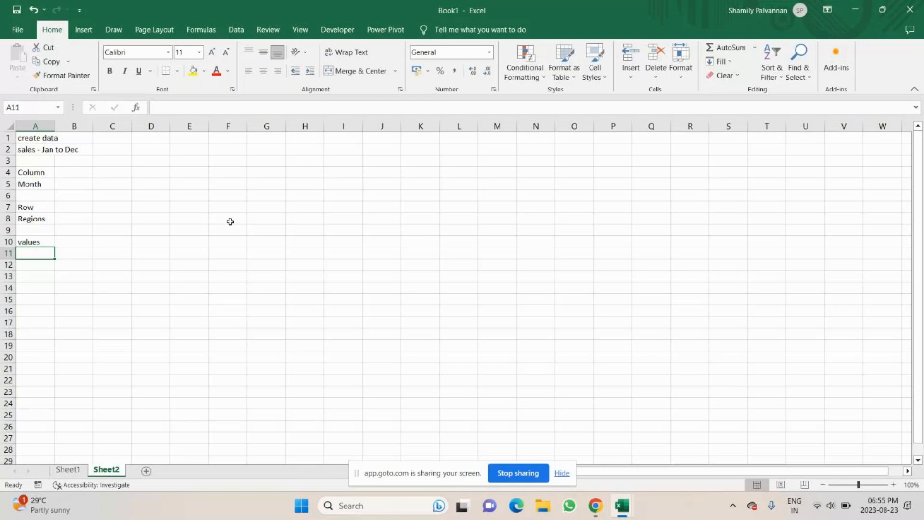
Enter (100,600 in A11 and widen column A
text((100,)
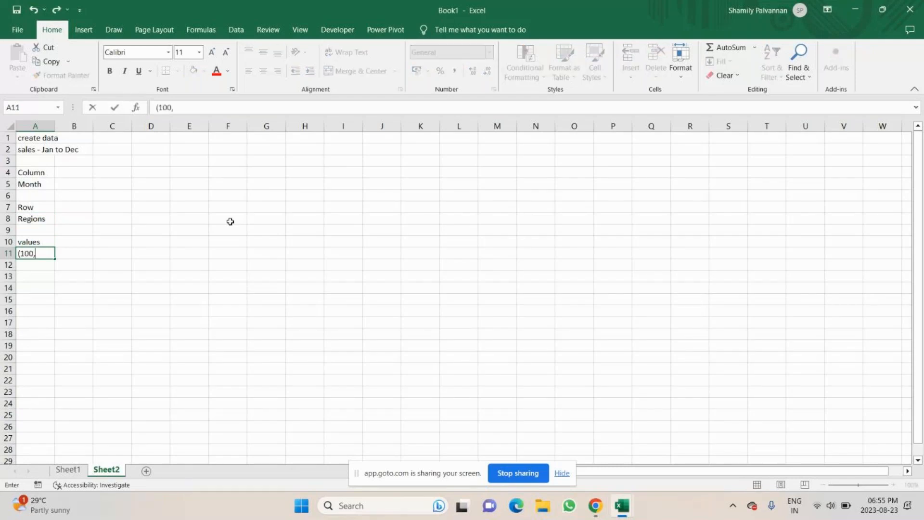
text(600)
key(Return)
drag(54, 126, 77, 132)
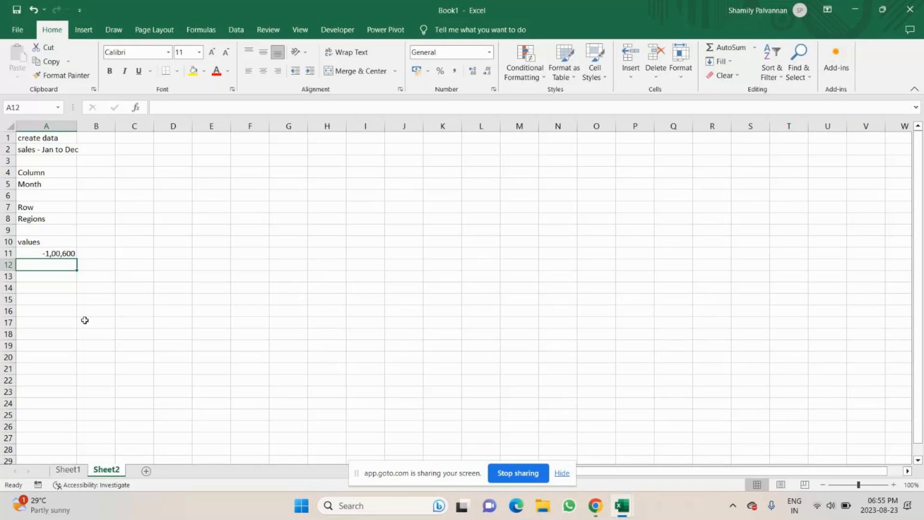
key(Up)
click(162, 107)
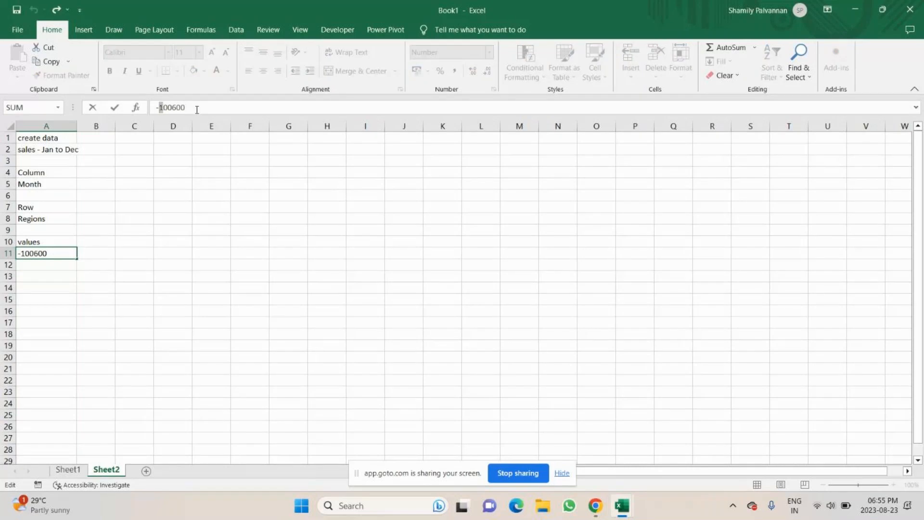
click(43, 357)
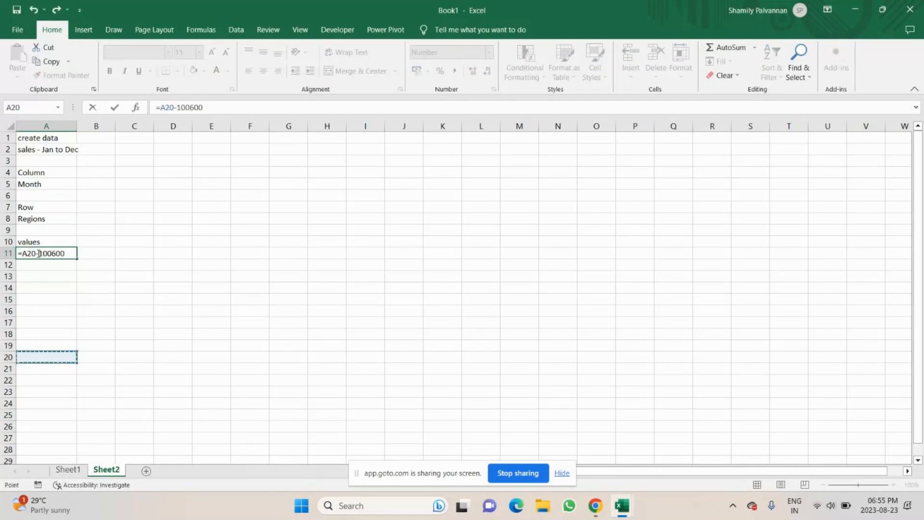
key(ctrl+z)
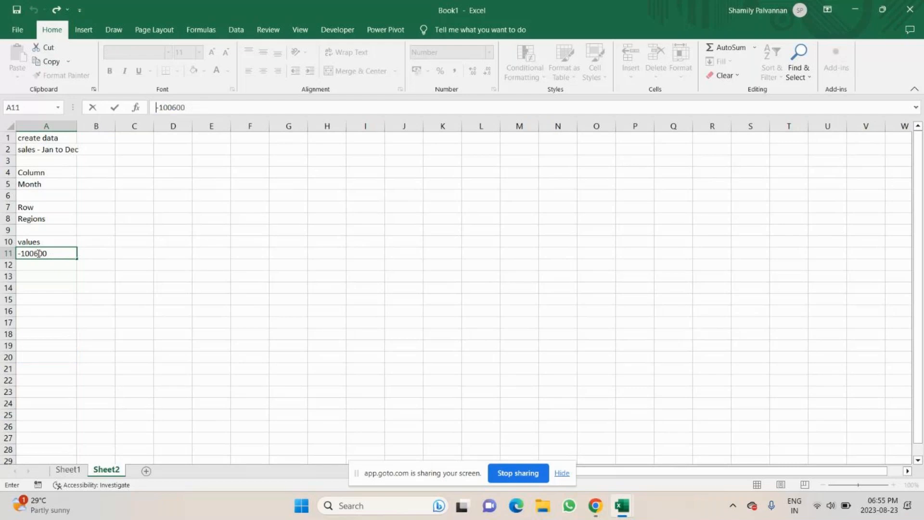
Apply the custom number format () to A11
click(479, 54)
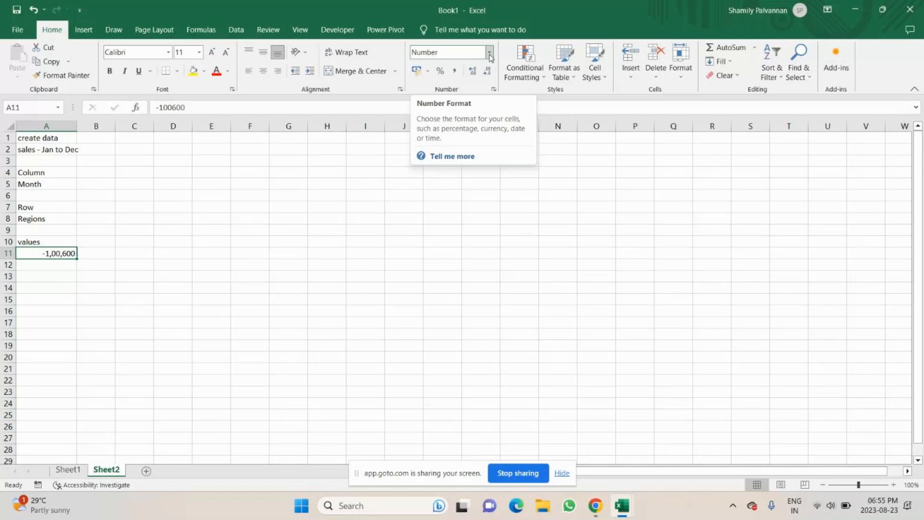
click(489, 54)
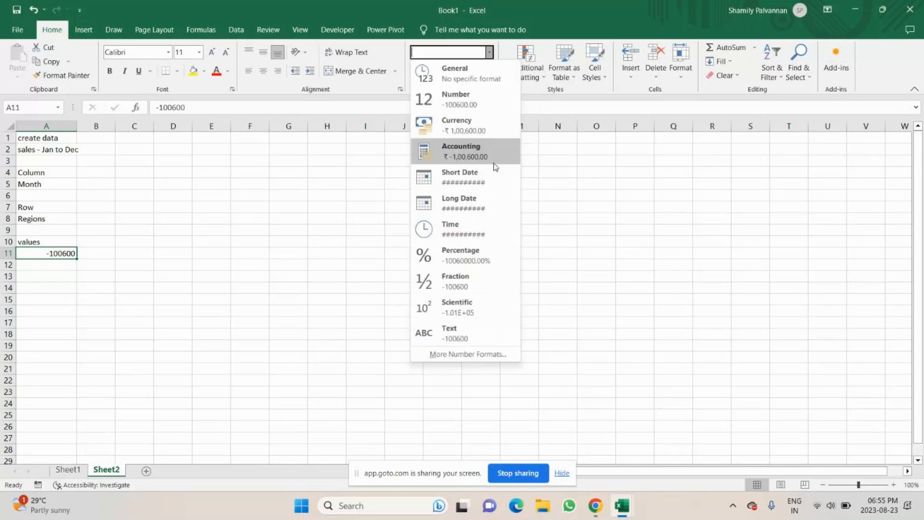
click(468, 354)
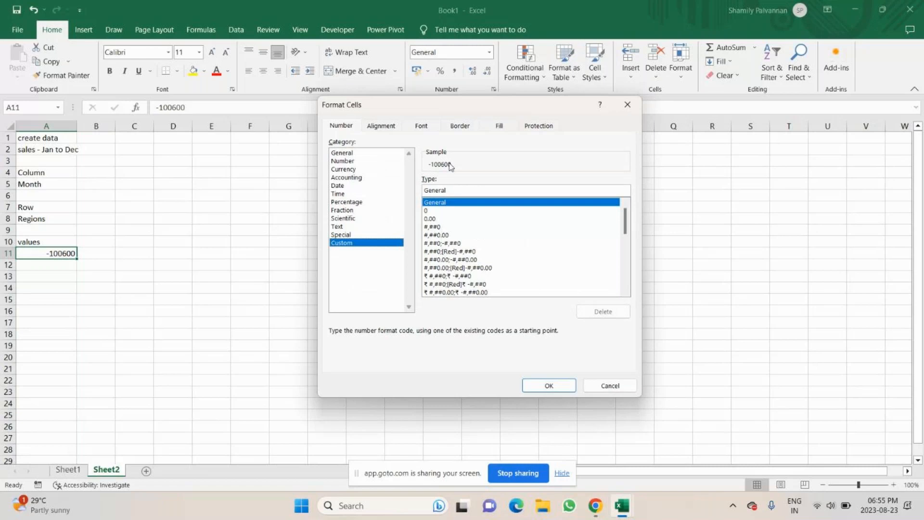
double_click(452, 190)
key(BackSpace)
text(()
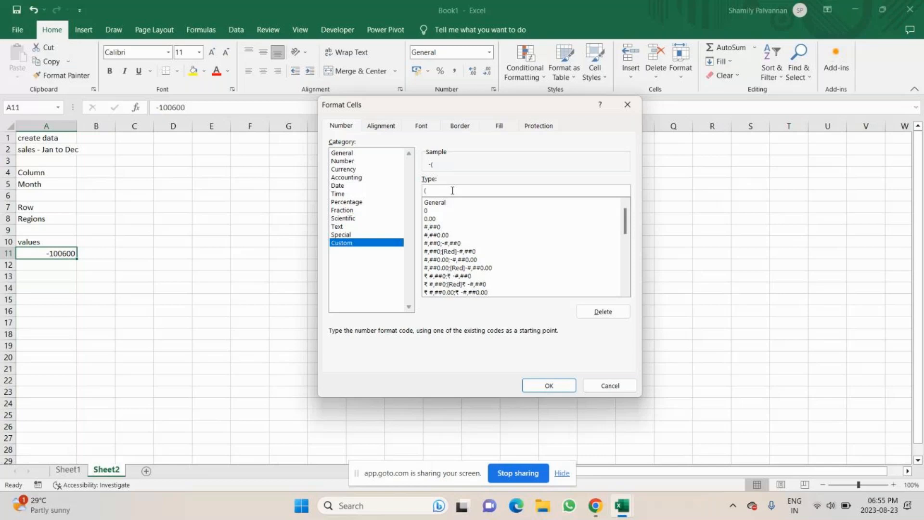
text())
key(Return)
click(196, 333)
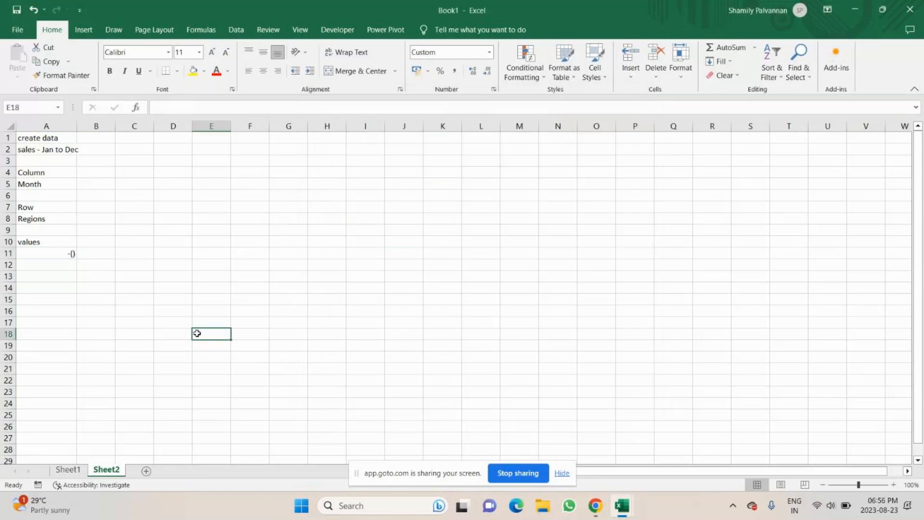
Try entering a new custom number format for A11 in Format Cells, then cancel the dialog
click(65, 255)
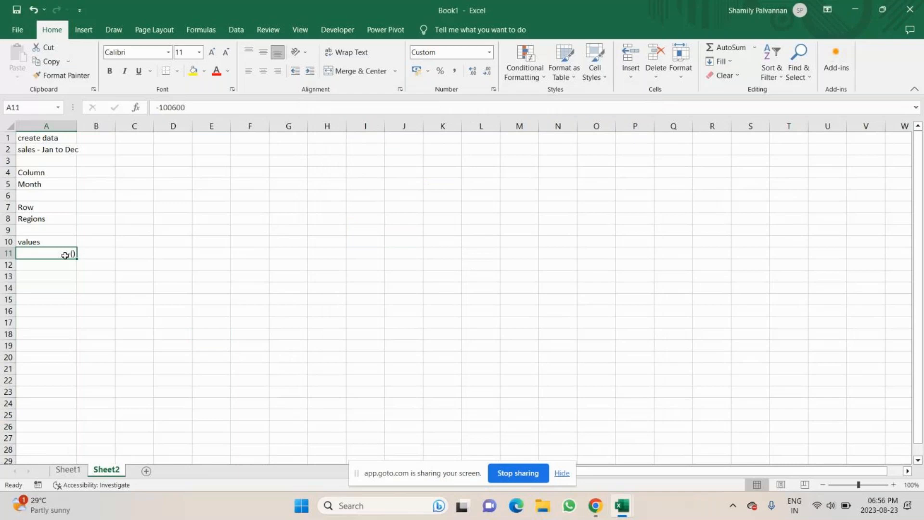
key(ctrl+1)
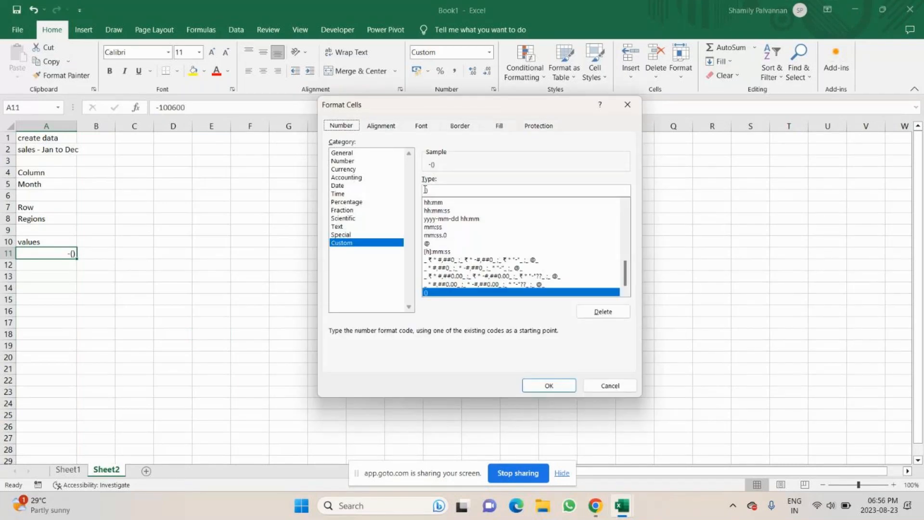
click(425, 189)
text(000000000)
key(BackSpace)
key(BackSpace)
key(BackSpace)
key(BackSpace)
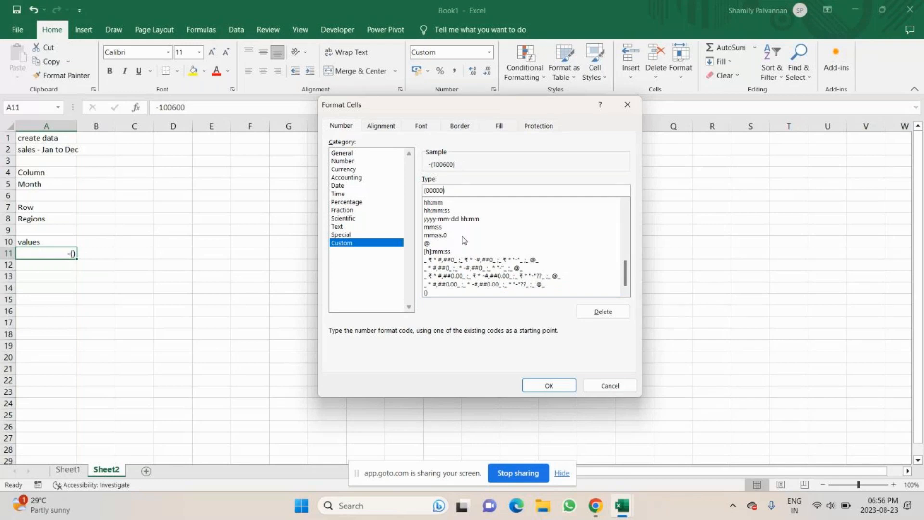
key(BackSpace)
key(BackSpace)
key(BackSpace)
key(BackSpace)
key(BackSpace)
key(BackSpace)
key(Escape)
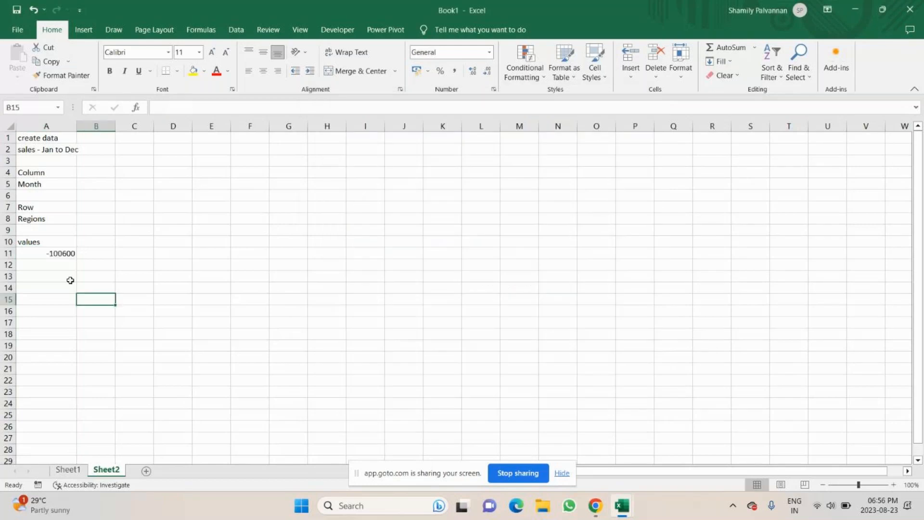
Enter the text 100, 6000 in A11 and reopen the cell for editing
click(64, 252)
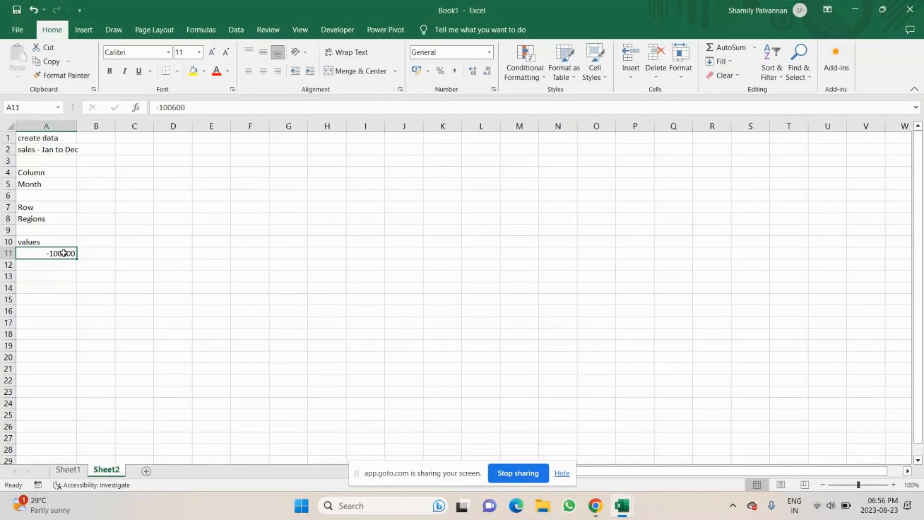
text(100,)
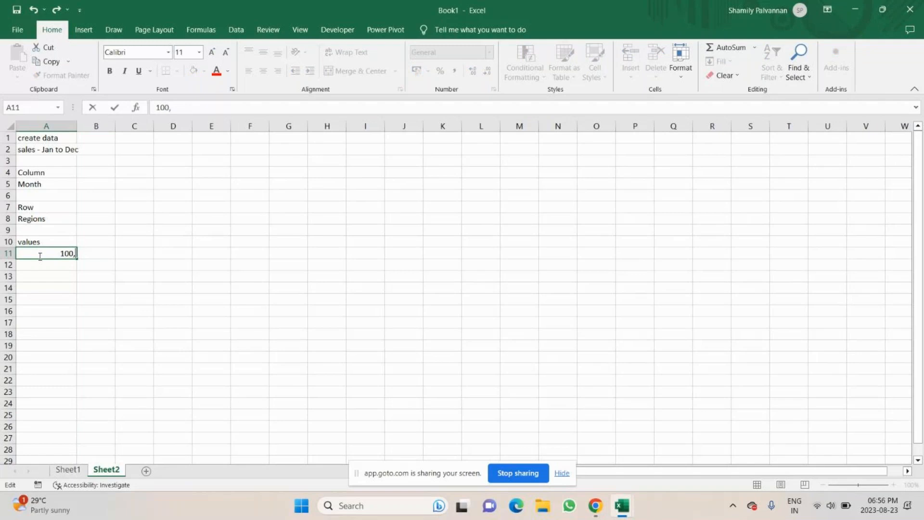
text( 6000)
key(Return)
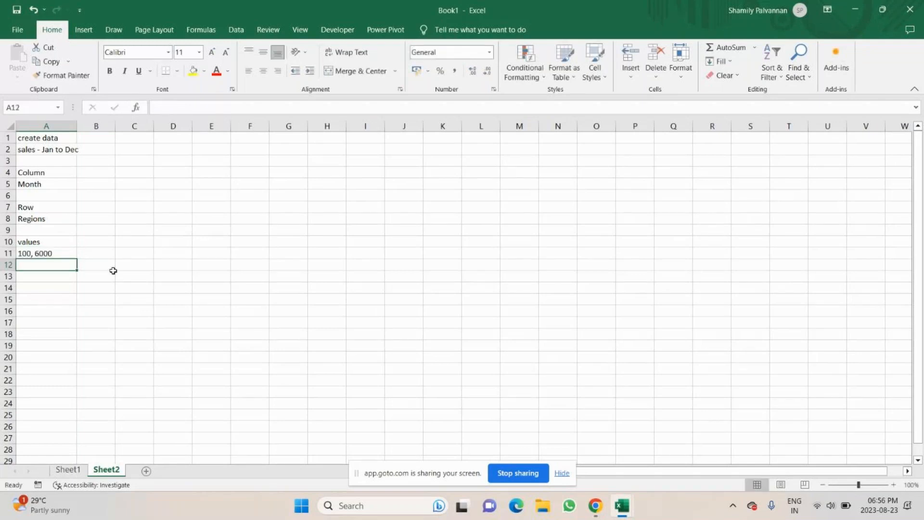
double_click(61, 253)
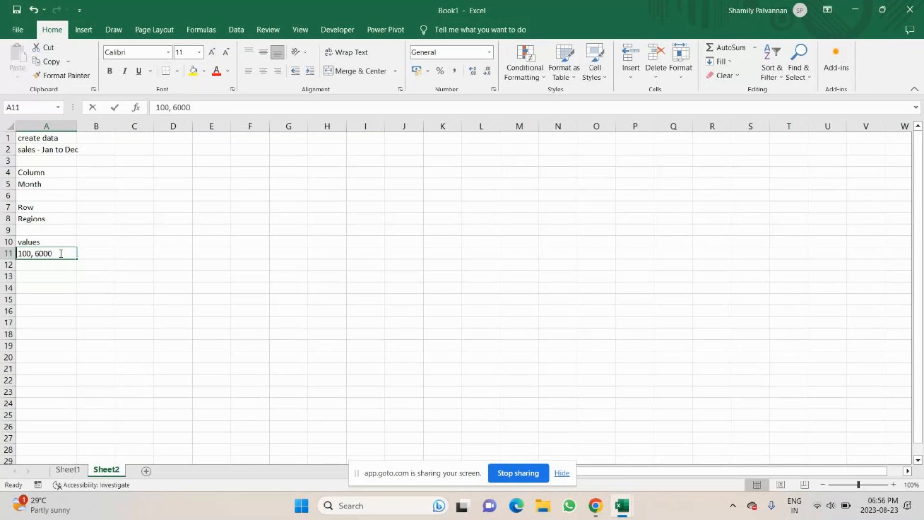
Switch to Sheet1 and select the monthly regional sales table
click(68, 470)
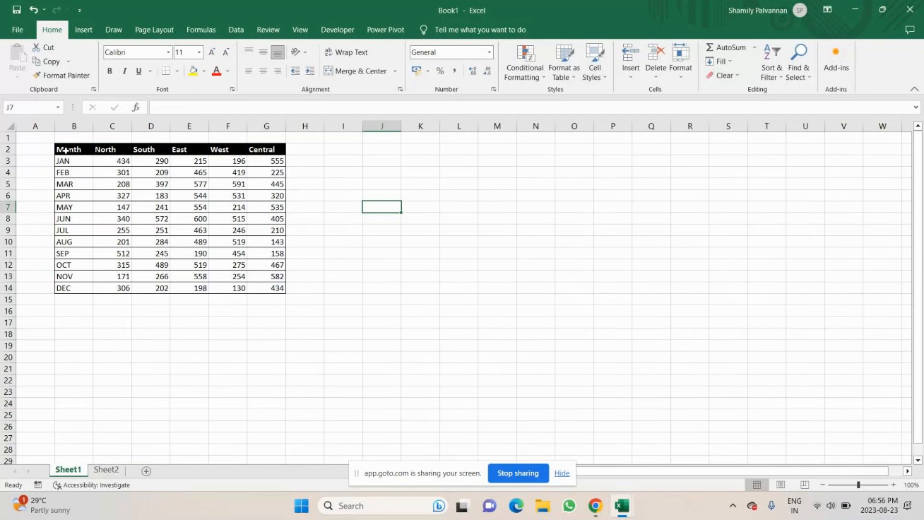
drag(66, 150, 271, 294)
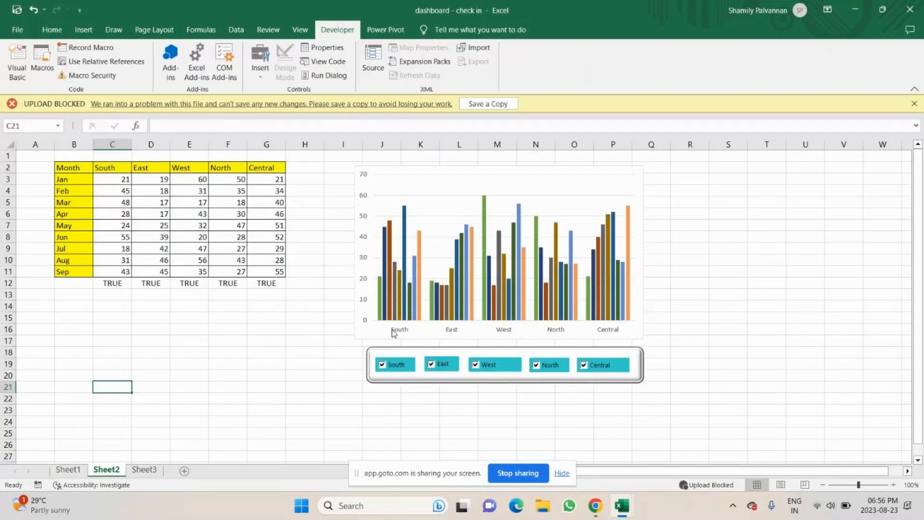
In the dashboard workbook, toggle the North and Central region checkboxes to show their effect on the chart
click(548, 365)
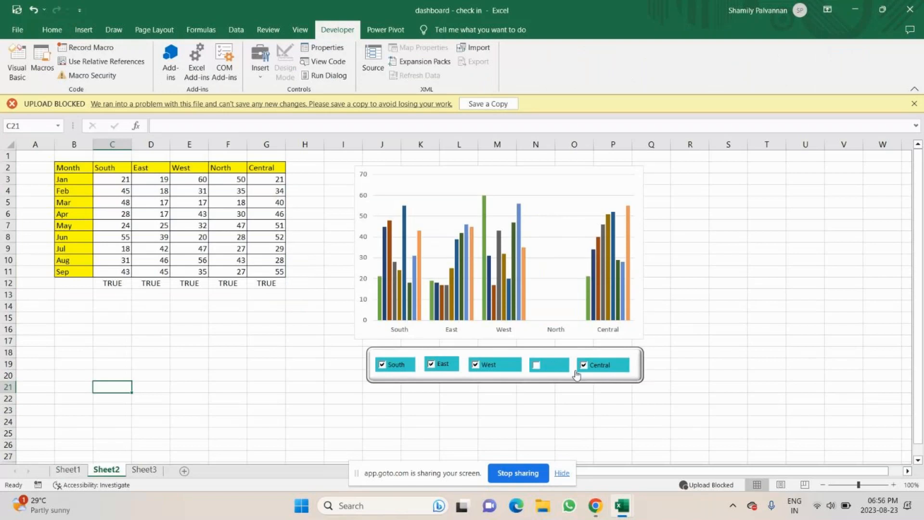
click(579, 368)
click(548, 364)
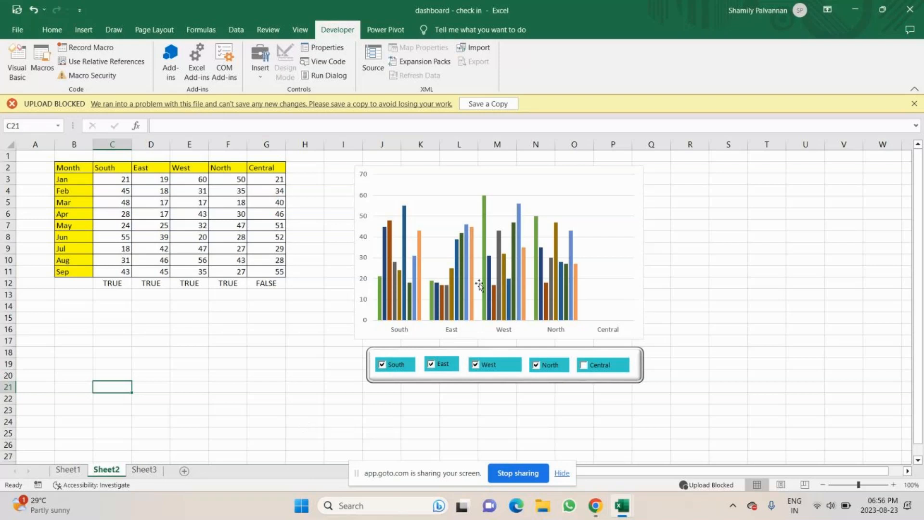
Return to Book1 and select the whole sales table on Sheet1
key(alt+Tab)
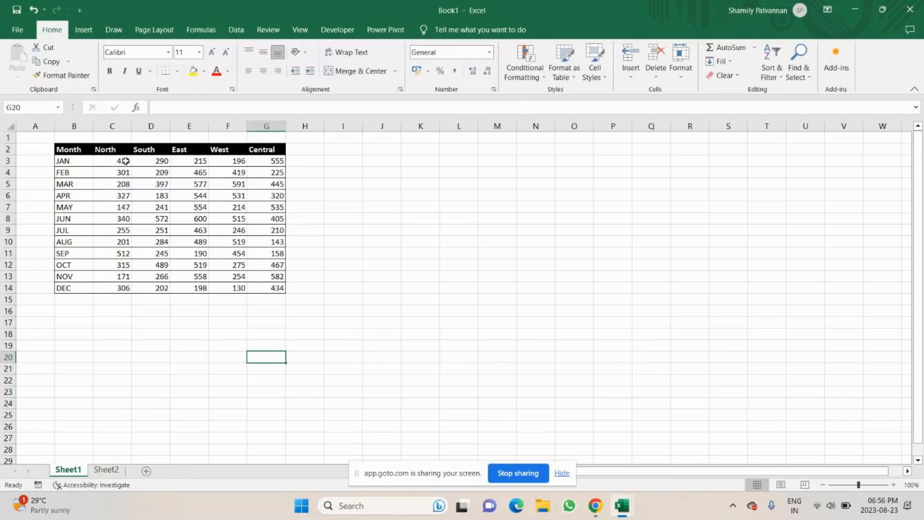
click(69, 154)
key(ctrl+a)
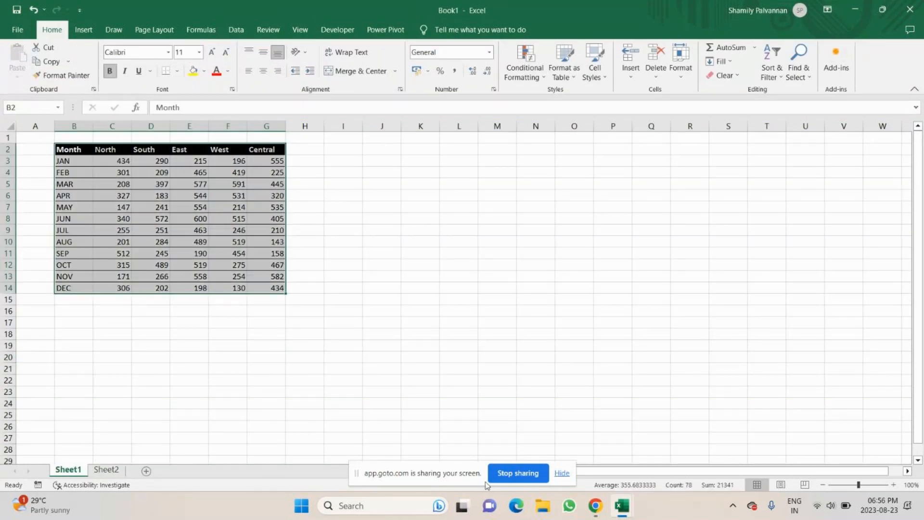
mouse_move(596, 509)
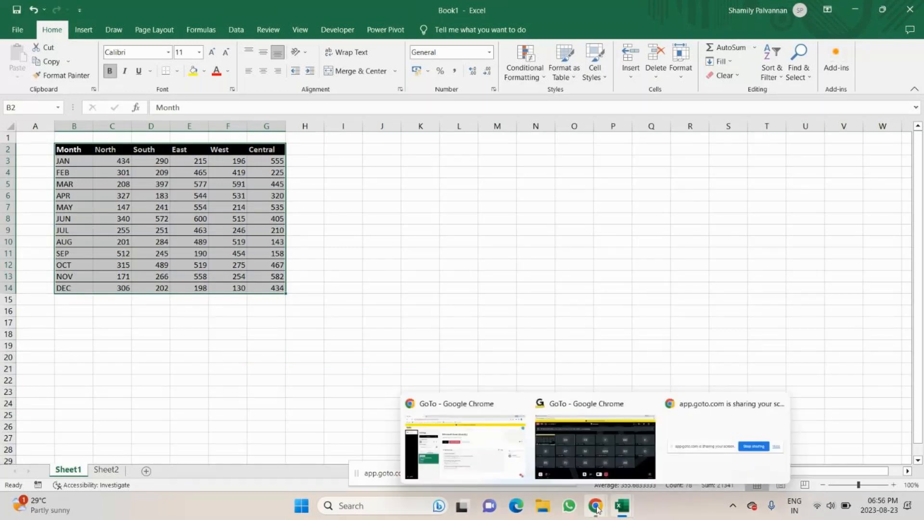
click(595, 447)
click(437, 118)
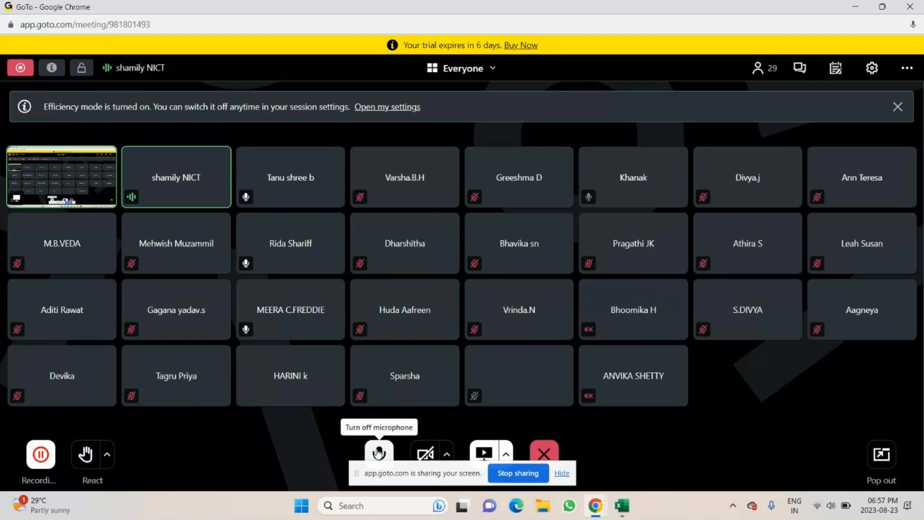
key(alt+Tab)
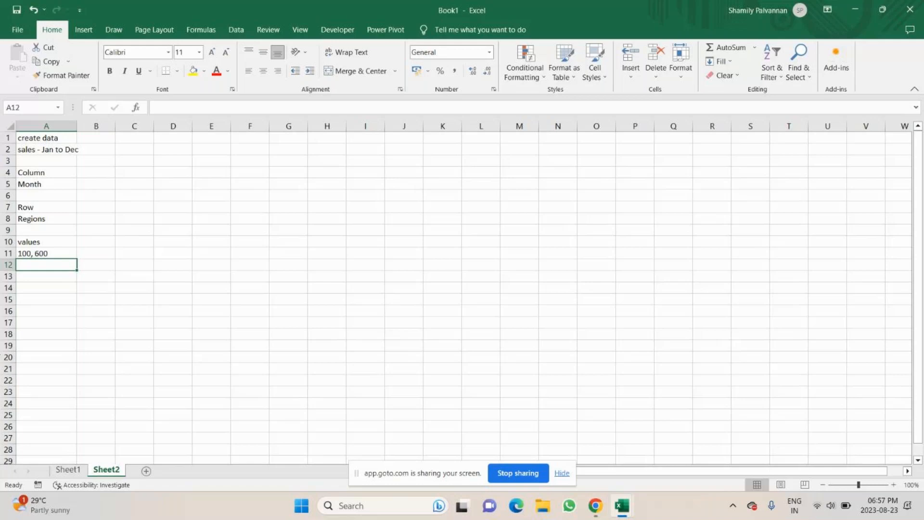
Write the note 'Copy vslues and paste in same location as values' in A13
key(Return)
text(Copy)
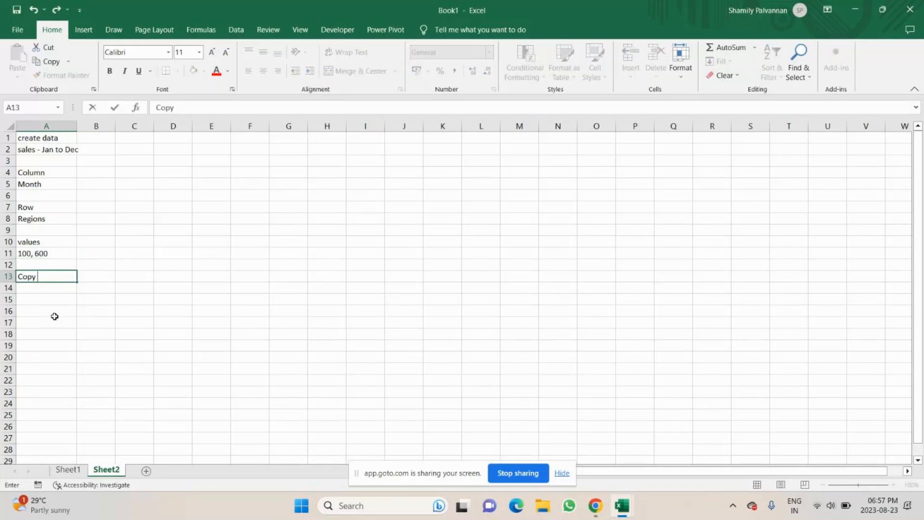
text( vslues and past)
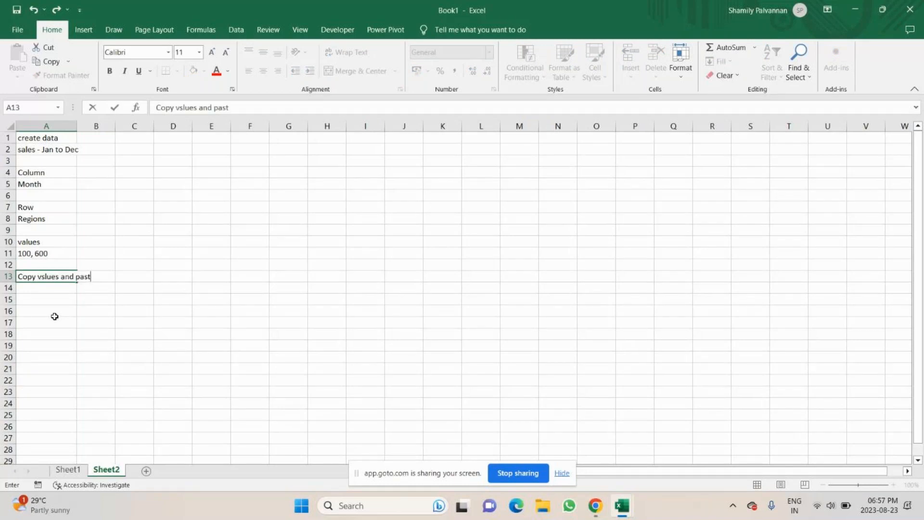
text(e in same locate)
key(BackSpace)
key(BackSpace)
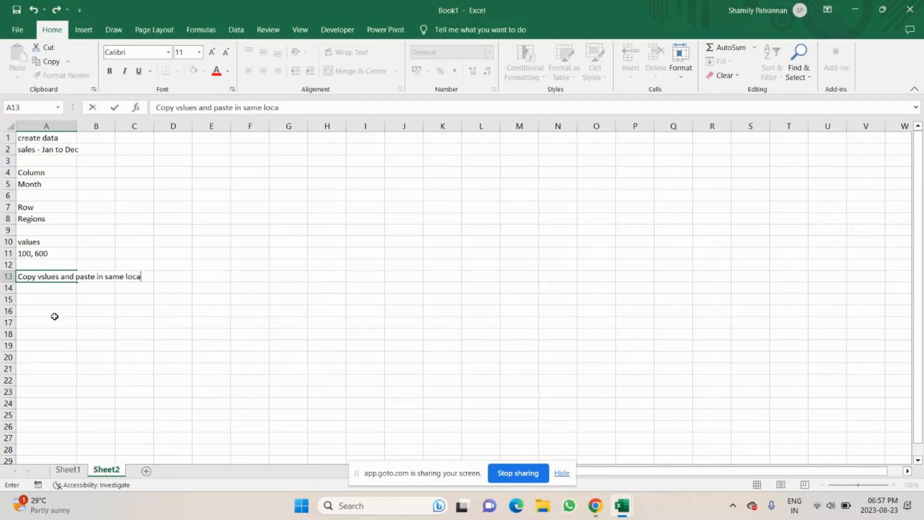
text(tion as valu)
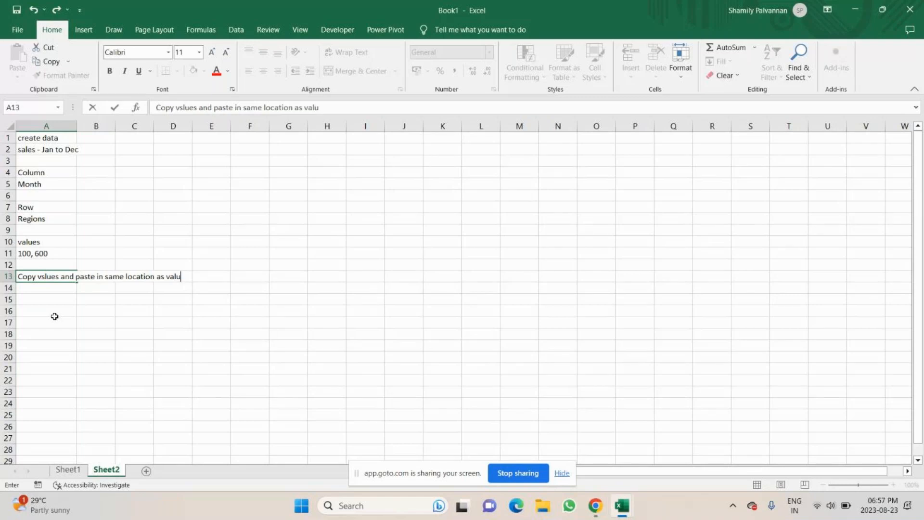
text(es)
Wrap the note across A13:A15 and widen column A
drag(46, 276, 43, 299)
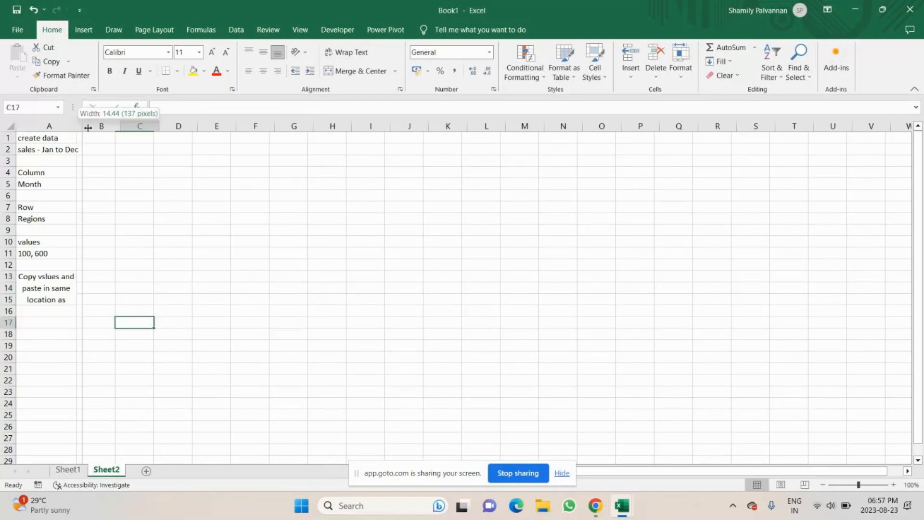
drag(88, 128, 95, 128)
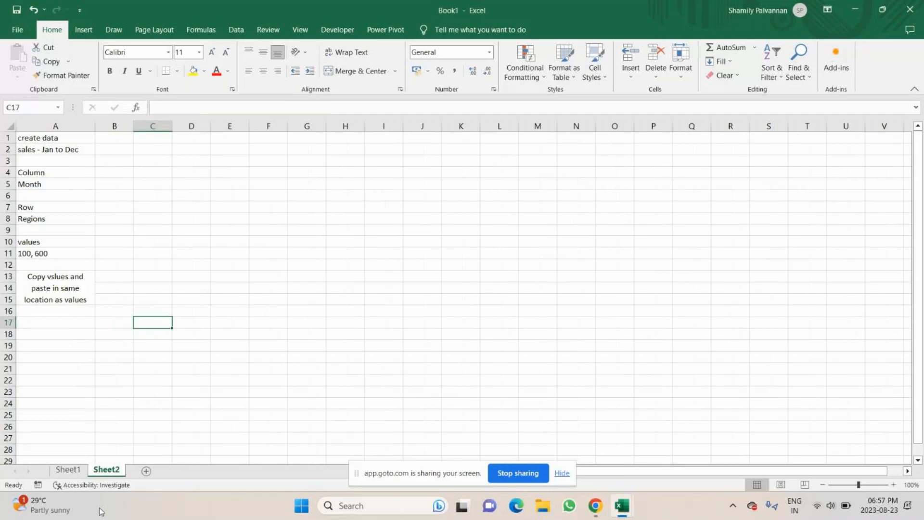
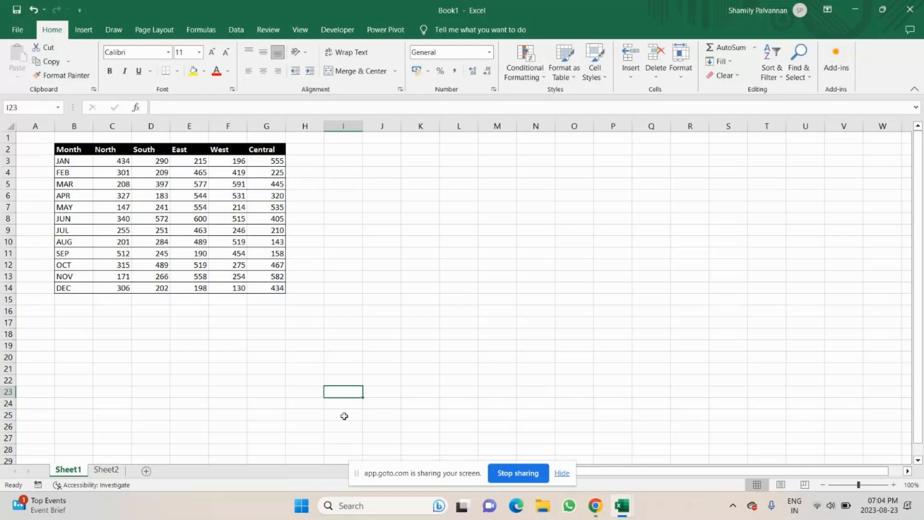
Switch to the meeting window and check the chat messages
key(alt+Tab)
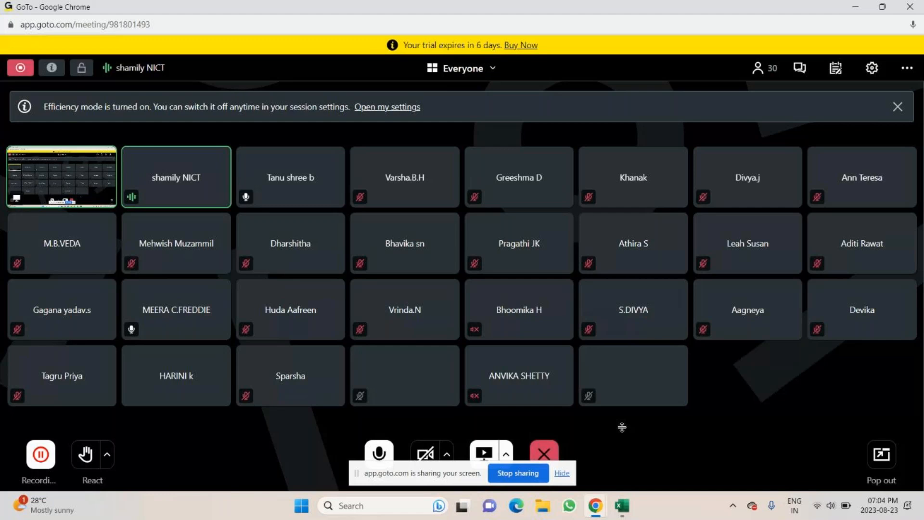
click(892, 117)
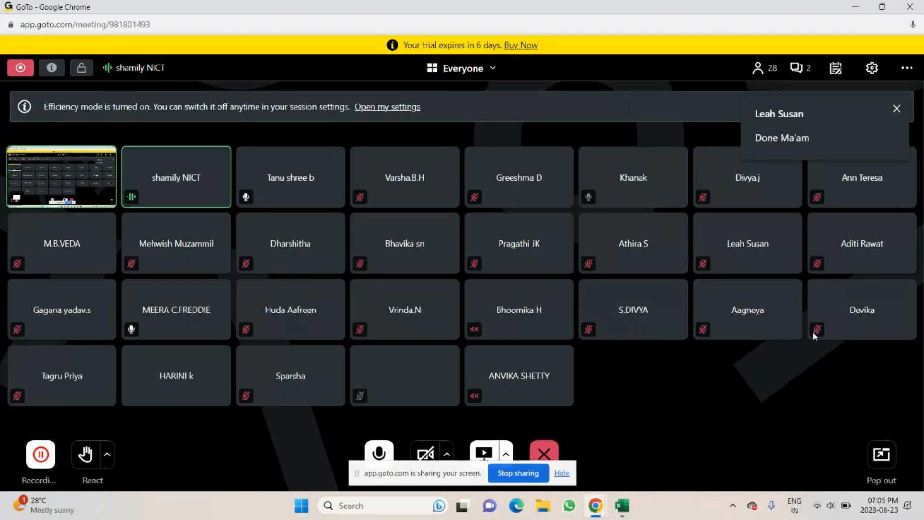
click(800, 68)
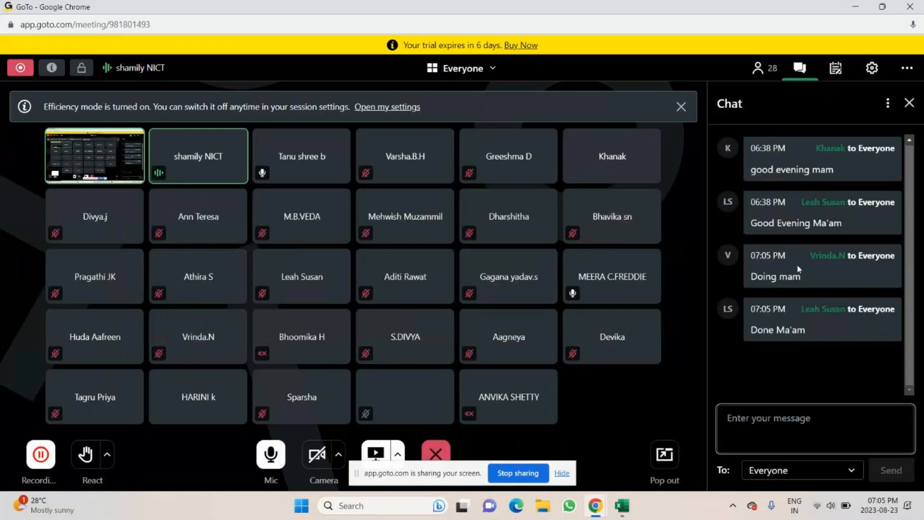
click(908, 103)
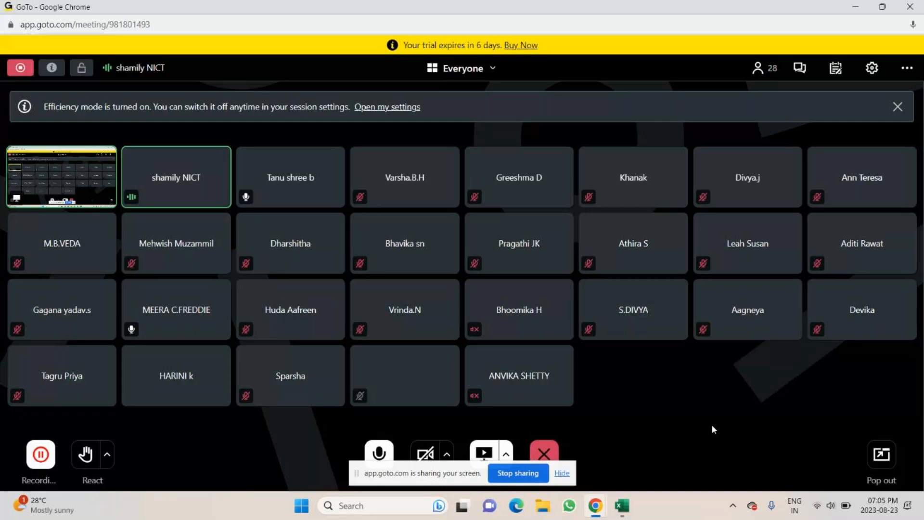
click(379, 453)
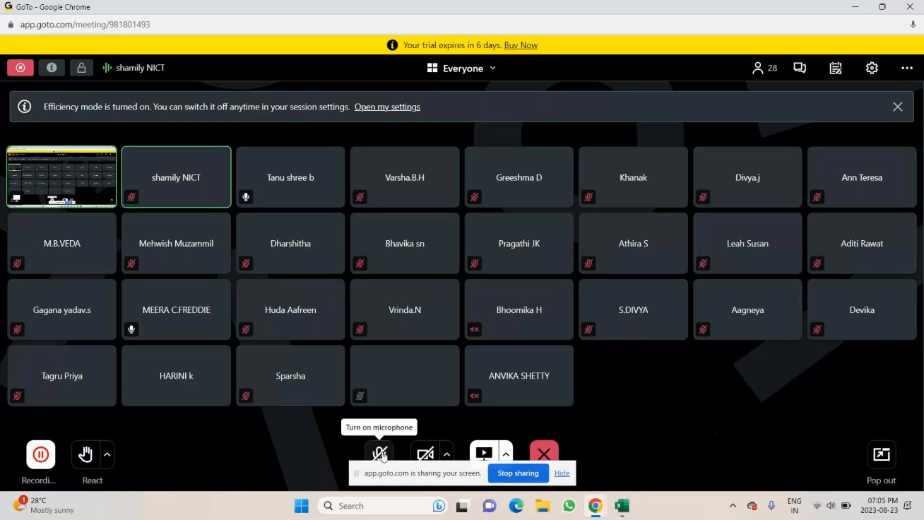
key(alt+Tab)
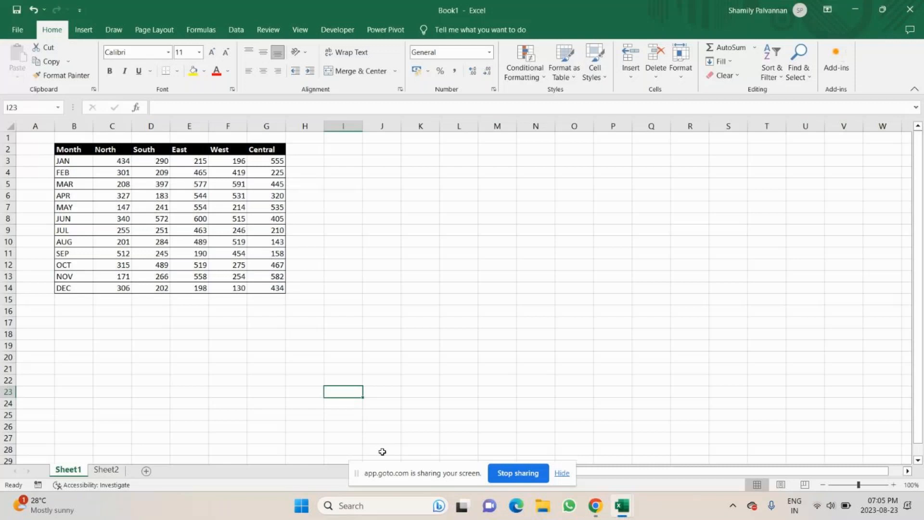
key(alt+Tab)
click(382, 455)
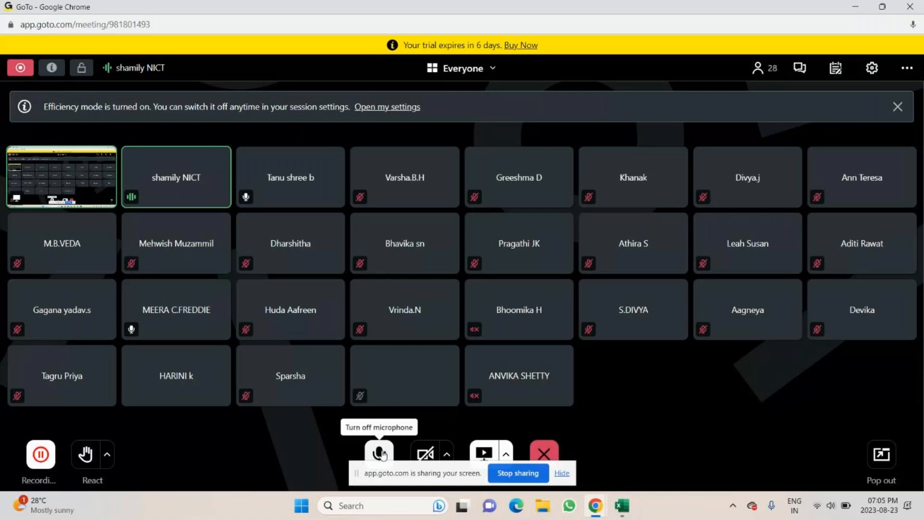
key(alt+Tab)
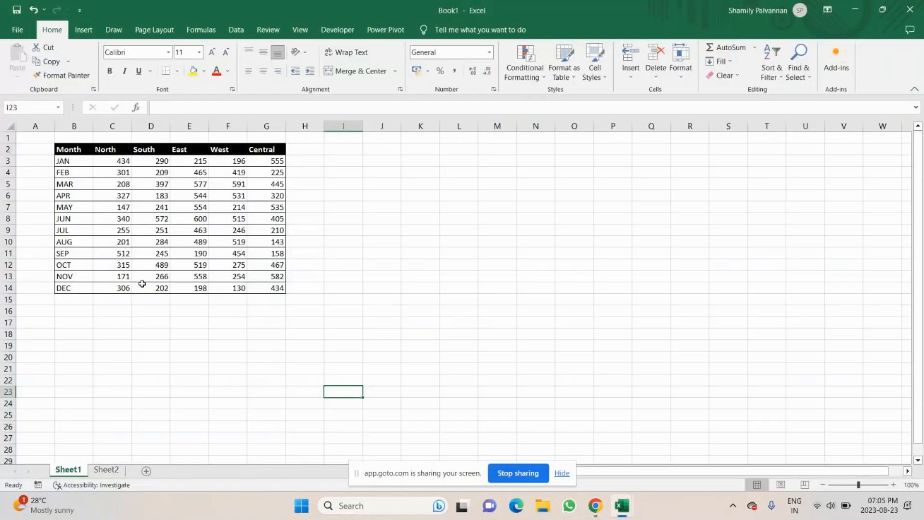
Insert a clustered column chart of the whole sales table
click(185, 217)
key(ctrl+a)
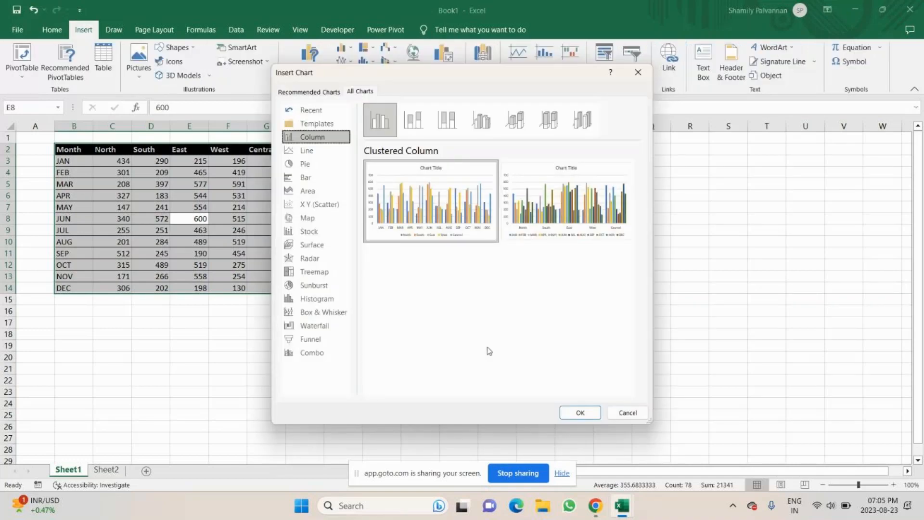
mouse_move(557, 217)
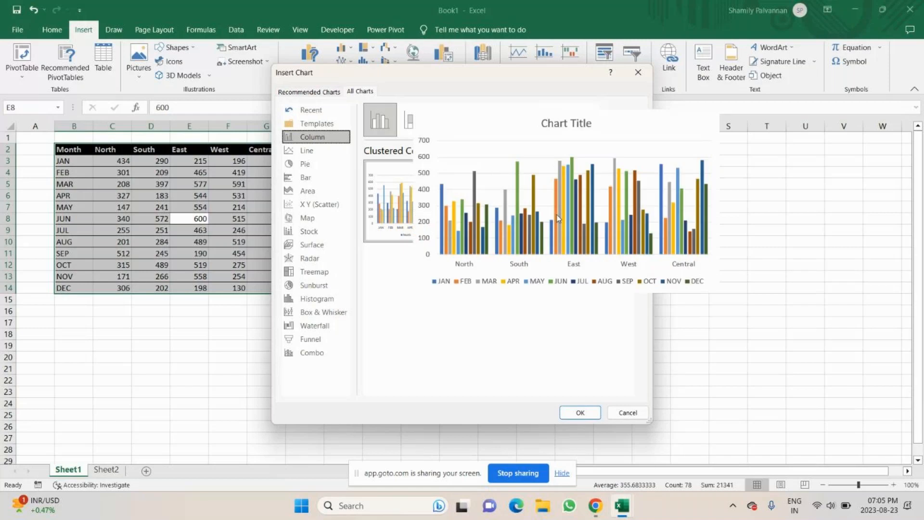
click(580, 413)
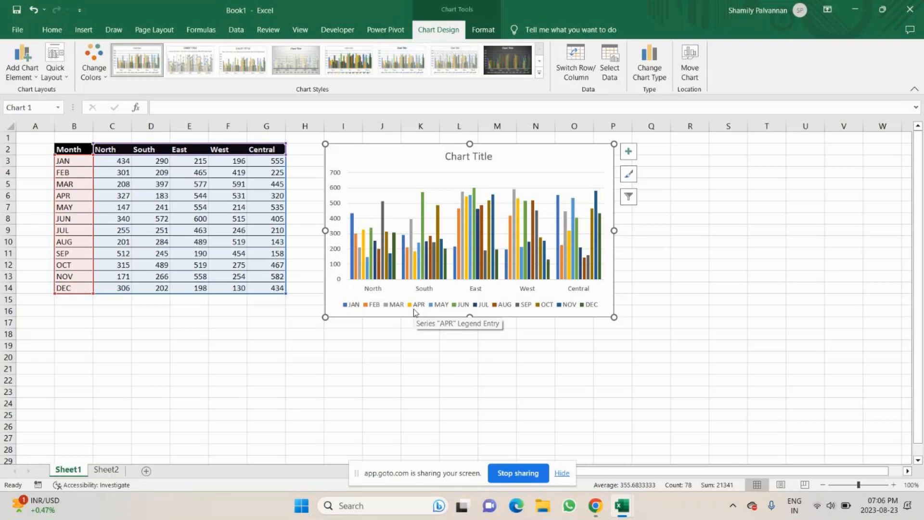
Delete the chart's legend
click(413, 308)
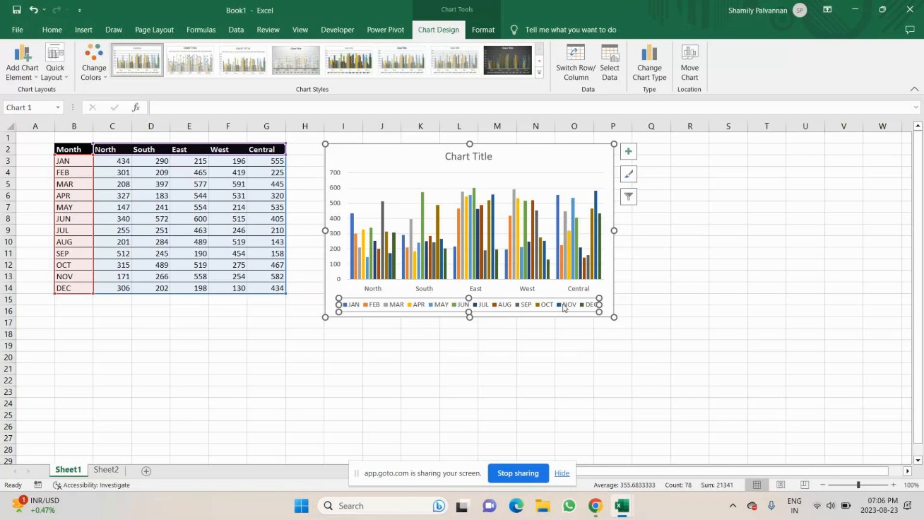
key(Delete)
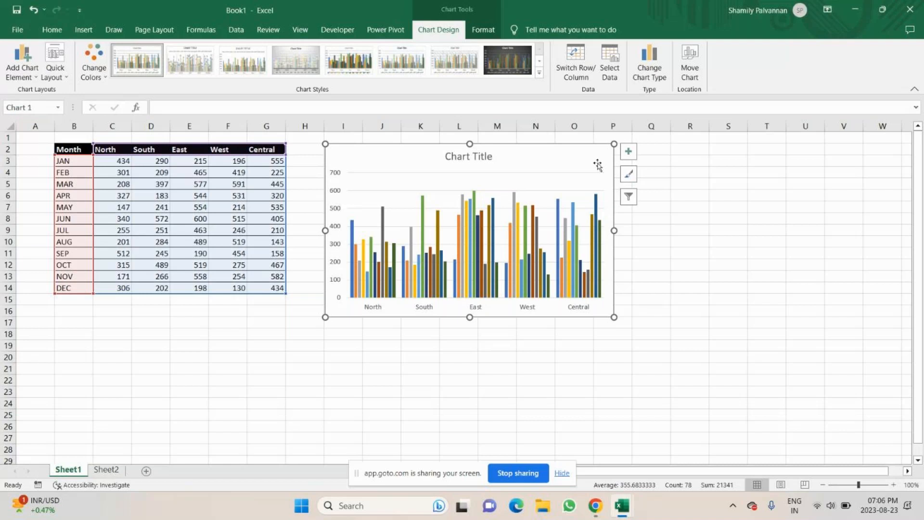
Open the chart's data source and inspect the JAN series name and values ranges
right_click(579, 164)
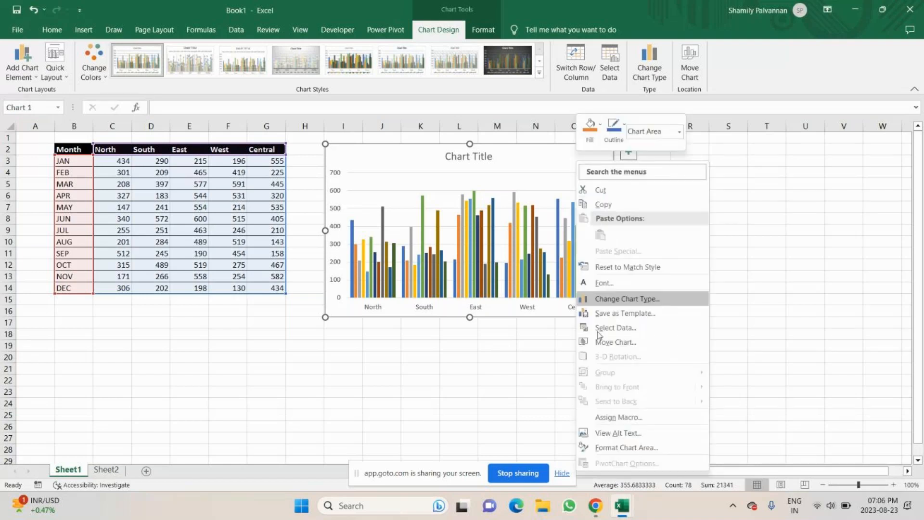
click(615, 328)
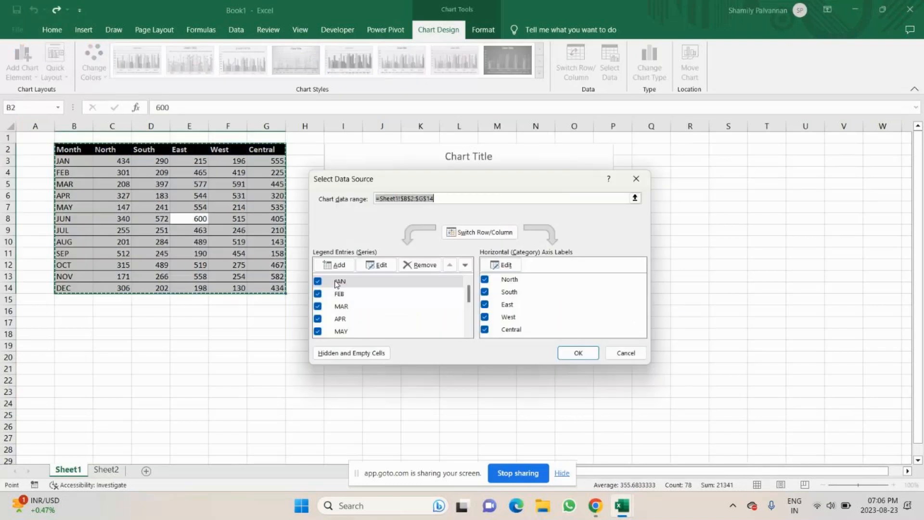
scroll(405, 293, down, 1)
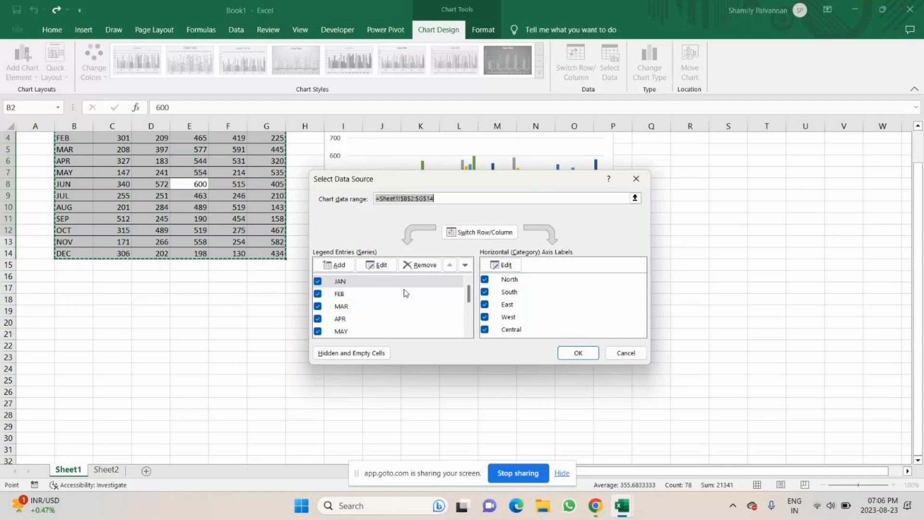
scroll(404, 292, up, 1)
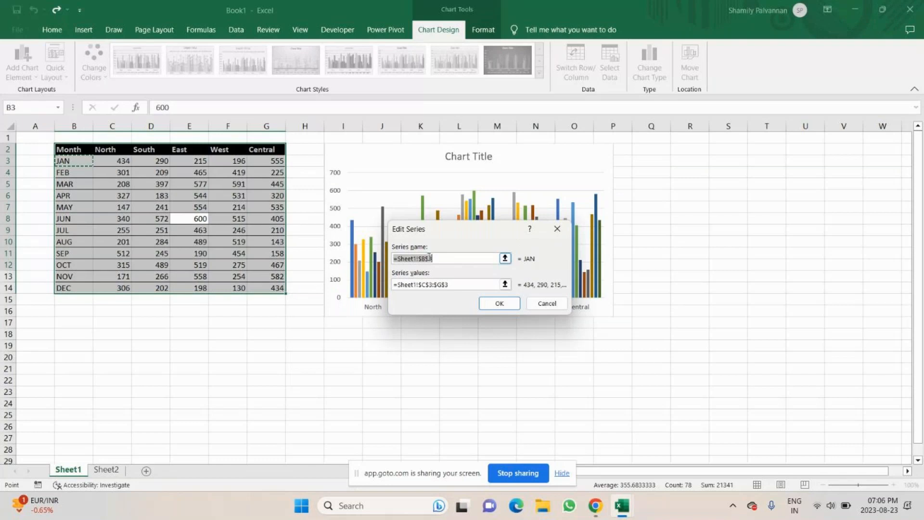
click(453, 283)
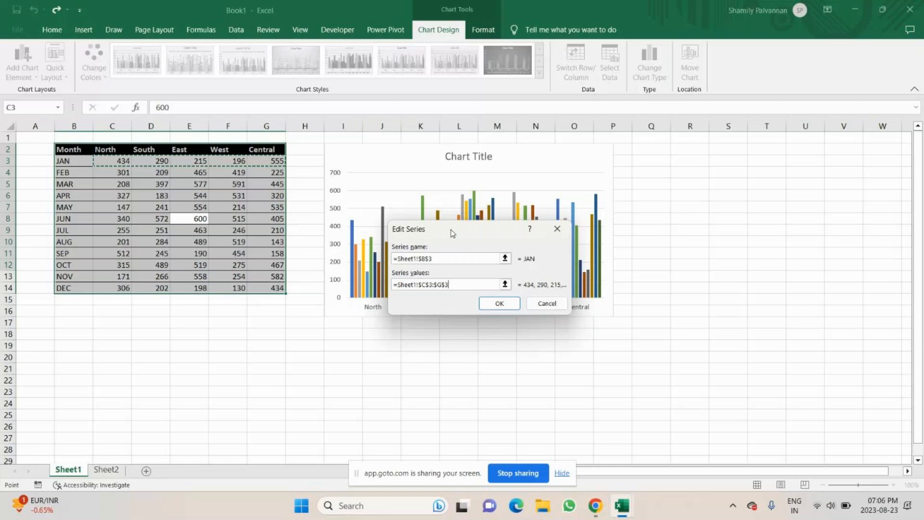
drag(453, 234, 581, 206)
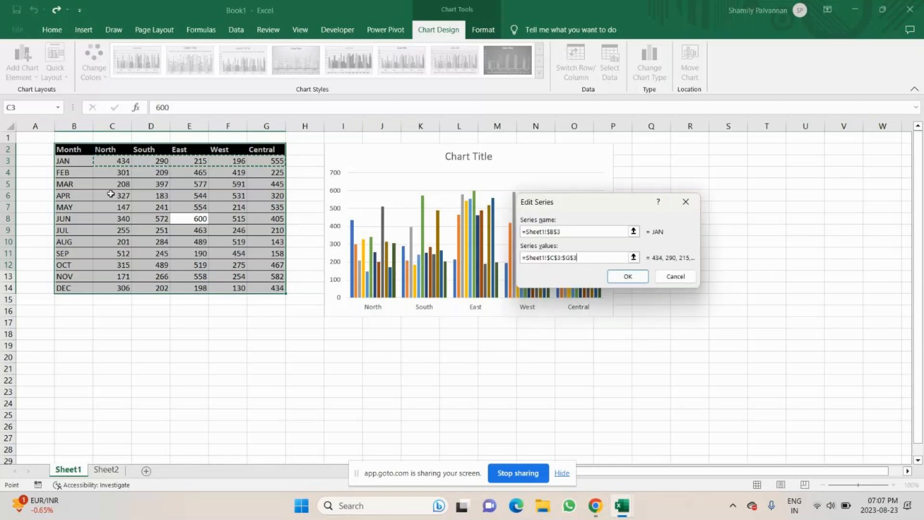
click(686, 202)
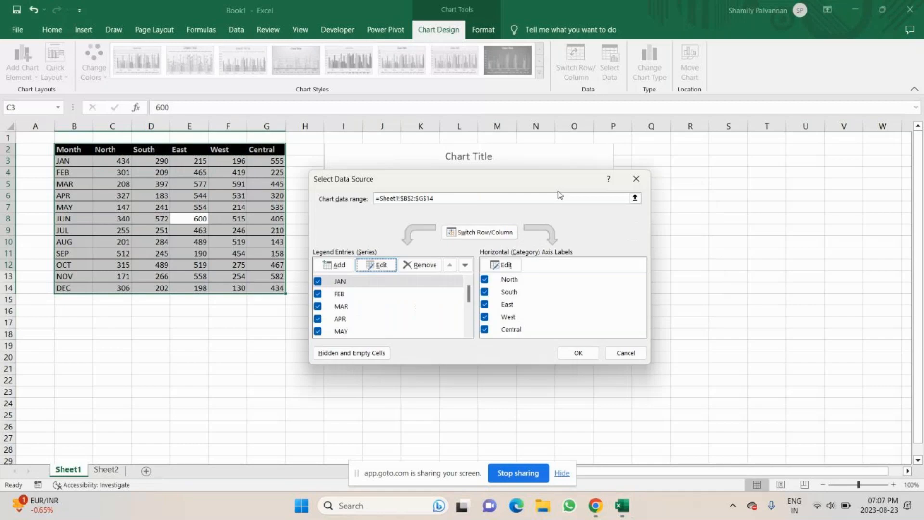
click(579, 355)
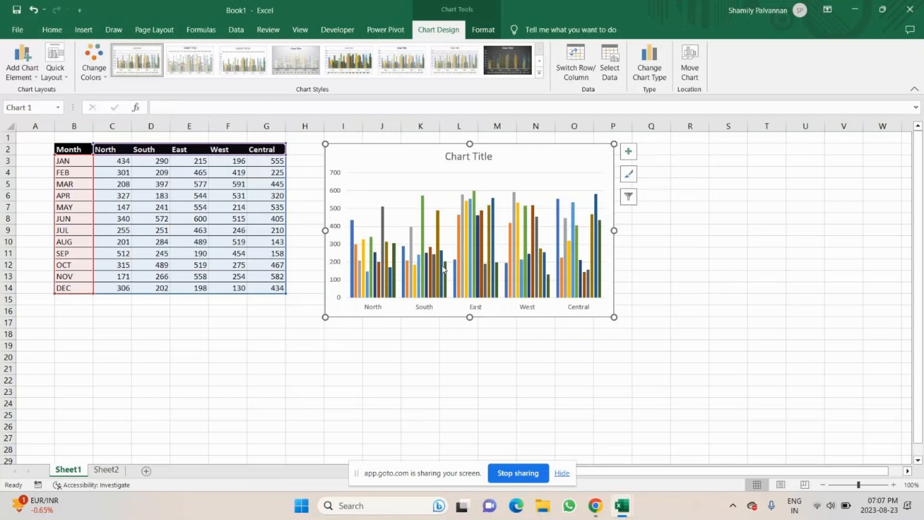
Draw a rounded rectangle about 12.93 cm wide and 1.33 cm tall just below the chart
mouse_move(443, 269)
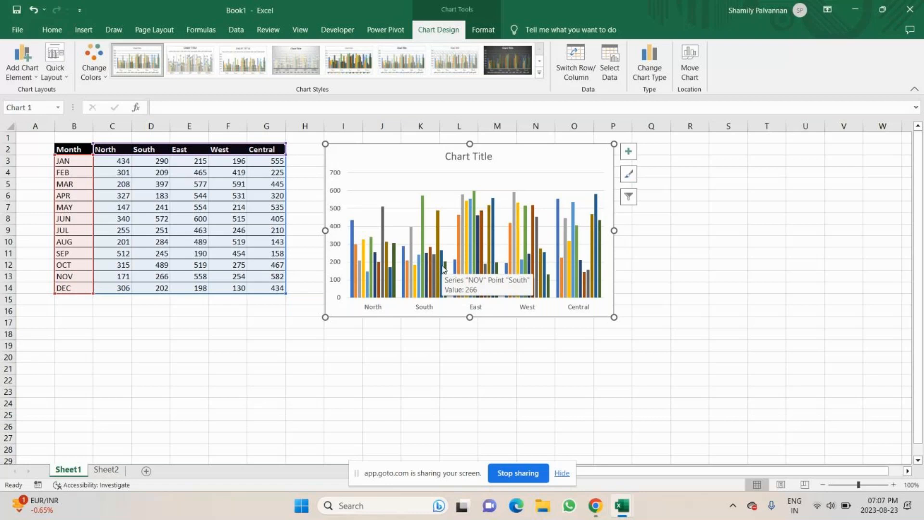
click(84, 30)
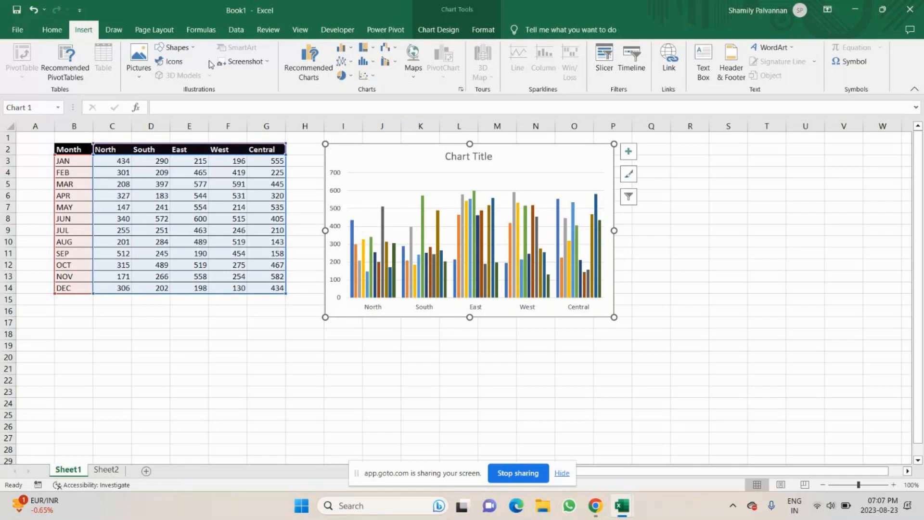
click(174, 48)
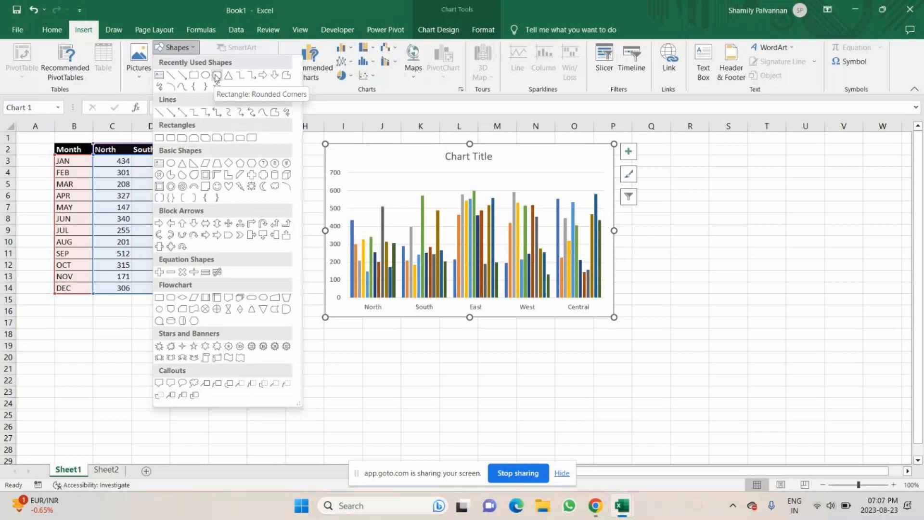
click(217, 76)
drag(324, 326, 619, 357)
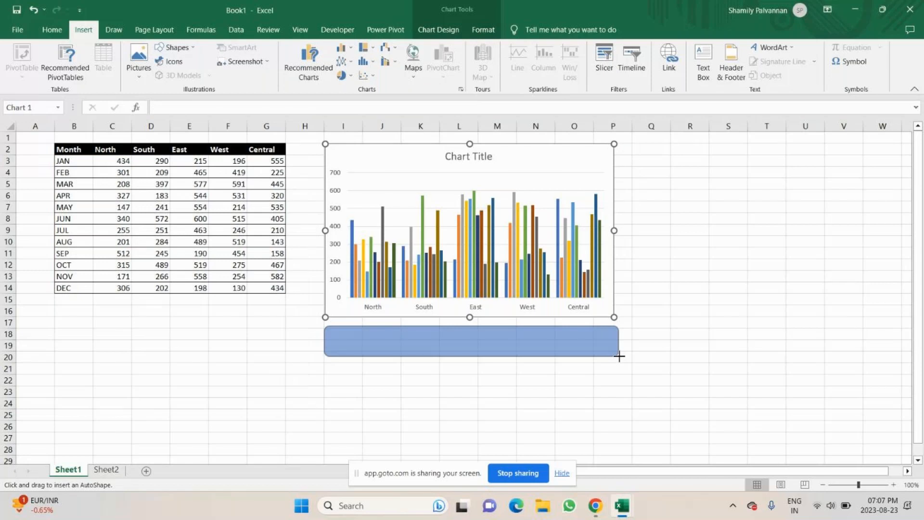
drag(619, 357, 618, 356)
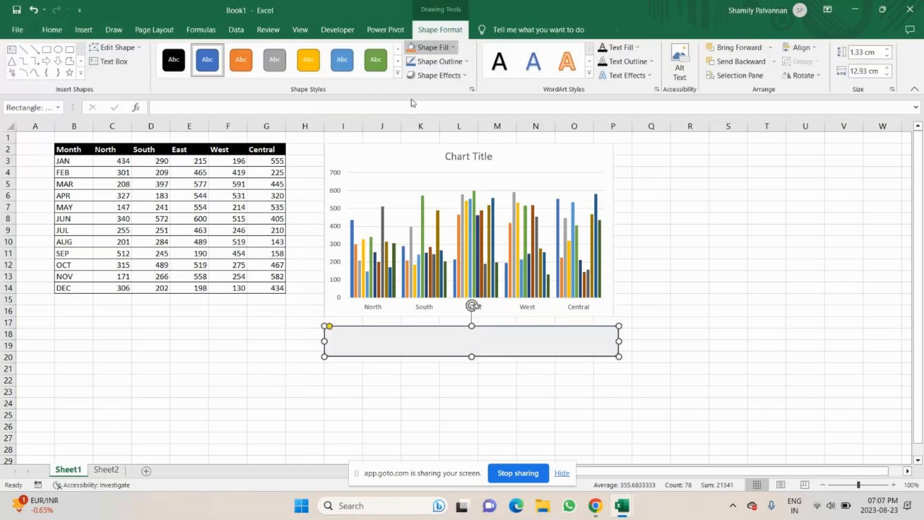
Apply the Divot bevel effect to the rectangle
click(462, 75)
mouse_move(457, 236)
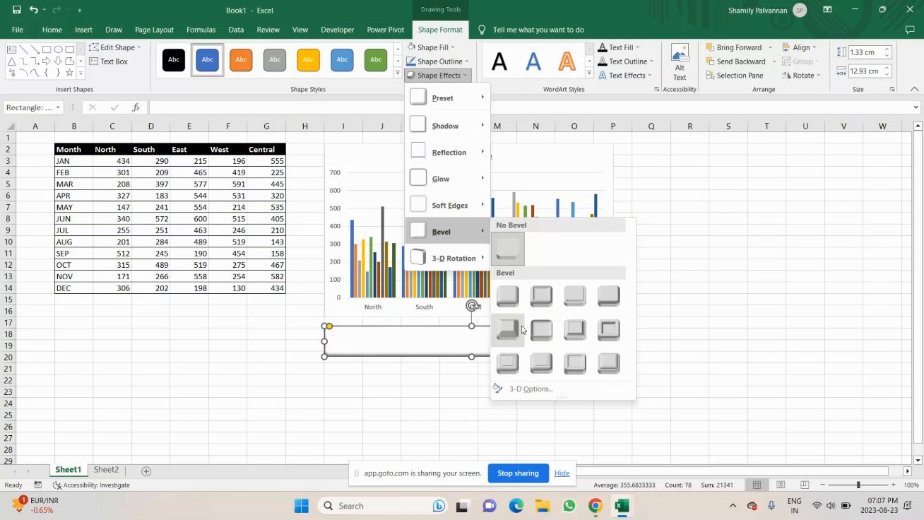
click(543, 363)
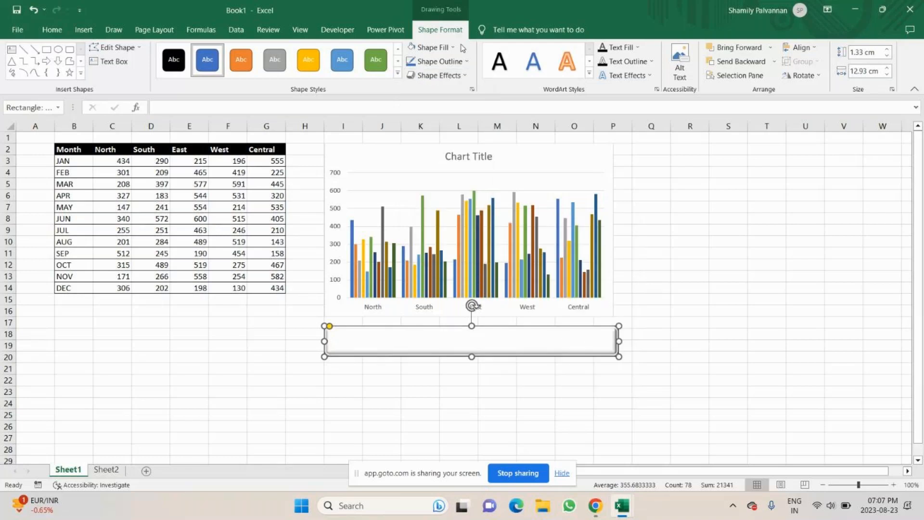
Nudge the beveled rectangle up so it sits right under the chart
click(453, 47)
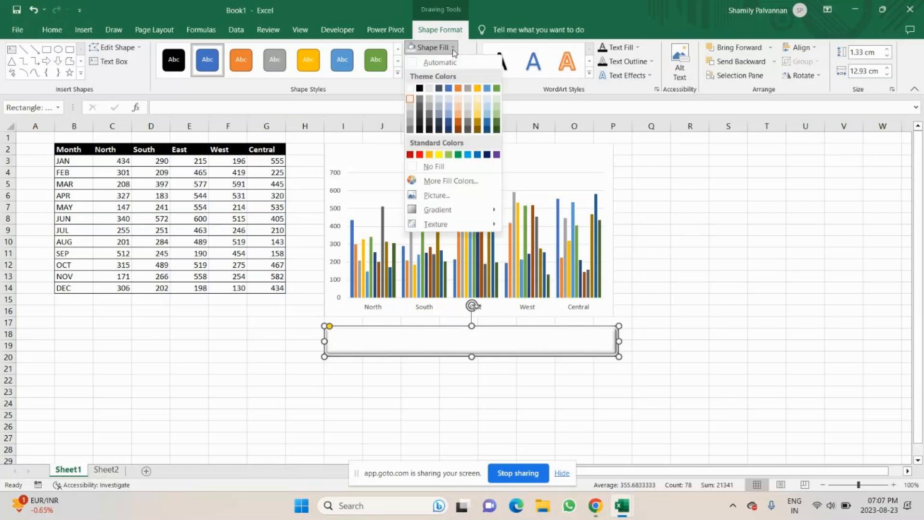
click(574, 391)
drag(581, 355, 581, 349)
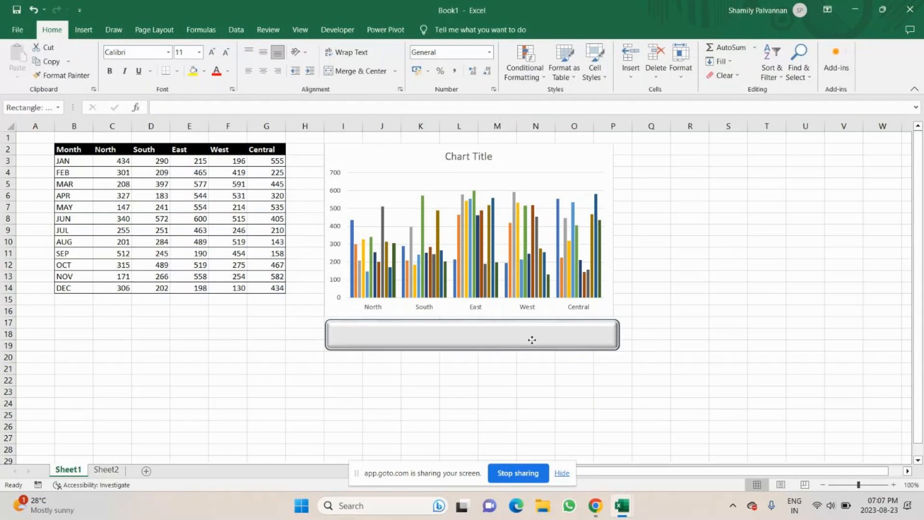
drag(532, 340, 530, 340)
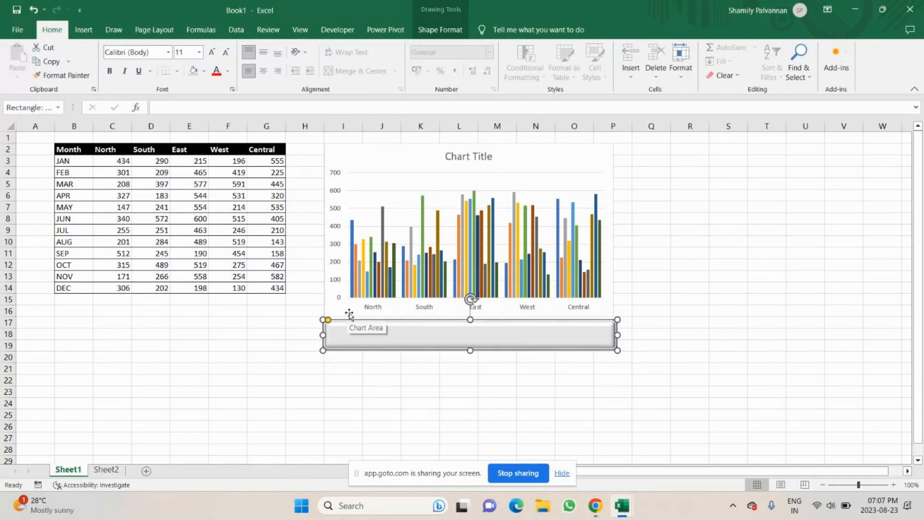
Turn off the Developer tab in the ribbon customization options
click(337, 30)
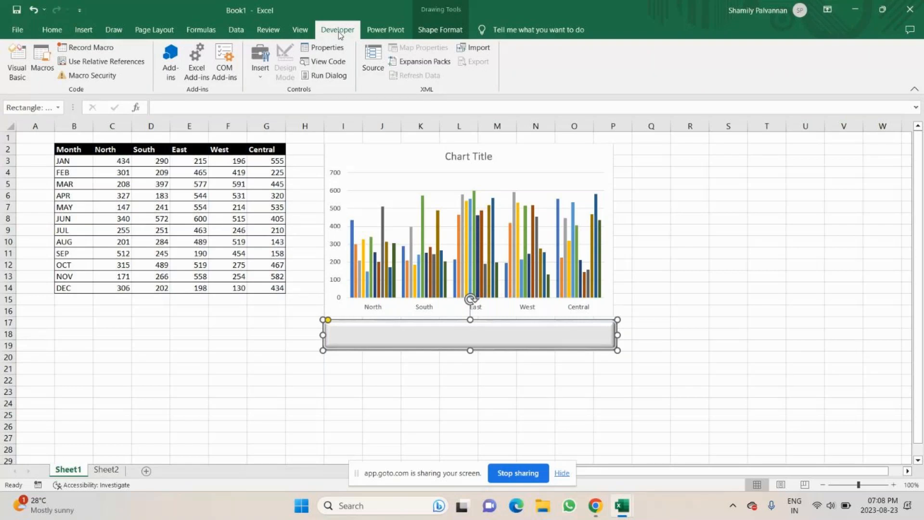
click(18, 30)
click(44, 469)
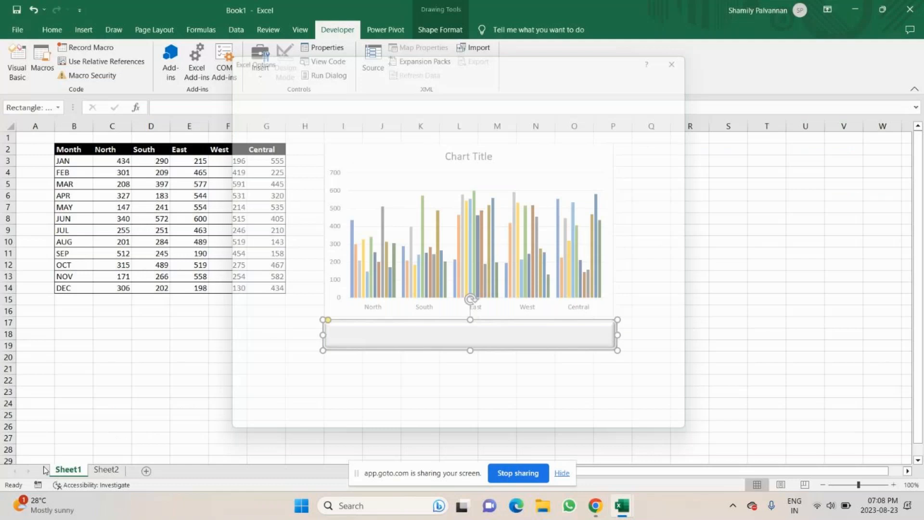
click(695, 49)
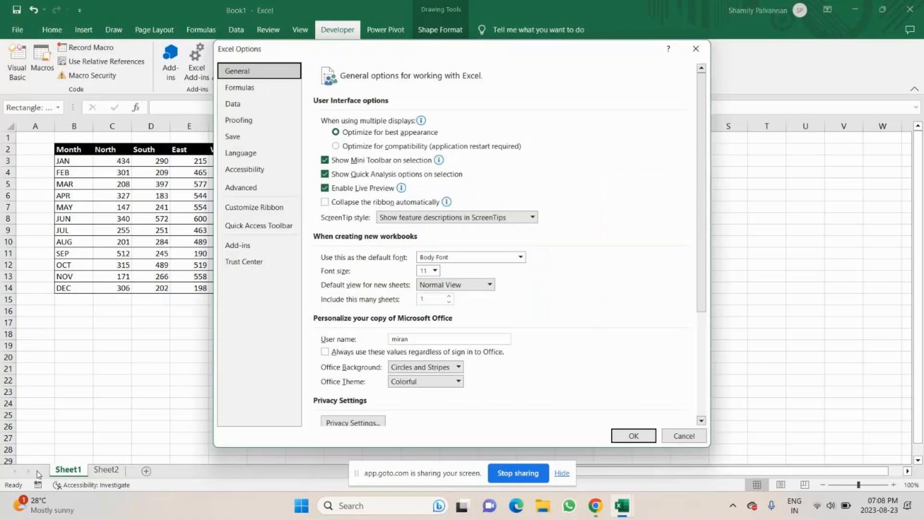
click(248, 209)
click(532, 262)
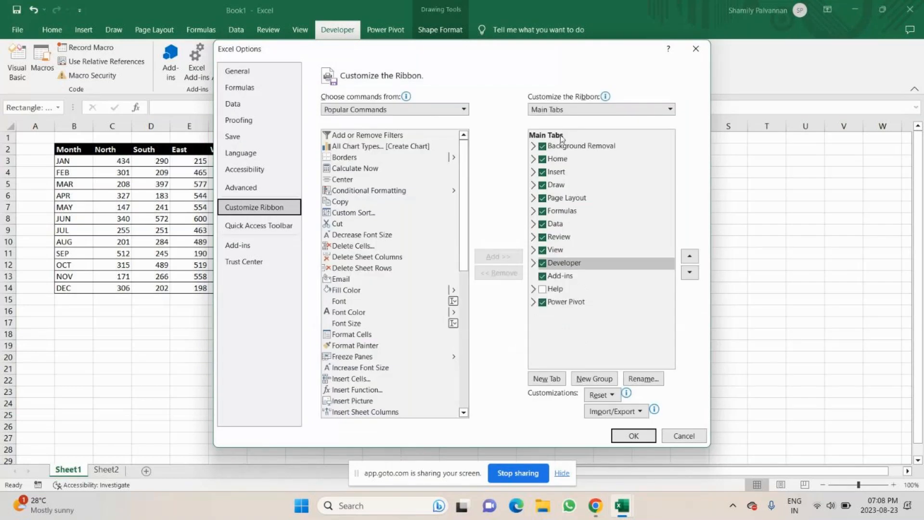
click(542, 263)
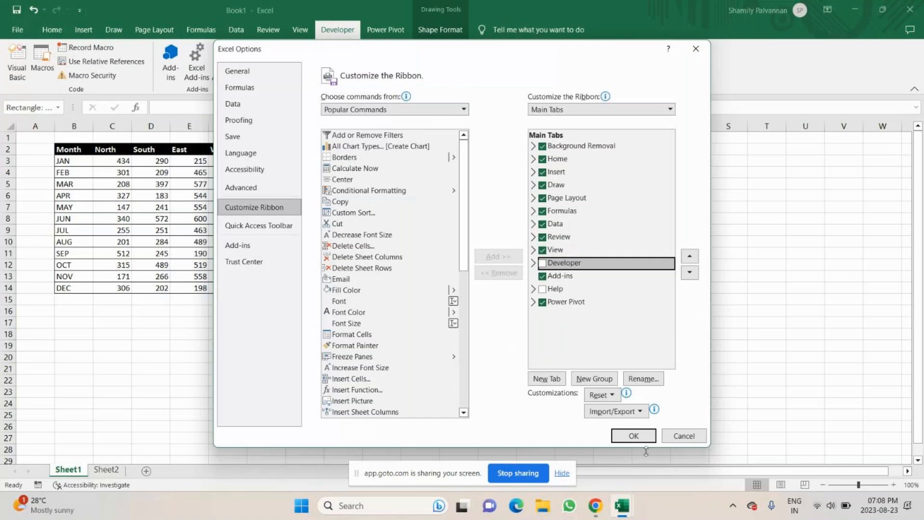
click(633, 436)
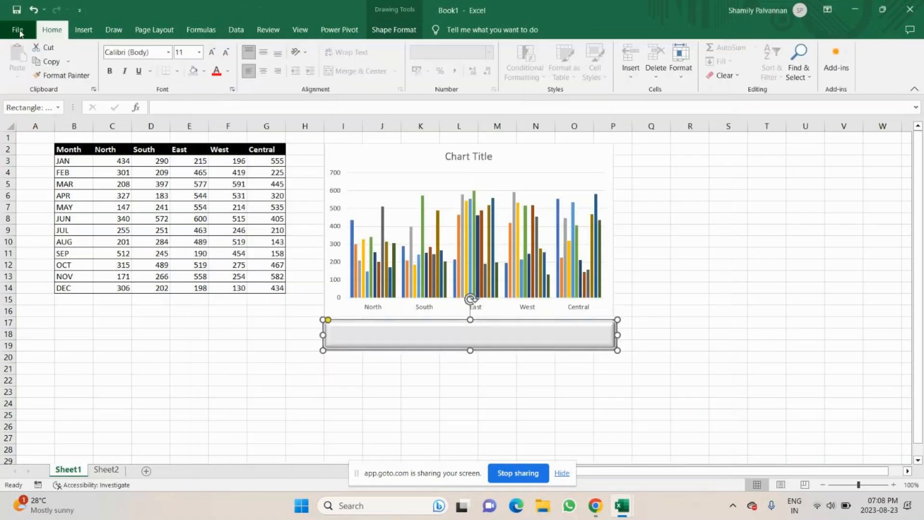
Turn the Developer tab back on in the ribbon customization options
click(18, 29)
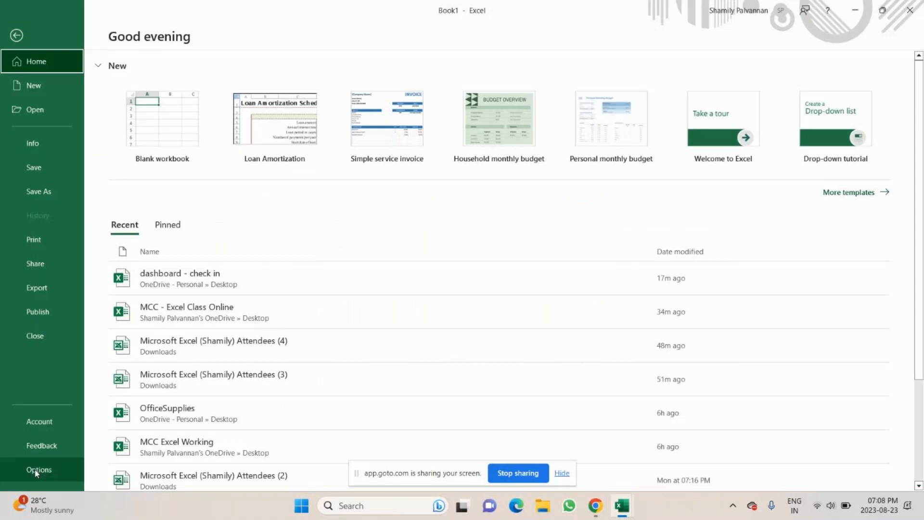
click(36, 473)
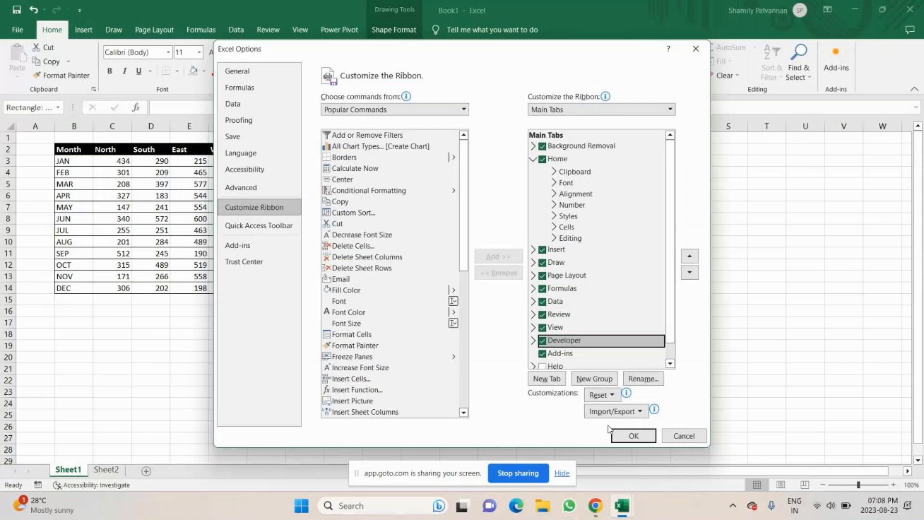
click(618, 434)
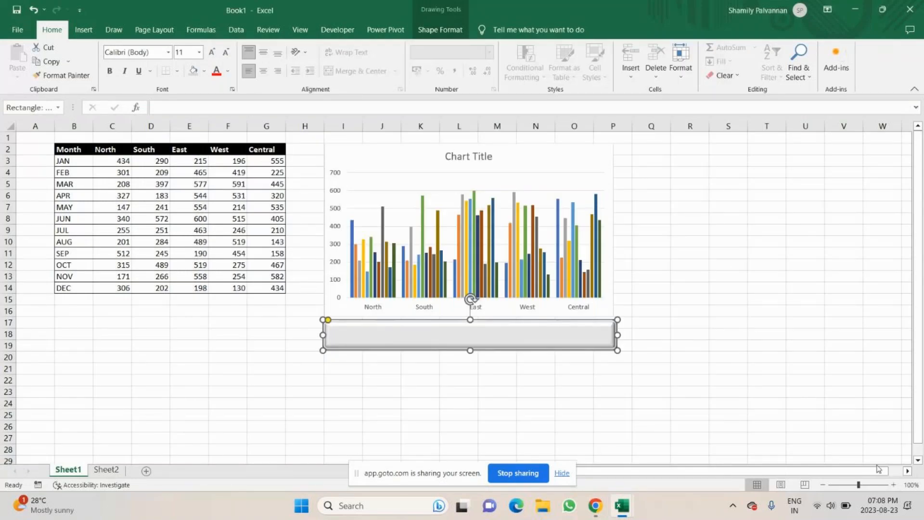
Hide the Power Pivot tab through Customize the Ribbon
right_click(413, 33)
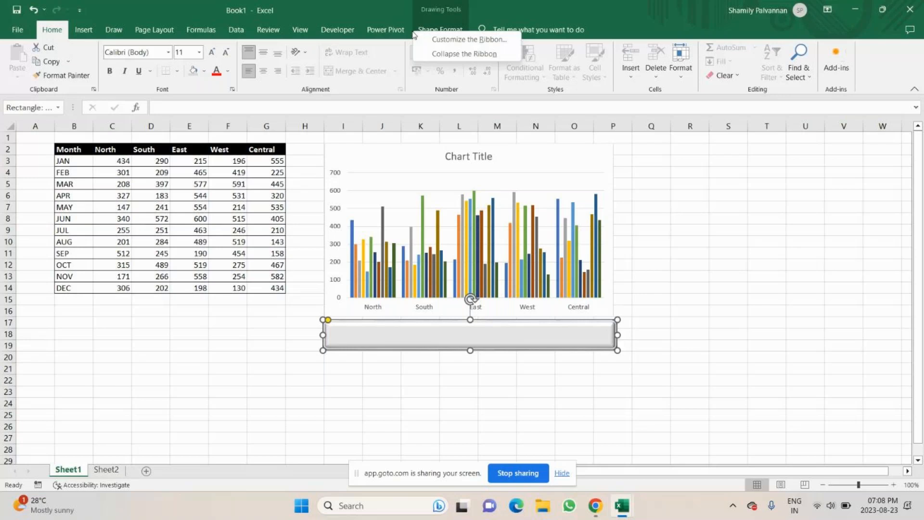
click(468, 39)
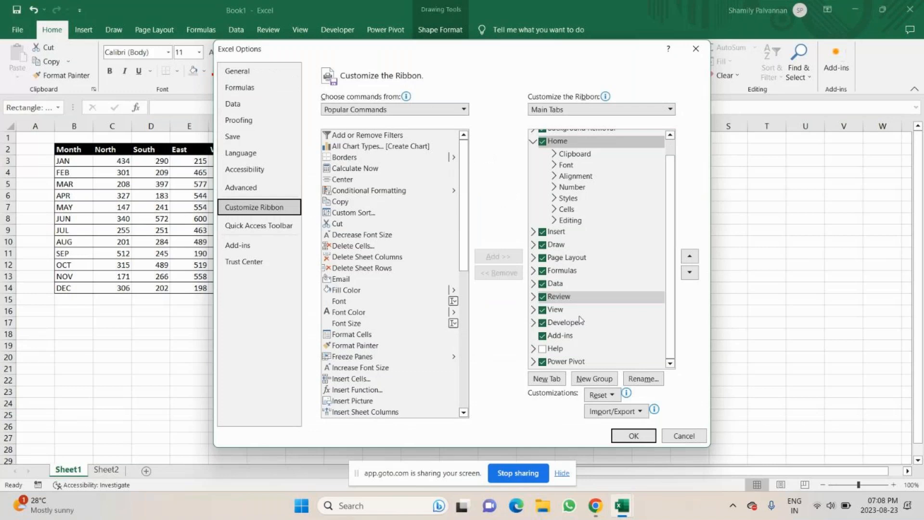
click(543, 361)
click(542, 335)
click(630, 436)
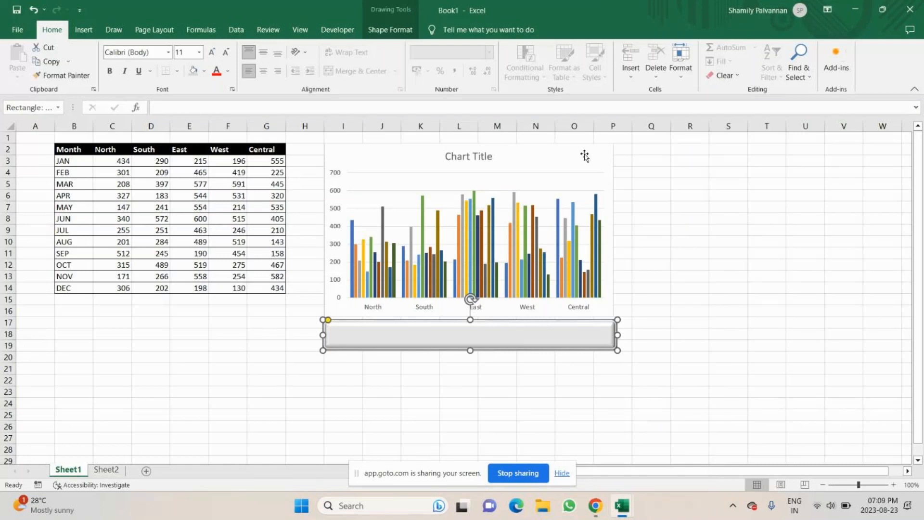
Insert a Check Box form control at the left end of the beveled rectangle
click(339, 30)
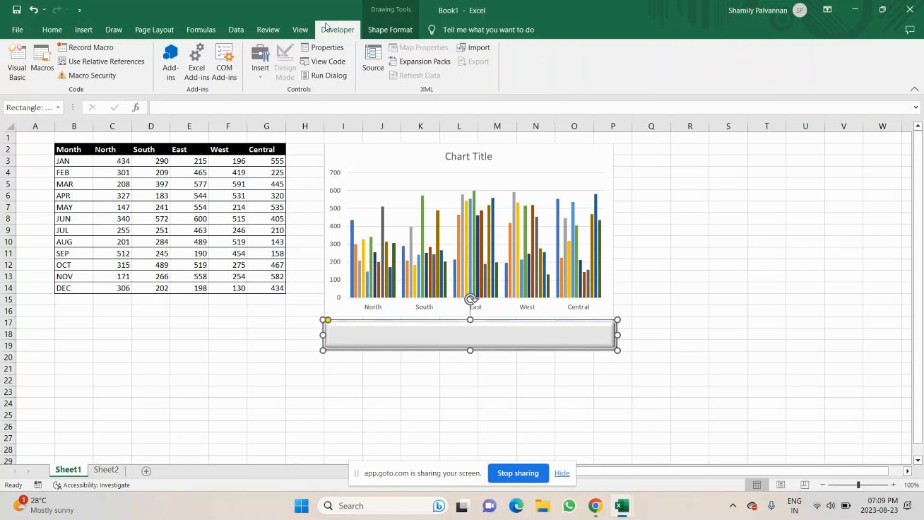
click(260, 61)
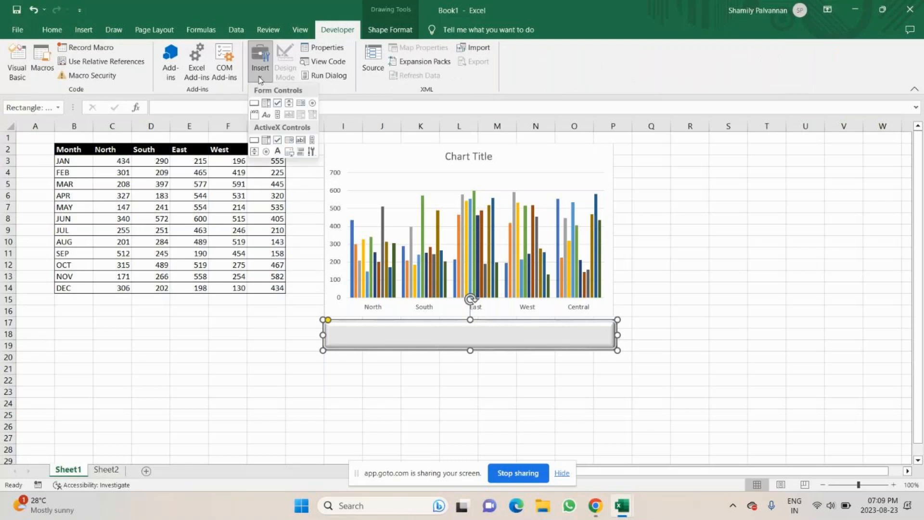
click(277, 103)
drag(335, 328, 351, 335)
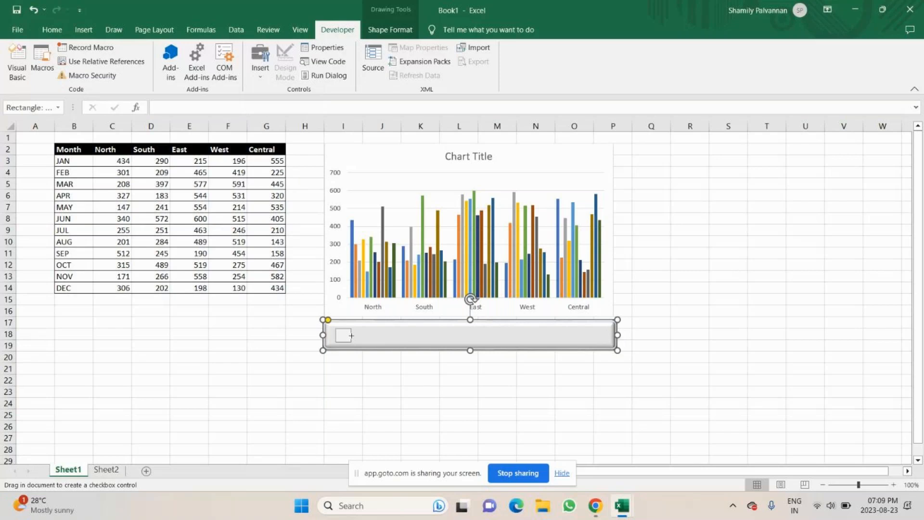
drag(351, 336, 351, 335)
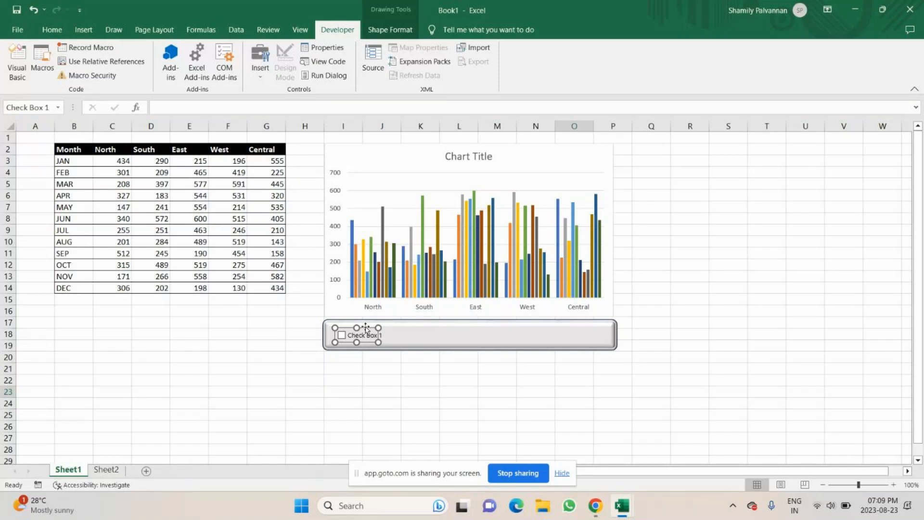
Duplicate the checkbox into five checkboxes lined up across the rectangle
key(ctrl+d)
drag(389, 335, 423, 329)
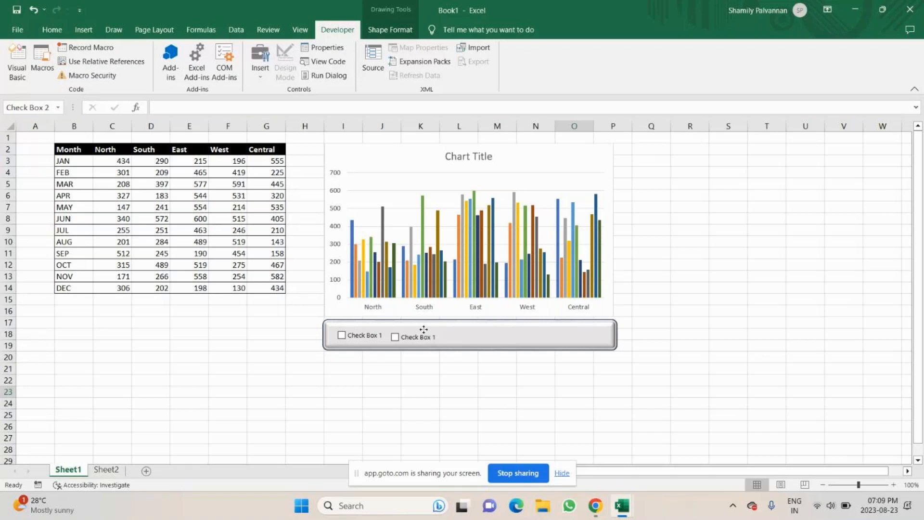
mouse_move(424, 329)
mouse_down()
mouse_move(455, 329)
mouse_move(418, 327)
mouse_up()
drag(418, 326, 439, 332)
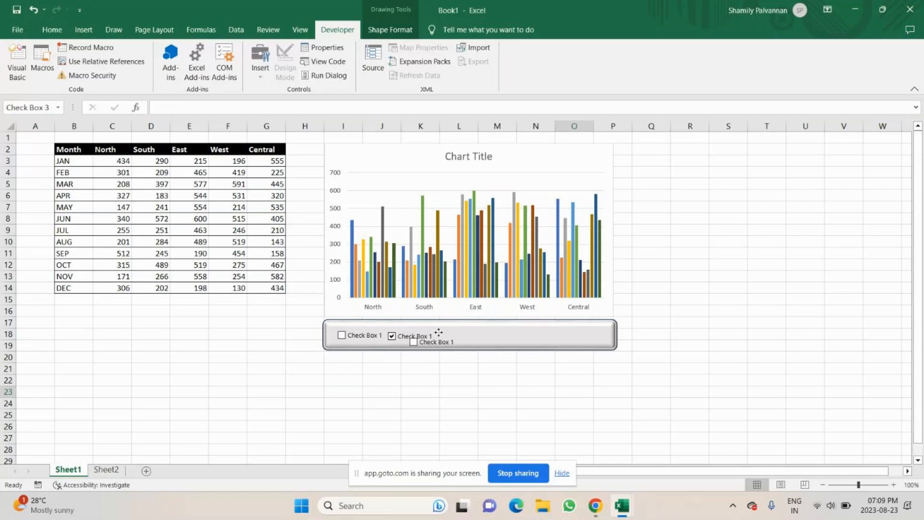
drag(438, 332, 466, 325)
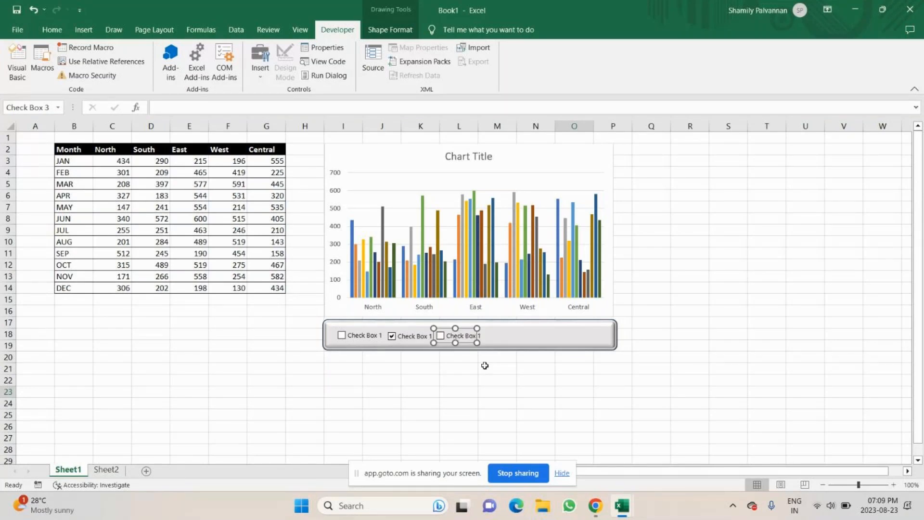
key(ctrl+v)
drag(473, 335, 516, 328)
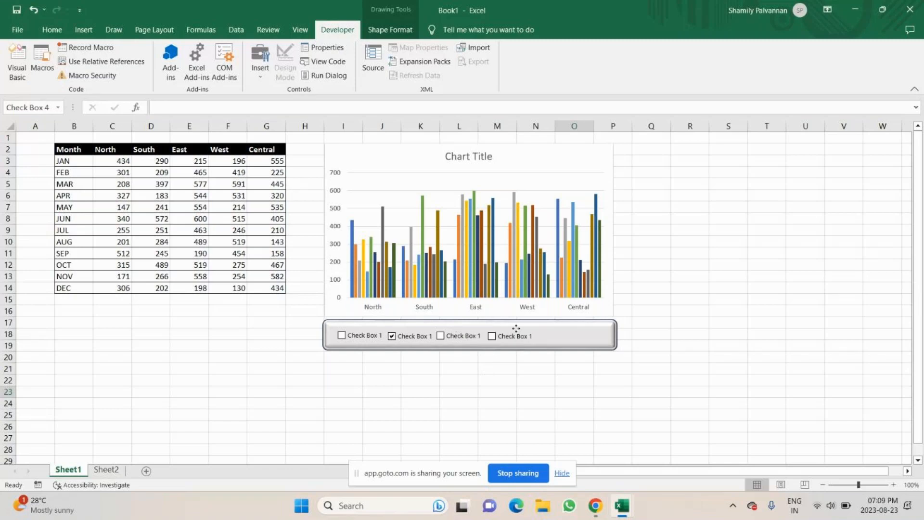
key(ctrl+v)
click(509, 337)
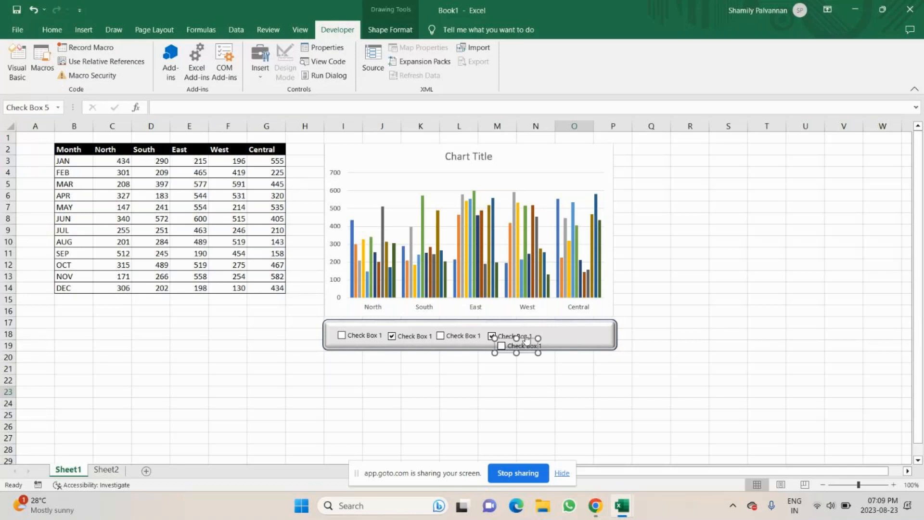
drag(525, 338, 576, 327)
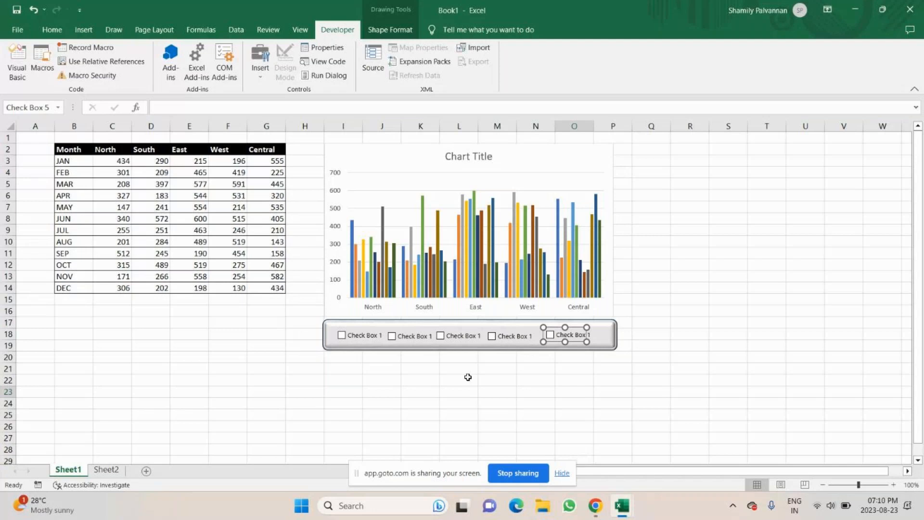
key(ctrl+z)
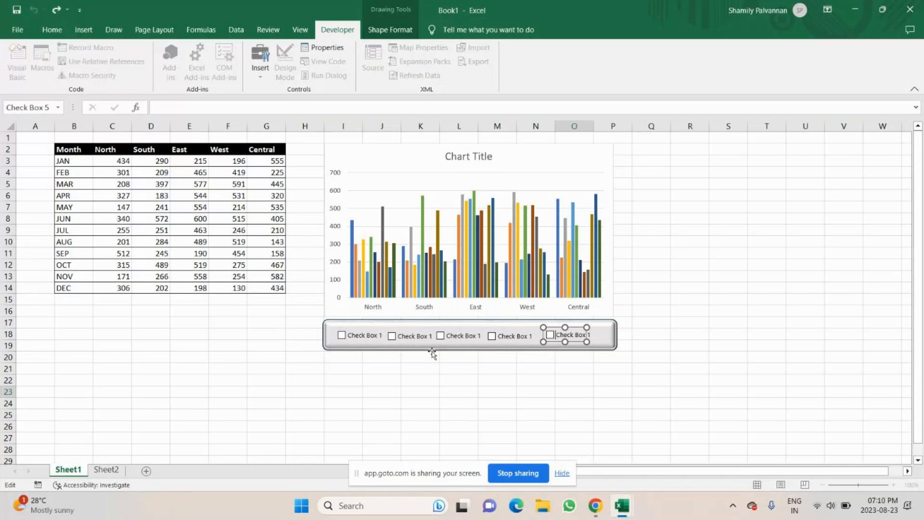
Change the first checkbox's label to North
click(341, 335)
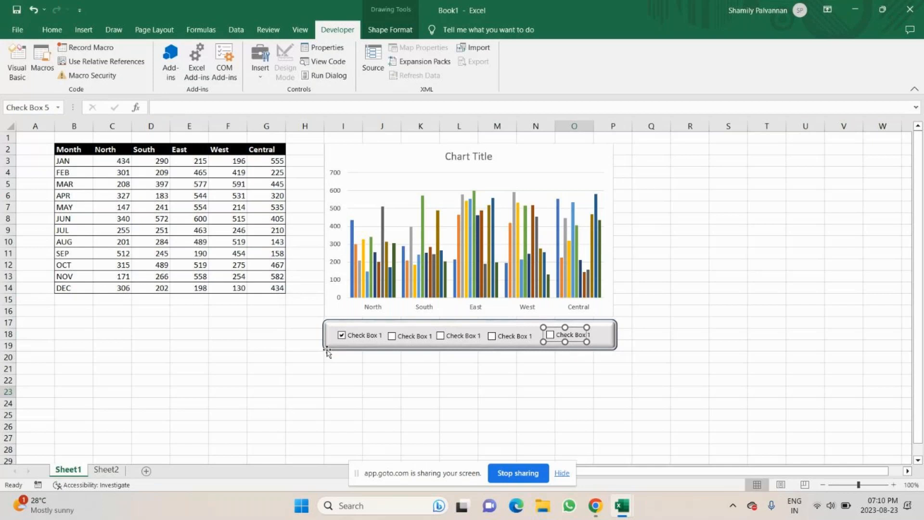
right_click(351, 335)
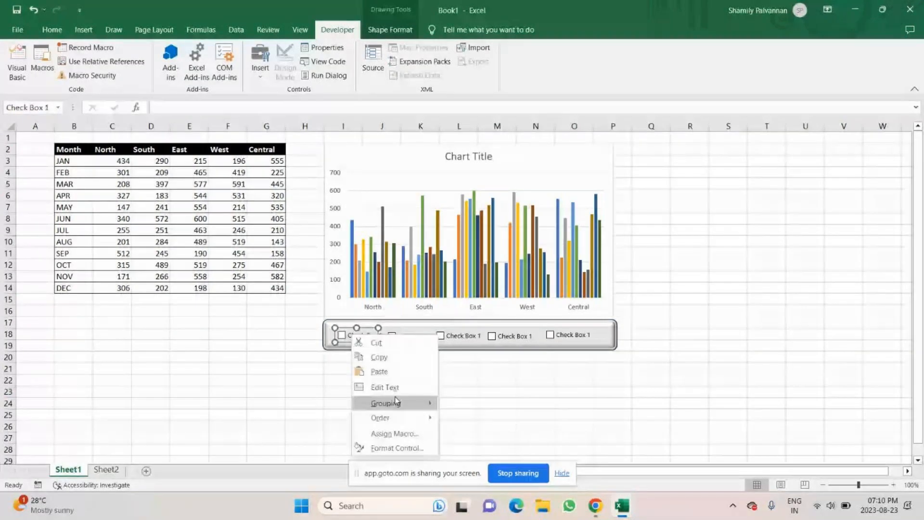
click(390, 386)
key(BackSpace)
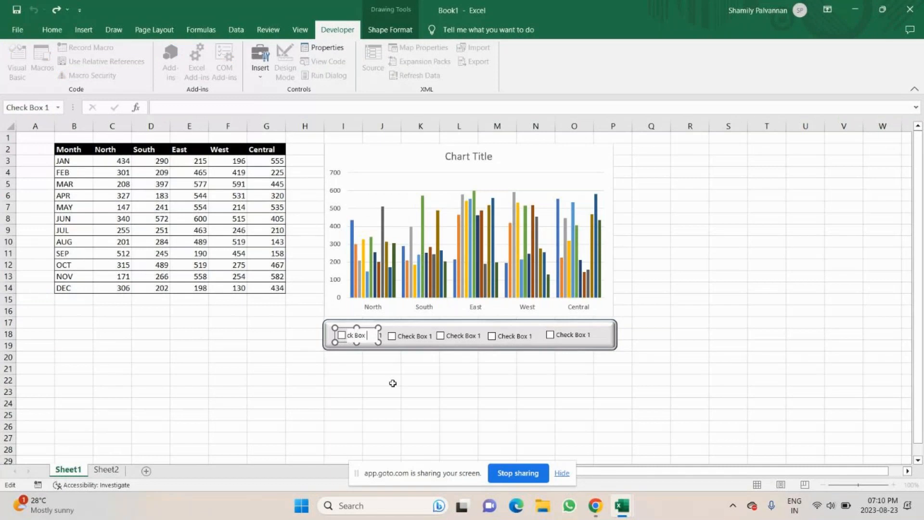
key(BackSpace)
key(BackSpace)
key(BackSpace)
key(BackSpace)
key(BackSpace)
key(BackSpace)
key(BackSpace)
key(BackSpace)
key(BackSpace)
key(BackSpace)
text(North)
Change the second checkbox's label to South
ctrl+click(422, 338)
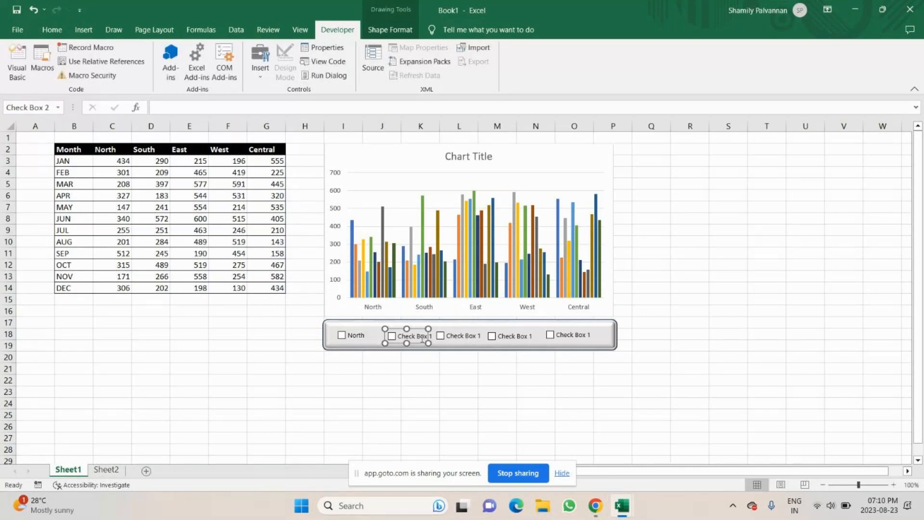
right_click(420, 340)
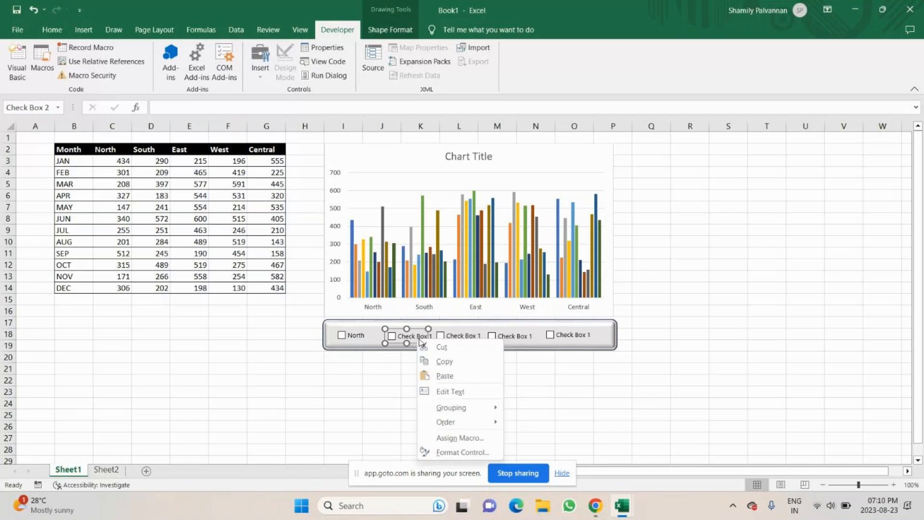
click(451, 391)
key(Right)
key(Right)
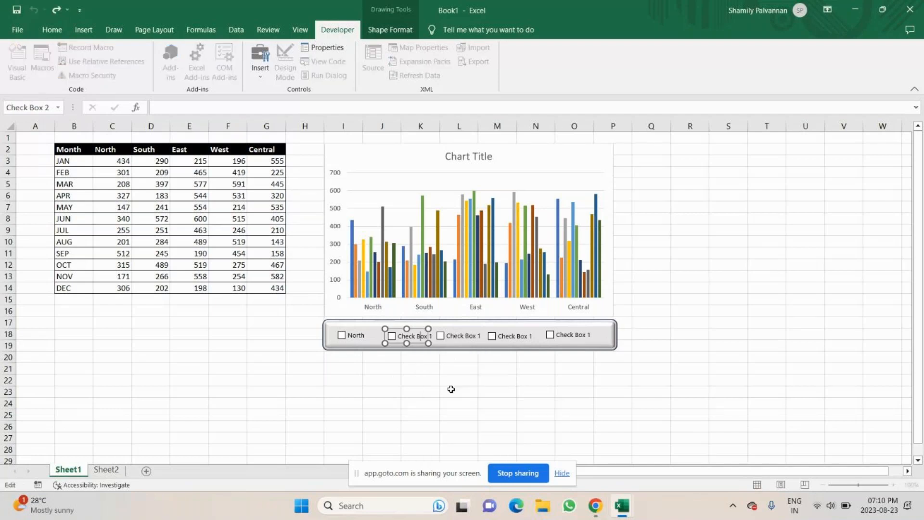
key(Right)
key(Right)
key(BackSpace)
key(BackSpace)
key(BackSpace)
key(BackSpace)
key(BackSpace)
key(BackSpace)
key(BackSpace)
key(BackSpace)
key(BackSpace)
key(BackSpace)
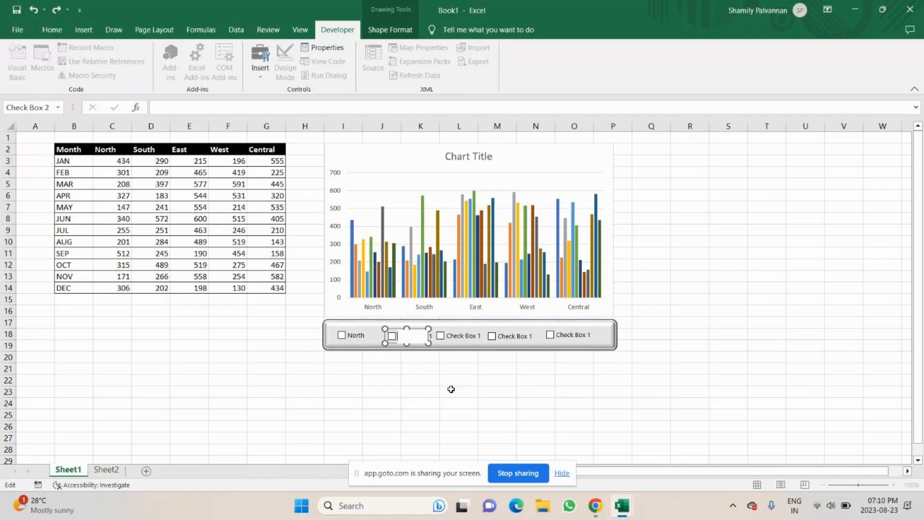
text(South)
Change the third checkbox's label to East
click(464, 336)
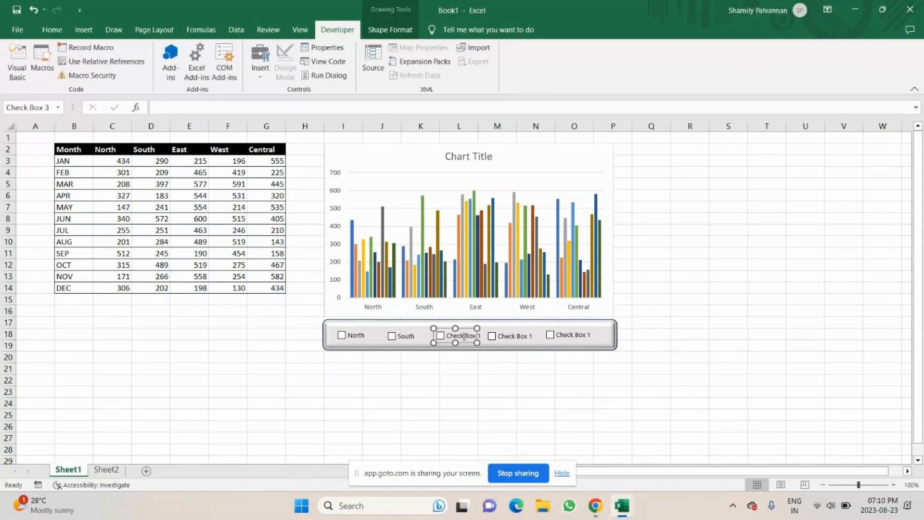
right_click(463, 336)
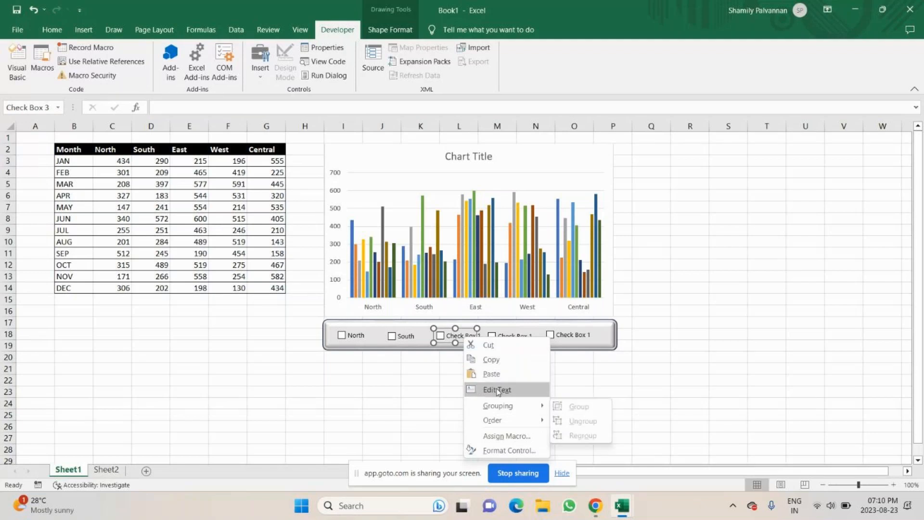
click(496, 389)
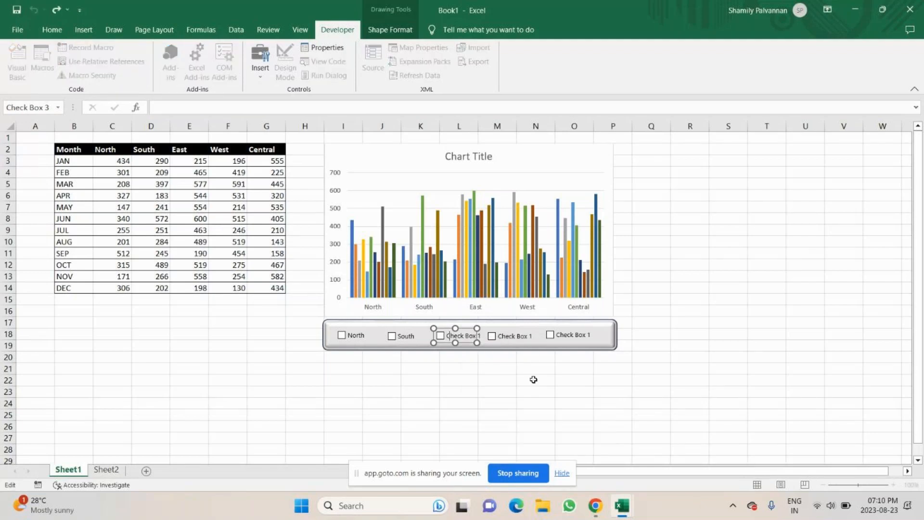
key(Right)
key(Right)
key(Right)
key(Right)
key(BackSpace)
key(BackSpace)
key(BackSpace)
key(BackSpace)
key(BackSpace)
key(BackSpace)
key(BackSpace)
key(BackSpace)
key(BackSpace)
key(BackSpace)
key(BackSpace)
text(East)
Change the fourth checkbox's label to West
right_click(515, 337)
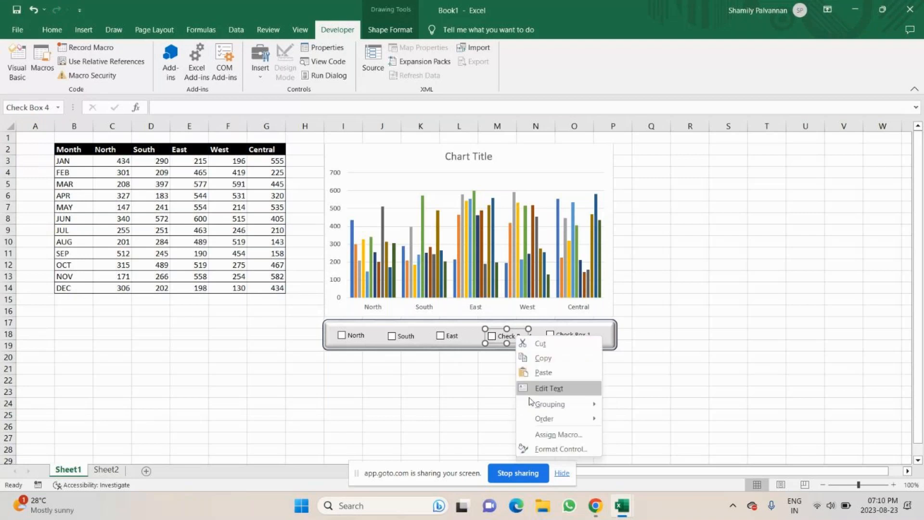
click(545, 389)
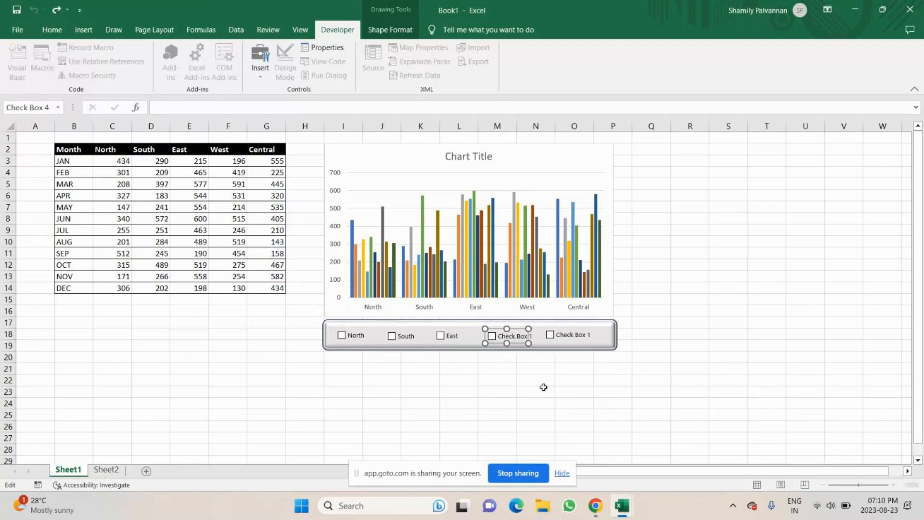
key(Escape)
key(ctrl+a)
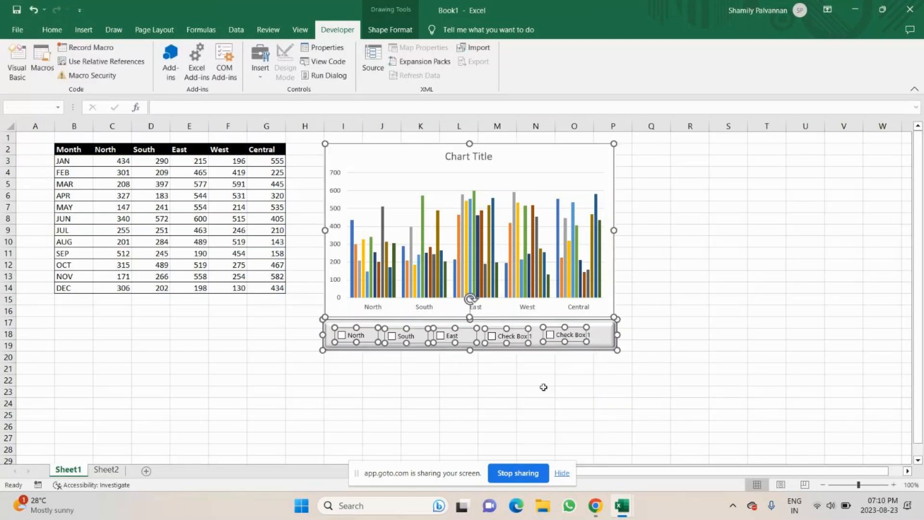
click(454, 388)
click(492, 336)
right_click(514, 338)
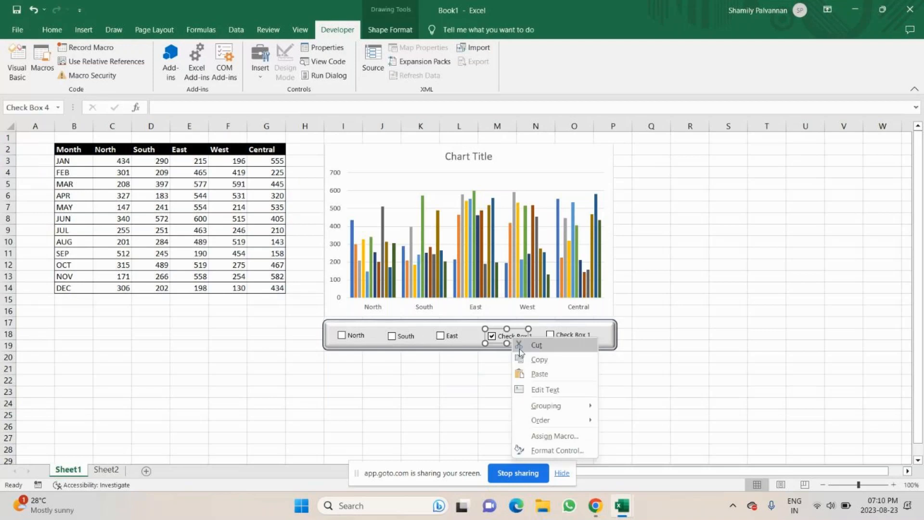
click(544, 390)
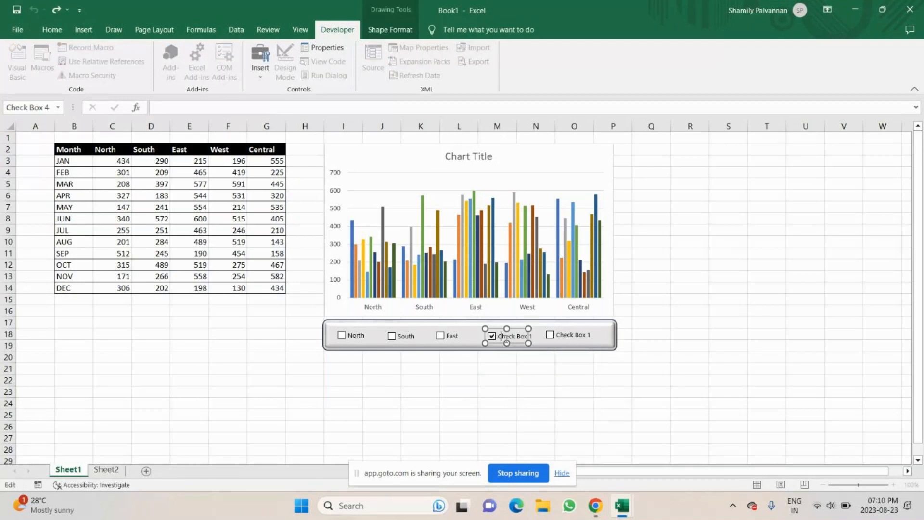
key(BackSpace)
key(BackSpace)
key(BackSpace)
key(BackSpace)
key(BackSpace)
key(BackSpace)
key(BackSpace)
key(BackSpace)
key(BackSpace)
key(BackSpace)
key(BackSpace)
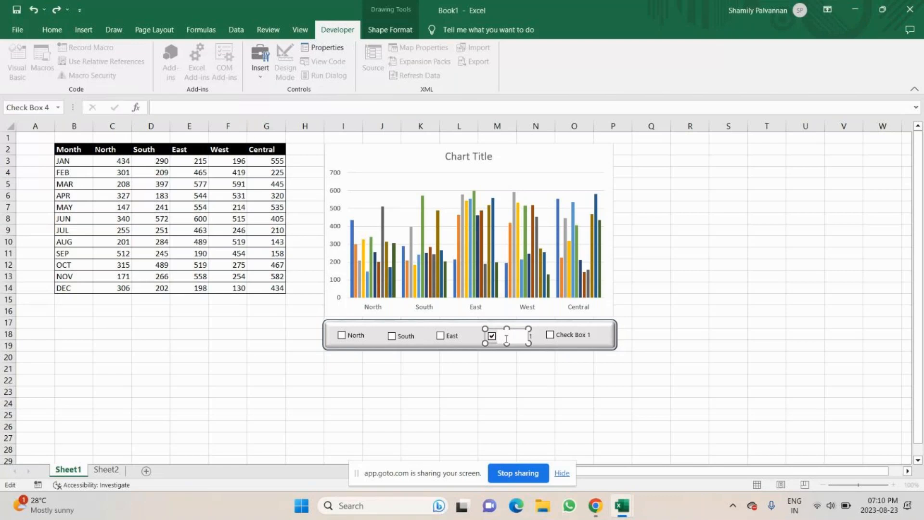
text(West)
click(525, 394)
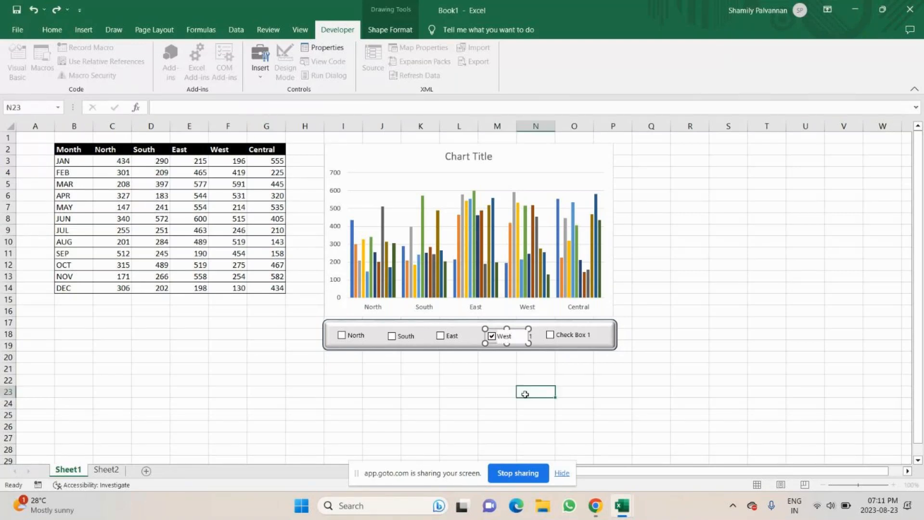
Change the fifth checkbox's label to Central
click(493, 343)
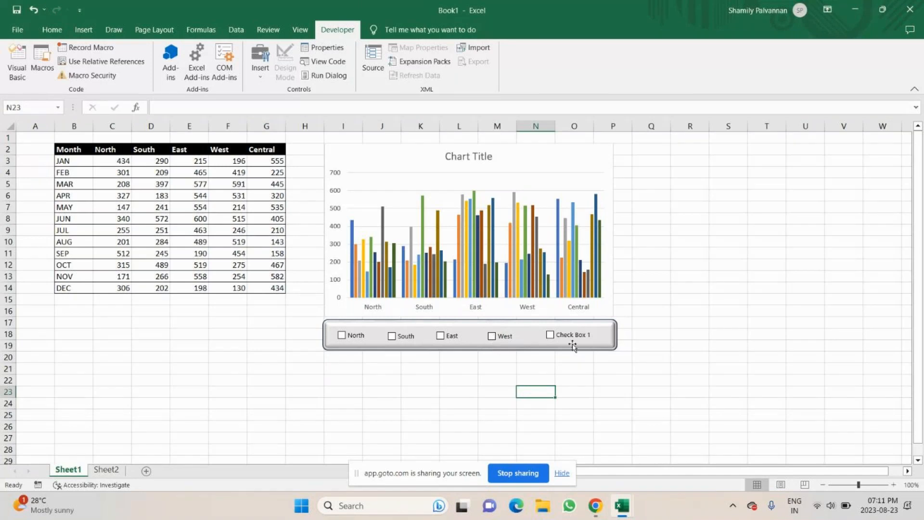
right_click(572, 345)
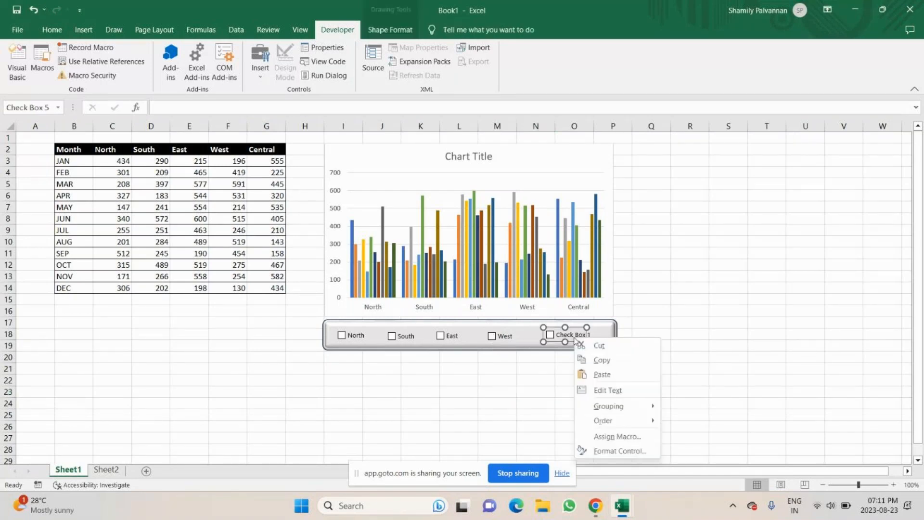
click(597, 392)
key(End)
key(BackSpace)
key(BackSpace)
key(BackSpace)
key(BackSpace)
key(BackSpace)
key(BackSpace)
key(BackSpace)
key(BackSpace)
key(BackSpace)
key(BackSpace)
key(BackSpace)
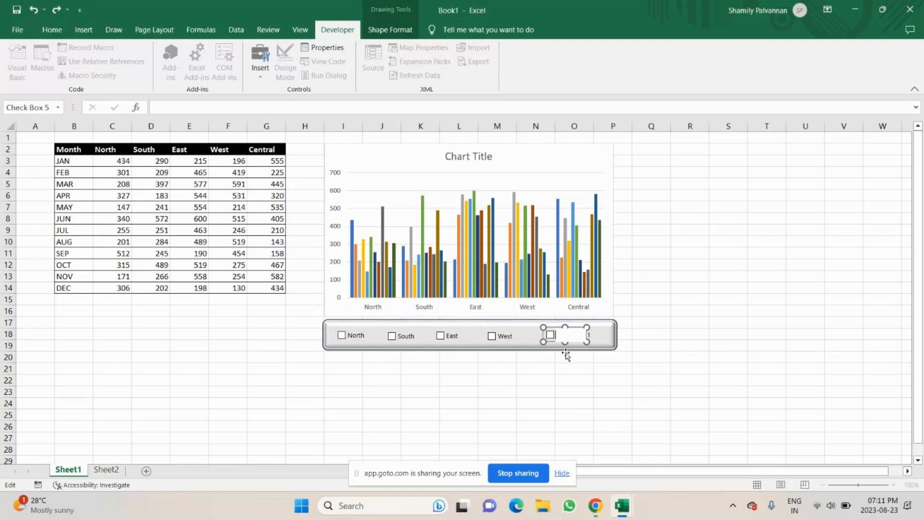
text(Central)
click(564, 392)
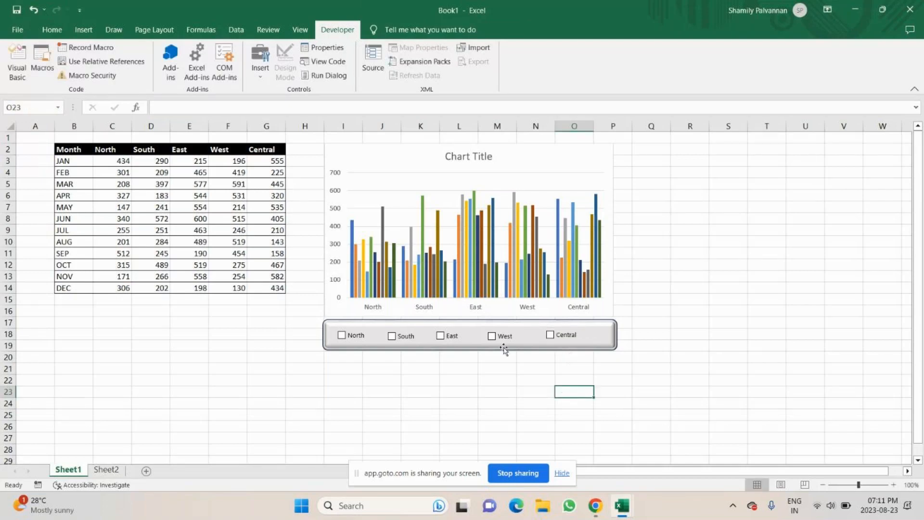
Nudge the South and West checkboxes slightly to line them up within the rectangle
click(397, 345)
right_click(406, 335)
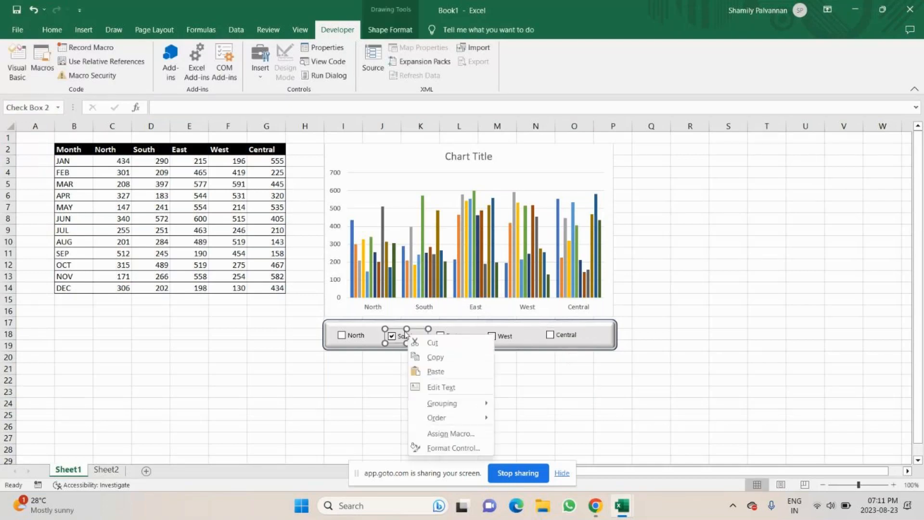
click(394, 326)
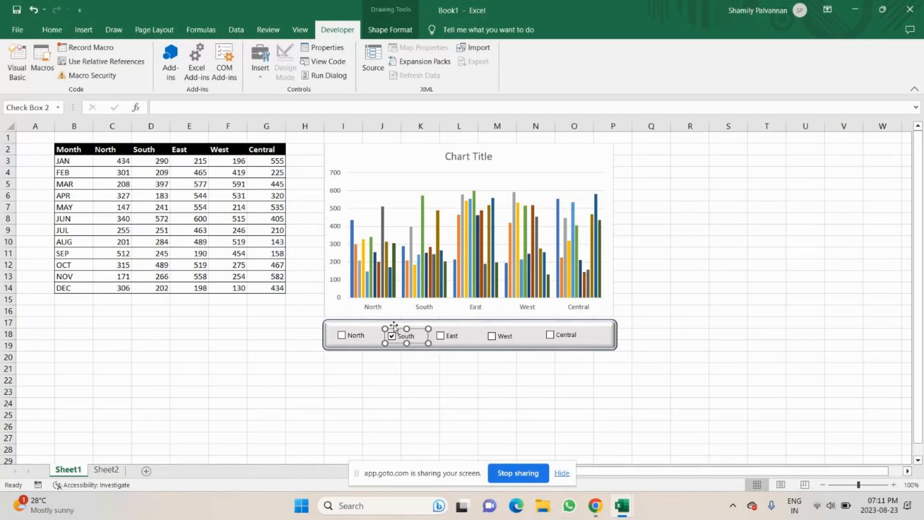
drag(399, 329, 398, 328)
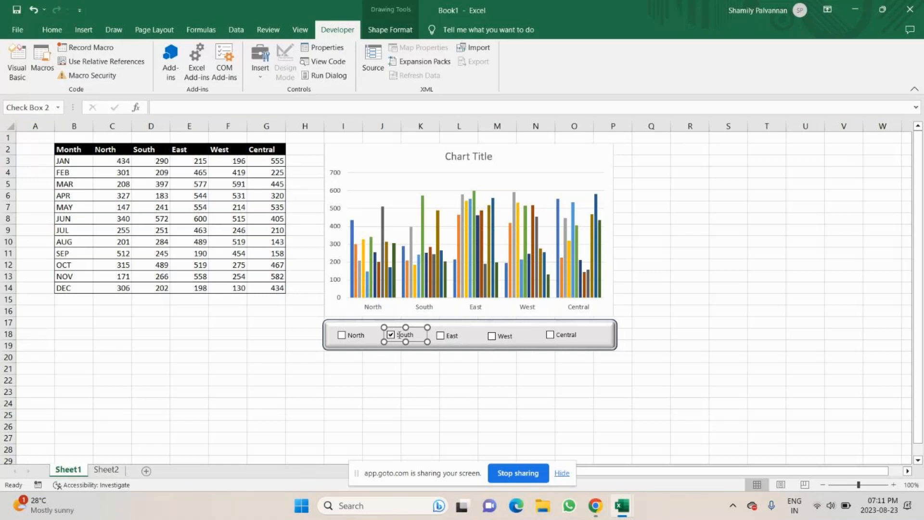
click(450, 358)
click(452, 339)
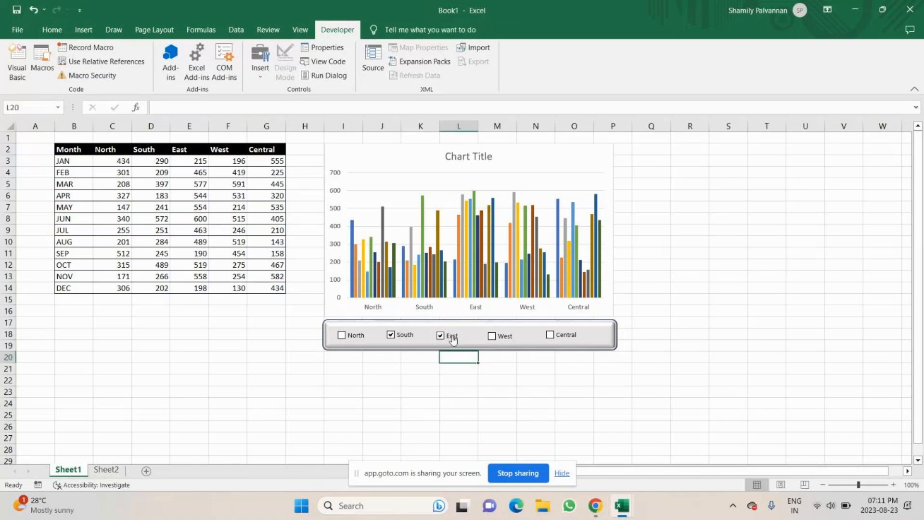
click(452, 338)
right_click(454, 340)
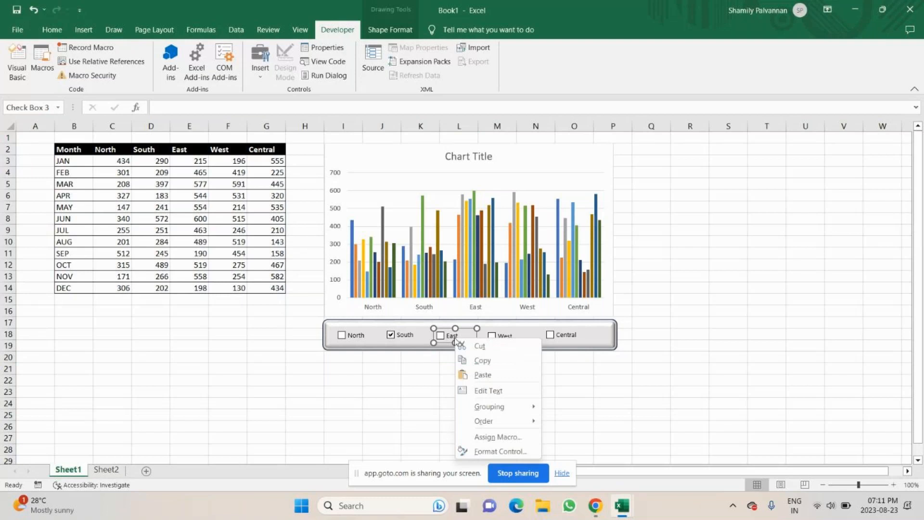
click(467, 328)
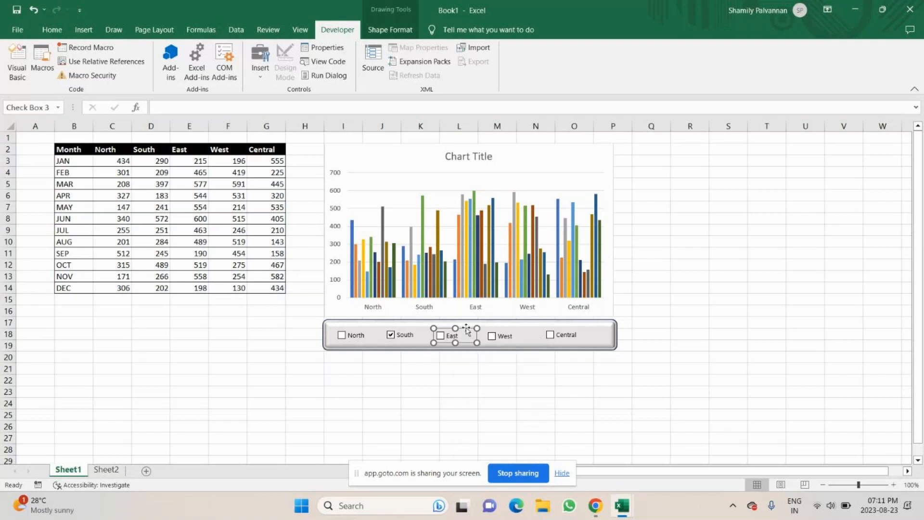
key(Escape)
click(503, 340)
right_click(503, 339)
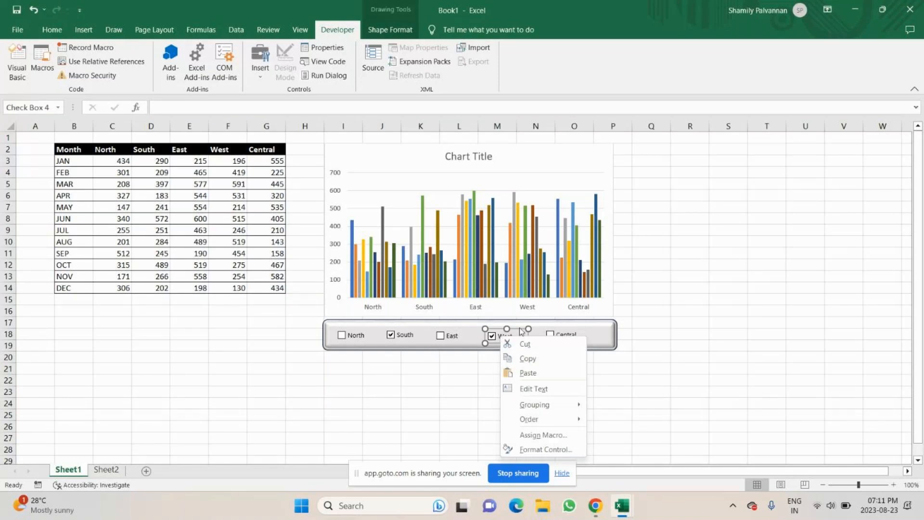
click(519, 327)
drag(519, 327, 518, 324)
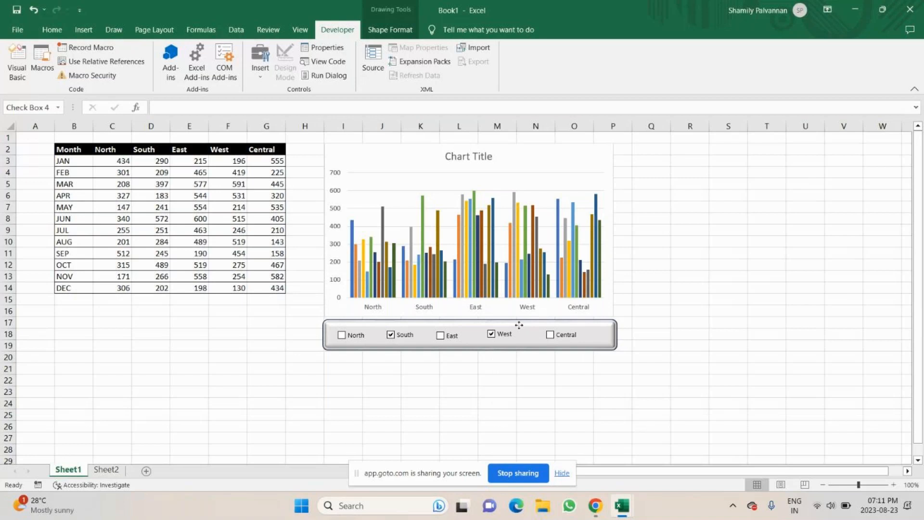
click(381, 368)
click(356, 335)
click(363, 340)
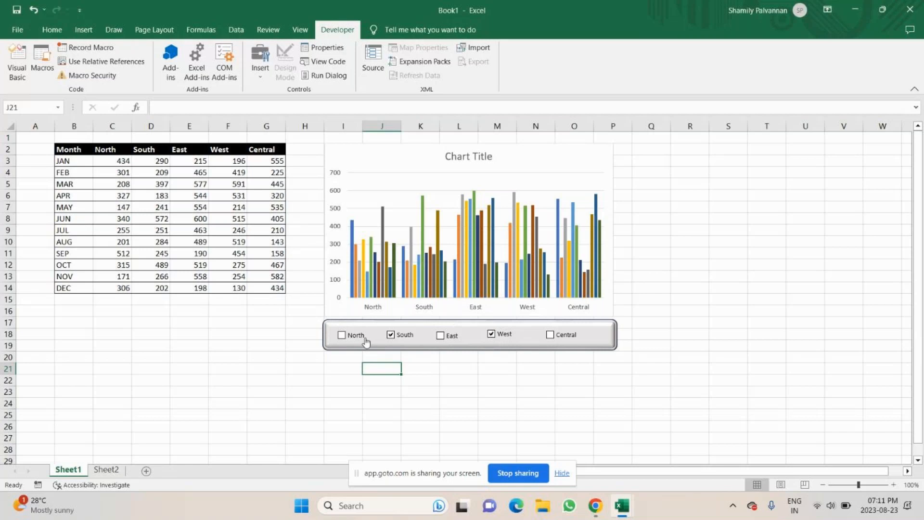
click(356, 338)
right_click(363, 338)
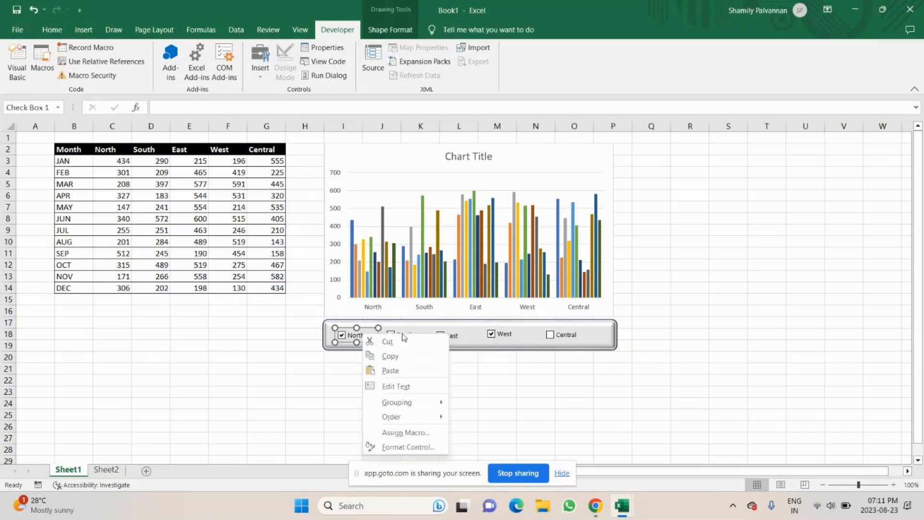
key(Escape)
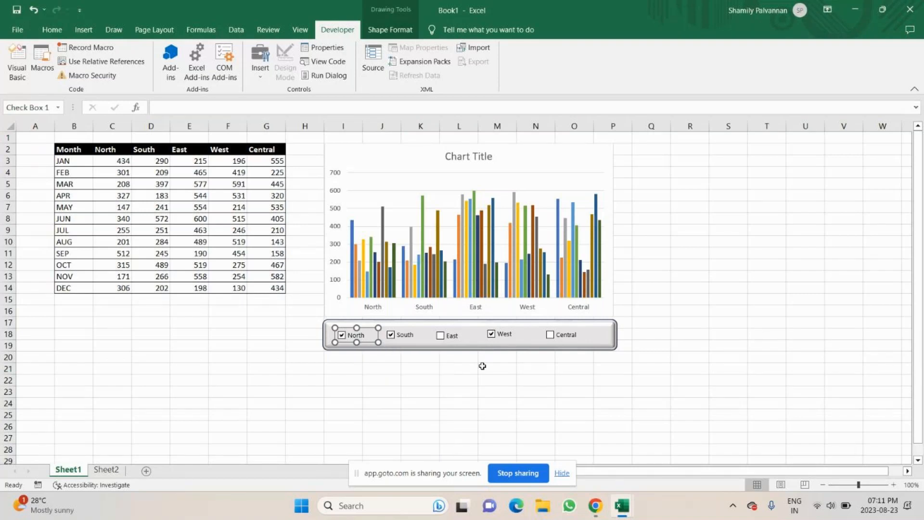
Select all five checkboxes together and align them to their middles
ctrl+click(403, 334)
ctrl+click(455, 334)
ctrl+click(501, 334)
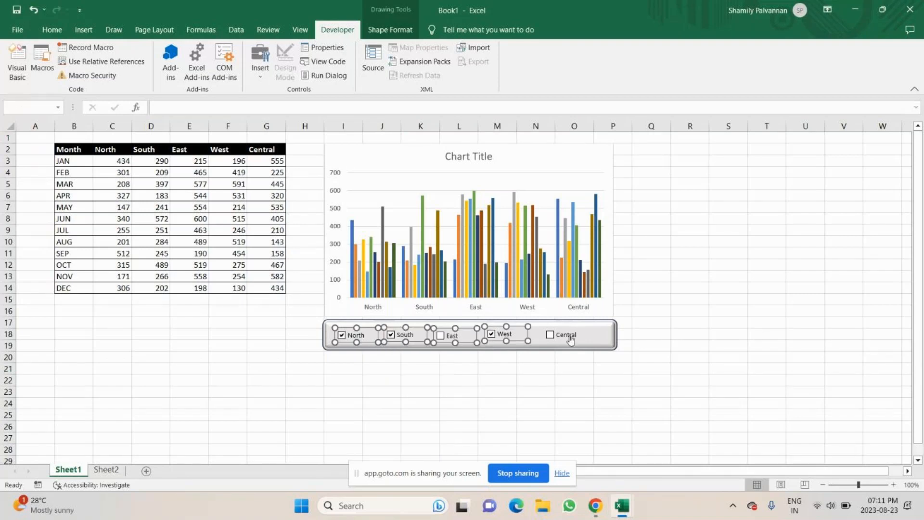
ctrl+click(570, 340)
click(385, 33)
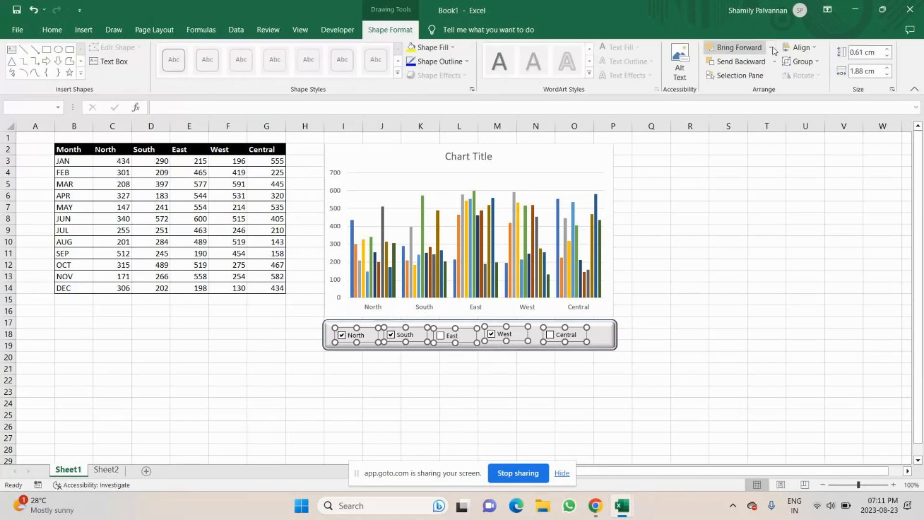
click(813, 48)
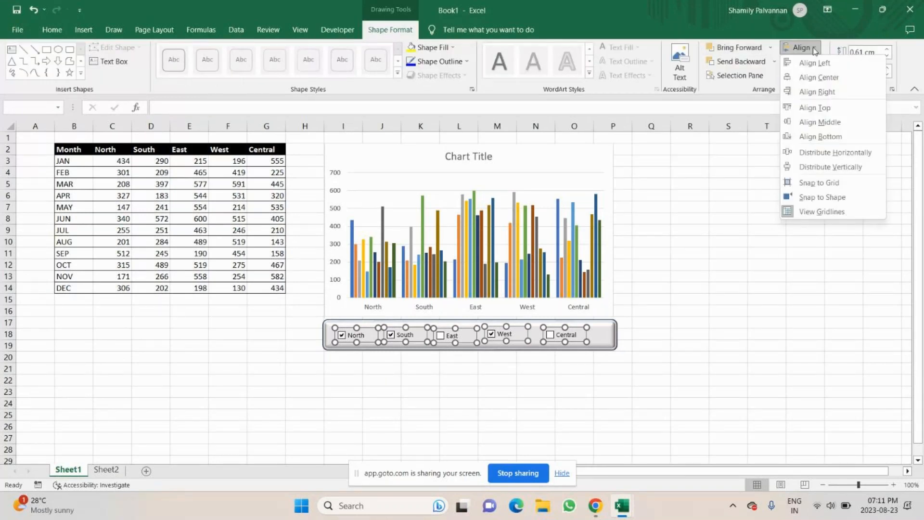
click(820, 123)
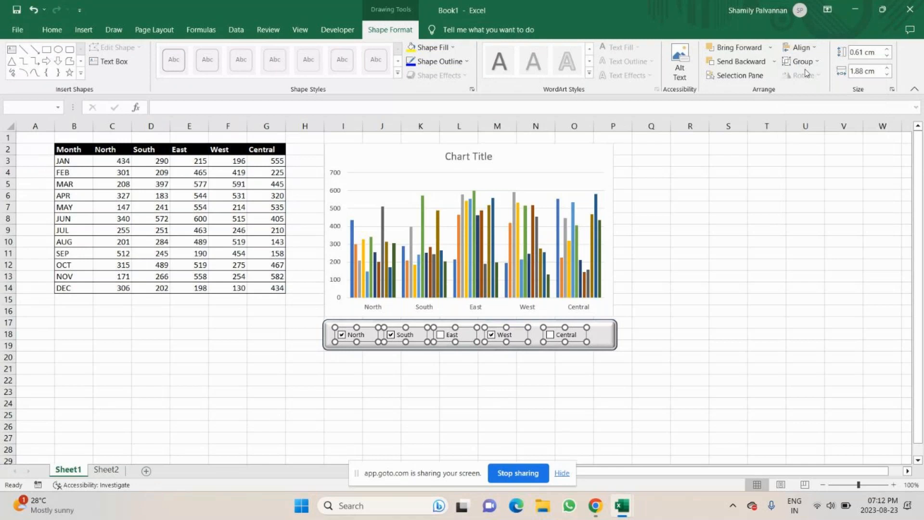
Distribute the five selected checkboxes evenly in the horizontal direction
click(803, 62)
click(755, 154)
click(817, 48)
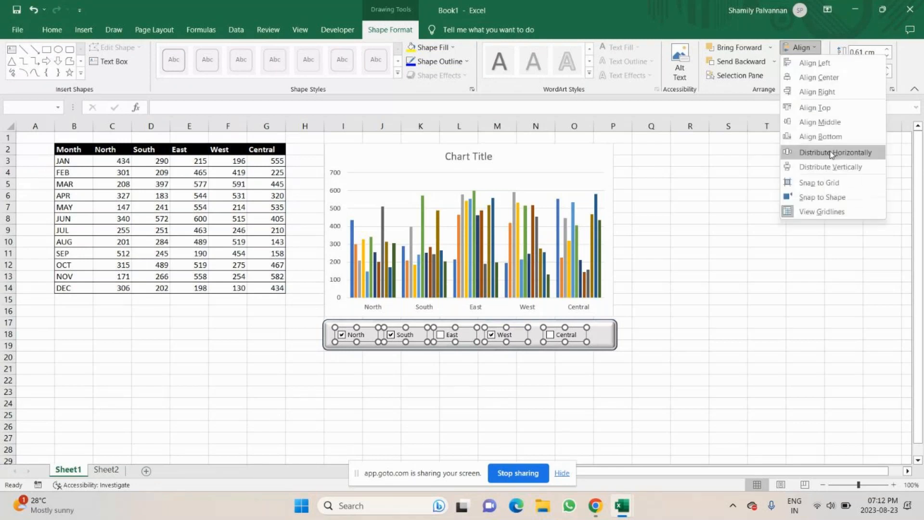
click(831, 153)
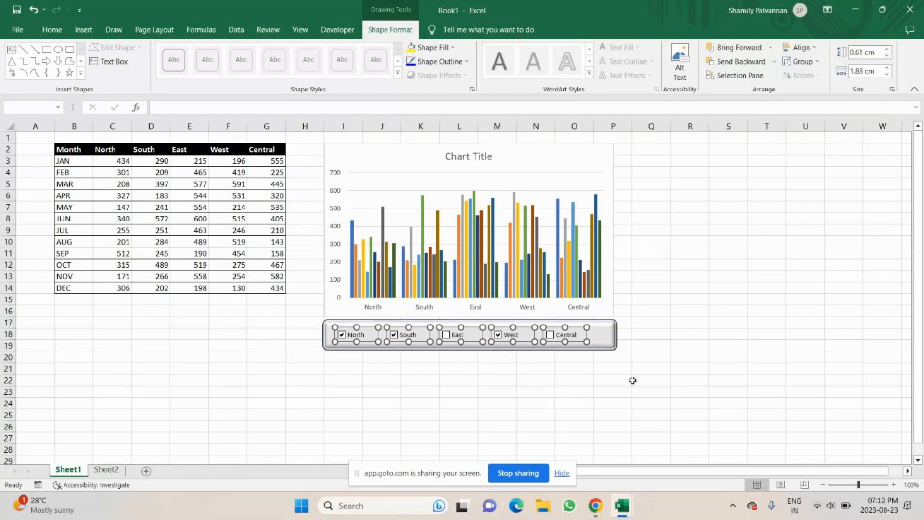
click(496, 405)
Toggle the North, South, East, West and Central checkboxes in turn until all five are cleared
click(342, 336)
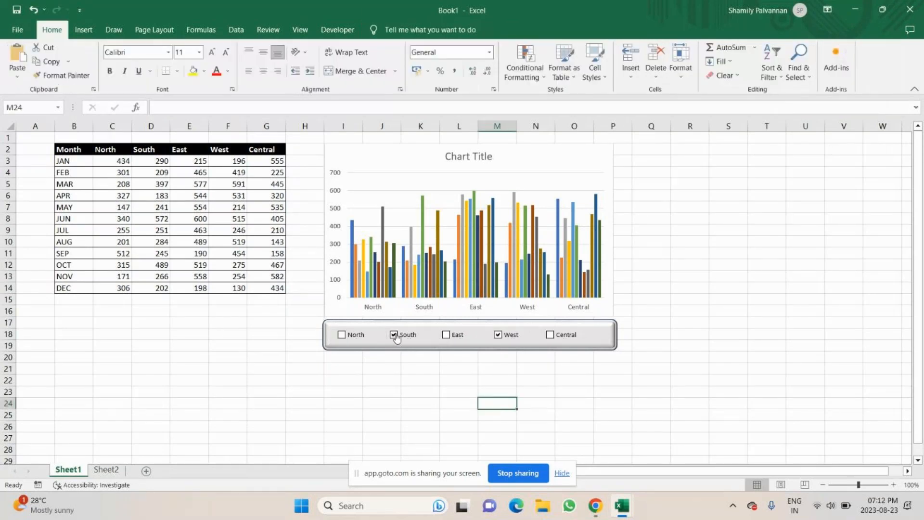
click(394, 335)
click(446, 335)
click(446, 335)
click(498, 335)
click(549, 335)
click(550, 335)
Switch to Sheet2 and enter "select data" in cell B1 beside the notes
mouse_move(596, 509)
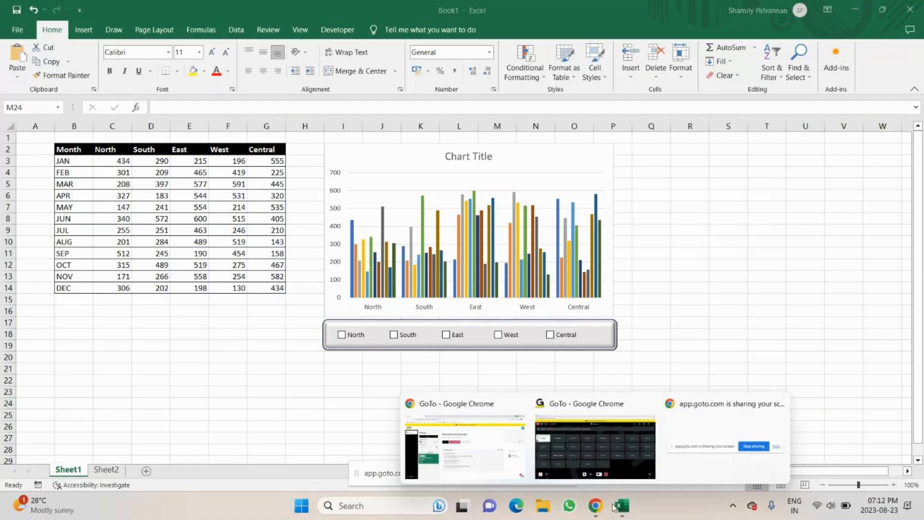
mouse_move(625, 471)
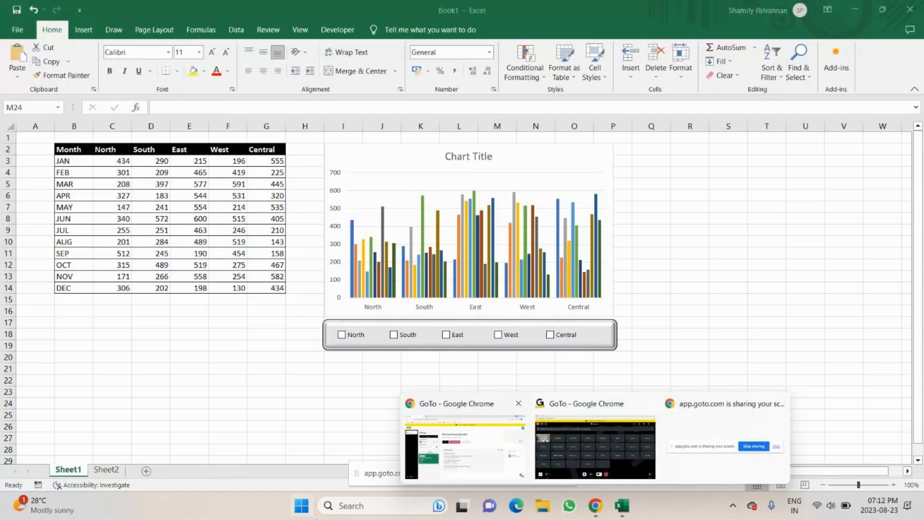
click(106, 469)
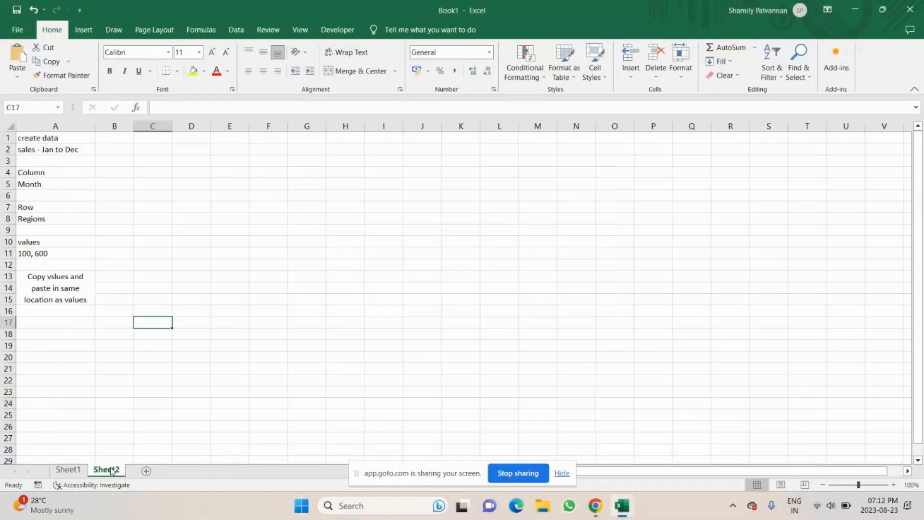
click(42, 324)
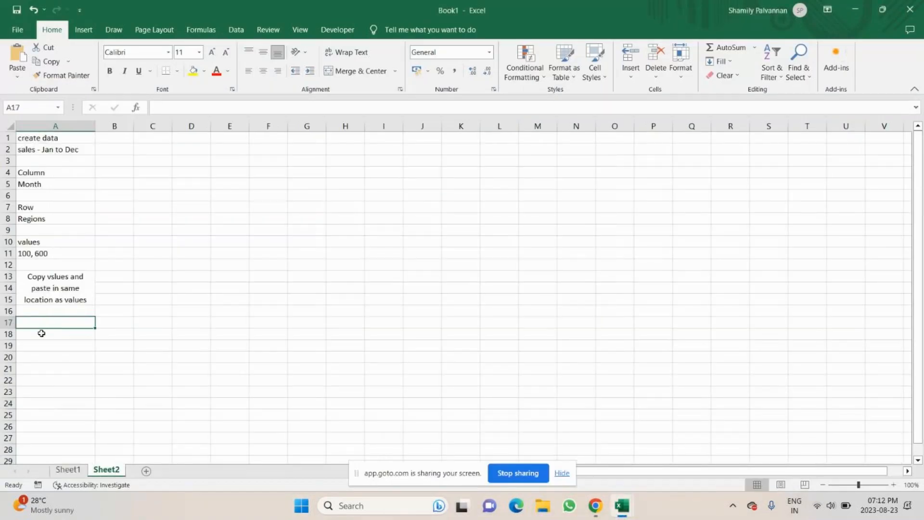
click(113, 139)
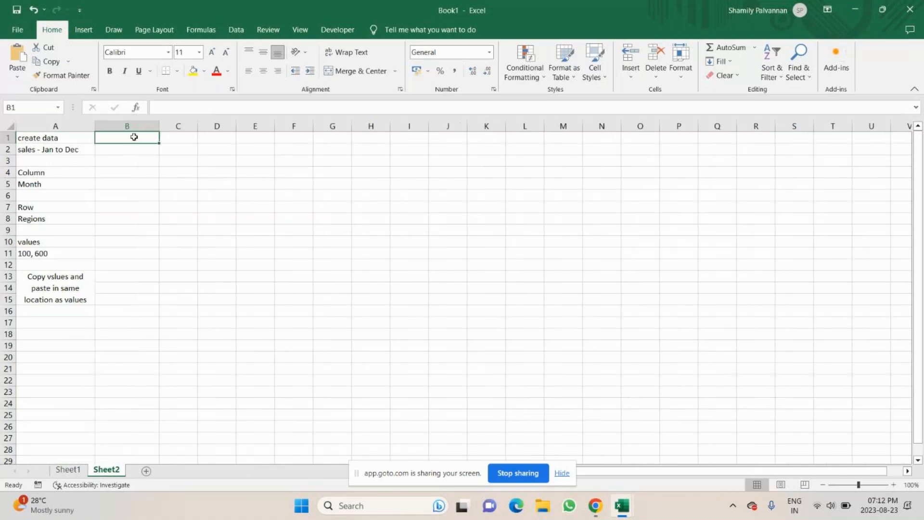
text(Sel)
key(BackSpace)
key(BackSpace)
key(BackSpace)
text(se)
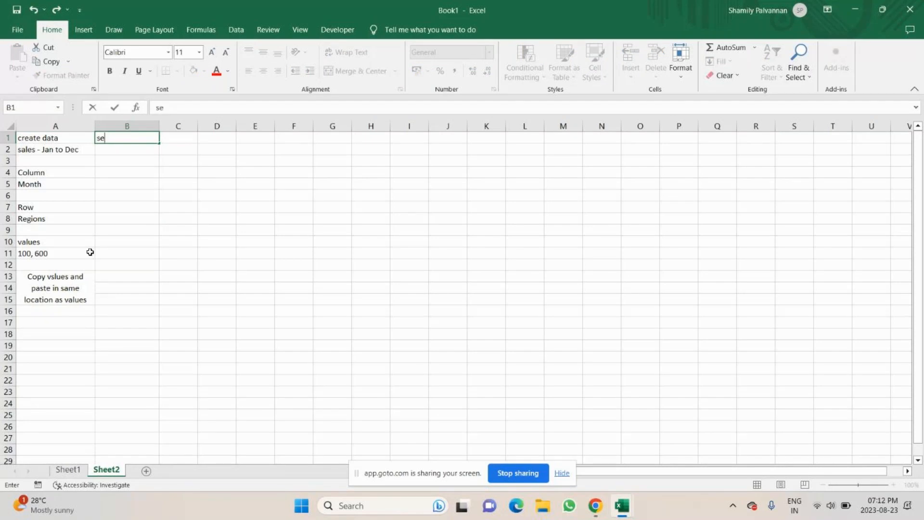
text(lect data)
key(Return)
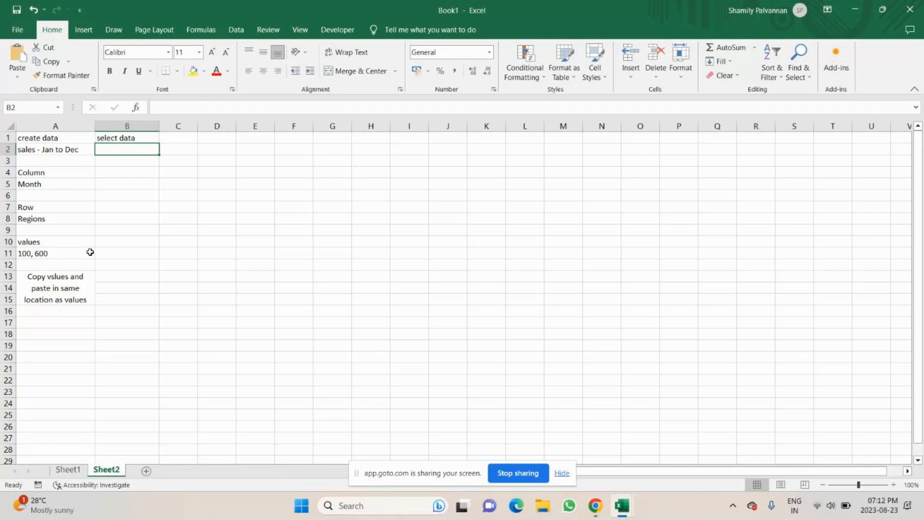
Enter "go to Insert tab" in B2 and "Recommend chart" in B3
text(go to In)
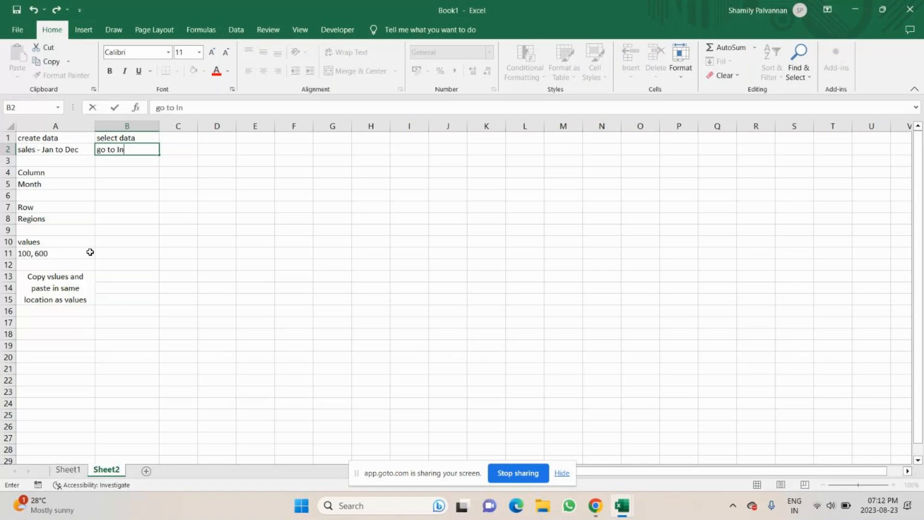
text(sert tab)
key(Return)
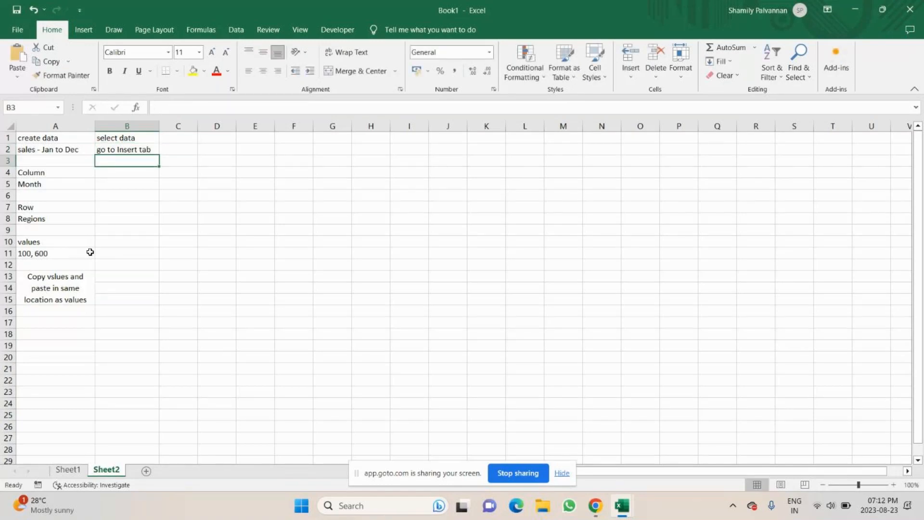
text(Recom)
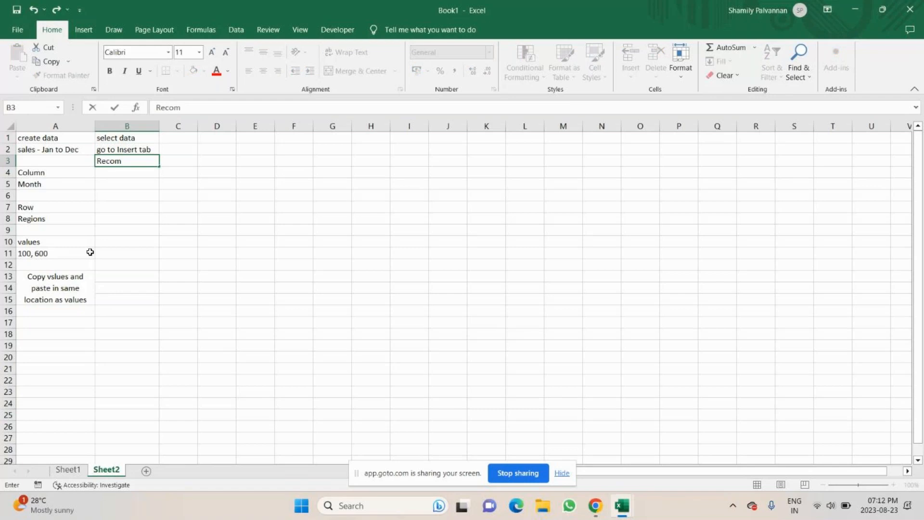
text(mend chart)
key(Return)
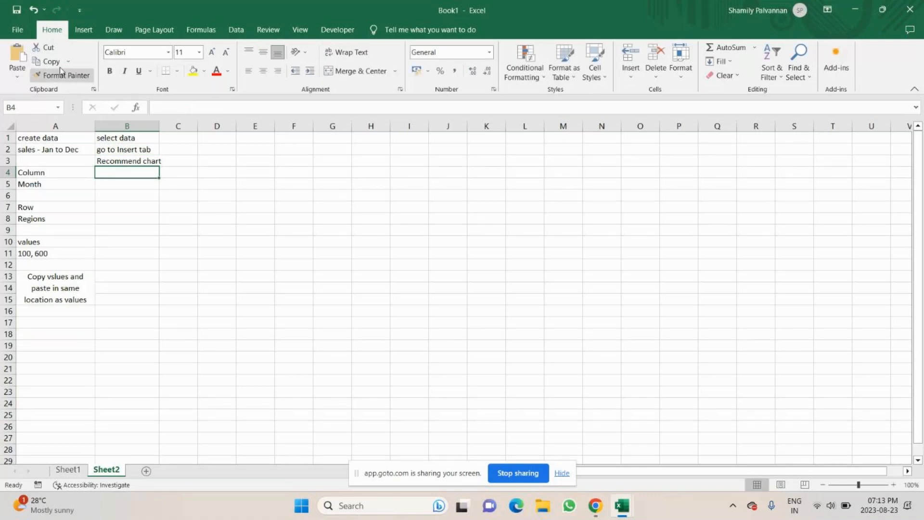
click(83, 29)
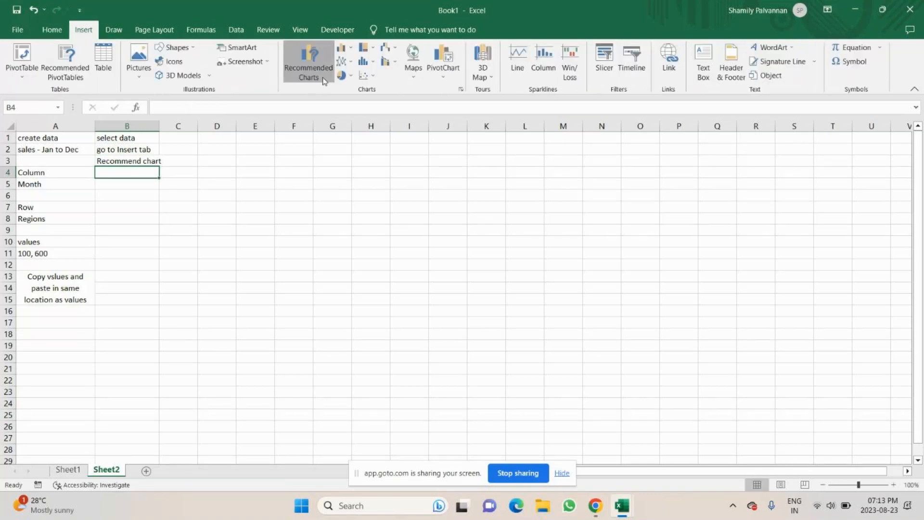
click(308, 67)
key(Escape)
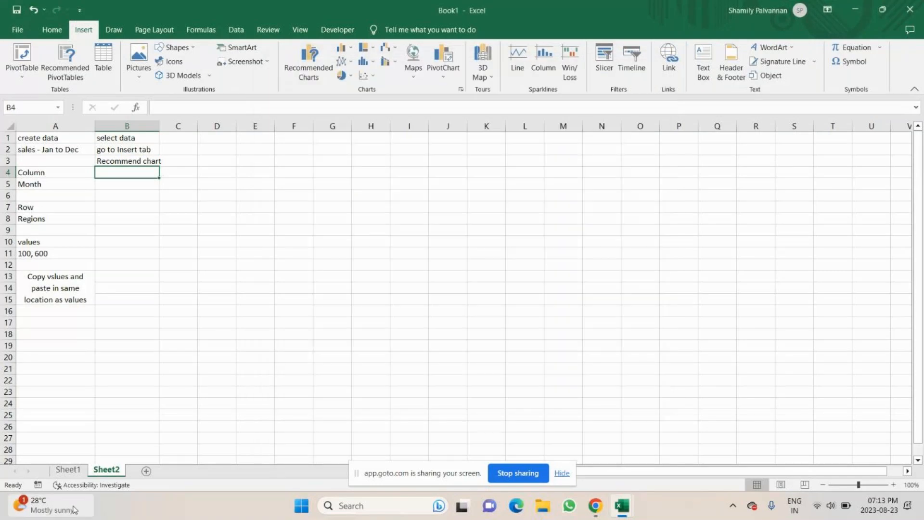
Open the Sheet1 chart's Change Chart Type dialog and review the Clustered Column option under All Charts, then close it
click(68, 469)
click(388, 159)
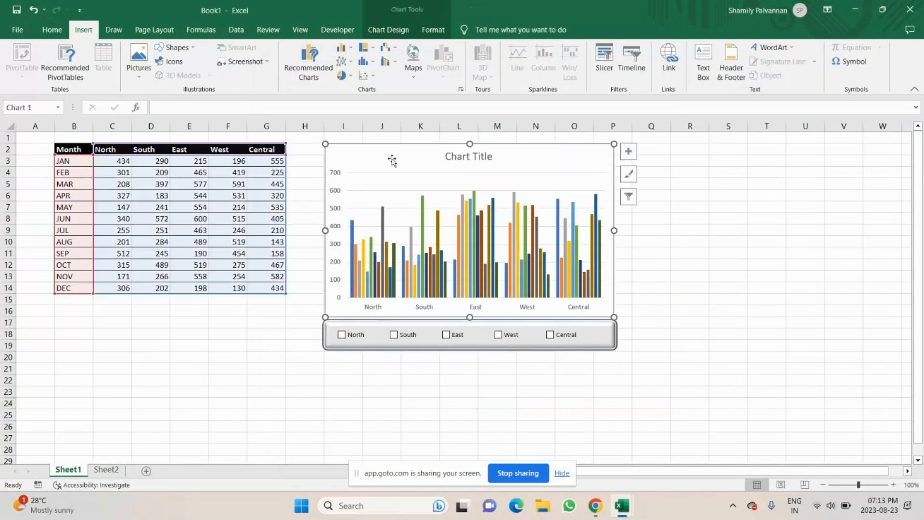
click(304, 56)
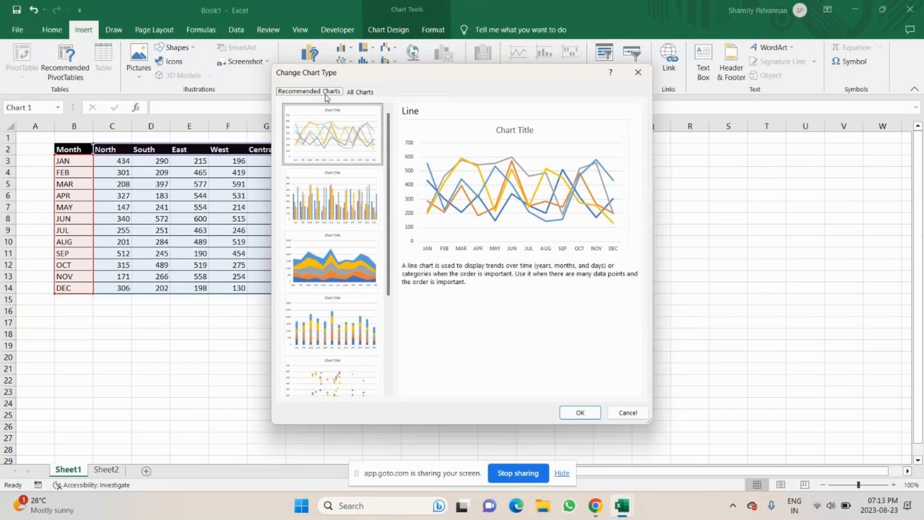
click(361, 91)
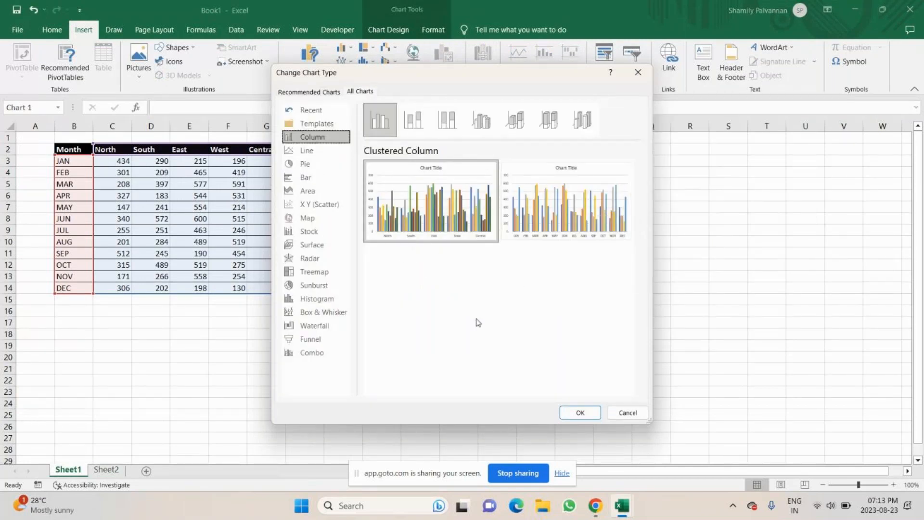
mouse_move(457, 190)
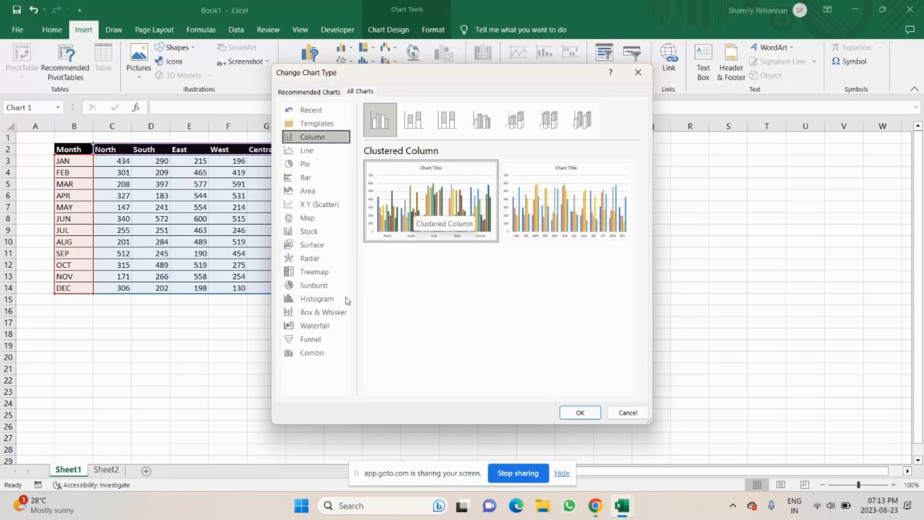
mouse_move(447, 242)
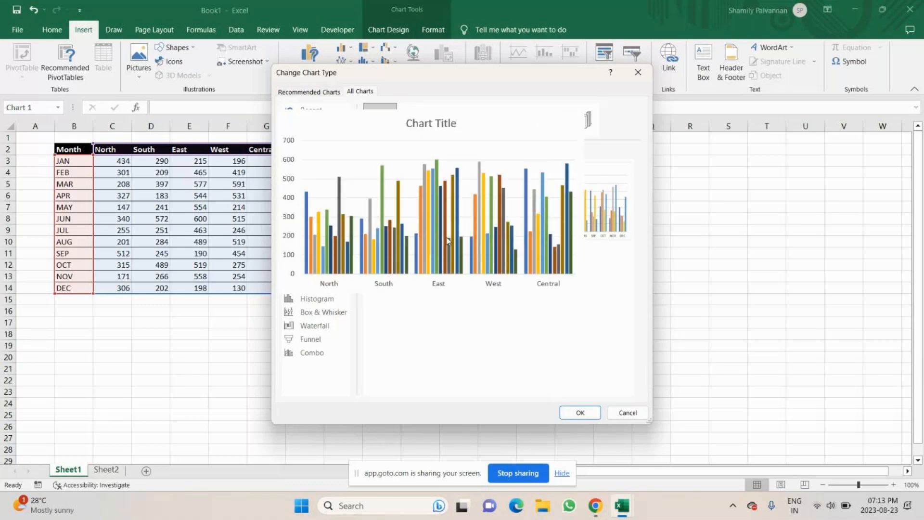
key(alt+Tab)
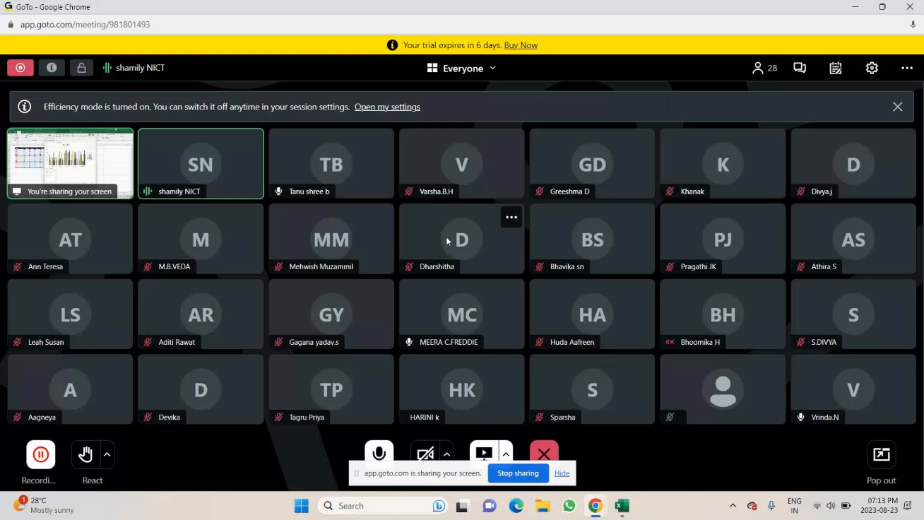
key(alt+Tab)
key(alt+Tab)
key(Tab)
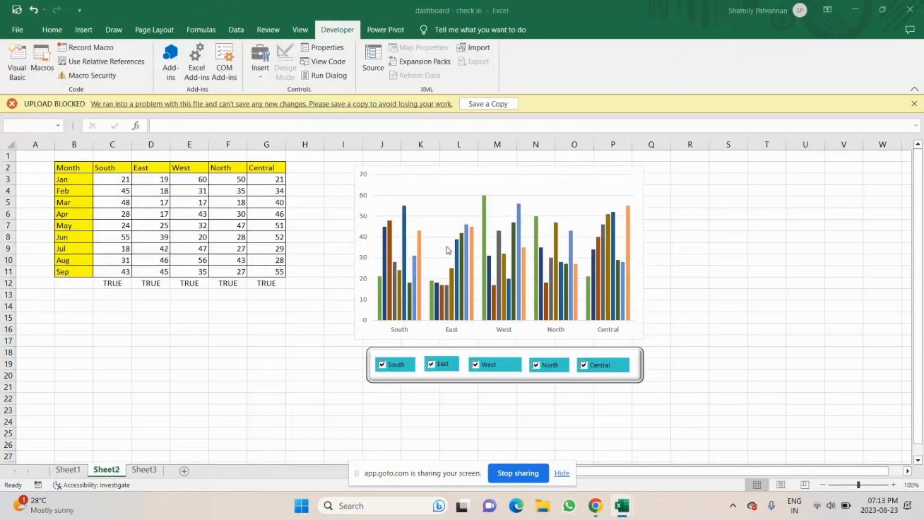
key(alt+Tab)
click(636, 70)
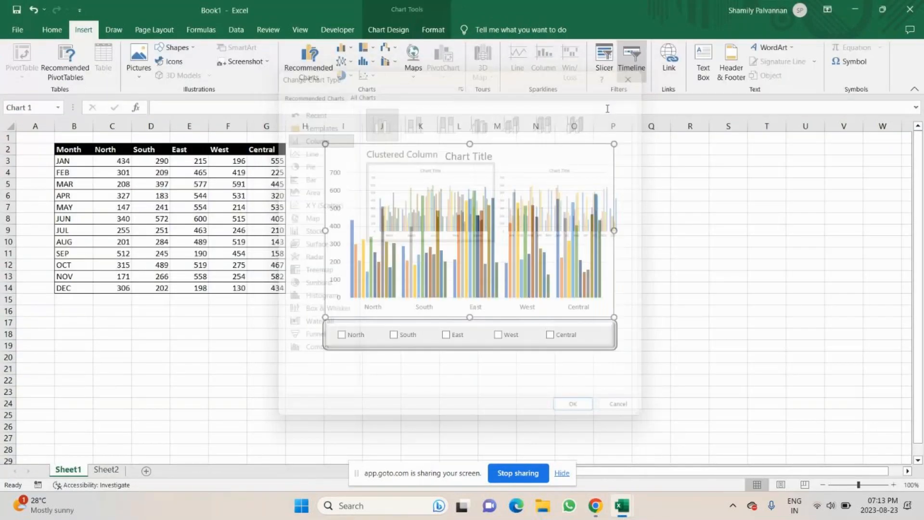
Return to Sheet2 and enter "Cluster Column Chart" in B4
click(115, 471)
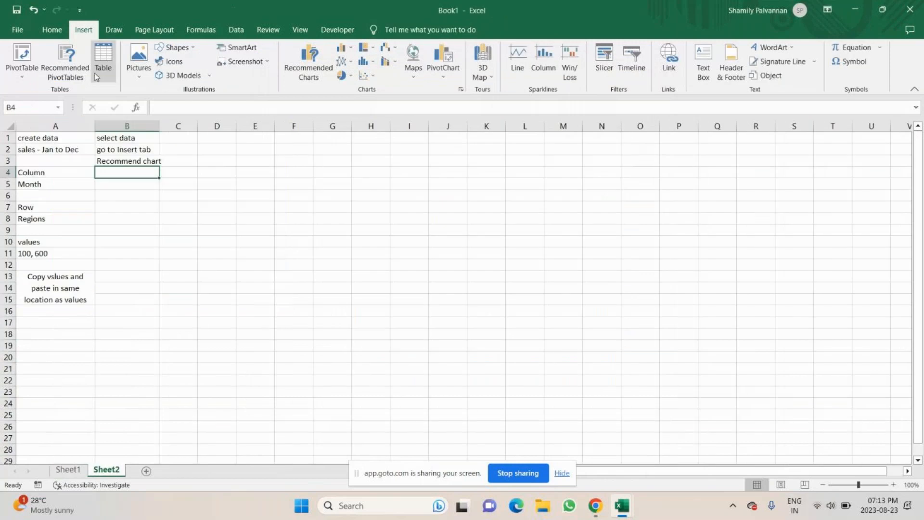
text(Cluster Co)
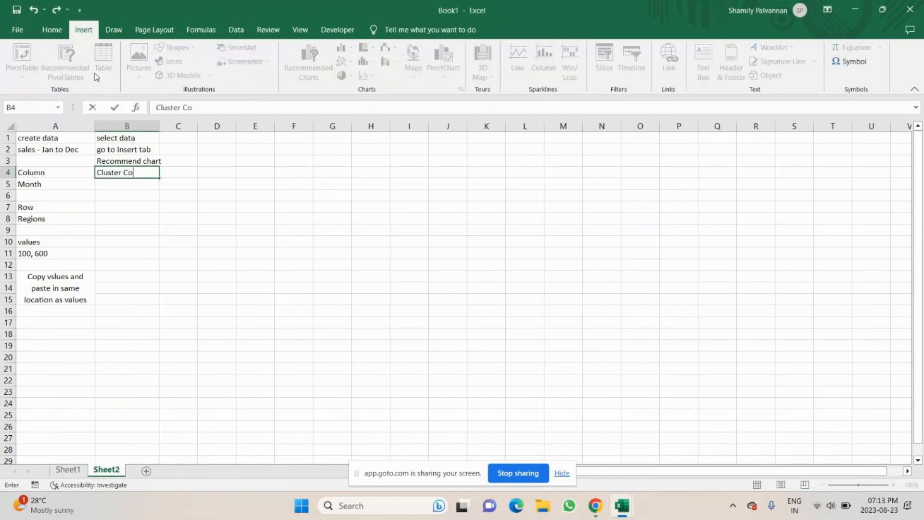
text(lumn Chart)
key(Return)
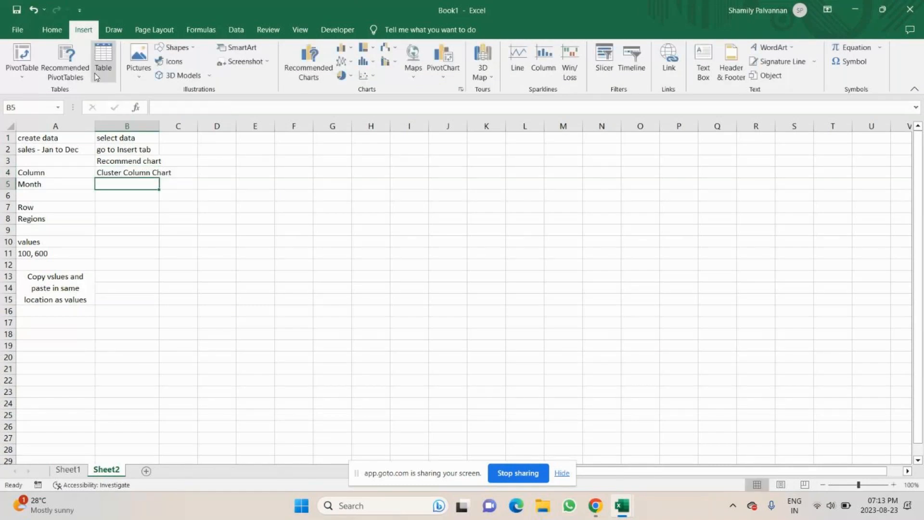
Widen column B and enter "Month in Axis - remove it" in B5
drag(159, 126, 176, 126)
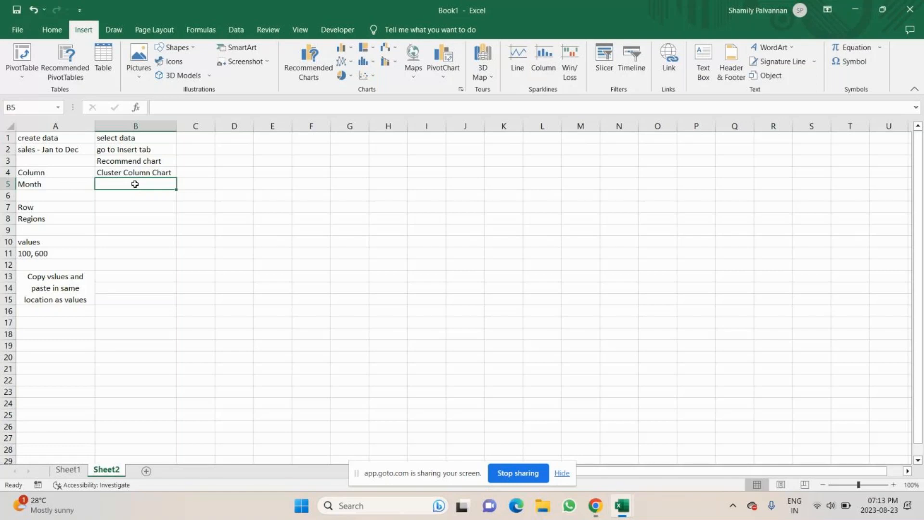
text(R)
key(BackSpace)
text(Month )
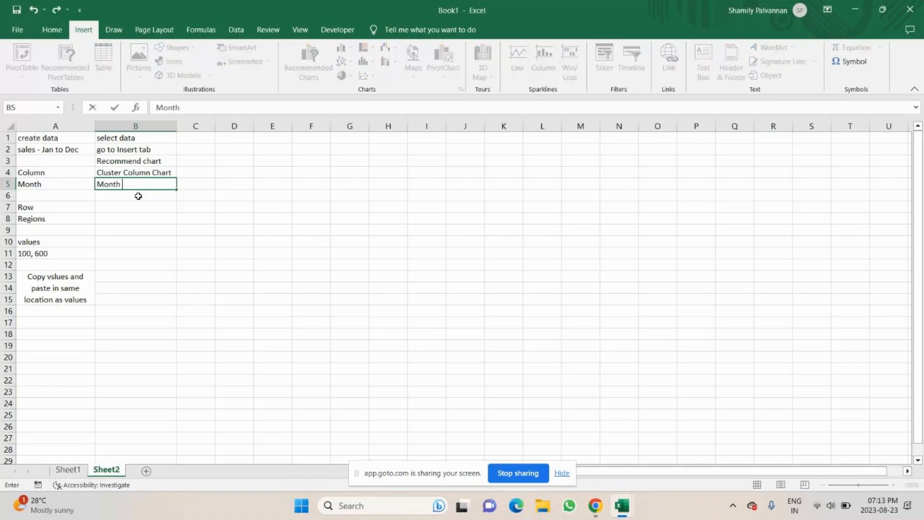
text(in Axis - remove)
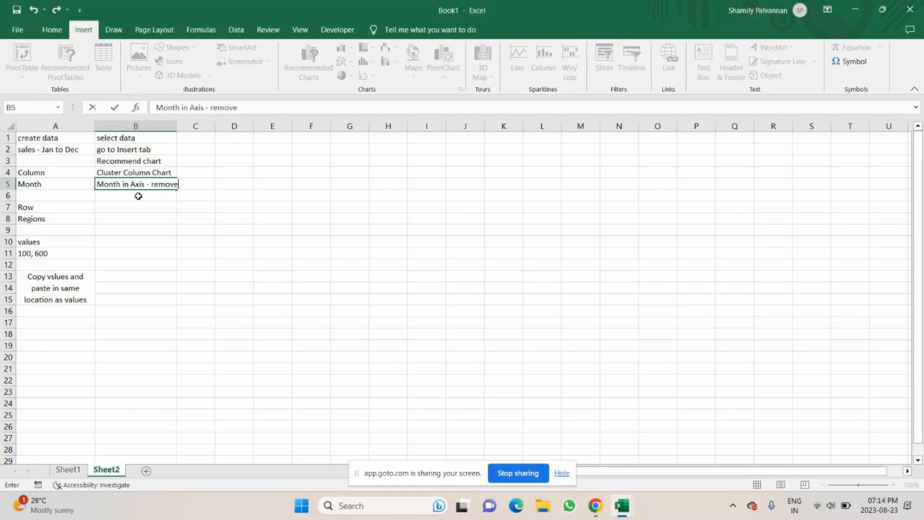
text( it)
key(Return)
key(Return)
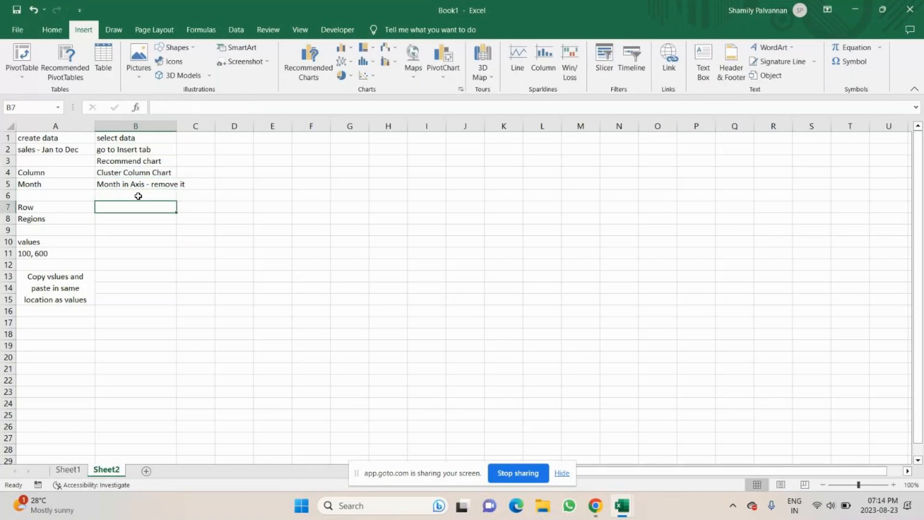
Enter "insert tab" in B7 and "Shapes - Rounded rectangel" in B8
text(insert)
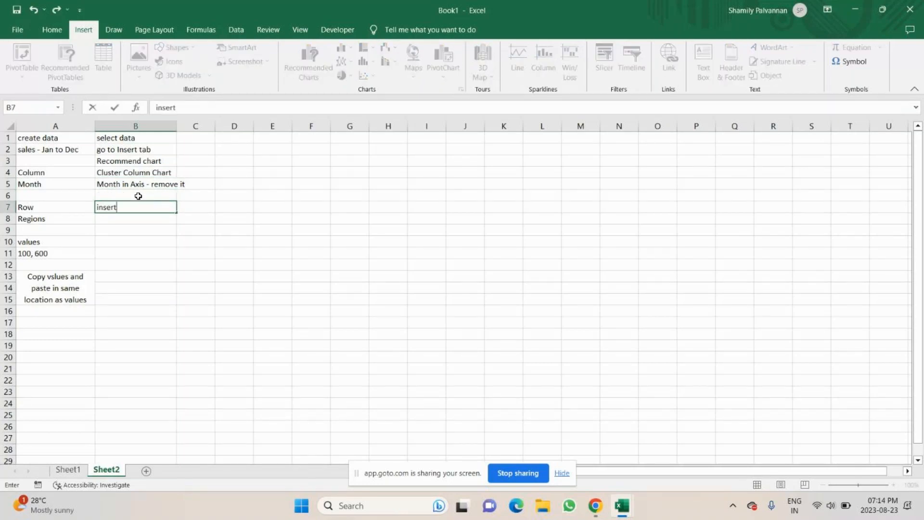
text( tab)
key(Return)
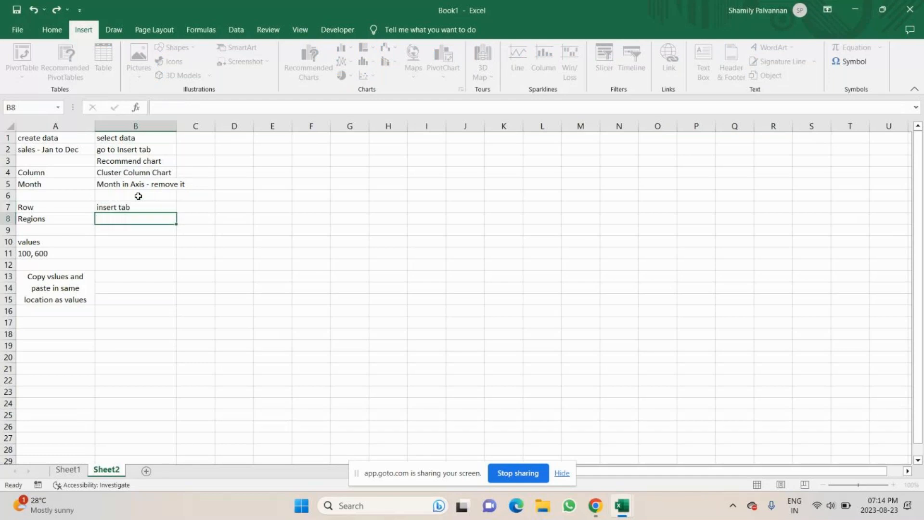
text(Shapes - R)
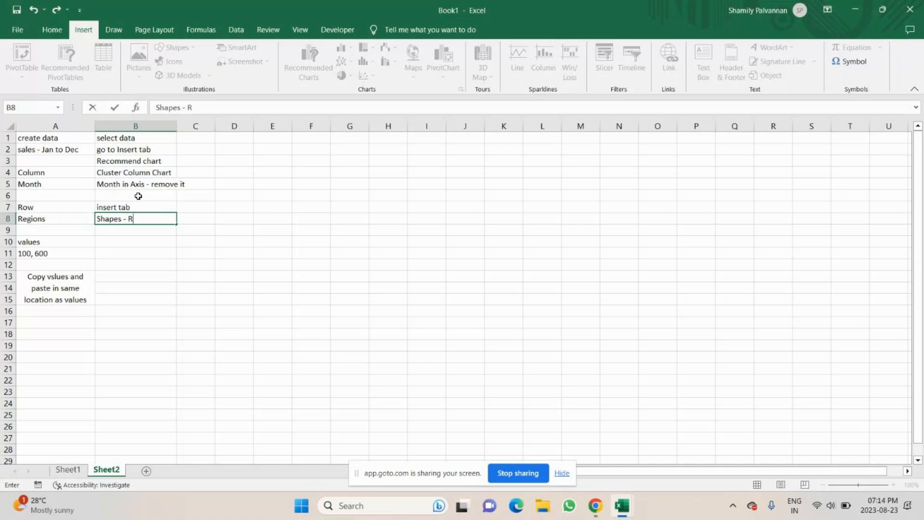
text(ounded recttange)
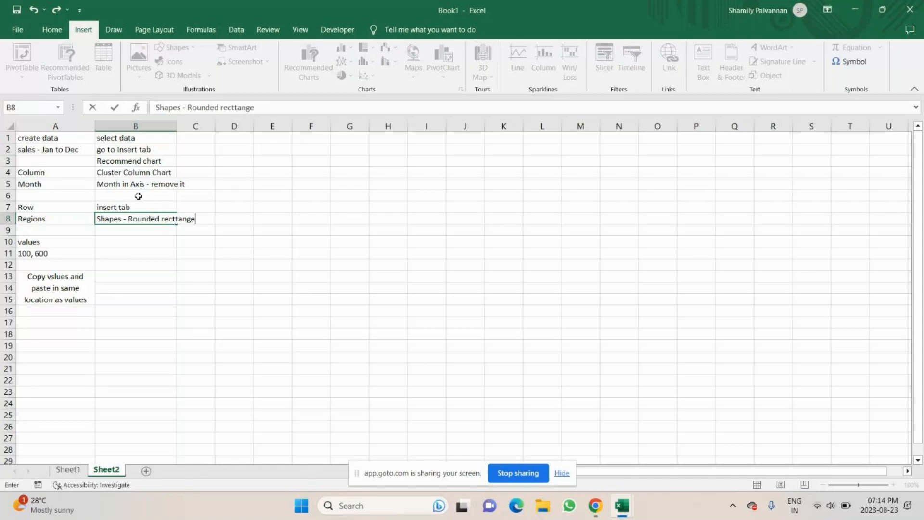
key(BackSpace)
key(BackSpace)
key(BackSpace)
key(BackSpace)
key(BackSpace)
text(angel)
key(Return)
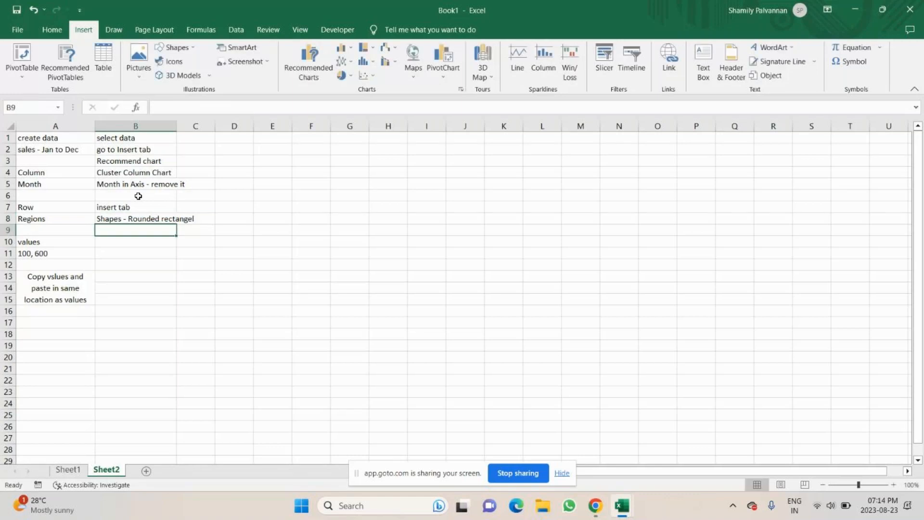
Correct the note in B8 to read "Shapes - Rounded rectangle"
scroll(159, 195, down, 1)
click(142, 184)
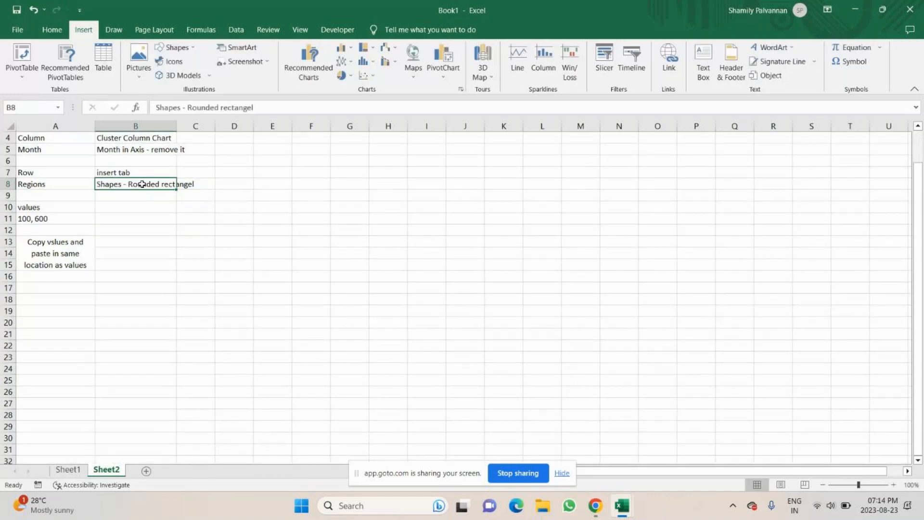
click(266, 109)
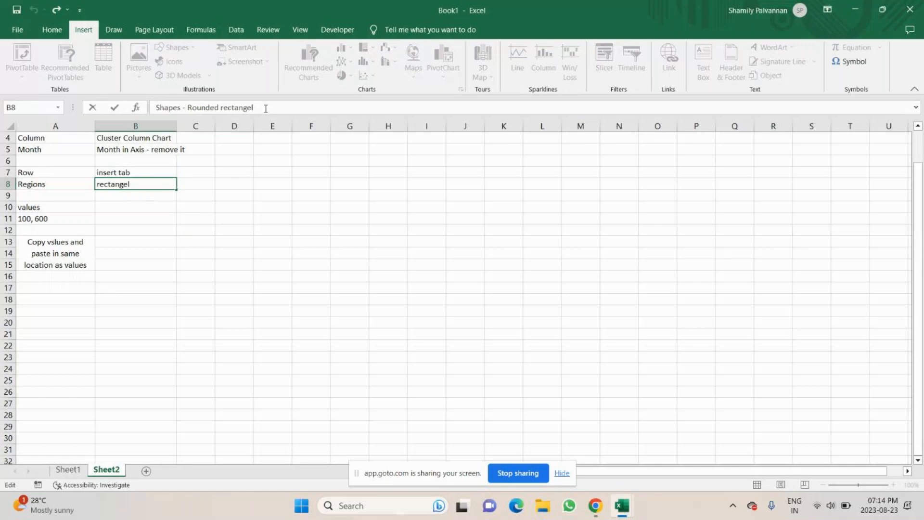
key(BackSpace)
key(BackSpace)
text(le)
key(Return)
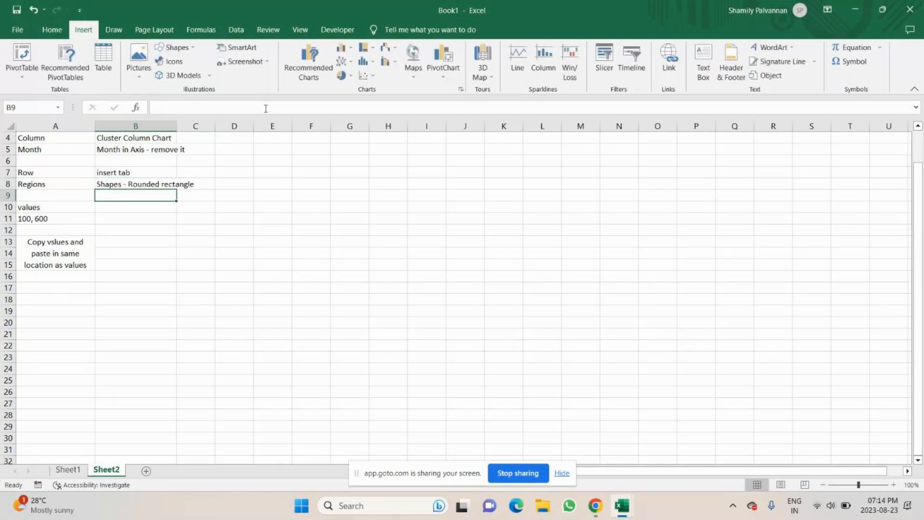
Enter "Color -" in B9 and review the checkbox panel's Shape Format options on Sheet1 before returning to Sheet2
text(Color)
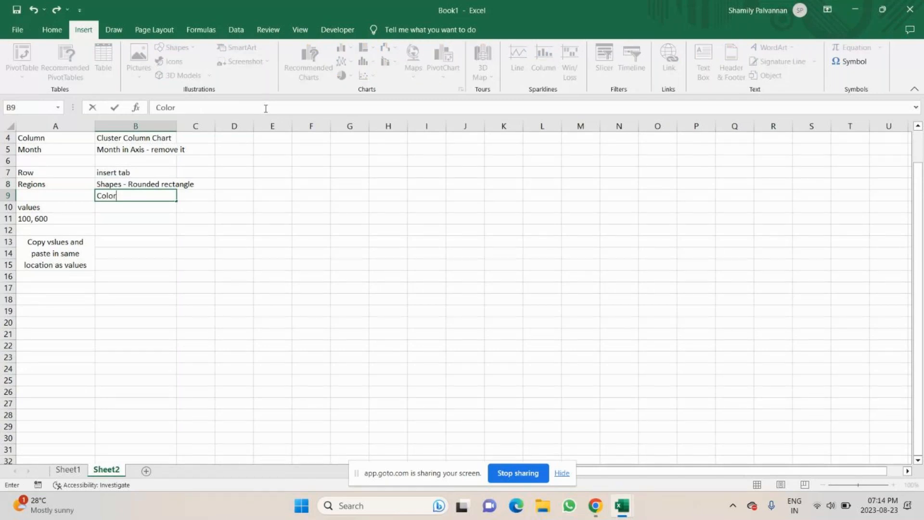
text( -)
click(68, 469)
click(423, 336)
click(433, 351)
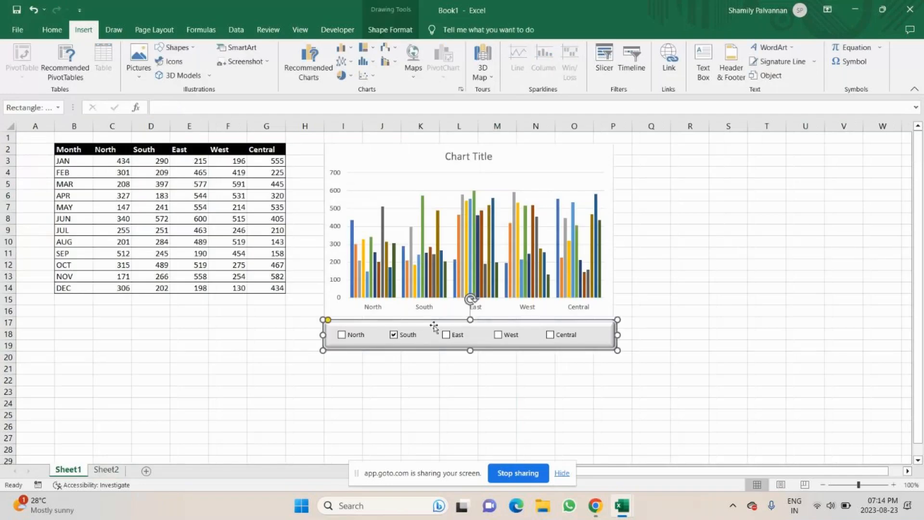
click(392, 30)
key(alt+Tab)
key(alt+Tab)
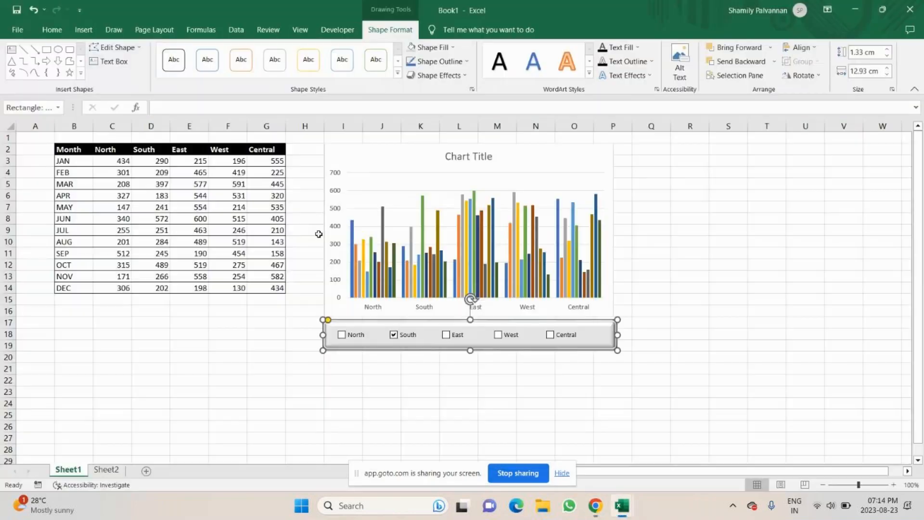
click(104, 469)
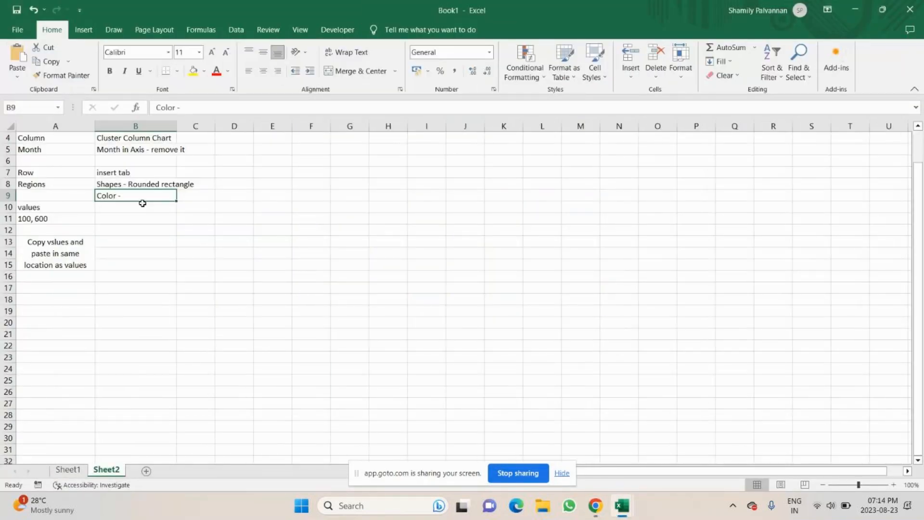
Complete the note in B9 so it reads "Color - Shapes effects"
double_click(146, 196)
text(Sa)
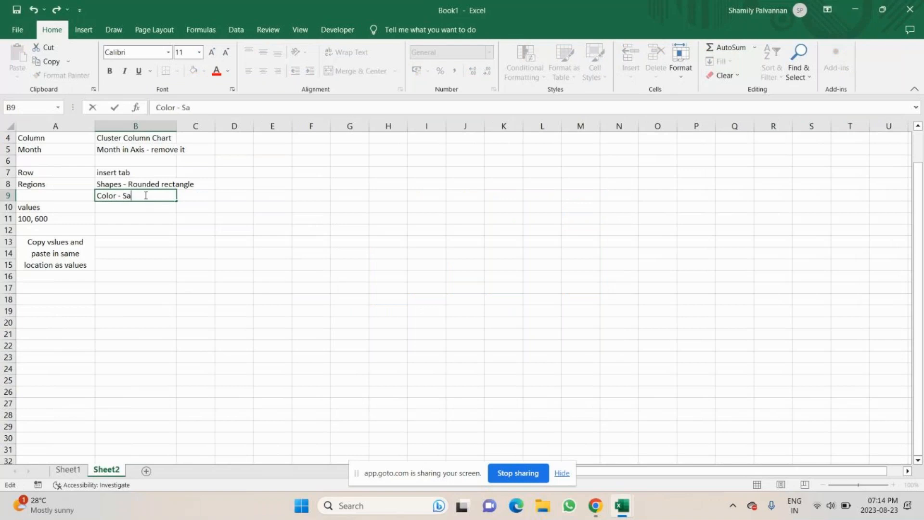
key(BackSpace)
text(hapes effects)
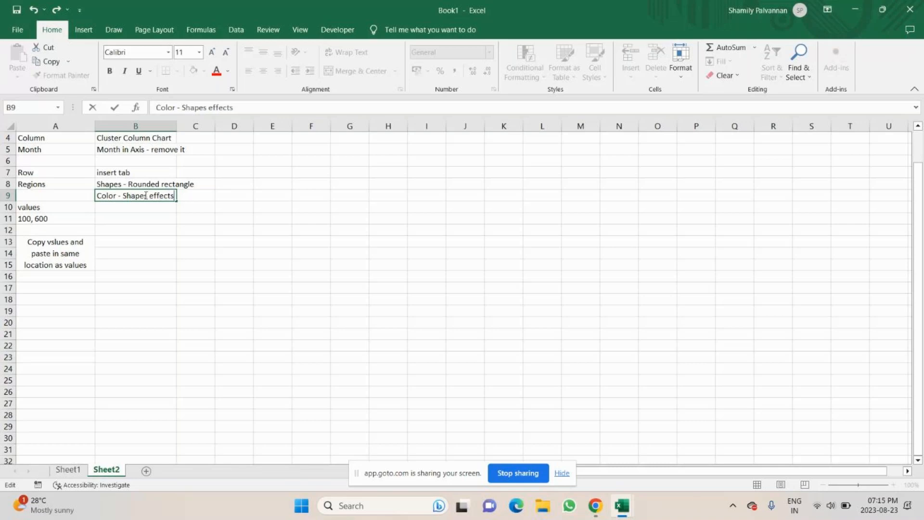
key(Return)
key(Return)
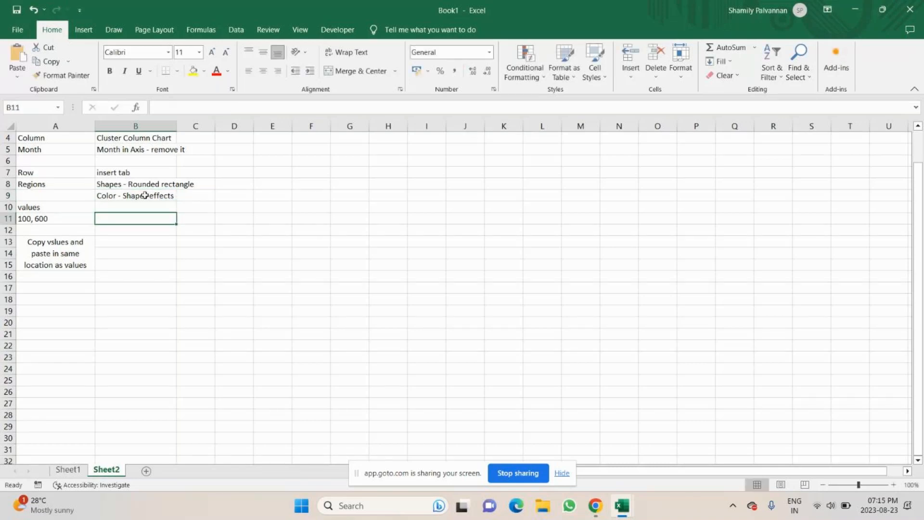
Enter "Enable developer tab" in B11
text(Enable )
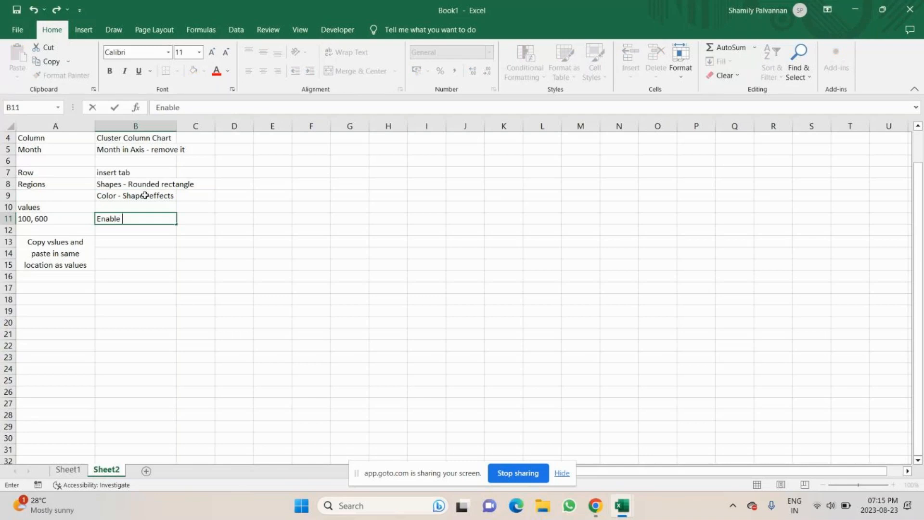
text(developwee)
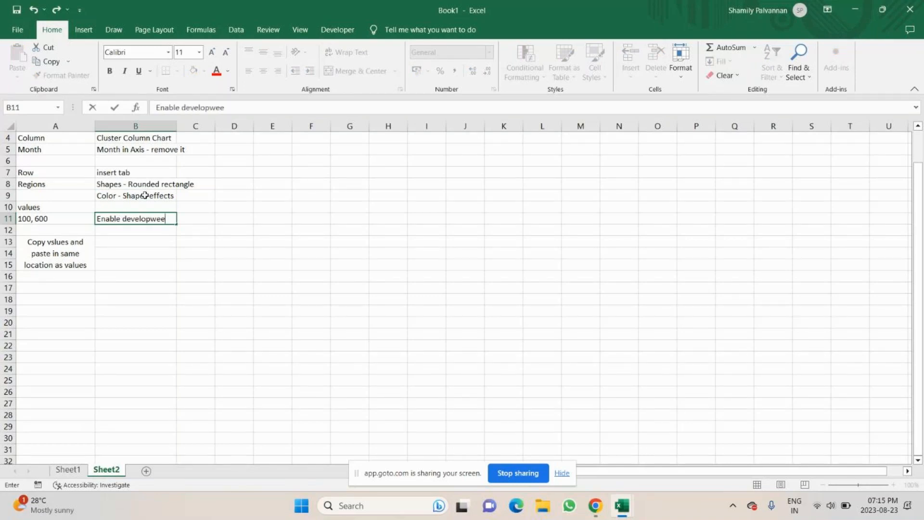
key(BackSpace)
key(BackSpace)
key(BackSpace)
text(er tab)
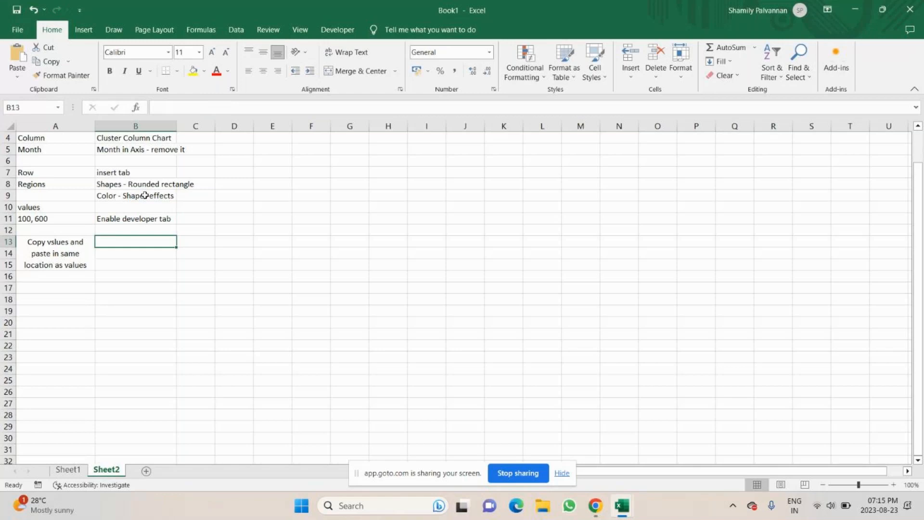
key(Up)
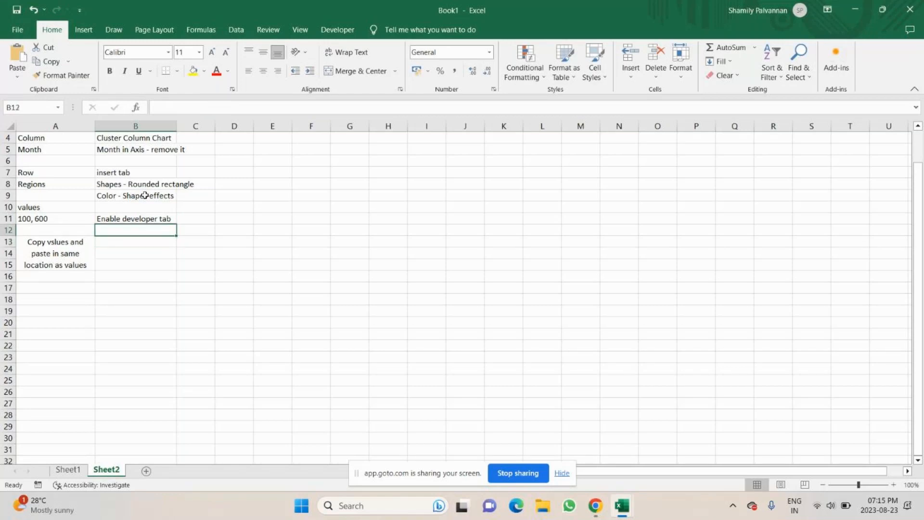
Enter "go for insert - select - Check in" in B12
click(338, 29)
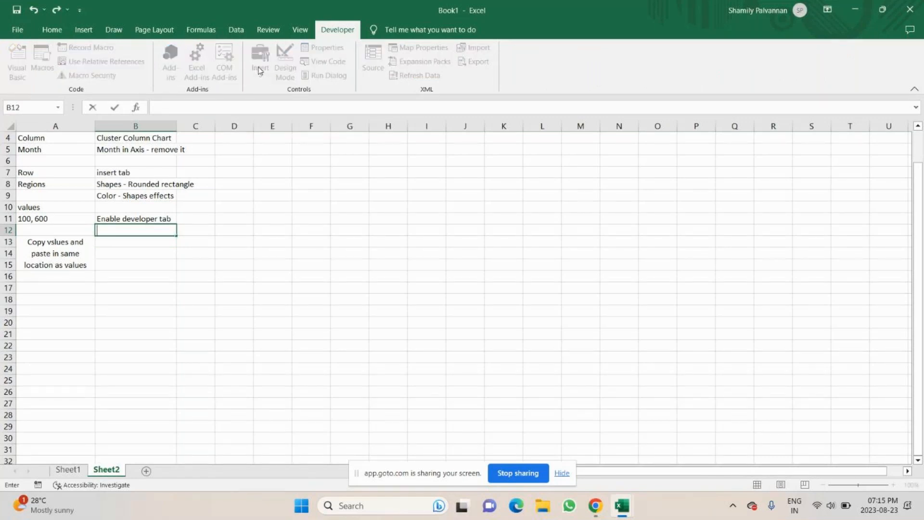
text(go for insert -)
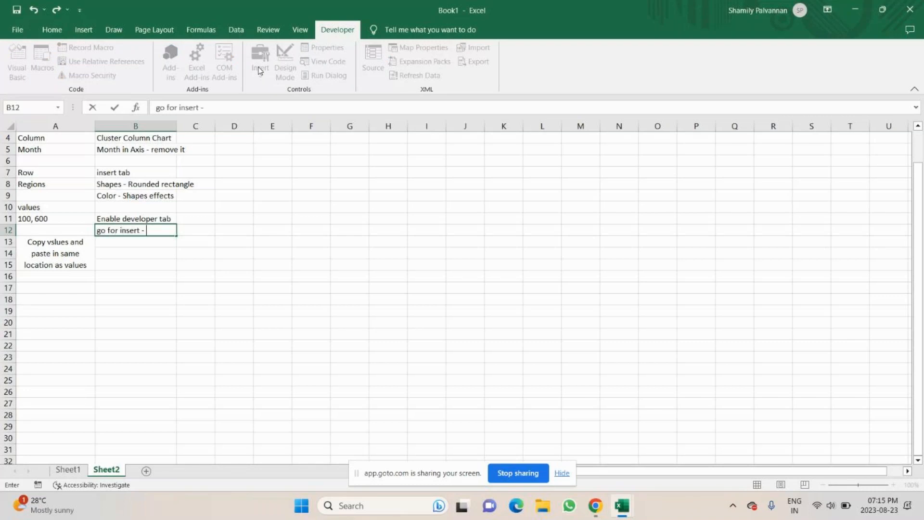
text( select - Check ing)
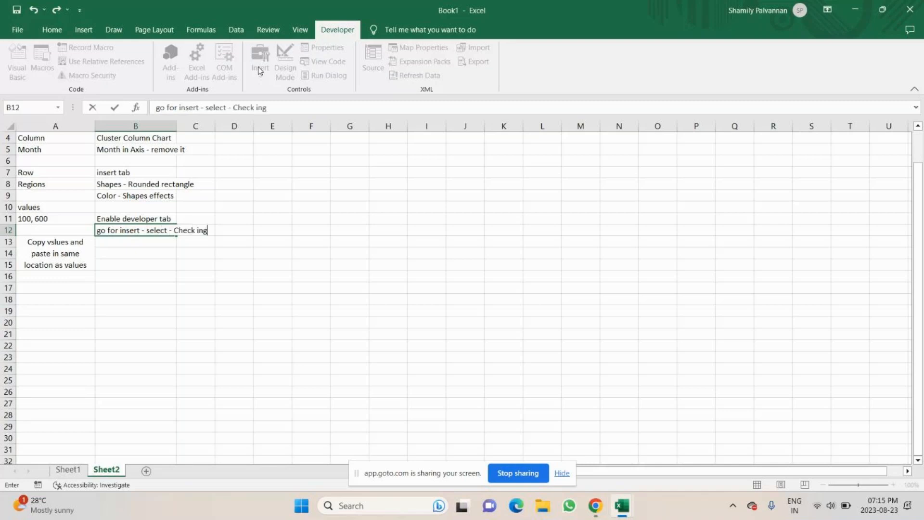
key(BackSpace)
key(Return)
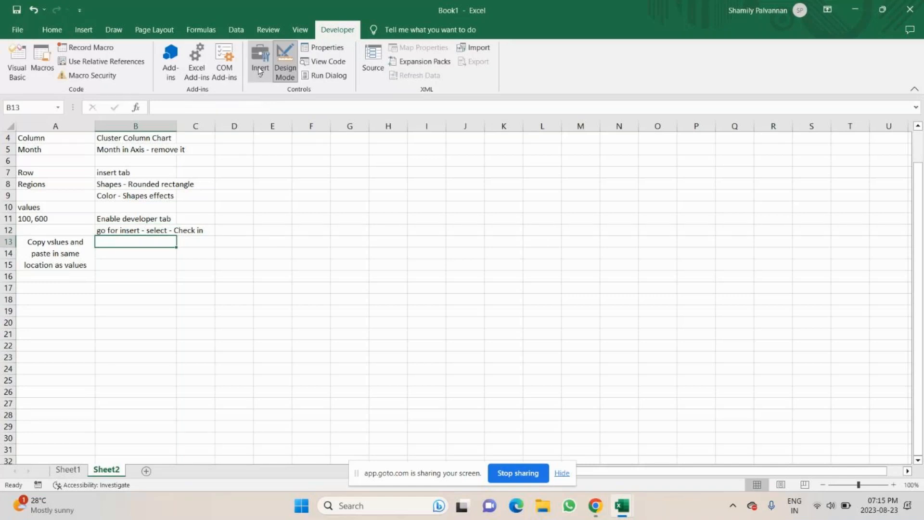
Enter "enable" in B13
text(pa)
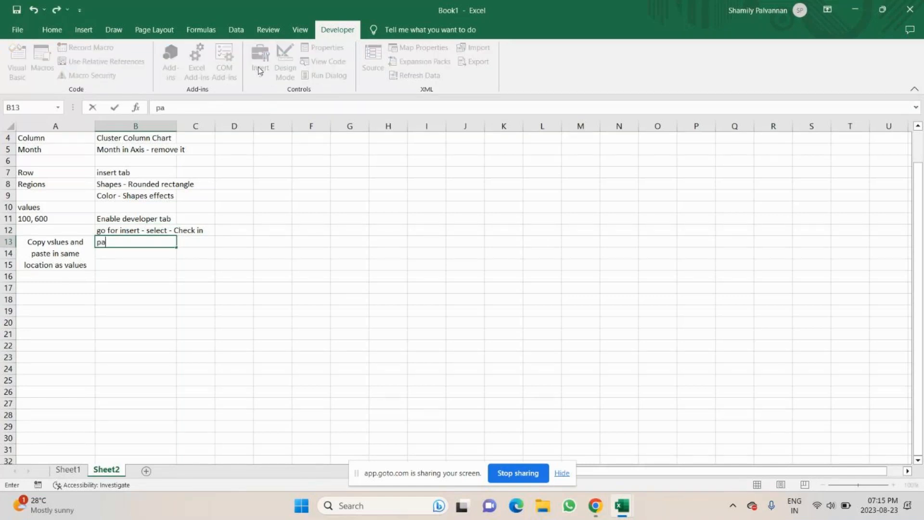
key(BackSpace)
key(BackSpace)
text(enabl)
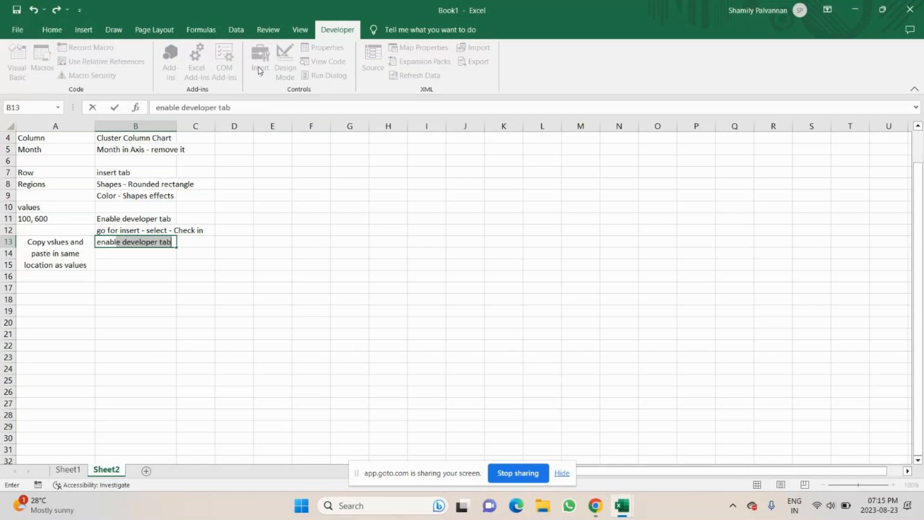
text(e)
key(Return)
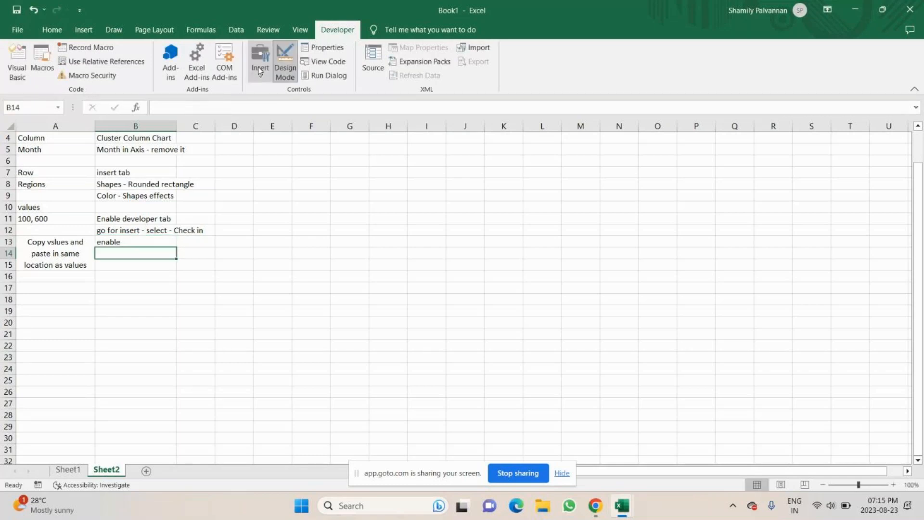
Enter "copy paste - as per required number (region)" in B14
text(copy p)
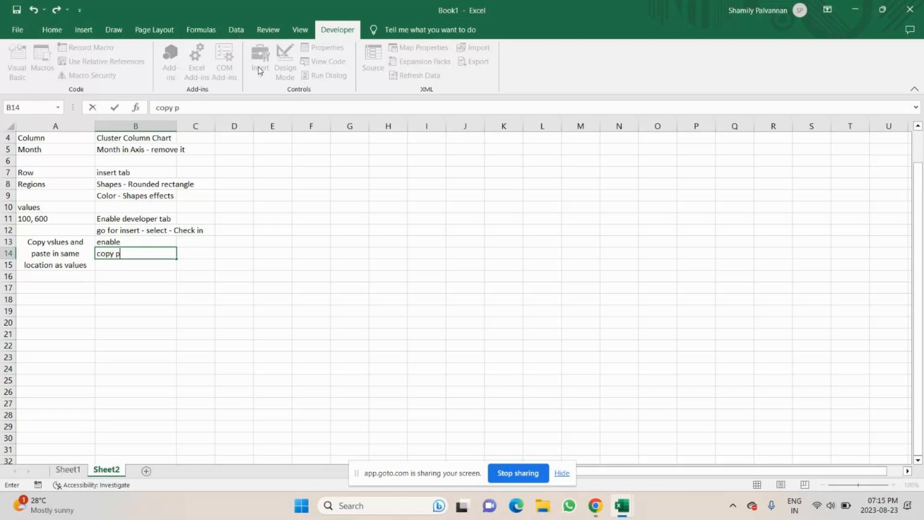
text(aste - as per re)
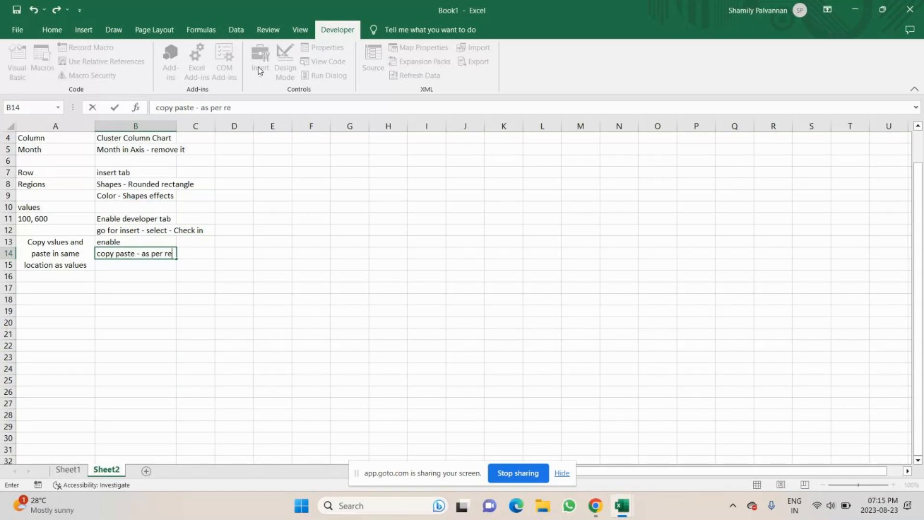
text(quired number ()
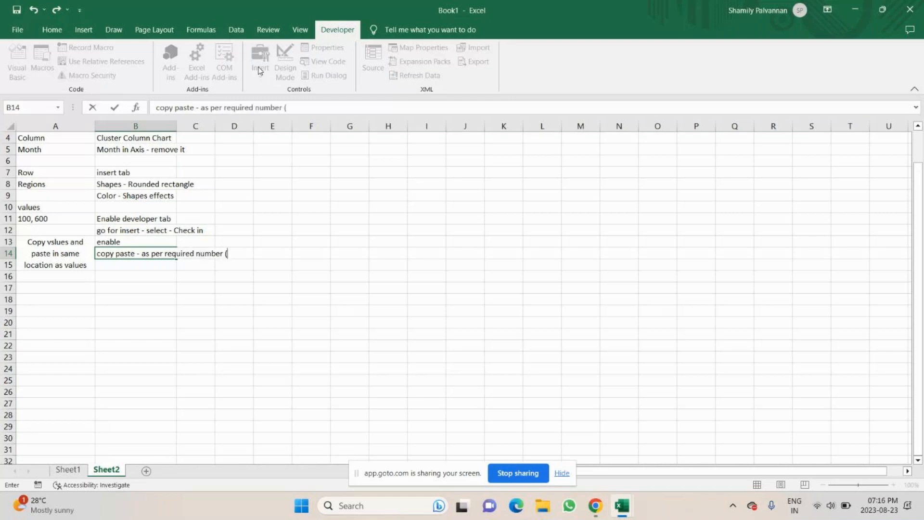
text(region))
key(Return)
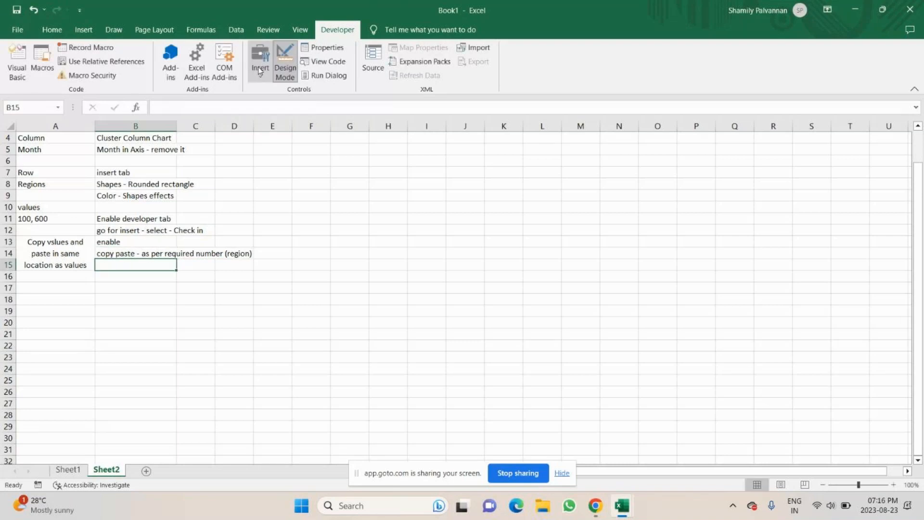
Merge and center B14:B15 and wrap its text
drag(144, 258, 139, 267)
click(53, 30)
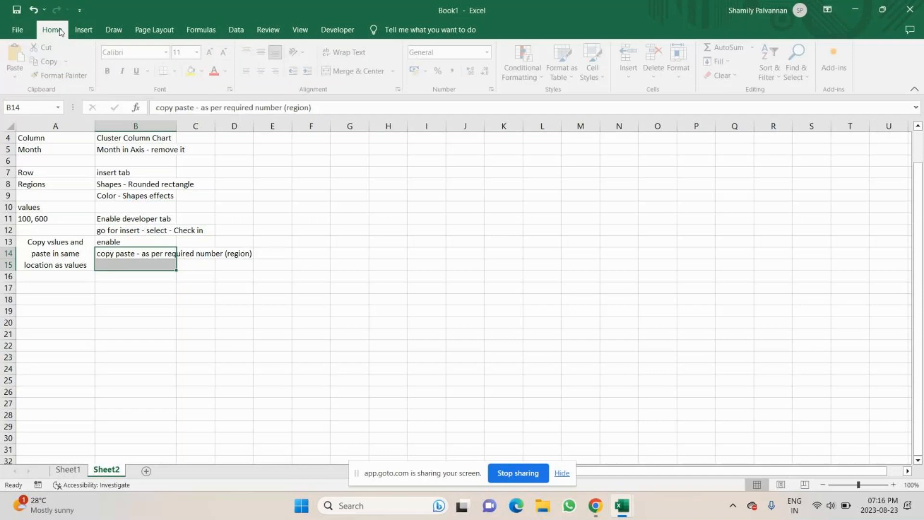
click(358, 70)
click(365, 53)
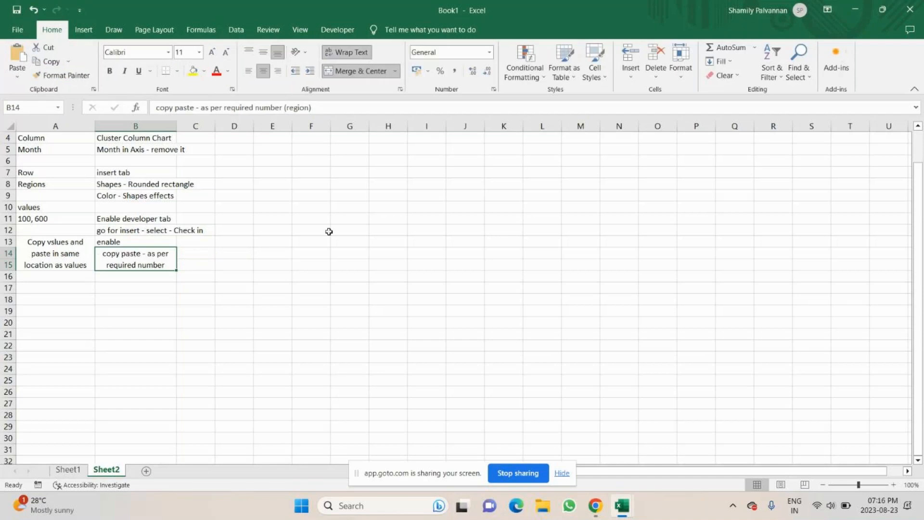
click(205, 294)
click(160, 226)
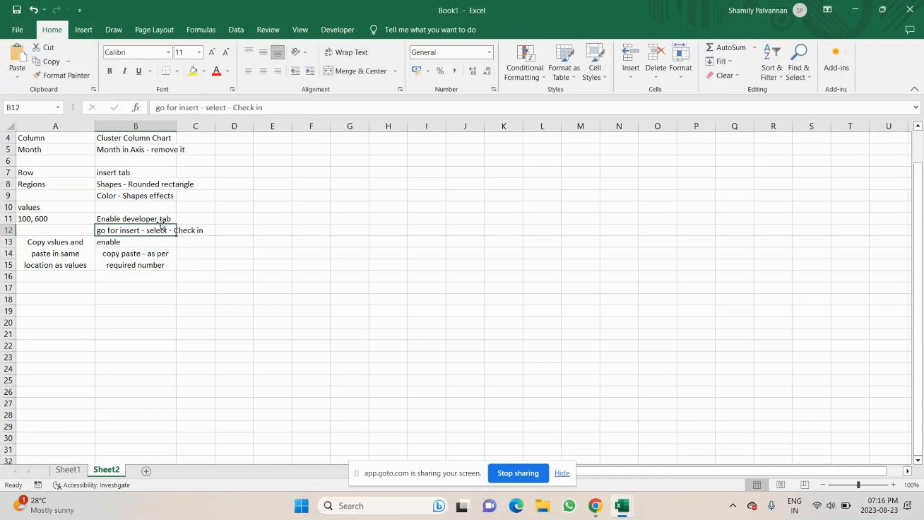
click(346, 52)
click(160, 184)
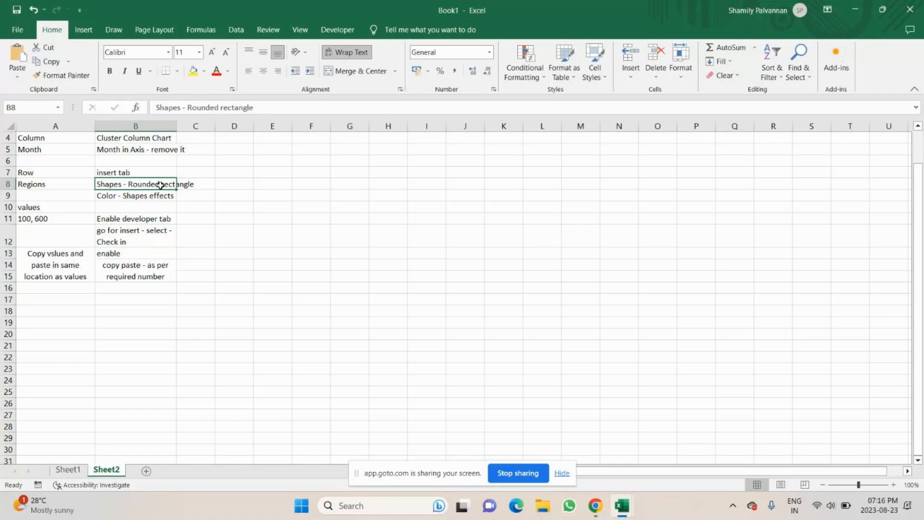
click(351, 52)
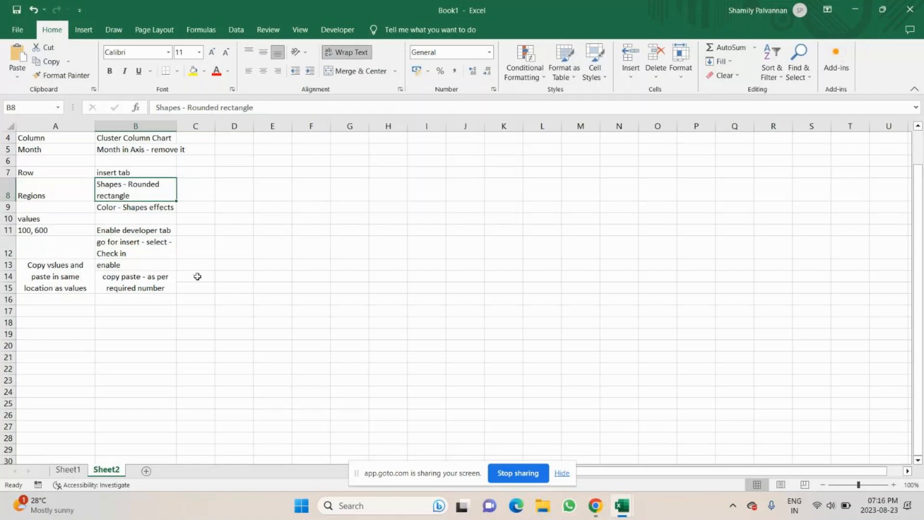
key(ctrl+z)
key(ctrl+z)
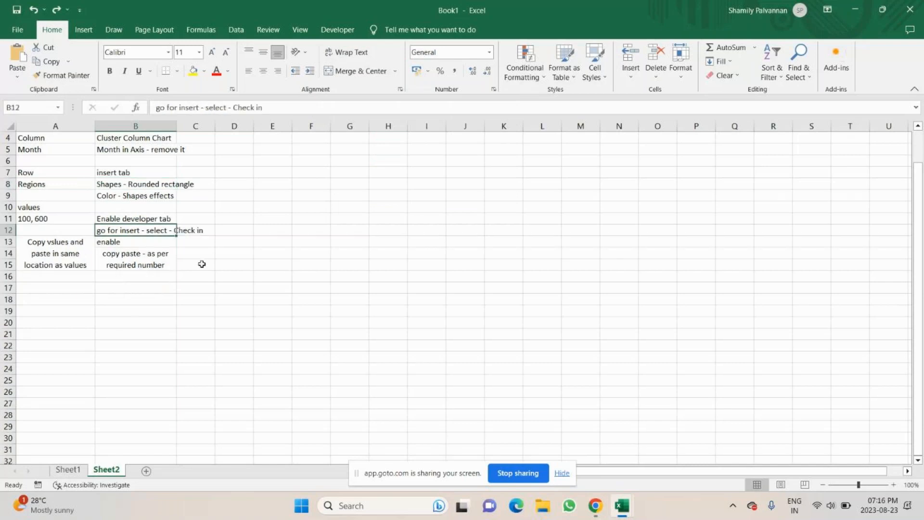
Widen column B so the notes fit on one line
click(196, 242)
drag(177, 125, 209, 125)
key(alt+Tab)
key(alt+Tab)
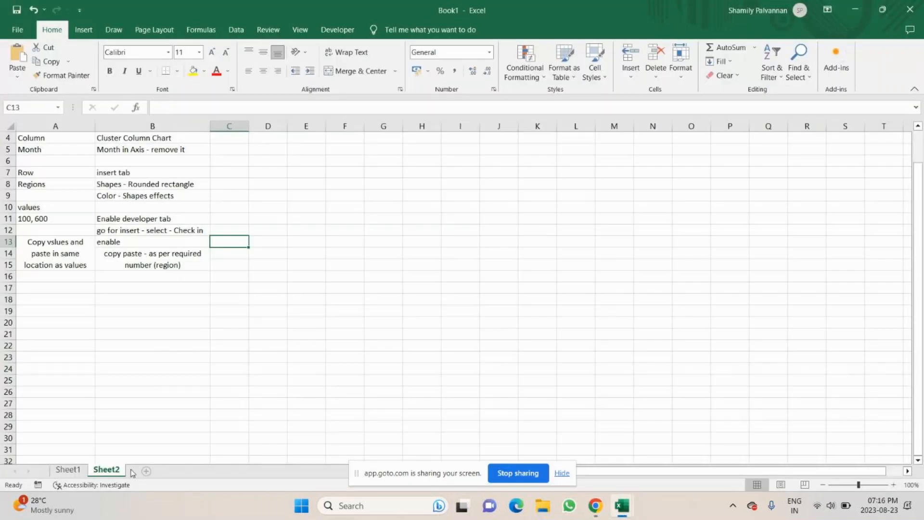
On Sheet1, tick the North, East, West and Central checkboxes, then return to Sheet2
click(68, 470)
click(358, 336)
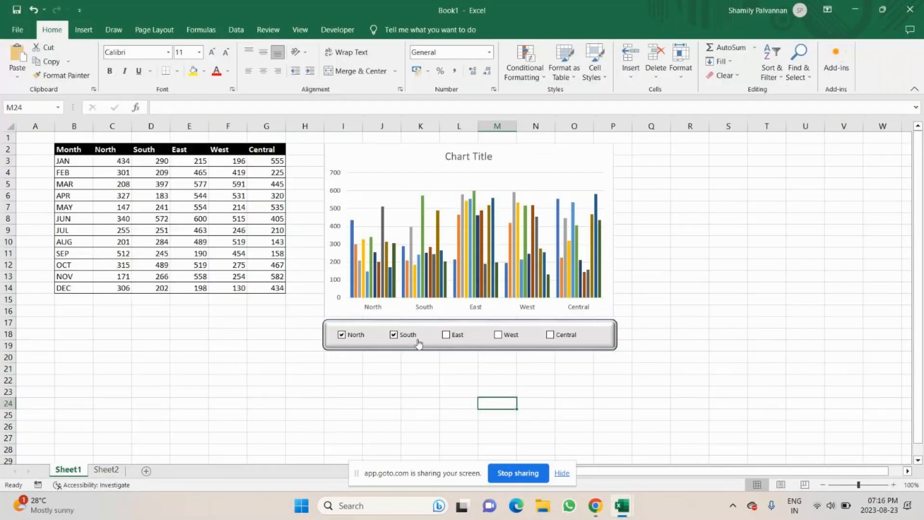
click(447, 336)
click(499, 336)
click(550, 336)
key(alt+Tab)
key(alt+Tab)
click(108, 470)
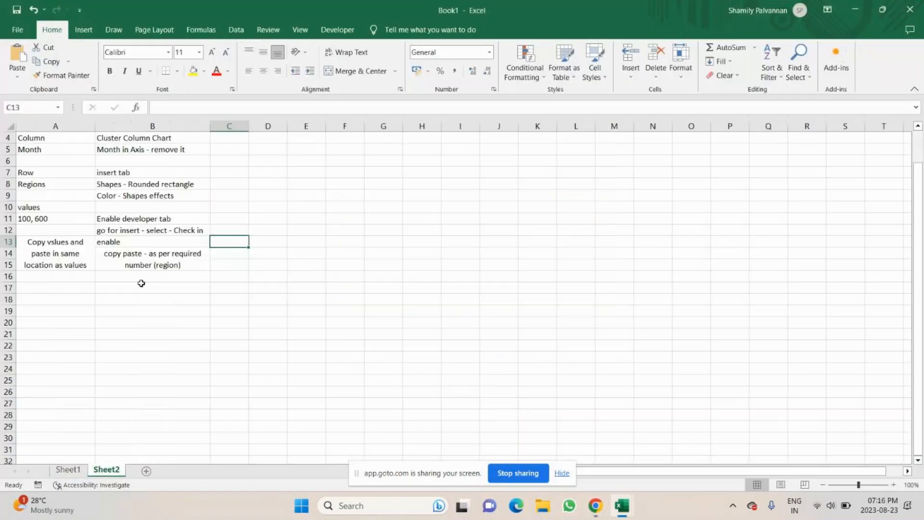
Add the note "rename - Check in" in B17 on Sheet2
click(141, 284)
text(rena)
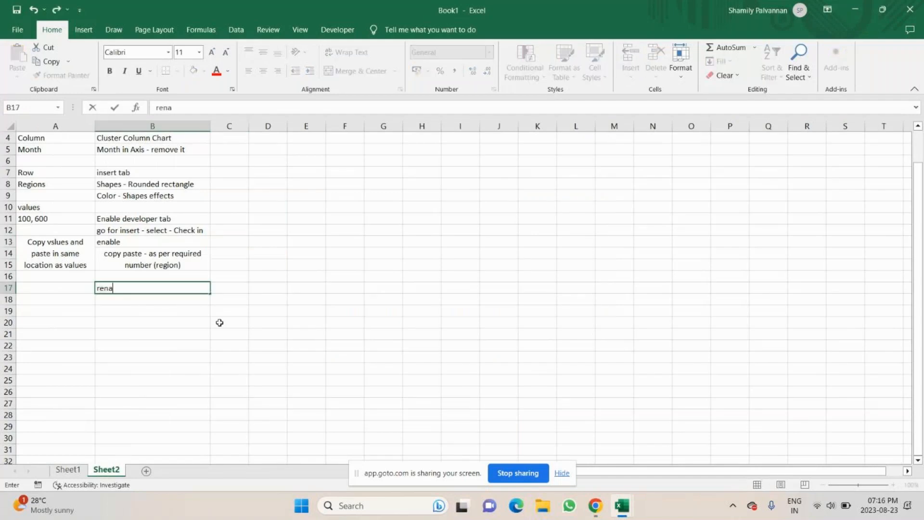
text(me - Check in)
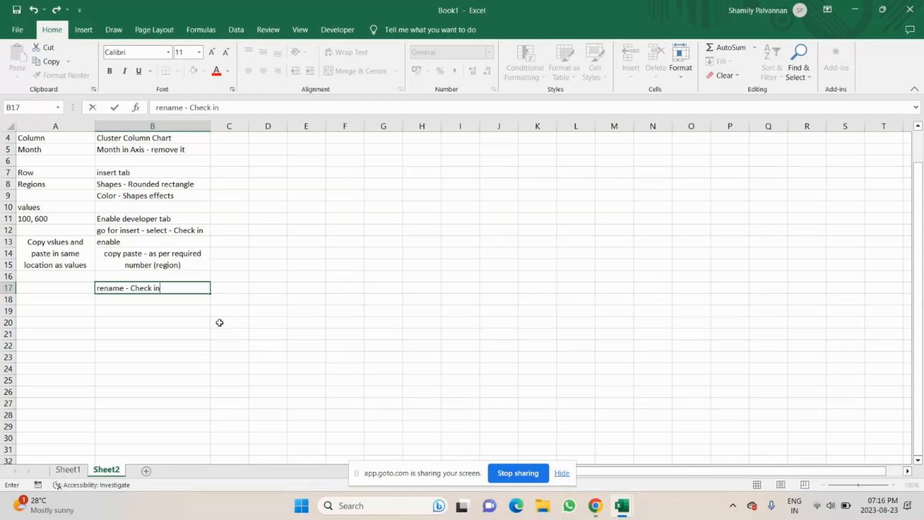
key(Return)
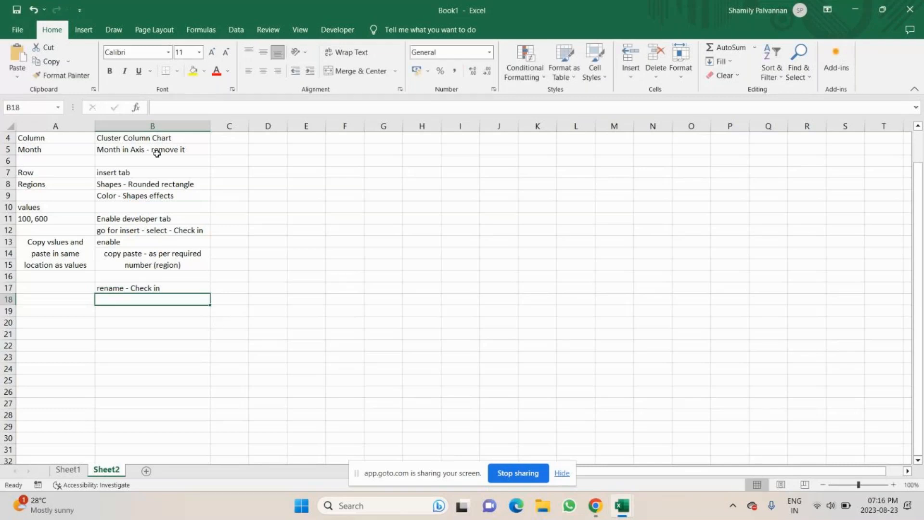
key(alt+Tab)
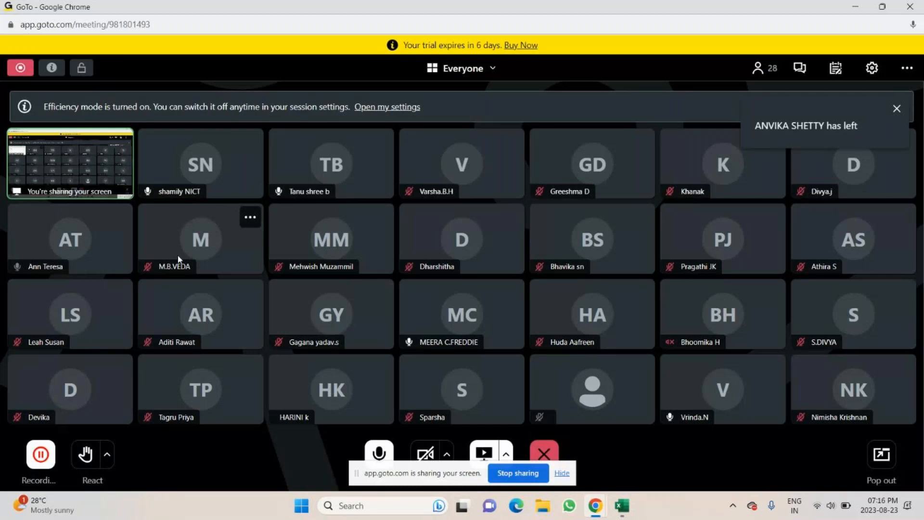
key(alt+Tab)
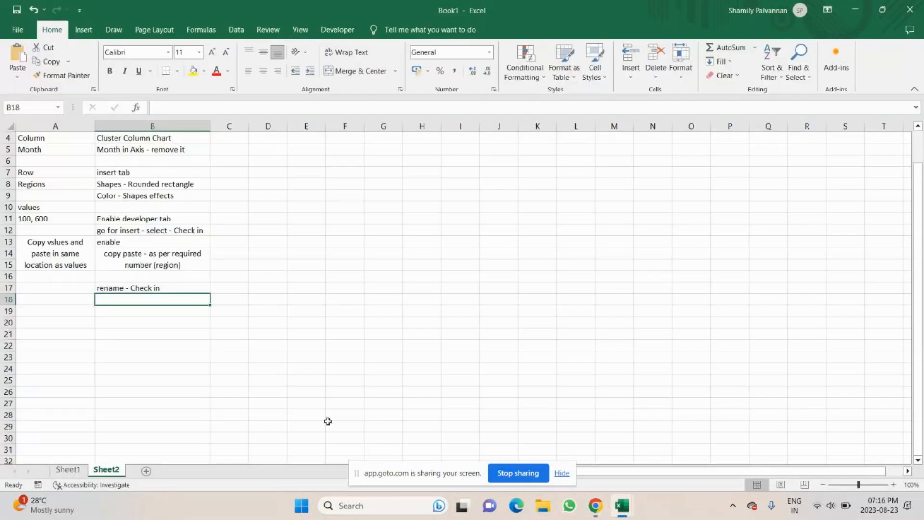
click(68, 470)
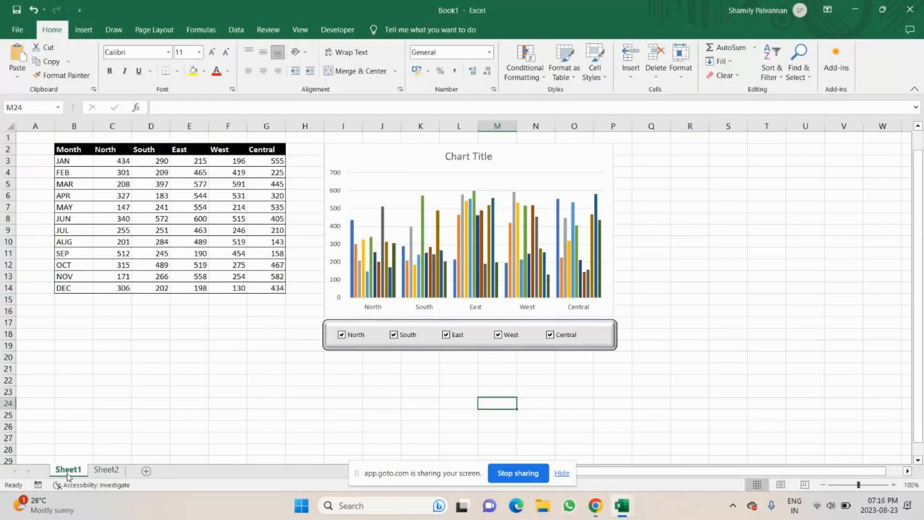
mouse_move(598, 508)
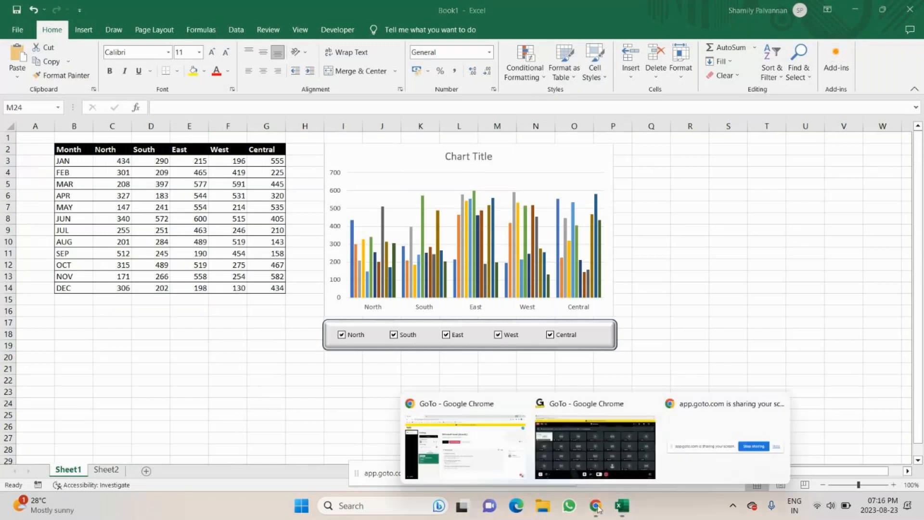
click(563, 480)
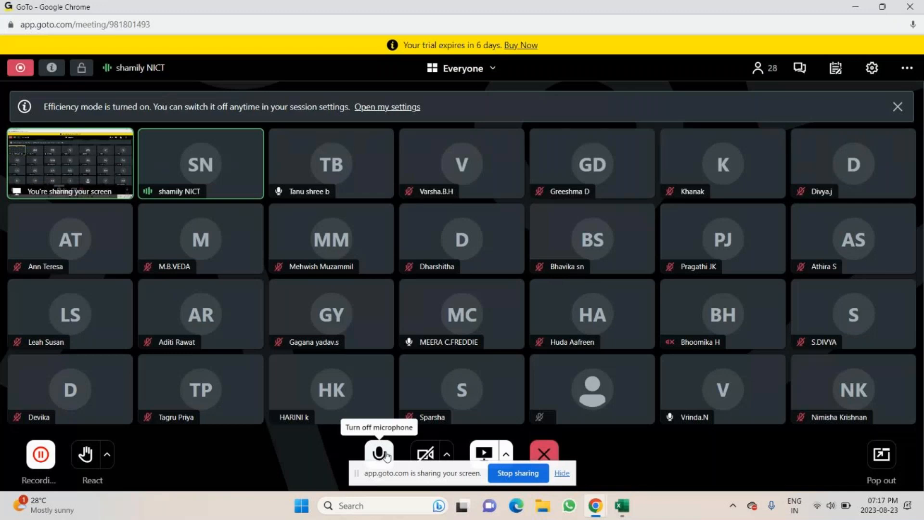
click(387, 456)
key(alt+Tab)
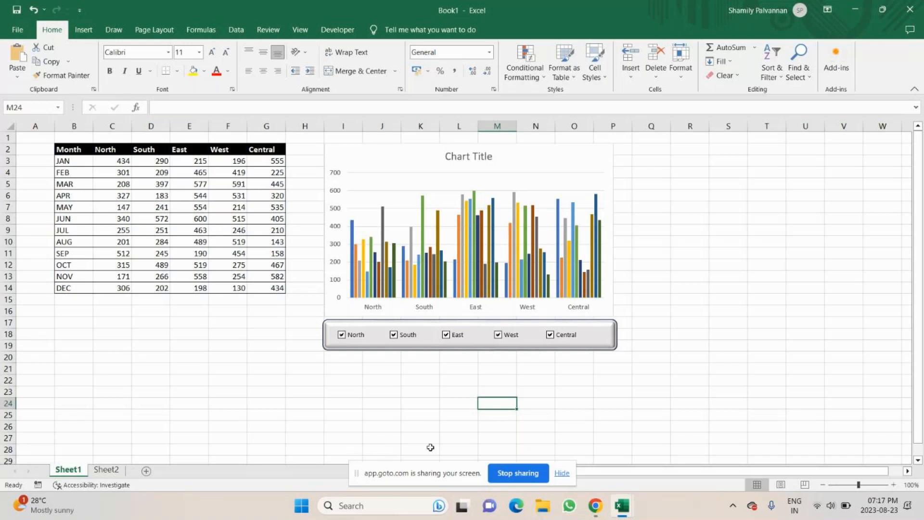
mouse_move(593, 516)
click(561, 474)
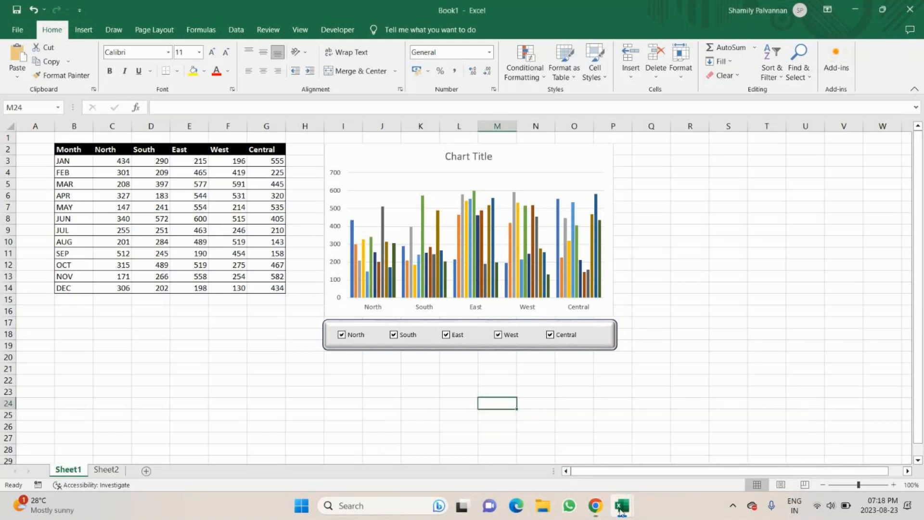
mouse_move(595, 505)
click(564, 474)
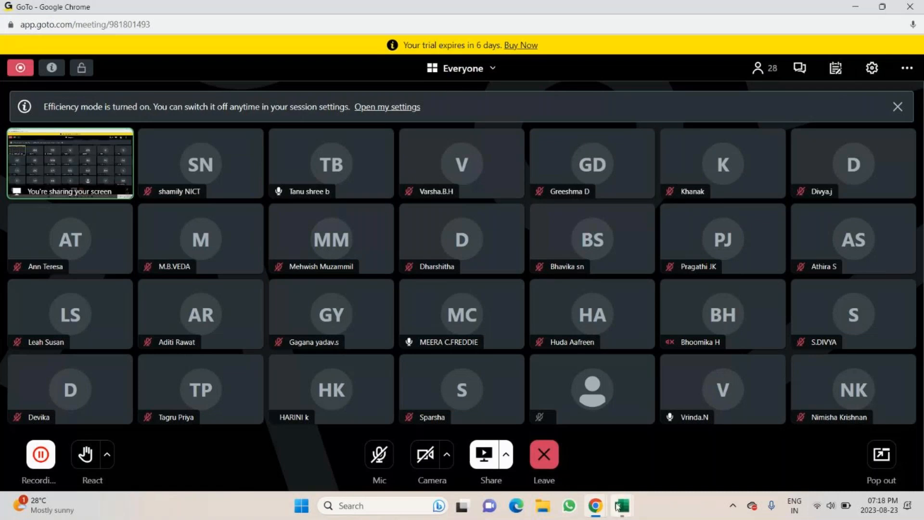
mouse_move(617, 505)
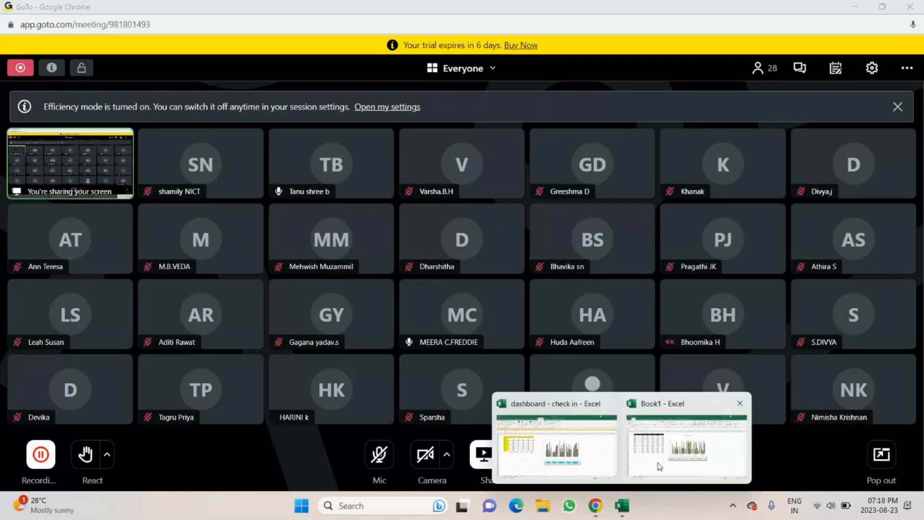
click(659, 465)
mouse_move(623, 506)
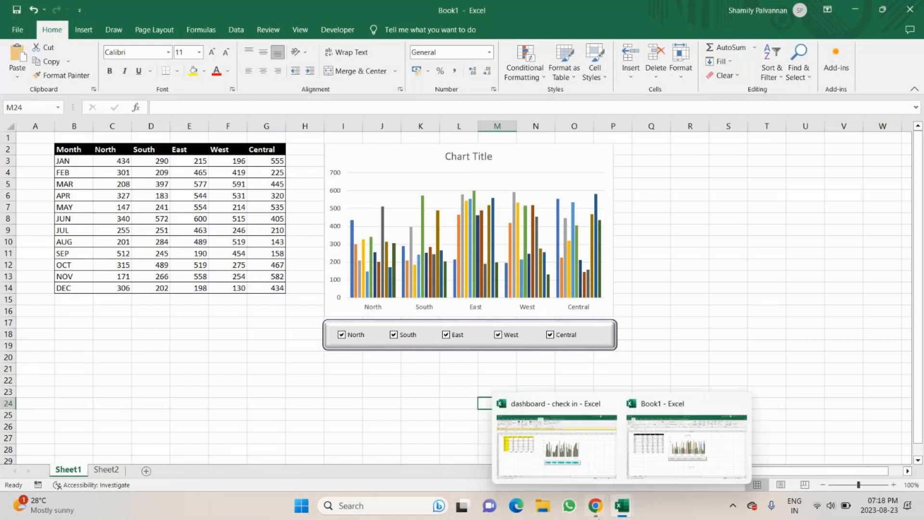
click(592, 508)
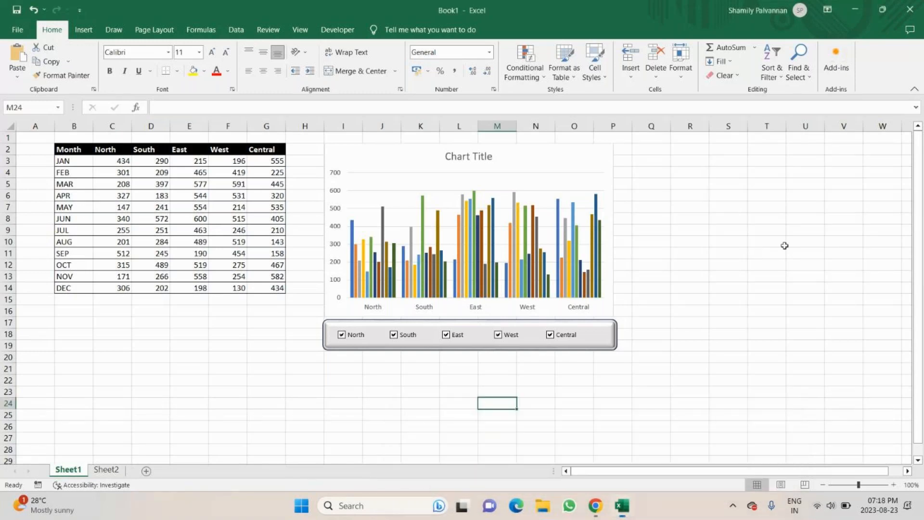
click(751, 255)
click(639, 201)
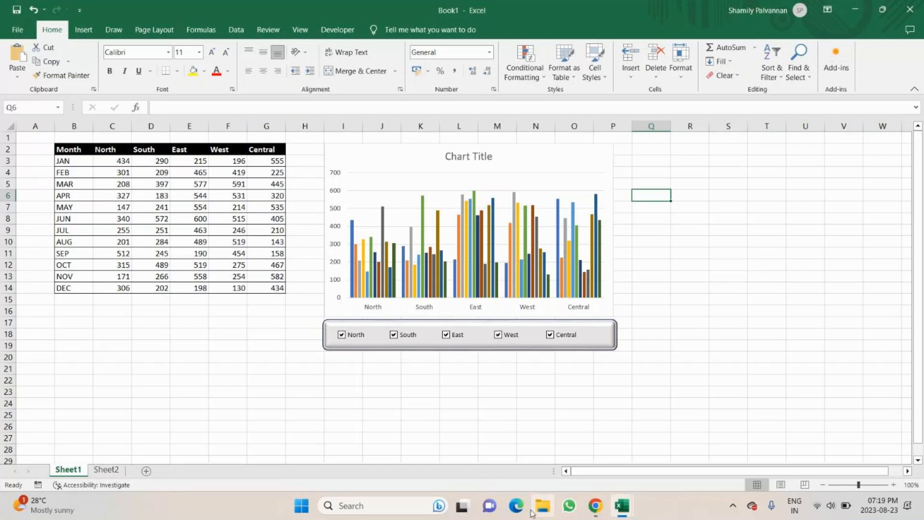
click(592, 509)
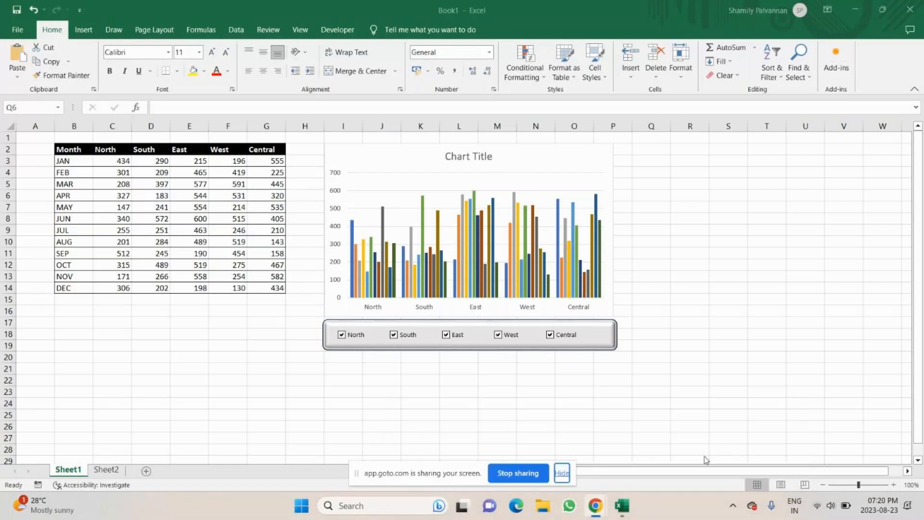
click(631, 456)
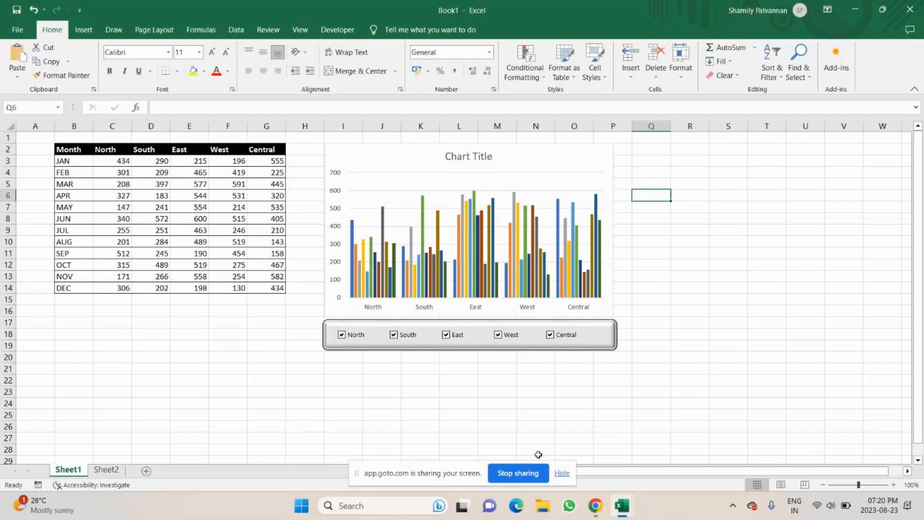
mouse_move(620, 515)
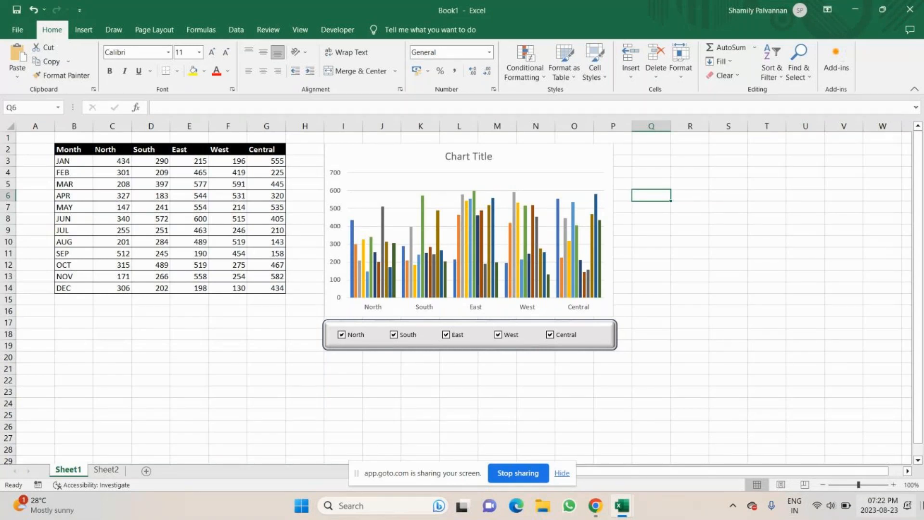
click(595, 506)
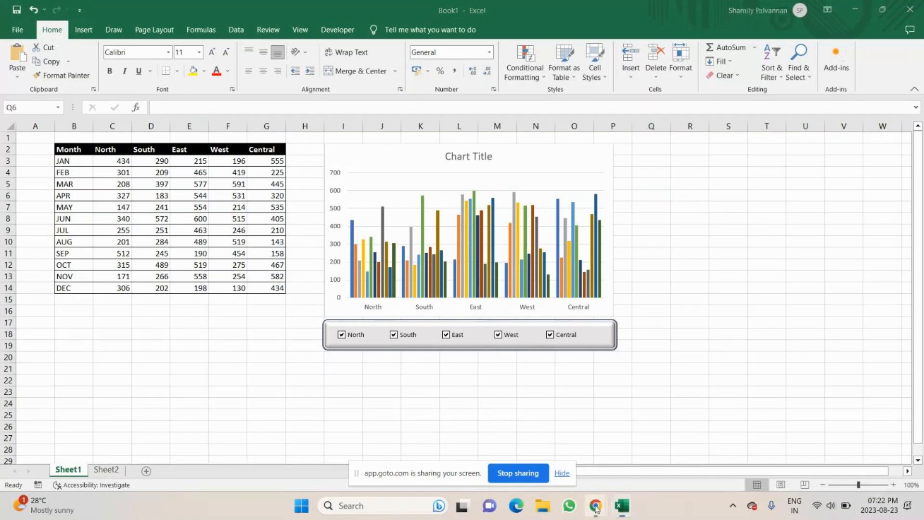
click(595, 506)
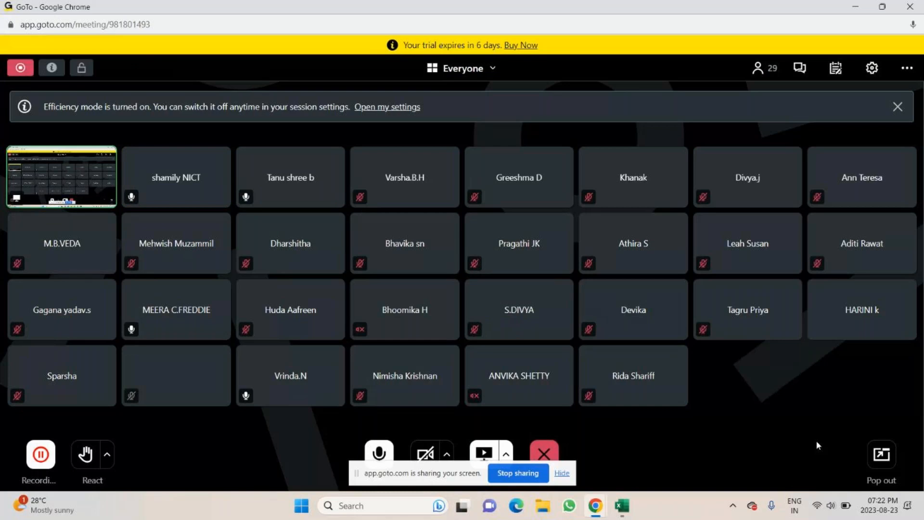
mouse_move(621, 505)
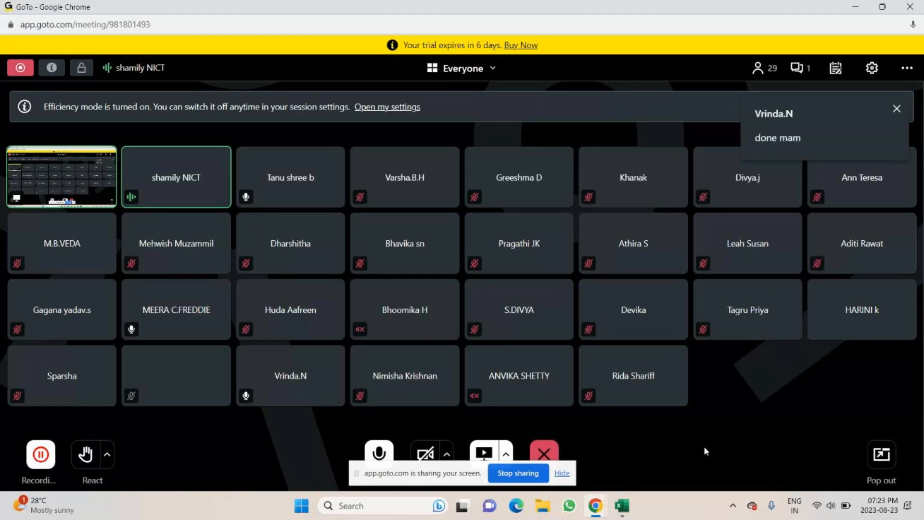
click(896, 109)
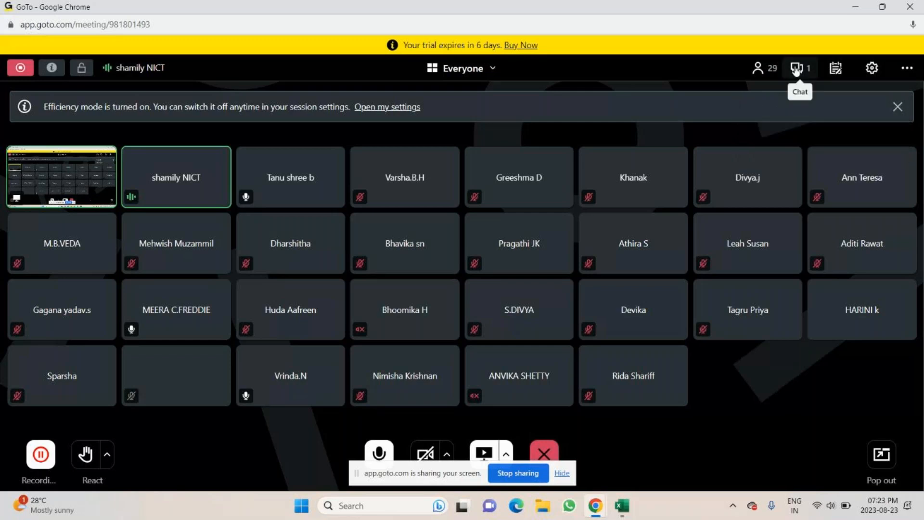
click(797, 69)
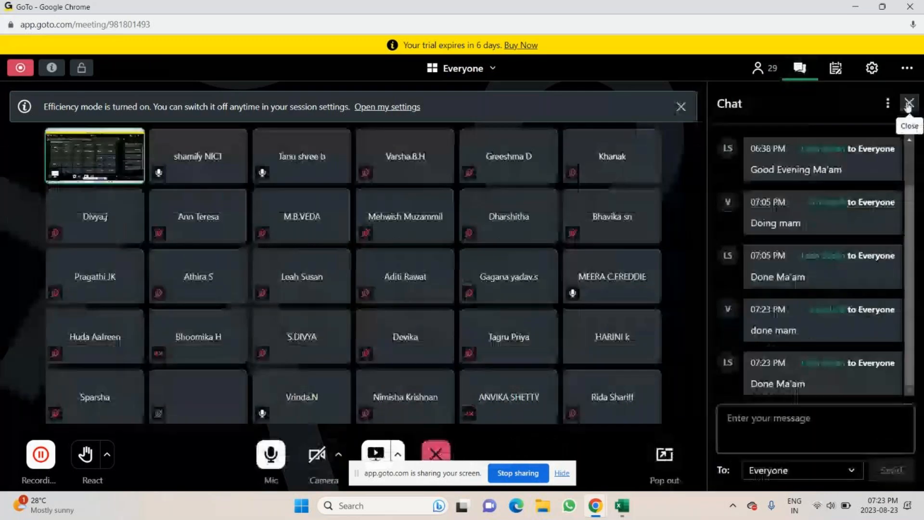
click(907, 107)
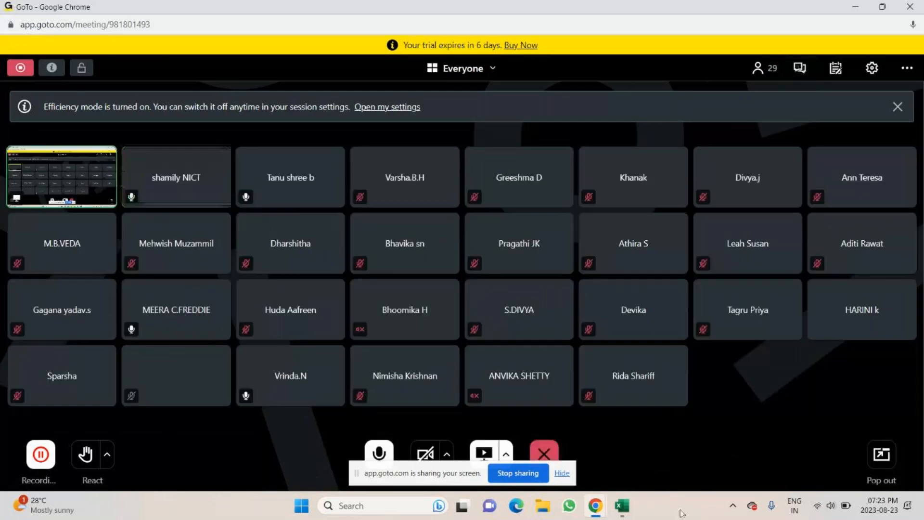
click(621, 506)
mouse_move(496, 445)
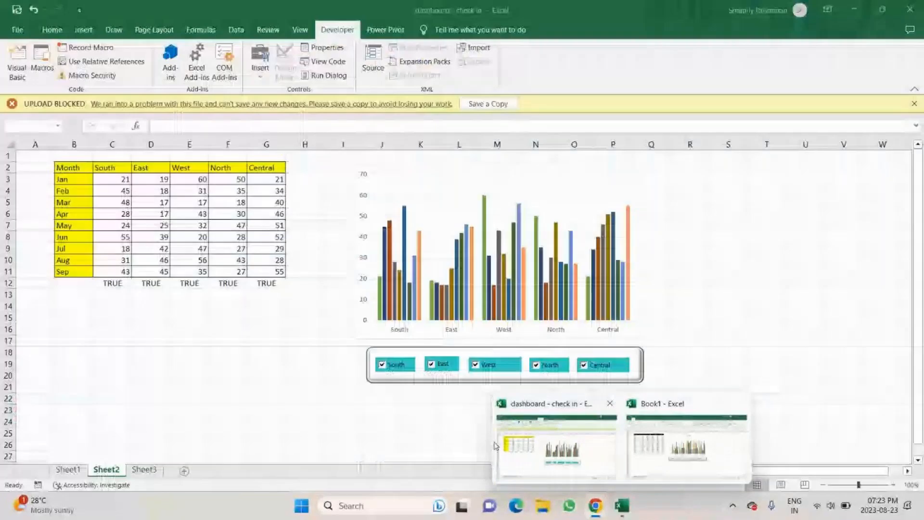
click(618, 433)
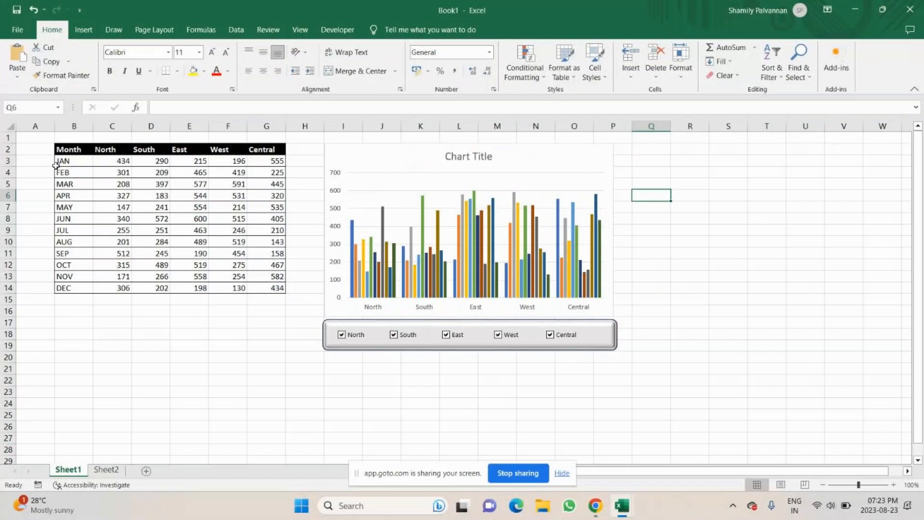
On Sheet1, toggle the region checkboxes off and on to test how the chart responds
click(407, 337)
click(446, 334)
click(535, 335)
click(443, 335)
click(388, 335)
click(363, 339)
click(536, 338)
click(109, 300)
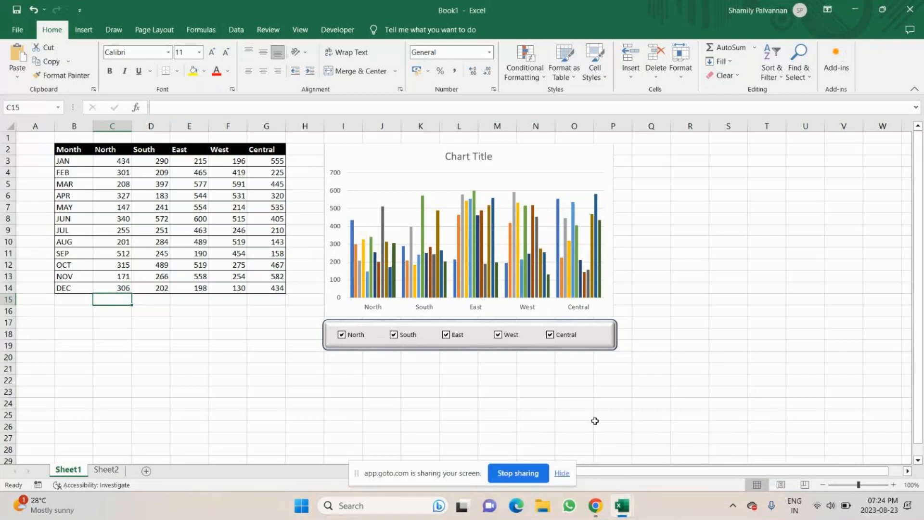
Link the North checkbox to cell C15 and enable 3-D shading for it
right_click(356, 338)
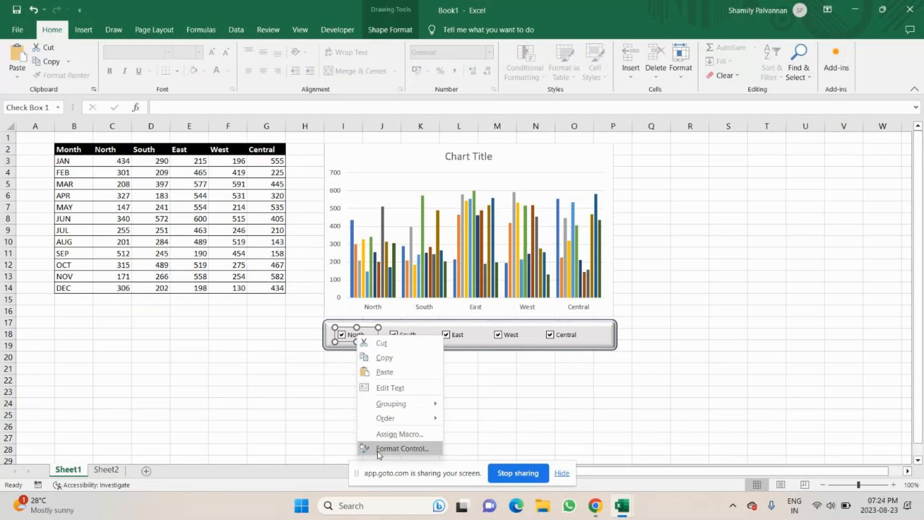
click(394, 448)
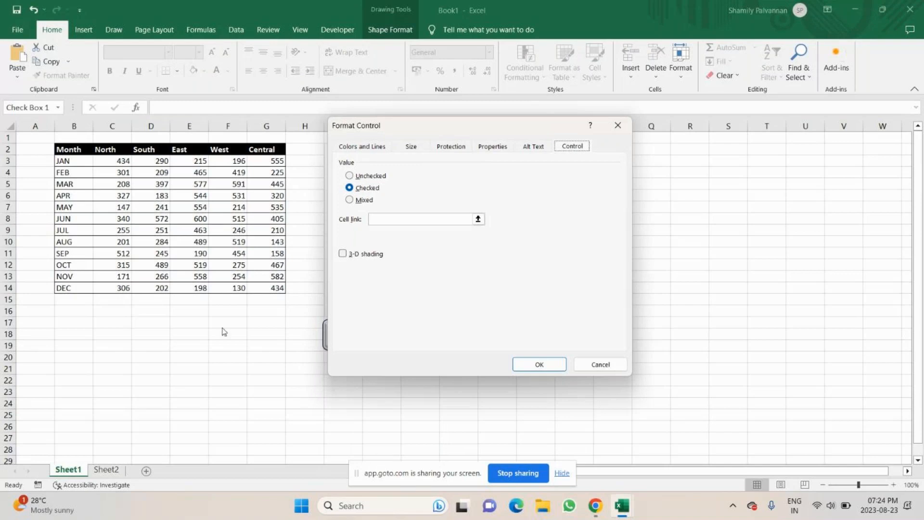
drag(430, 128, 728, 118)
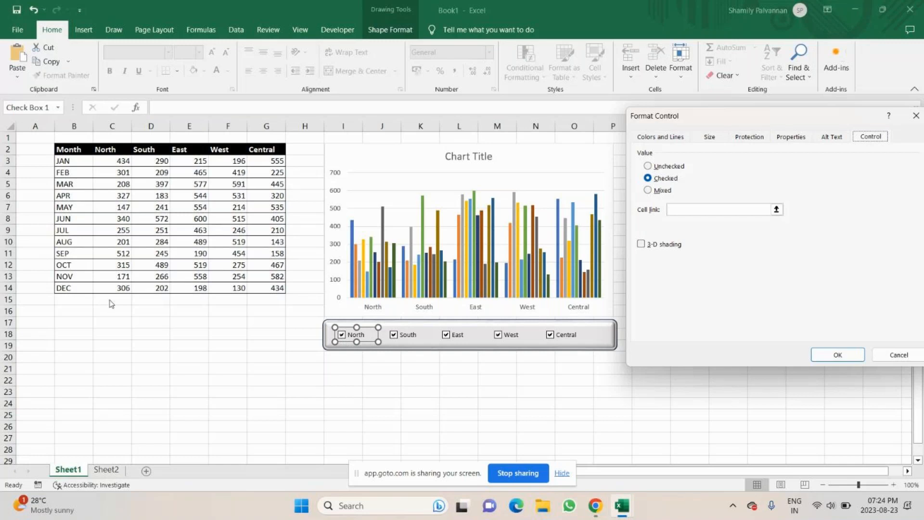
click(689, 209)
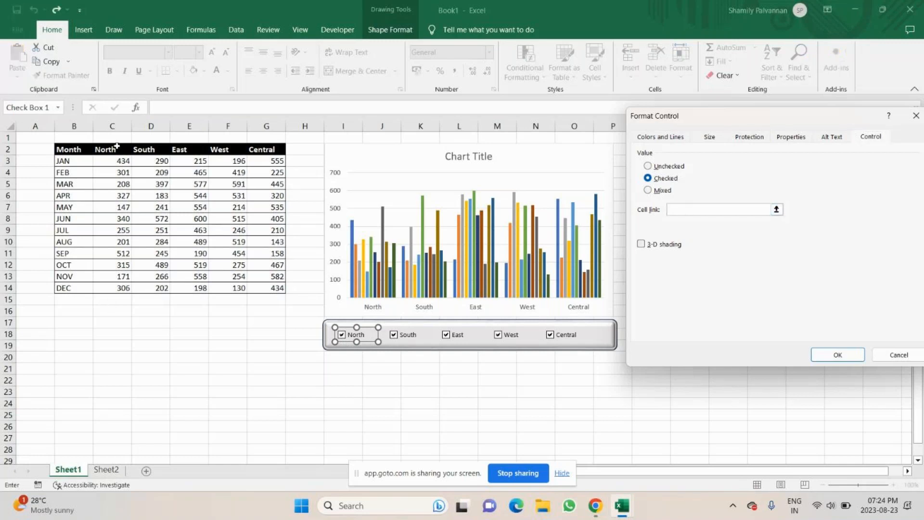
click(119, 300)
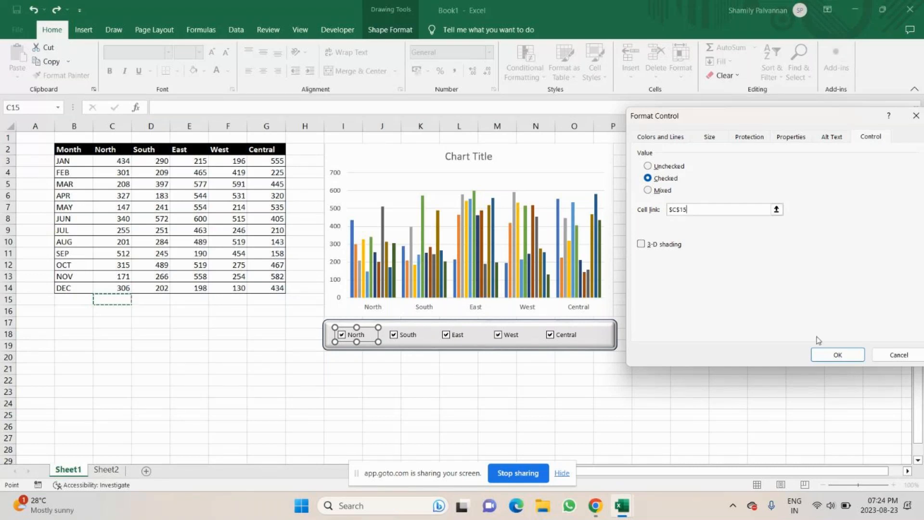
click(640, 243)
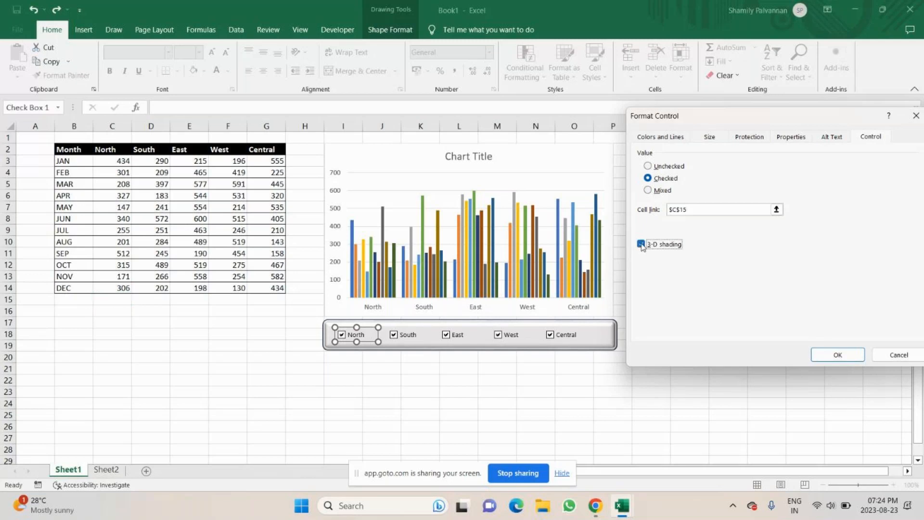
click(837, 355)
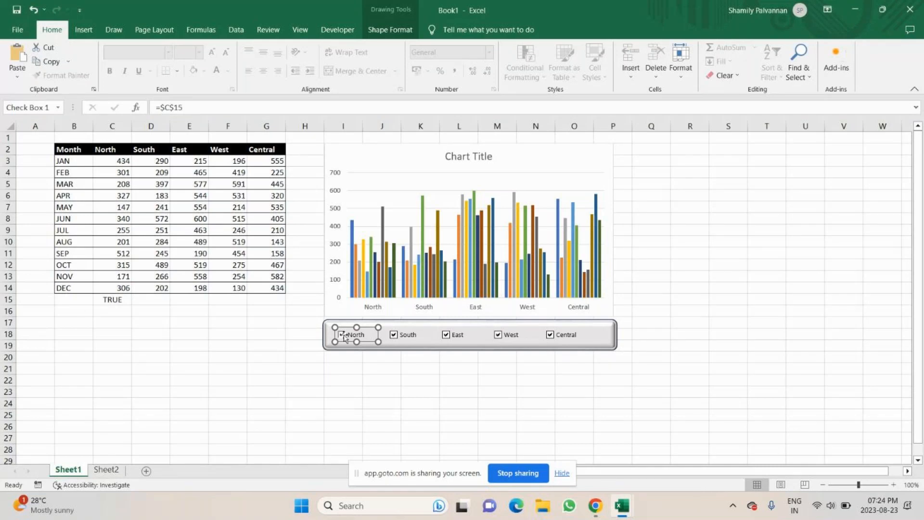
Toggle the North checkbox off and back on to test its link to C15
key(Escape)
click(342, 335)
click(342, 335)
click(342, 336)
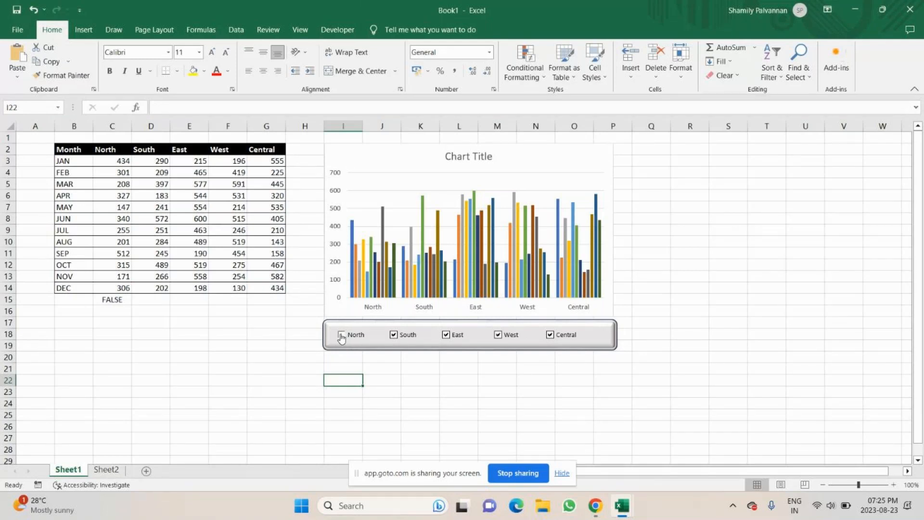
click(358, 342)
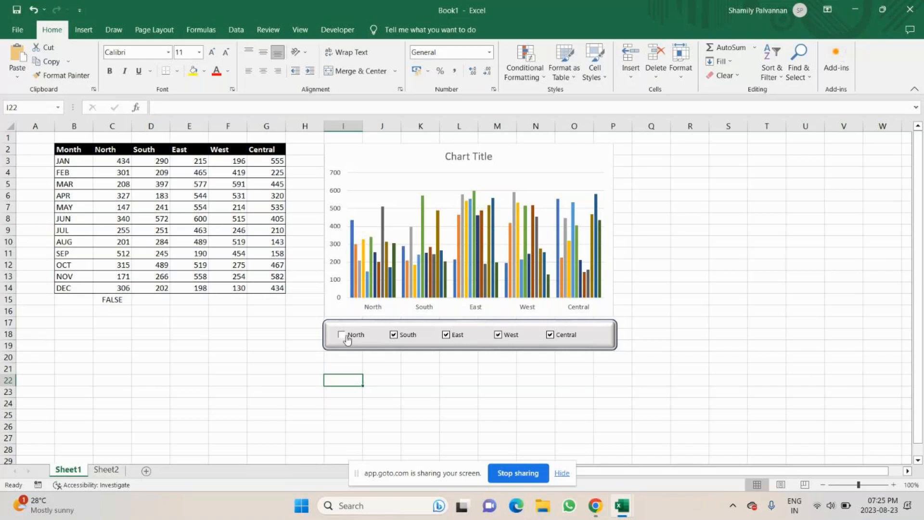
Link the South checkbox to cell D15 and enable 3-D shading for it
right_click(404, 340)
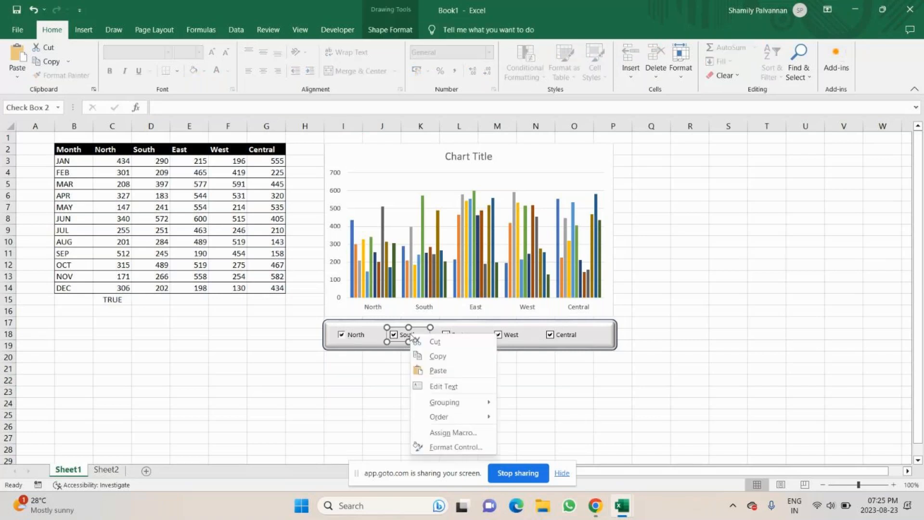
click(437, 447)
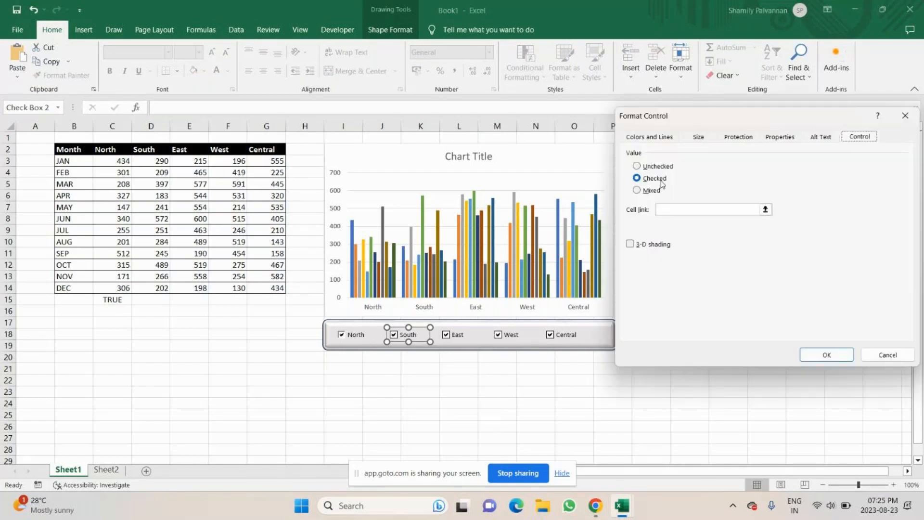
click(630, 243)
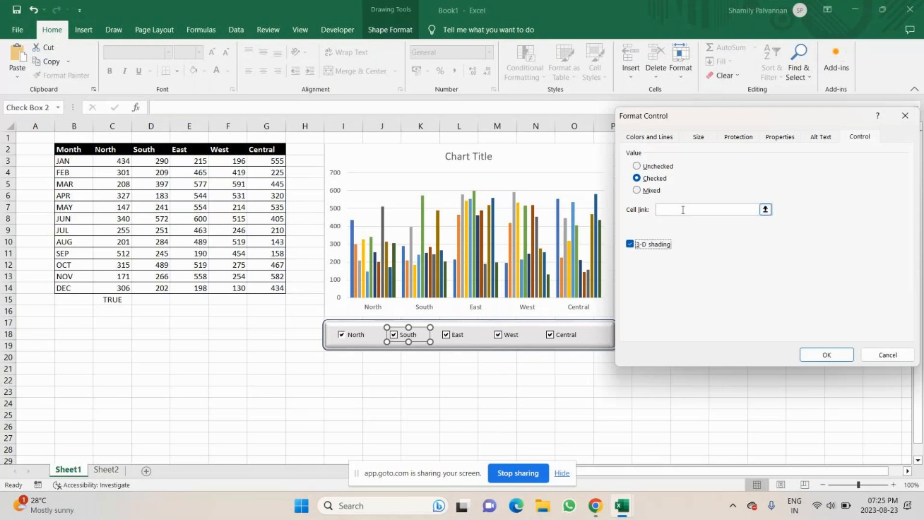
click(155, 299)
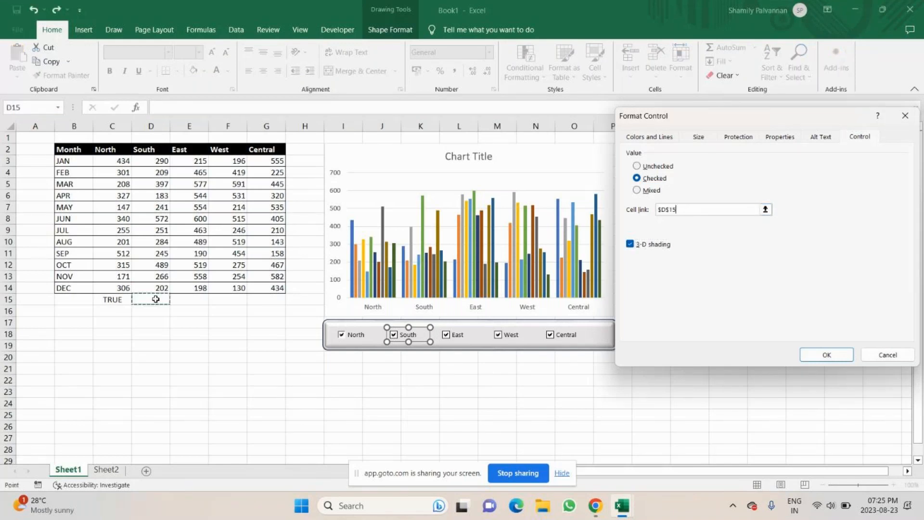
click(826, 356)
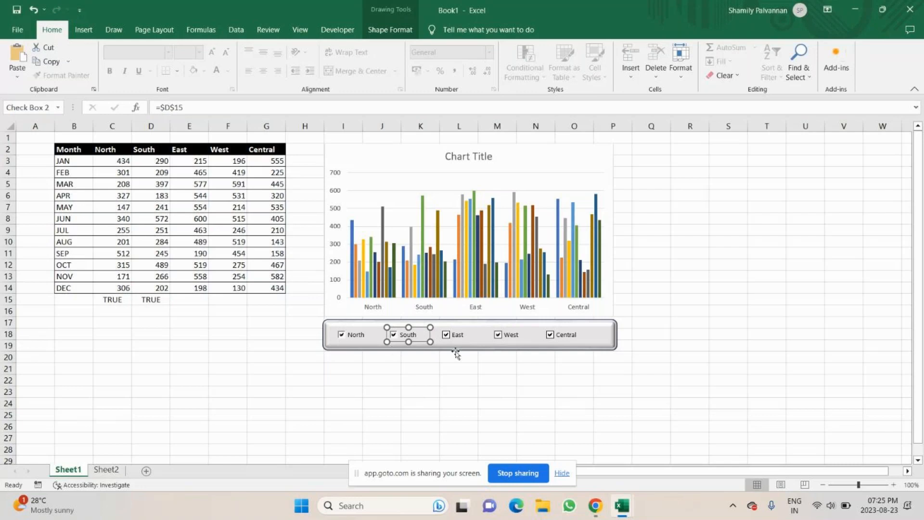
click(458, 380)
Set the East checkbox's value to Checked, enable 3-D shading, and link it to cell E15
right_click(464, 333)
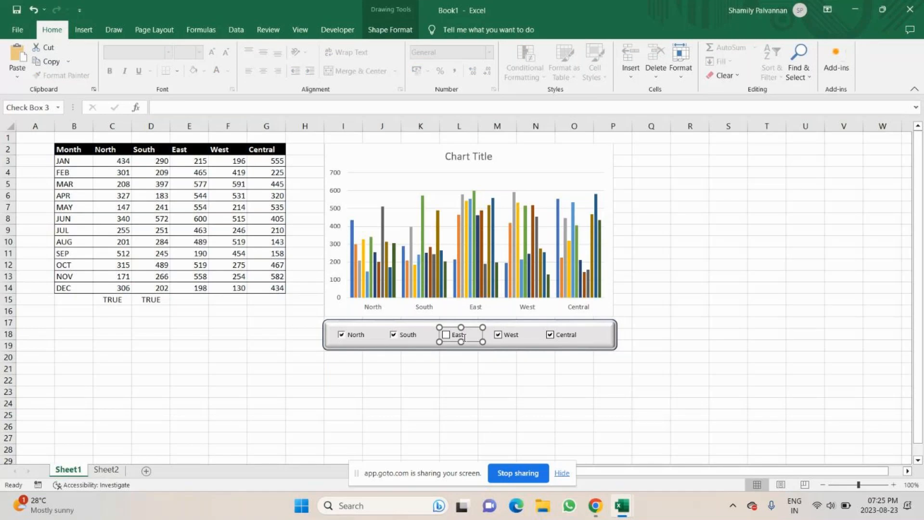
right_click(466, 338)
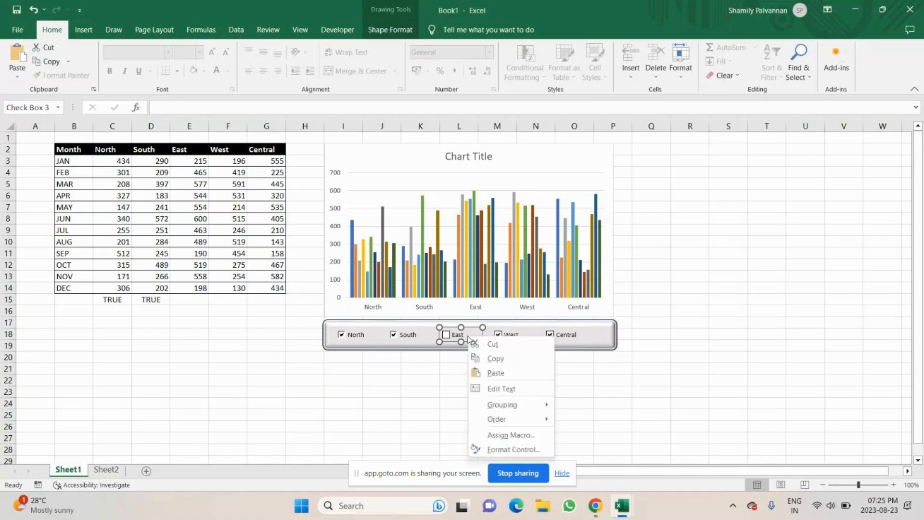
click(514, 449)
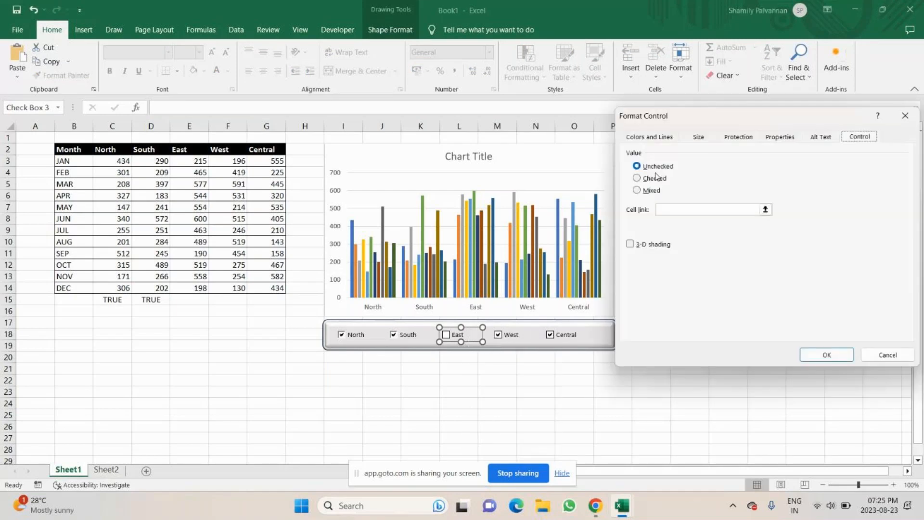
click(637, 178)
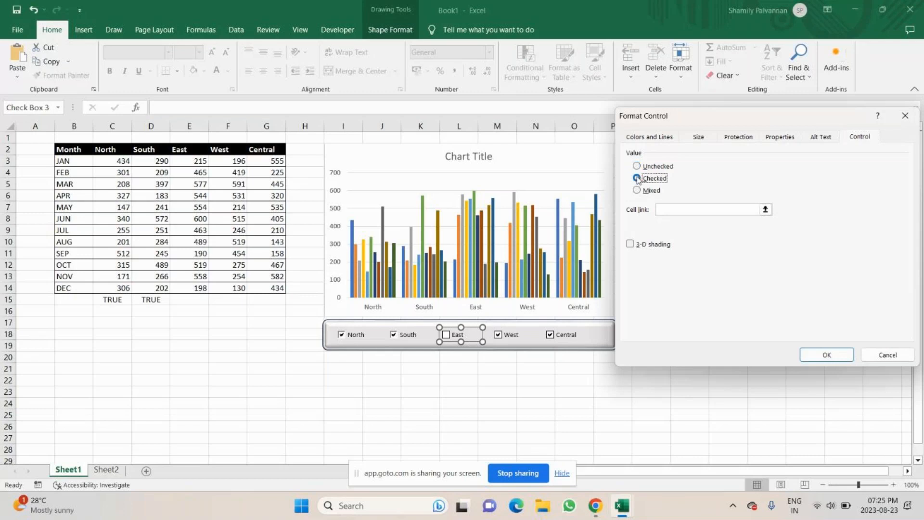
click(630, 244)
click(679, 210)
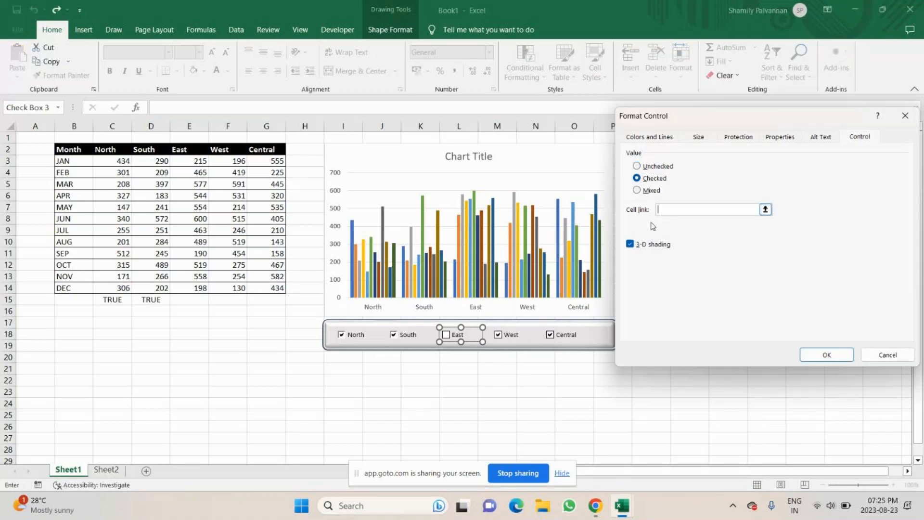
click(195, 300)
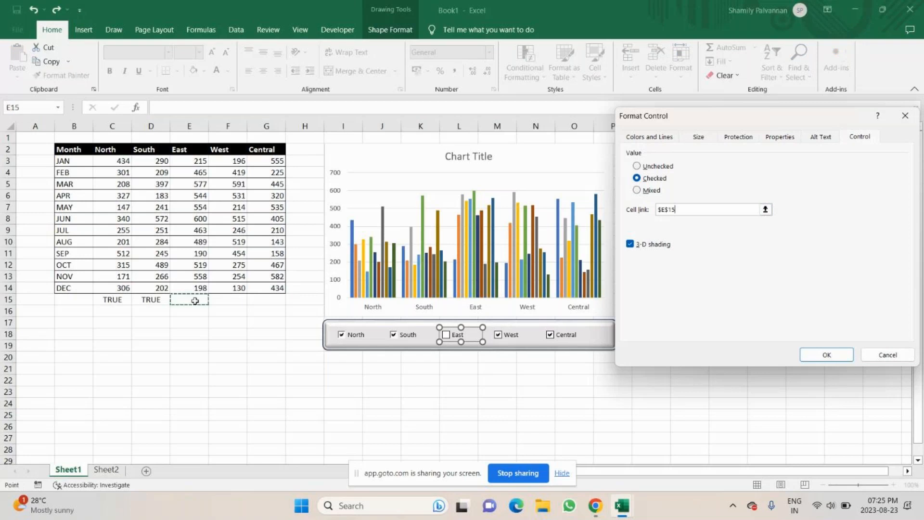
click(834, 357)
click(539, 398)
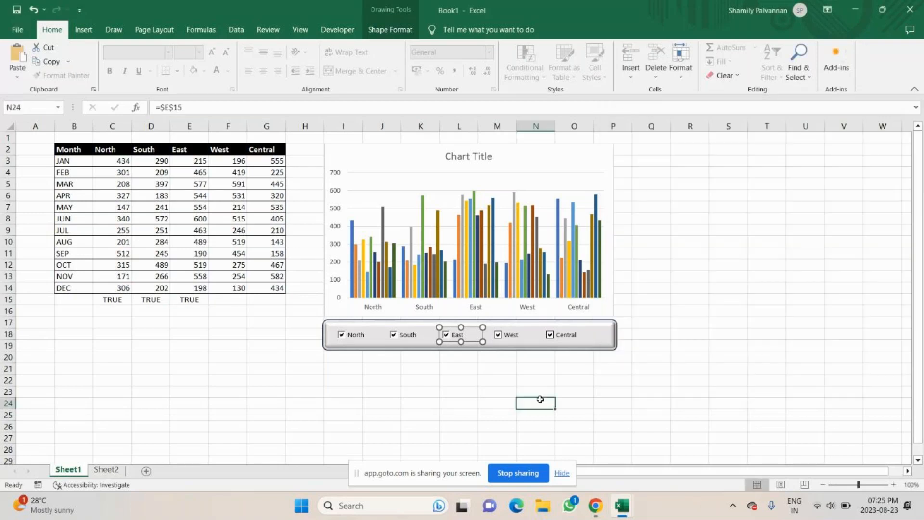
Link the West checkbox to cell F15 with its value Checked and 3-D shading enabled
click(518, 334)
right_click(518, 334)
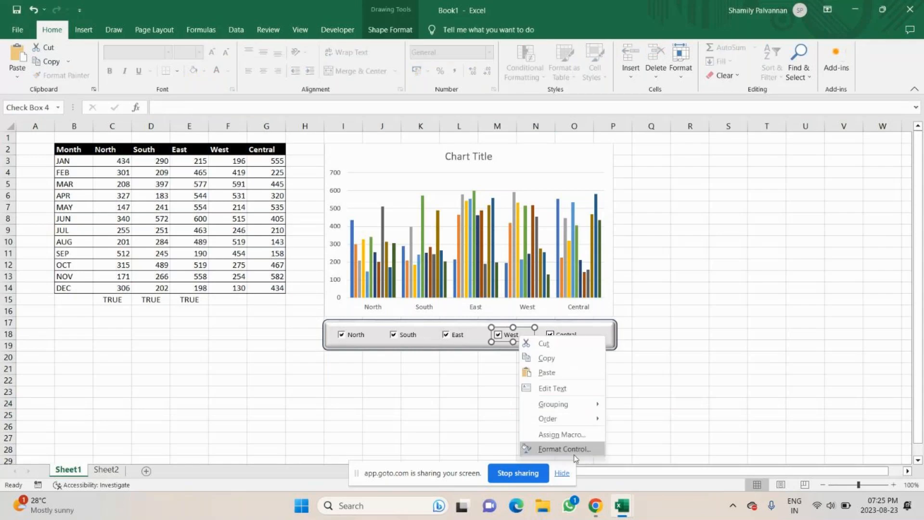
click(563, 448)
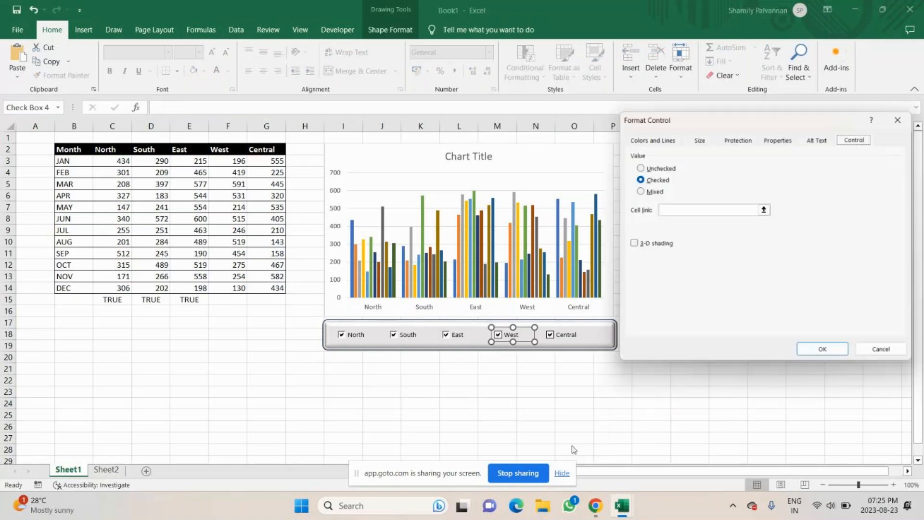
click(645, 168)
click(646, 179)
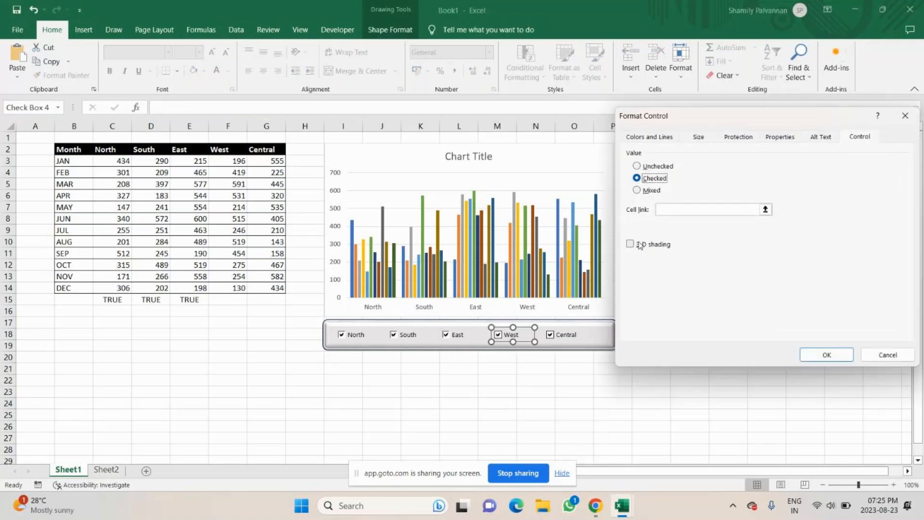
click(640, 245)
click(692, 210)
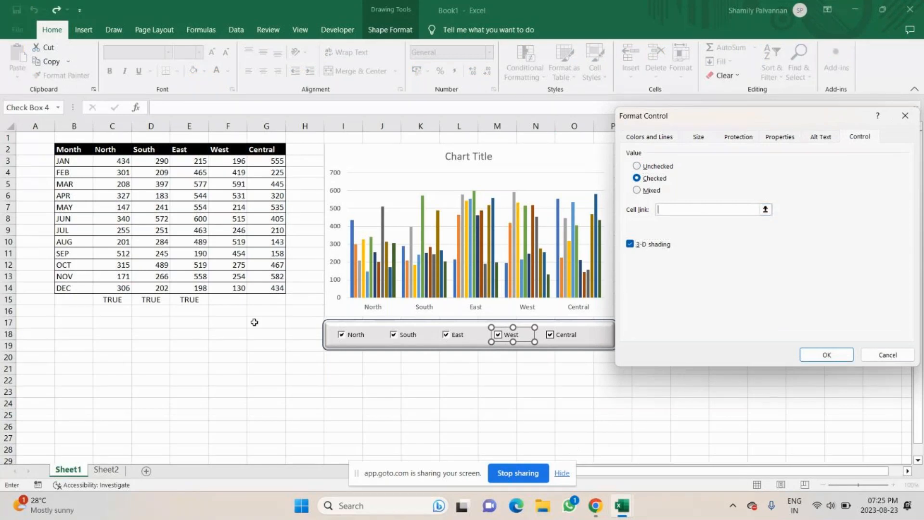
click(228, 299)
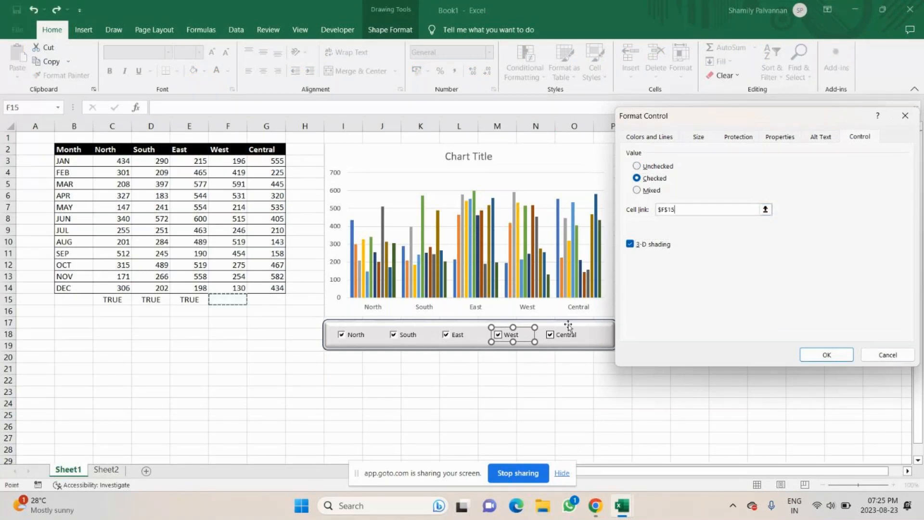
click(838, 355)
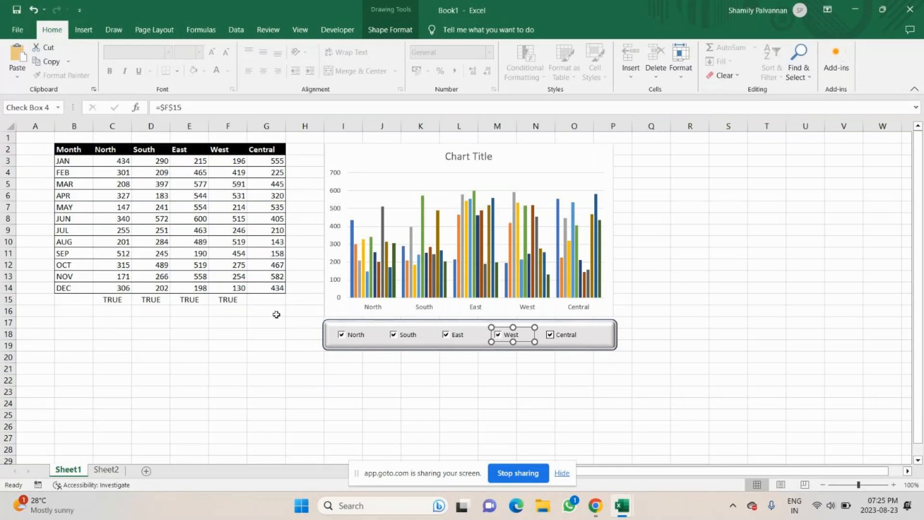
key(Escape)
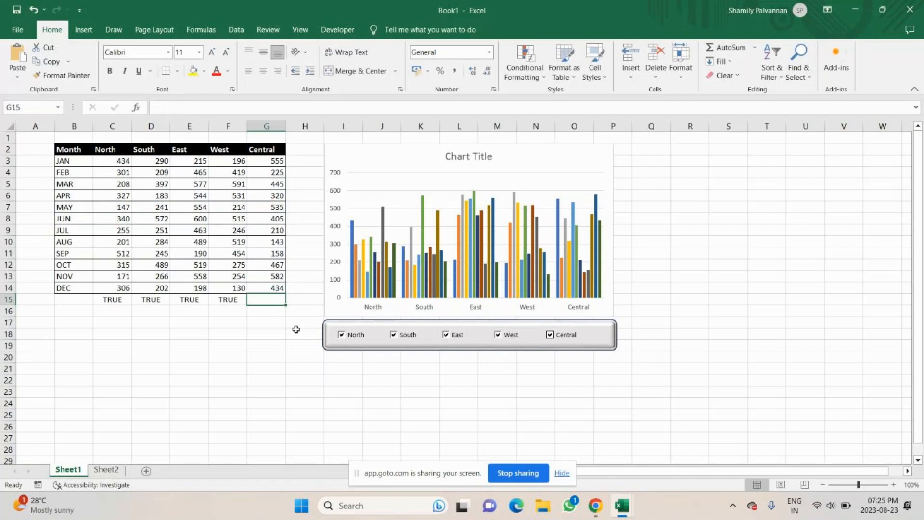
Link the Central checkbox to cell G15 and enable 3-D shading for it
right_click(570, 338)
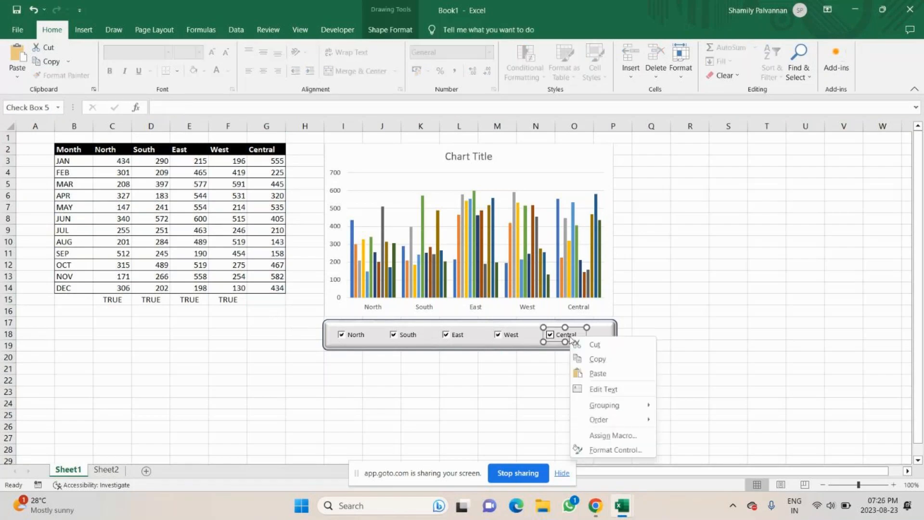
click(612, 452)
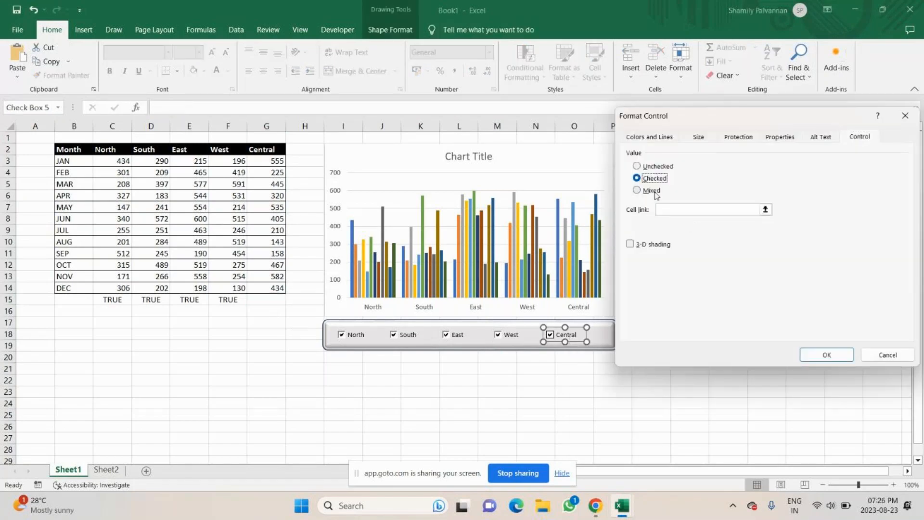
click(631, 244)
click(698, 213)
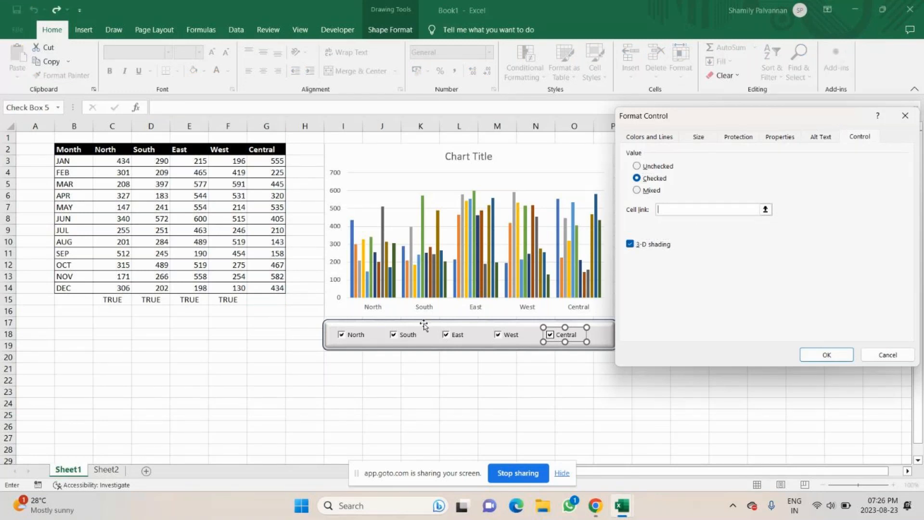
click(266, 299)
click(826, 356)
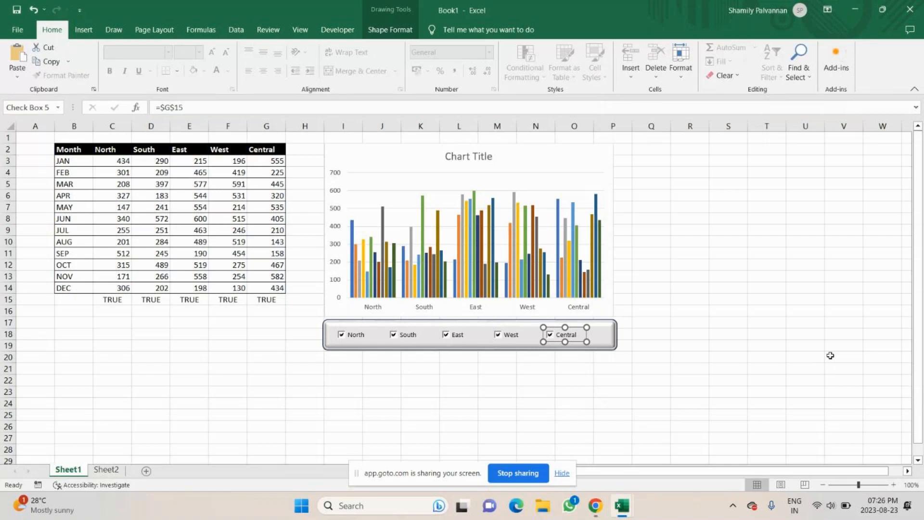
Untick all five region checkboxes, North through Central
click(318, 327)
click(342, 337)
click(393, 335)
click(445, 335)
click(492, 339)
click(550, 336)
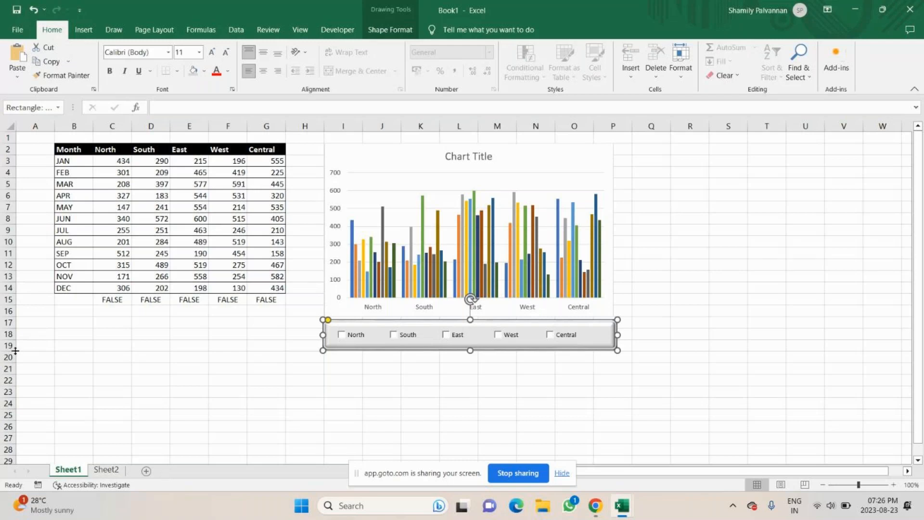
click(110, 469)
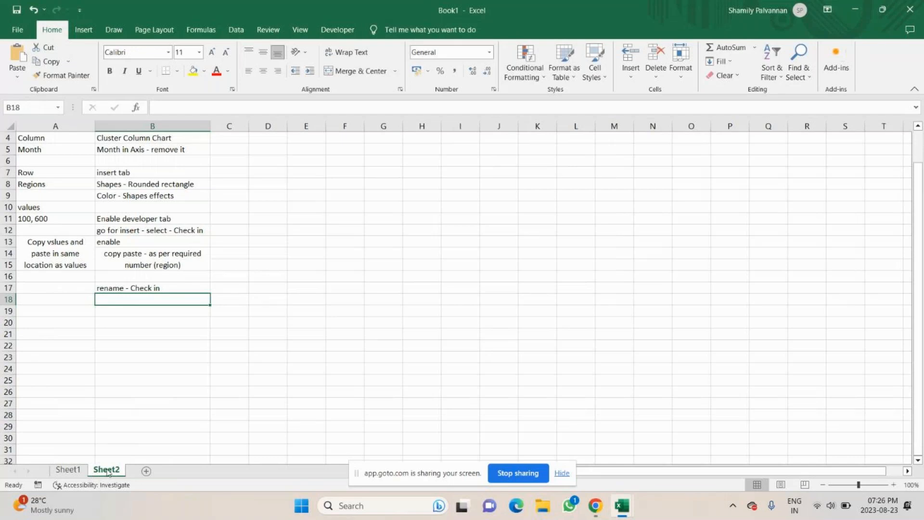
click(69, 470)
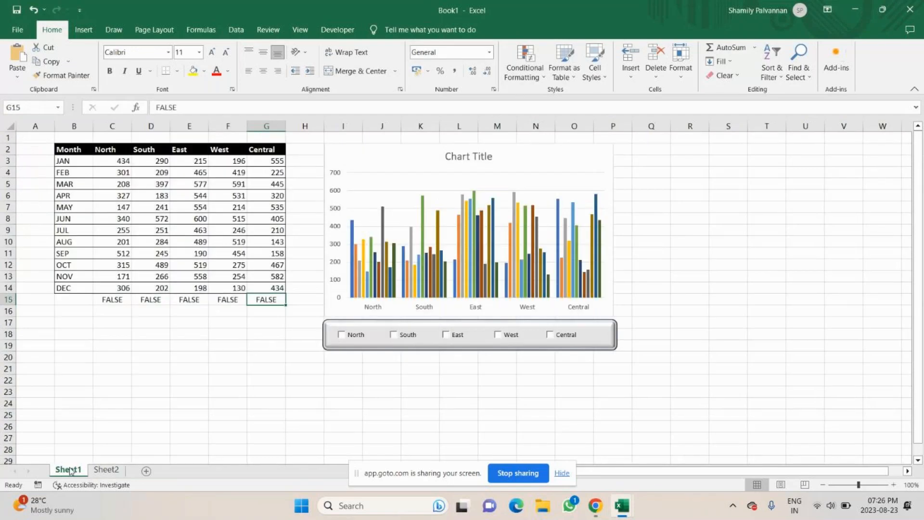
click(304, 407)
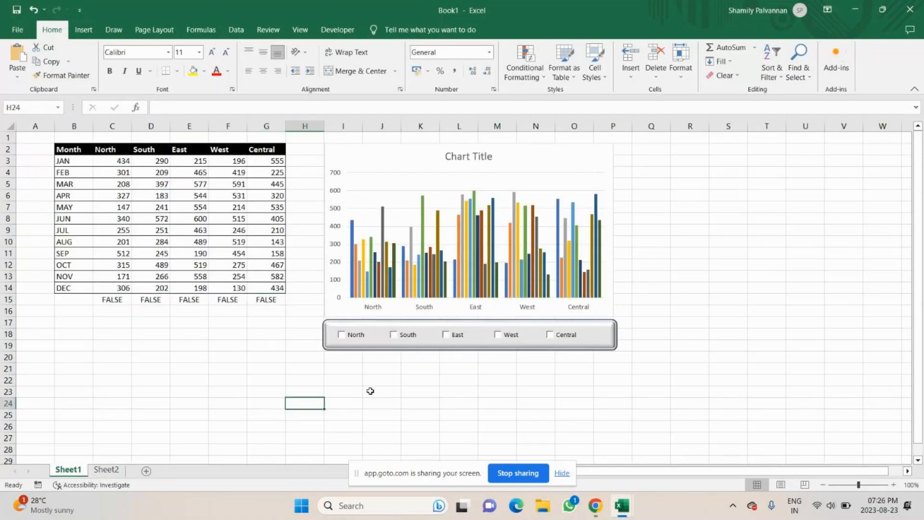
Select all five region checkboxes and set their fill colour to light lavender in Format Control
right_click(355, 339)
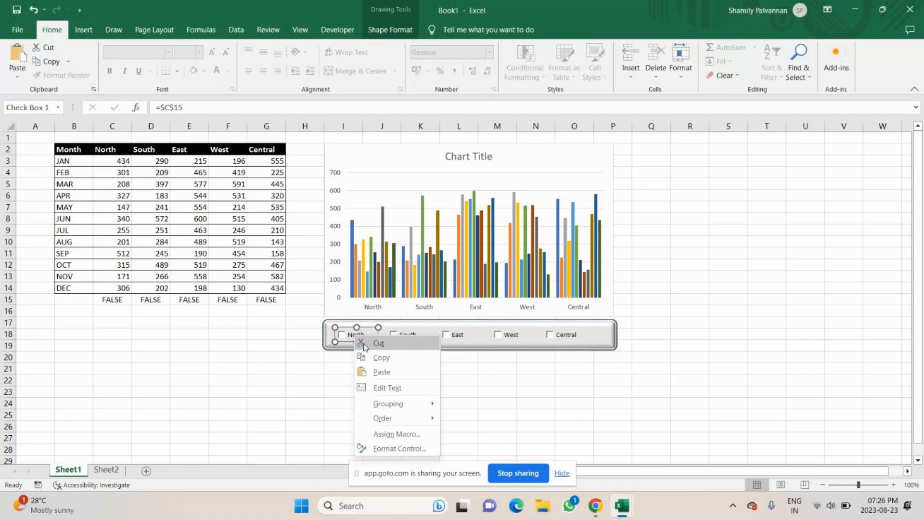
key(Escape)
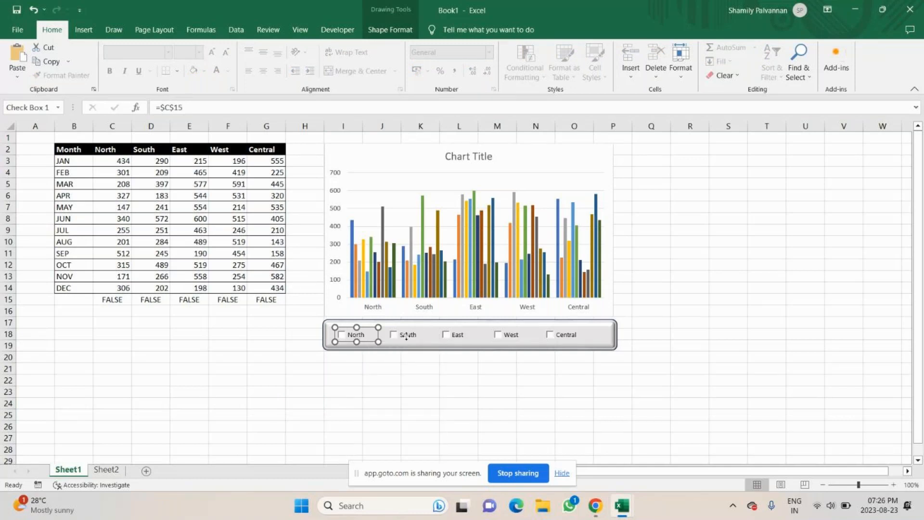
ctrl+click(406, 336)
ctrl+click(466, 334)
ctrl+click(509, 335)
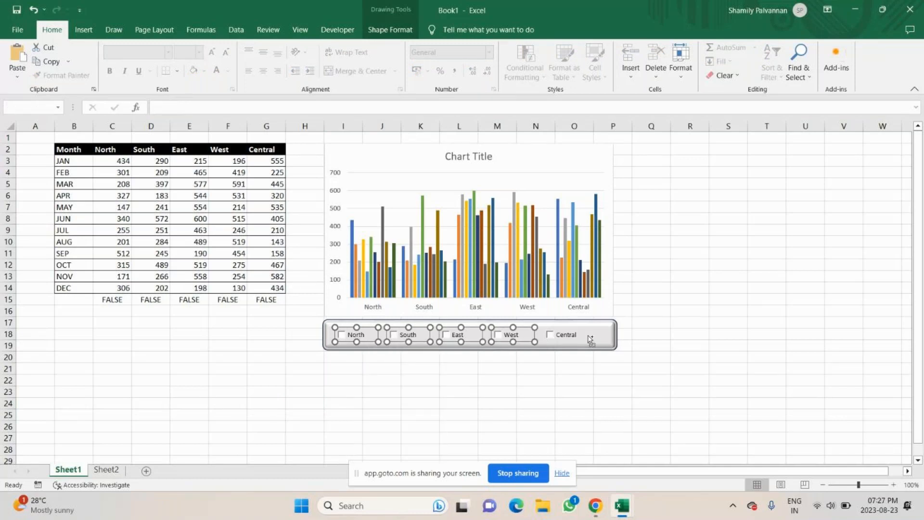
ctrl+click(590, 339)
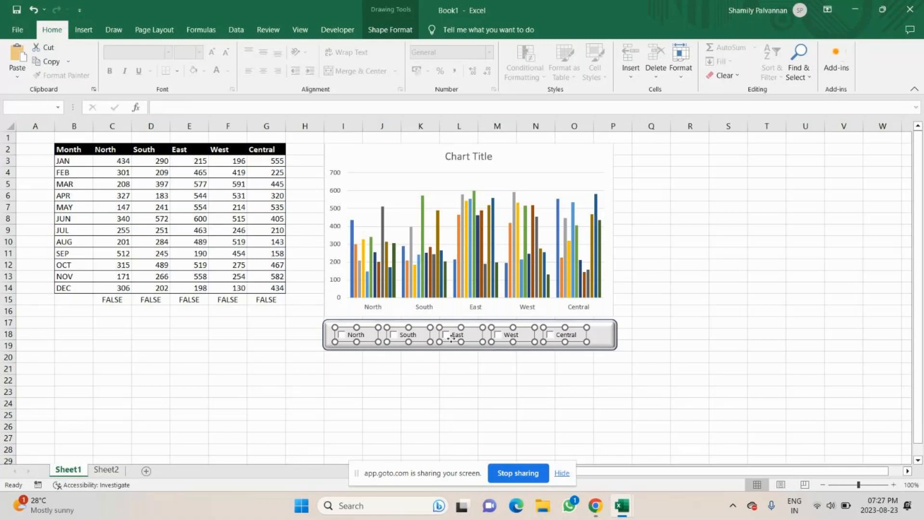
right_click(364, 342)
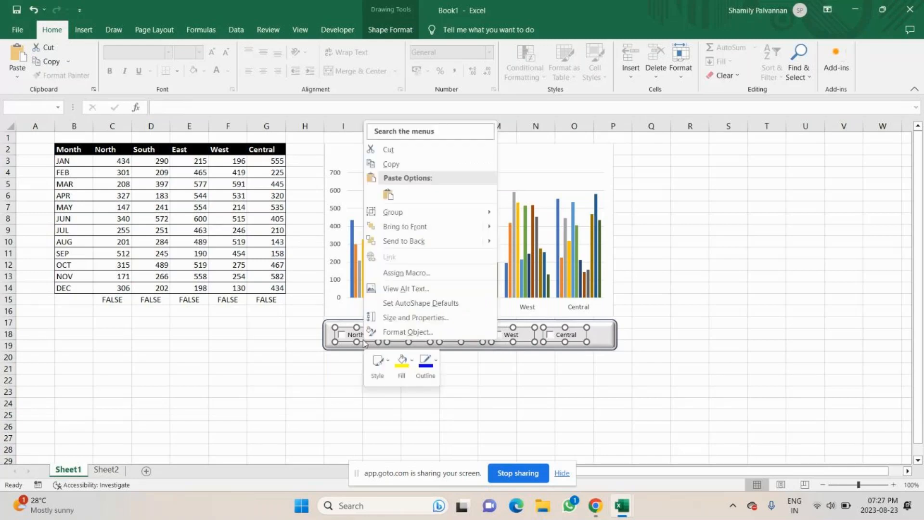
click(390, 332)
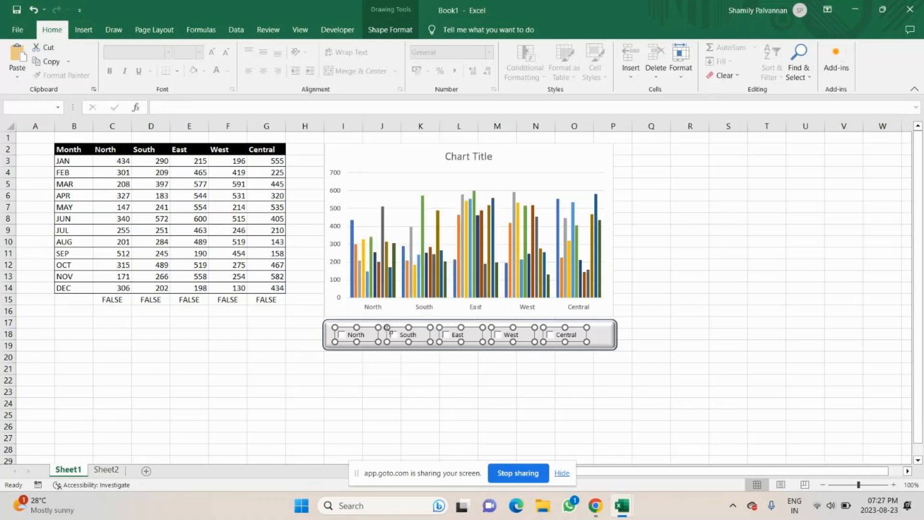
click(319, 221)
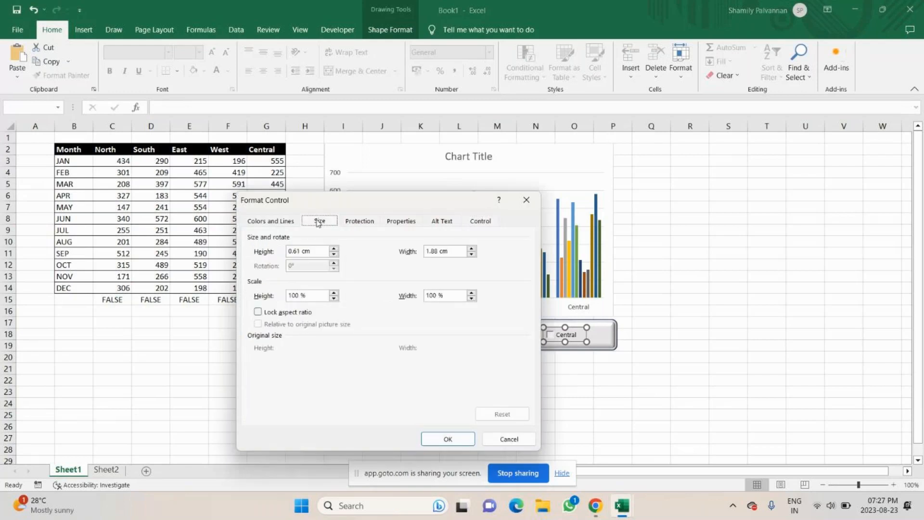
click(334, 248)
click(472, 248)
click(272, 221)
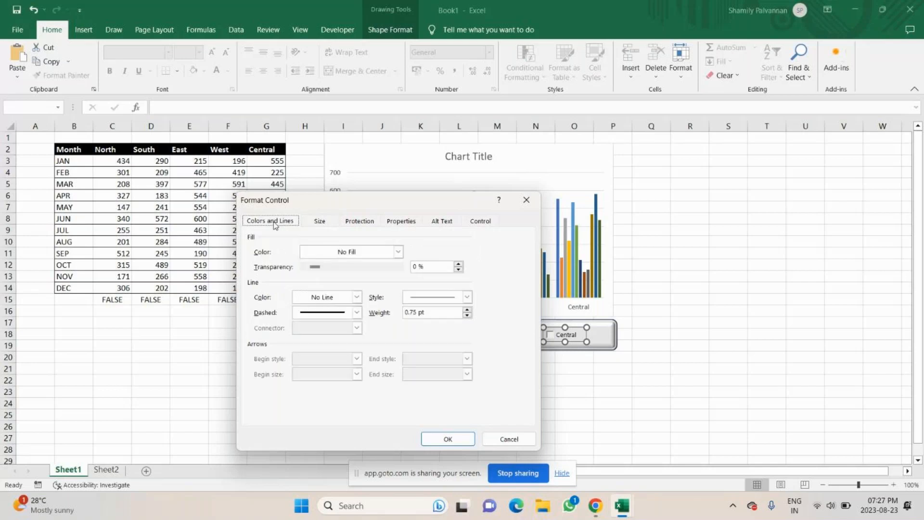
click(399, 251)
click(399, 251)
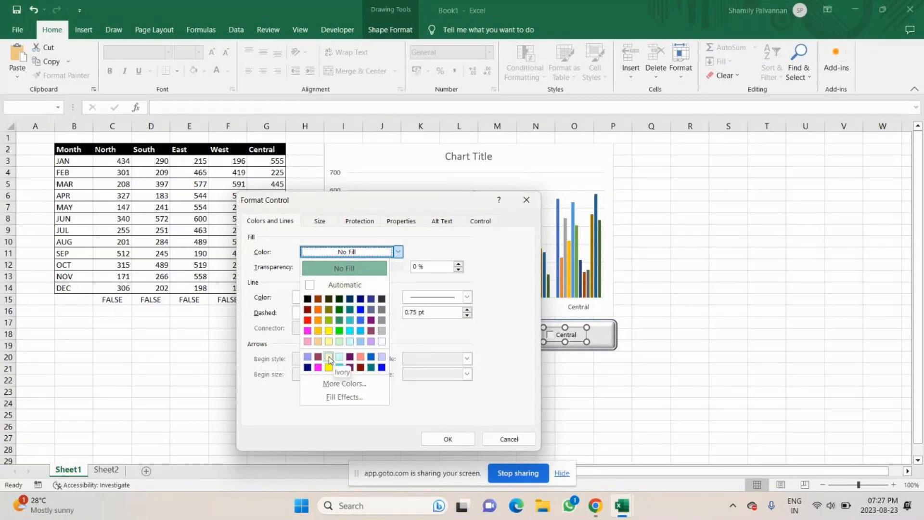
click(359, 358)
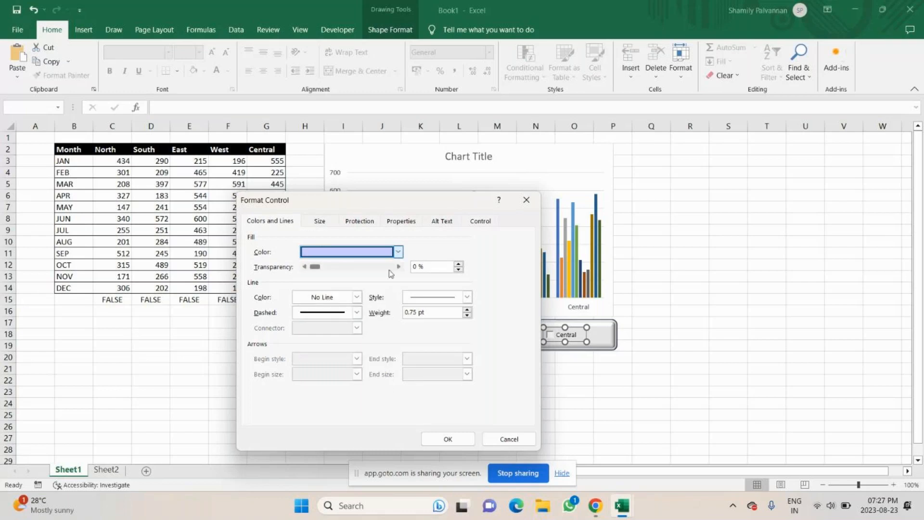
Review the line options and the other Format Control tabs for the checkboxes, then apply the fill
click(458, 269)
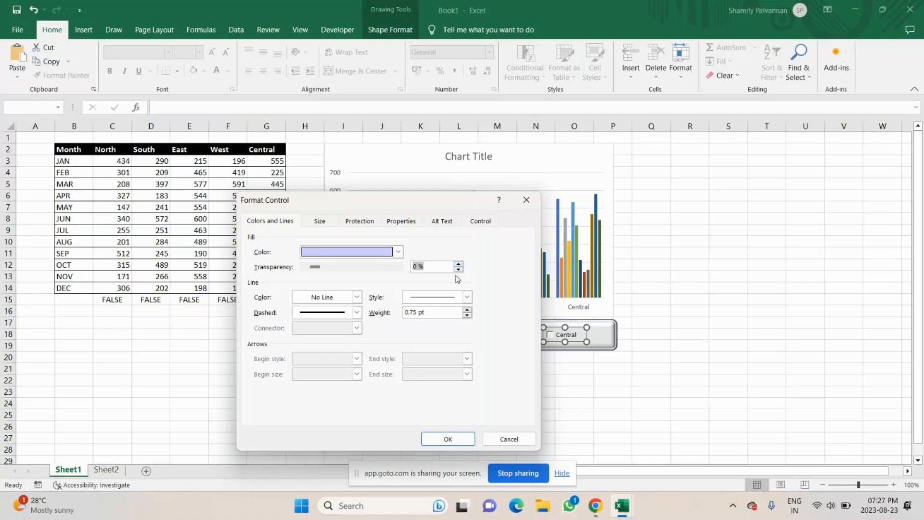
click(356, 298)
click(356, 299)
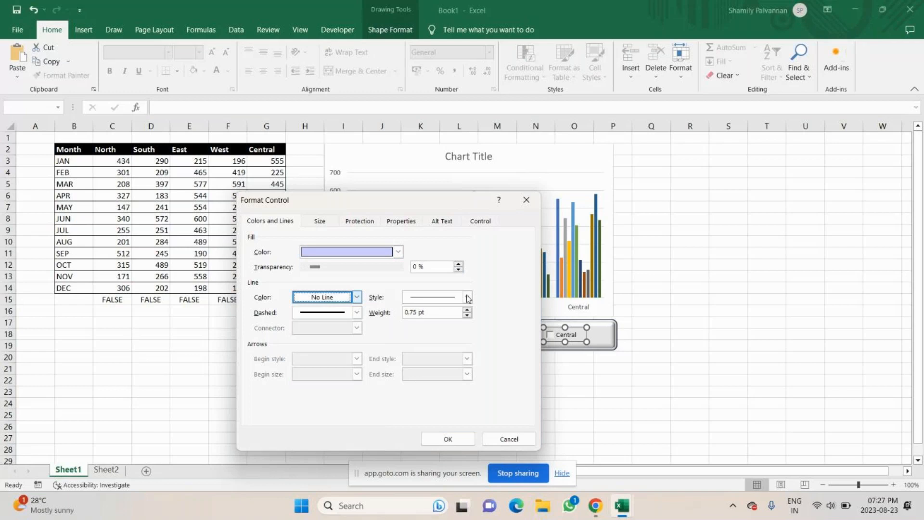
click(467, 298)
click(466, 297)
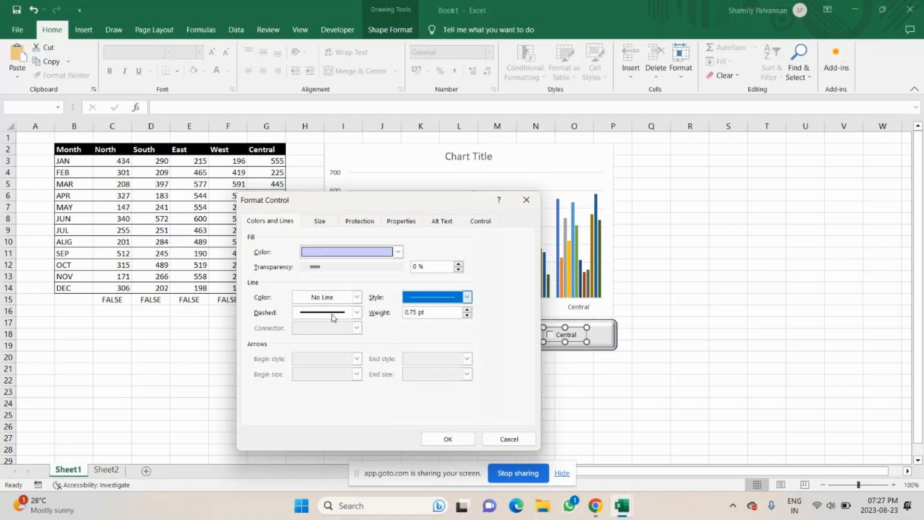
click(356, 313)
click(357, 313)
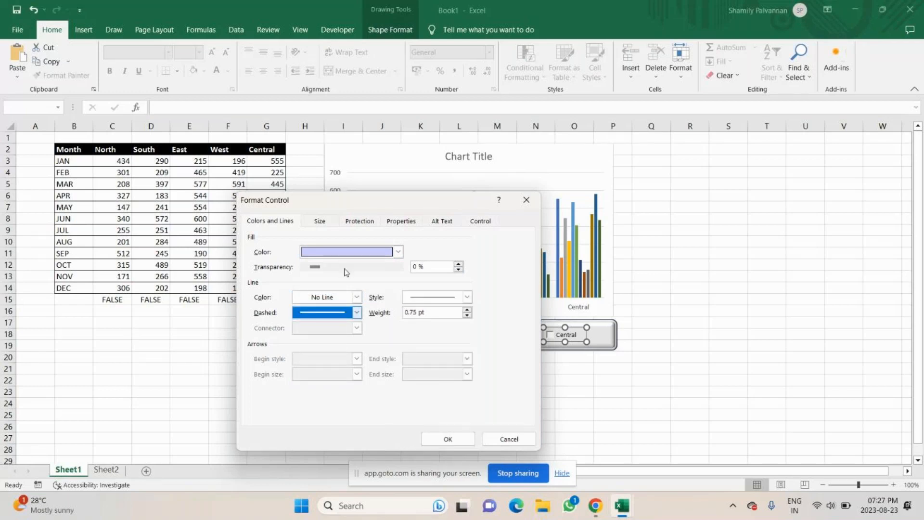
click(320, 221)
click(360, 222)
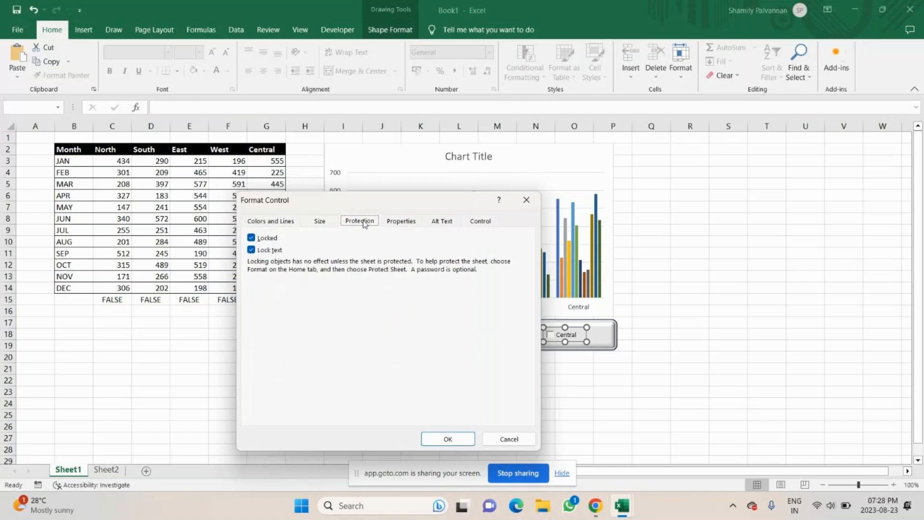
click(401, 221)
click(481, 221)
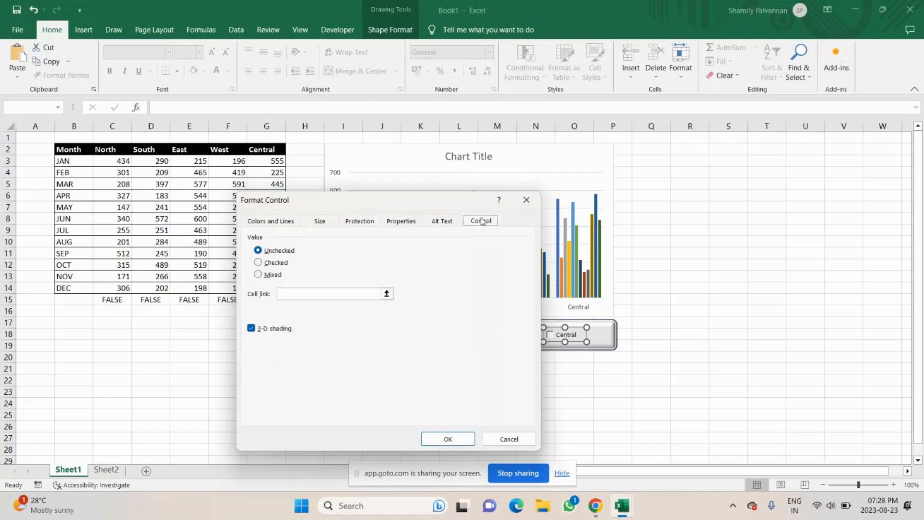
click(289, 222)
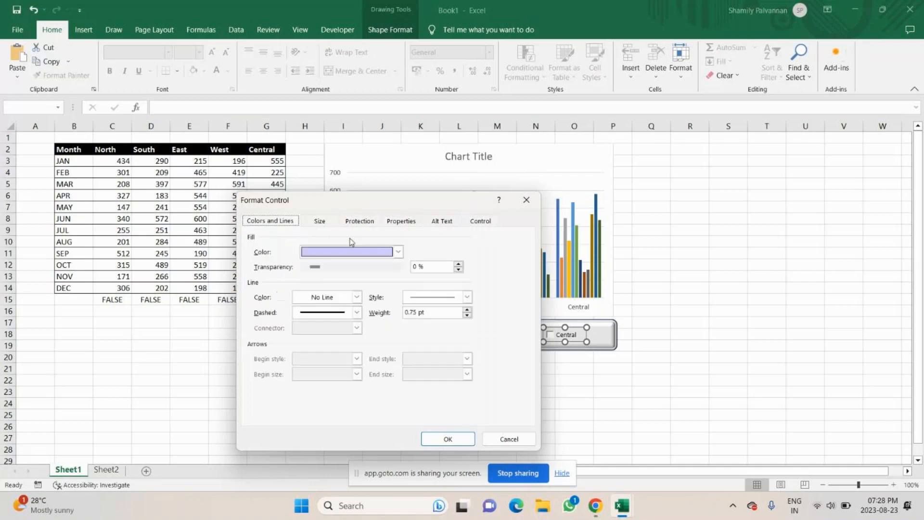
click(448, 439)
click(420, 406)
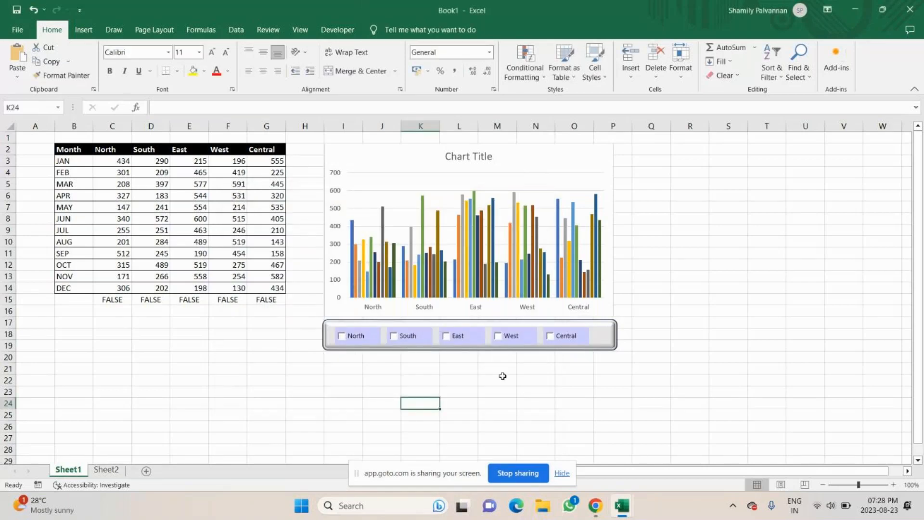
Tick the North, South, East and West checkboxes, leaving Central unticked
click(368, 341)
click(393, 342)
click(452, 336)
click(500, 336)
click(572, 338)
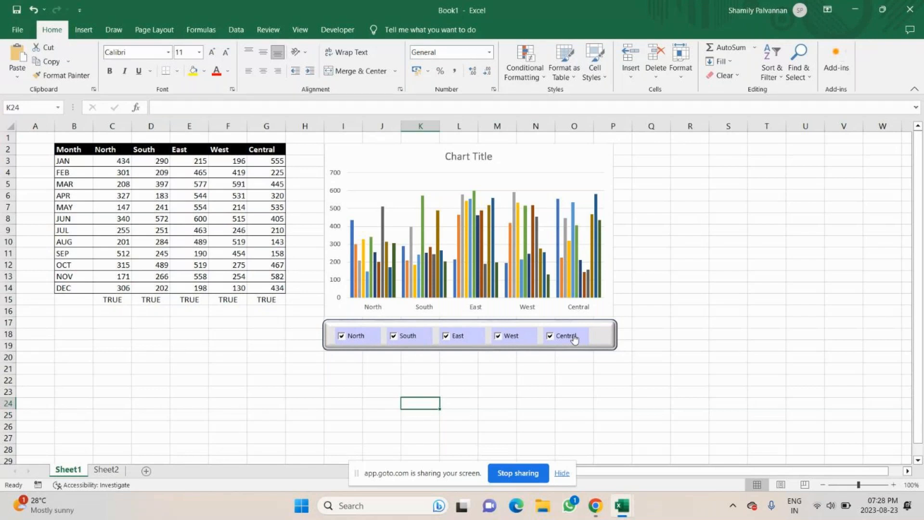
click(574, 339)
Select all five checkboxes and give them a 1 pt solid outline in the Automatic colour
right_click(574, 337)
key(Escape)
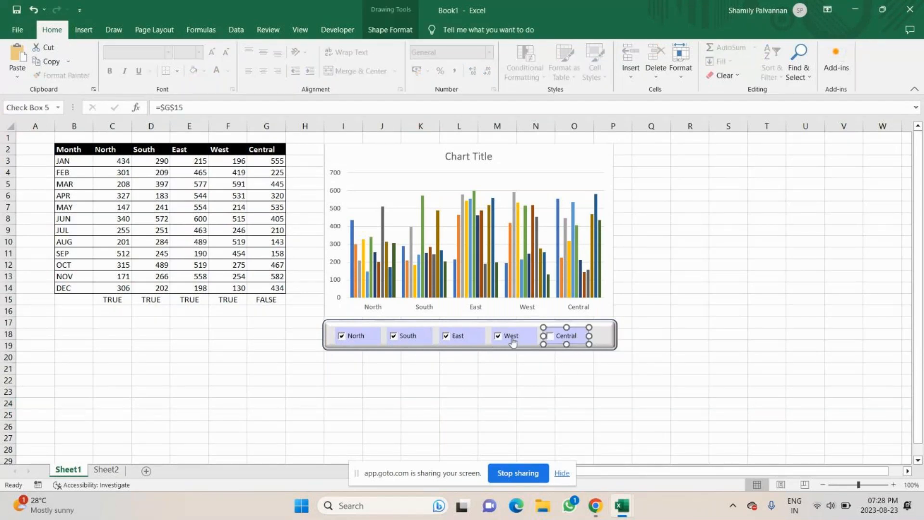
ctrl+click(512, 342)
ctrl+click(459, 341)
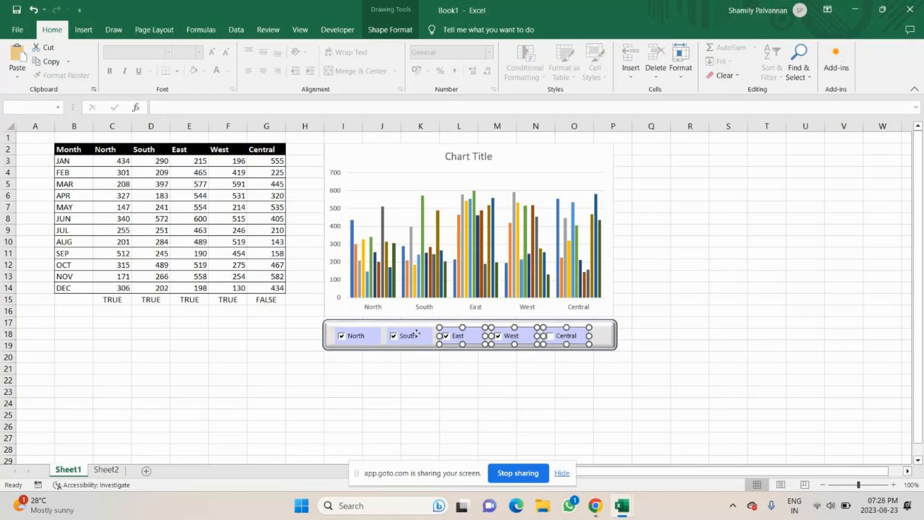
ctrl+click(416, 336)
ctrl+click(368, 335)
right_click(368, 336)
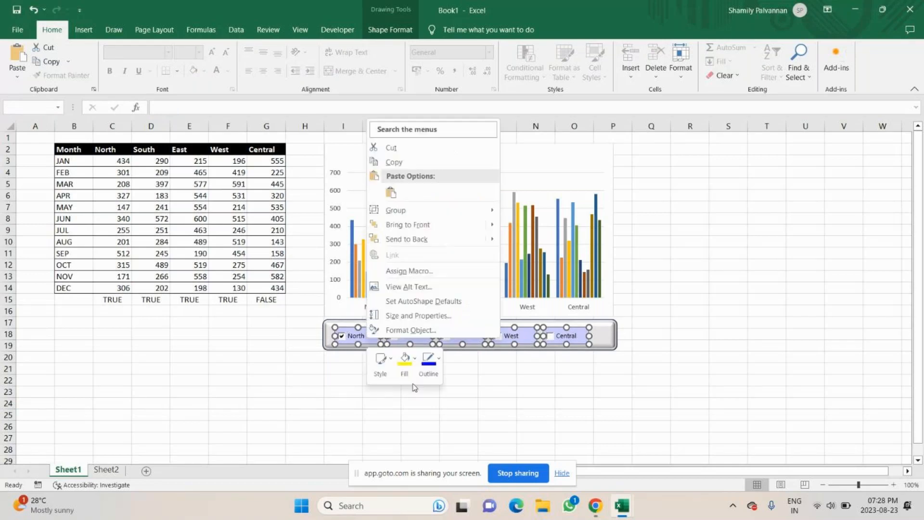
click(406, 330)
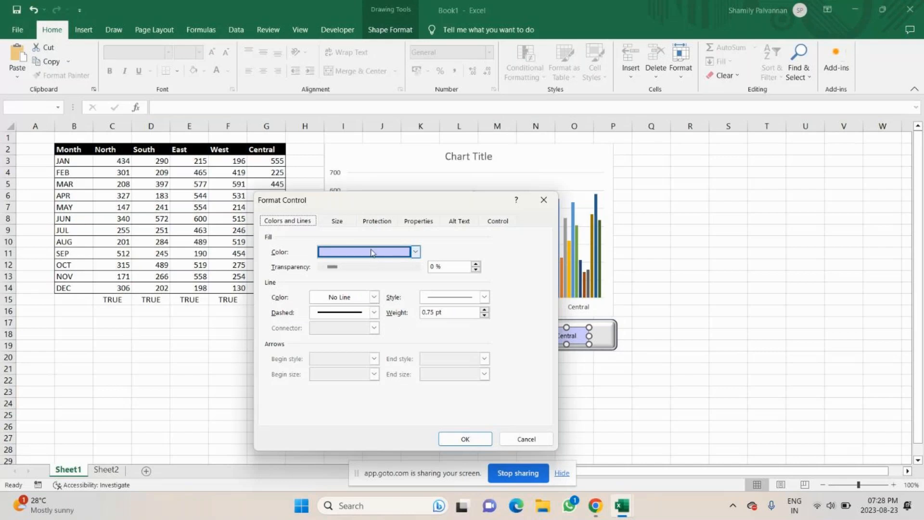
click(360, 314)
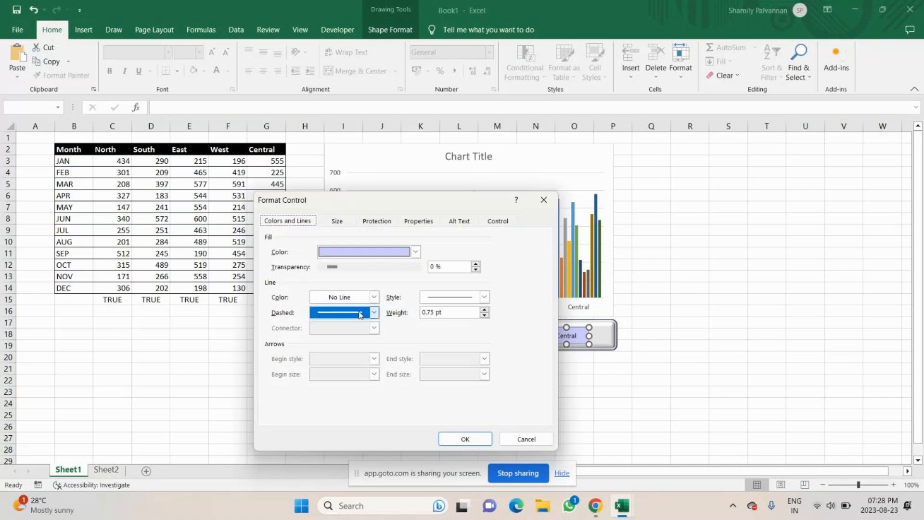
click(485, 301)
click(452, 343)
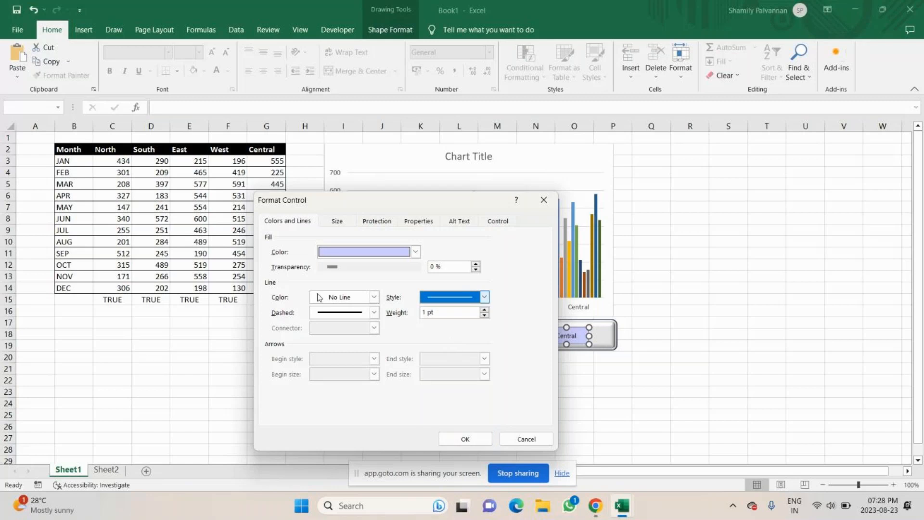
click(374, 297)
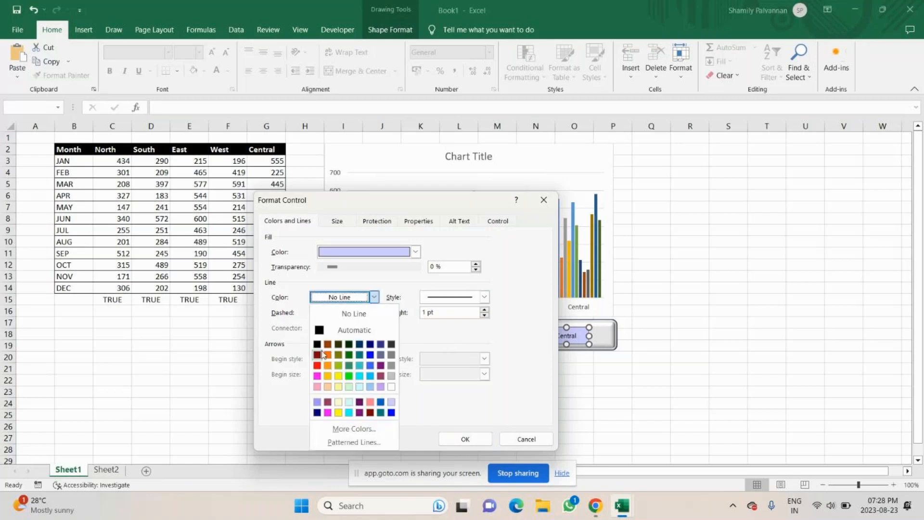
click(322, 332)
click(465, 439)
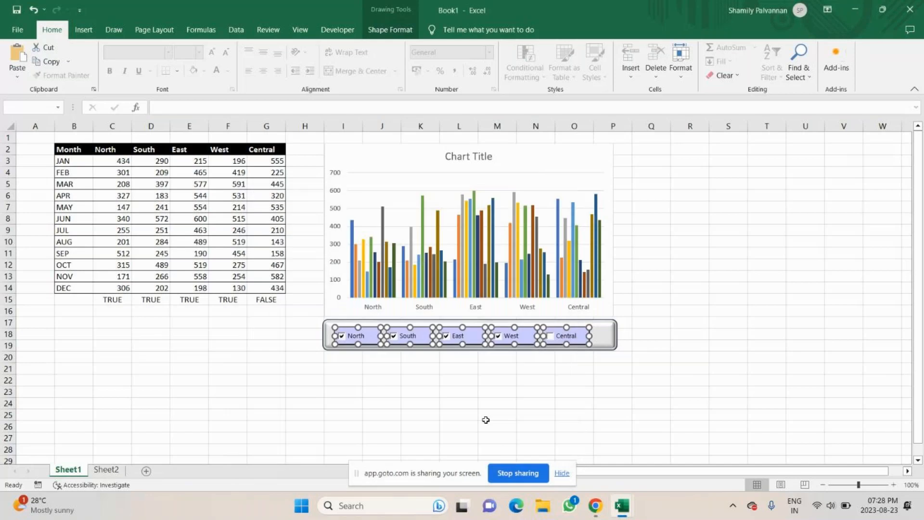
click(487, 405)
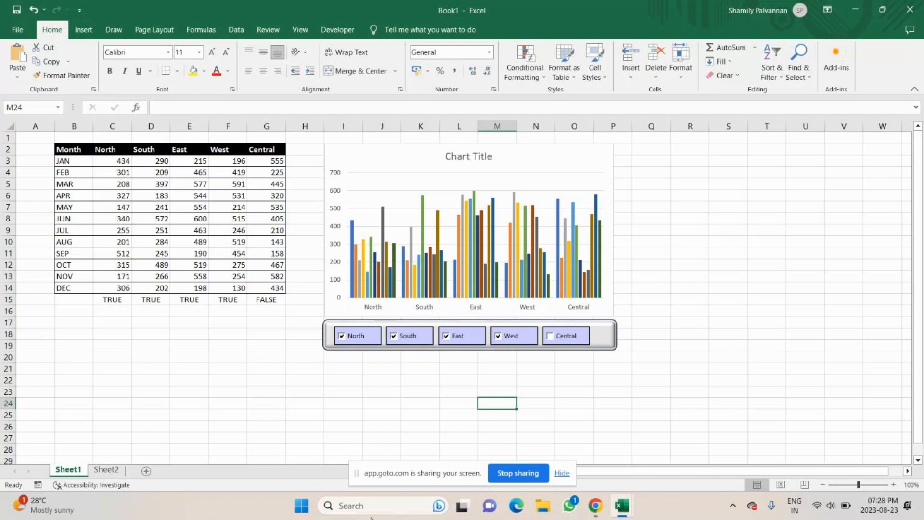
mouse_move(596, 505)
click(602, 470)
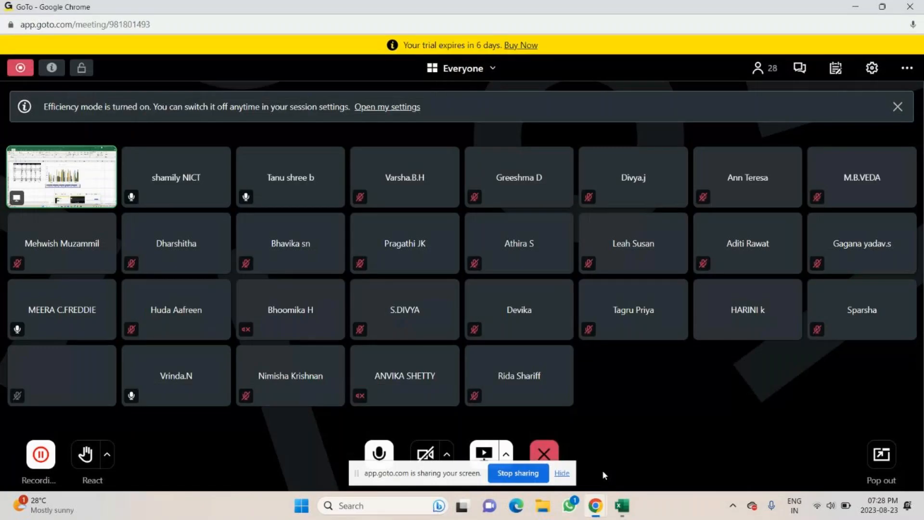
click(383, 455)
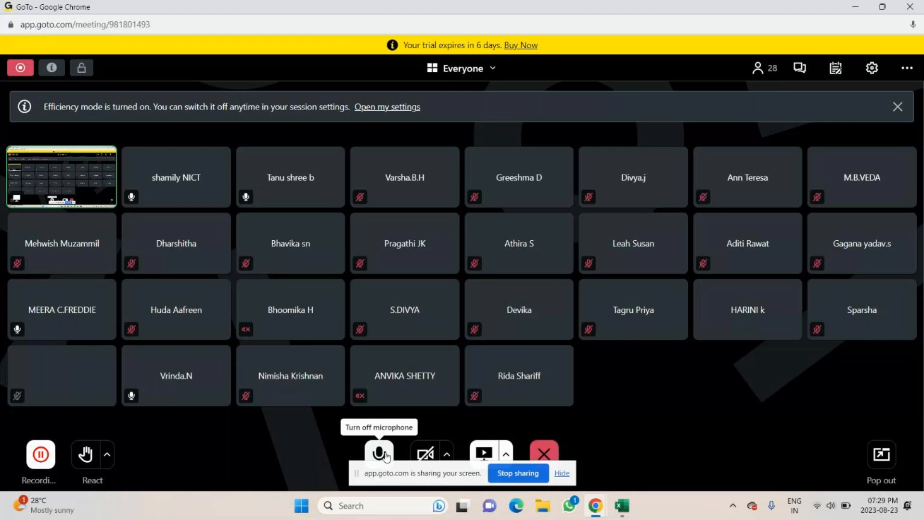
click(626, 507)
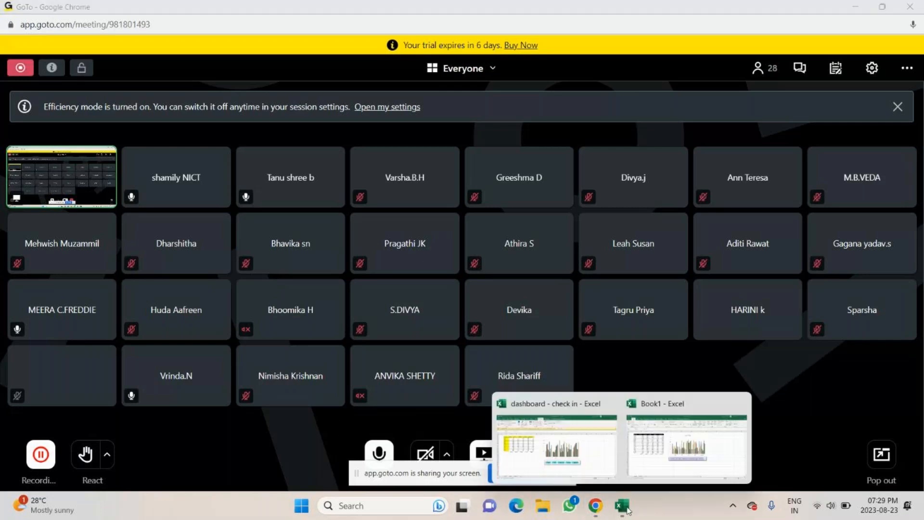
click(645, 461)
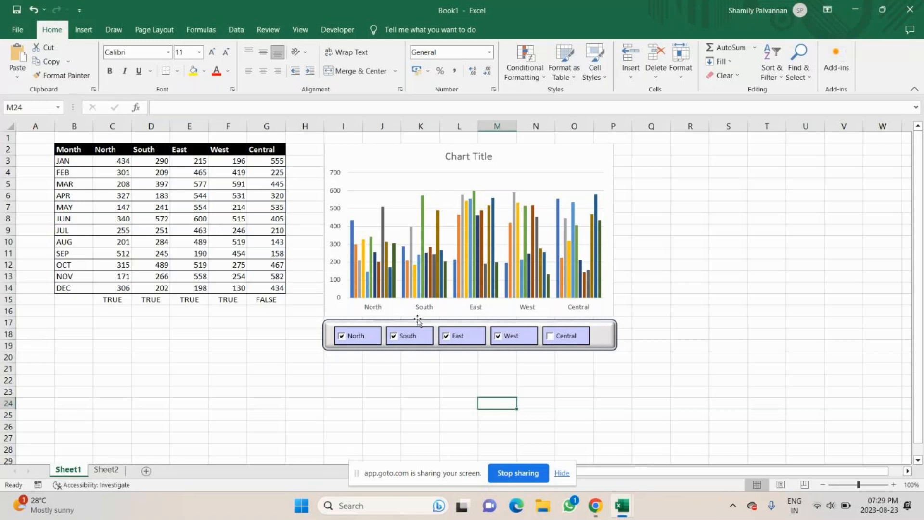
Copy the region header cells North through Central
drag(112, 149, 258, 153)
key(ctrl+c)
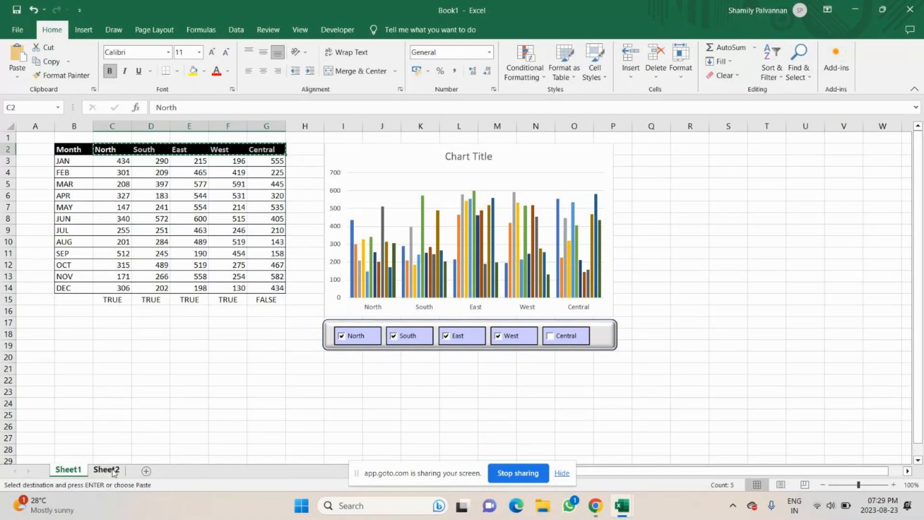
Paste the region headers North through Central into row 5 of Sheet2, starting at column G
click(106, 469)
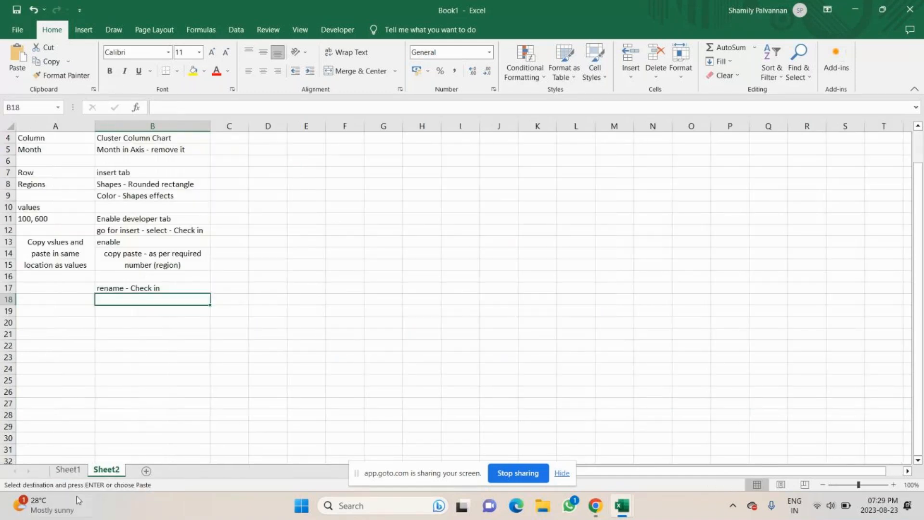
click(68, 470)
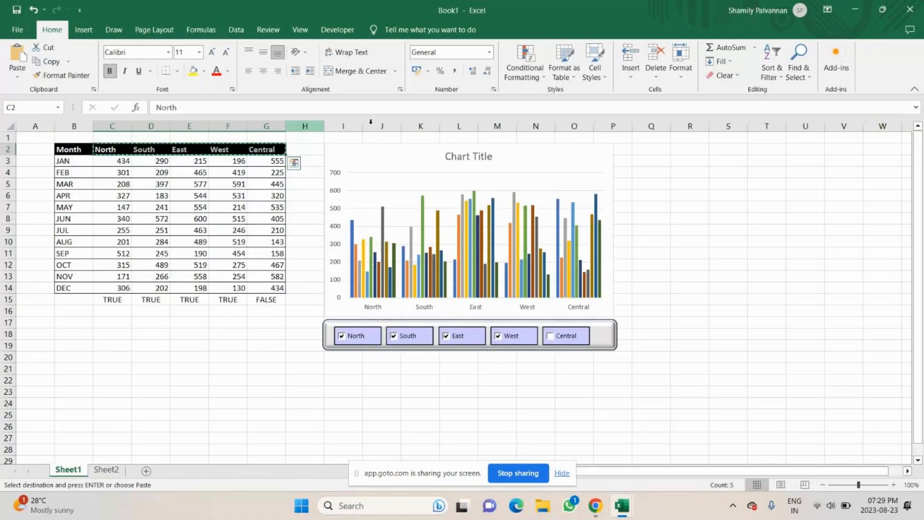
click(101, 472)
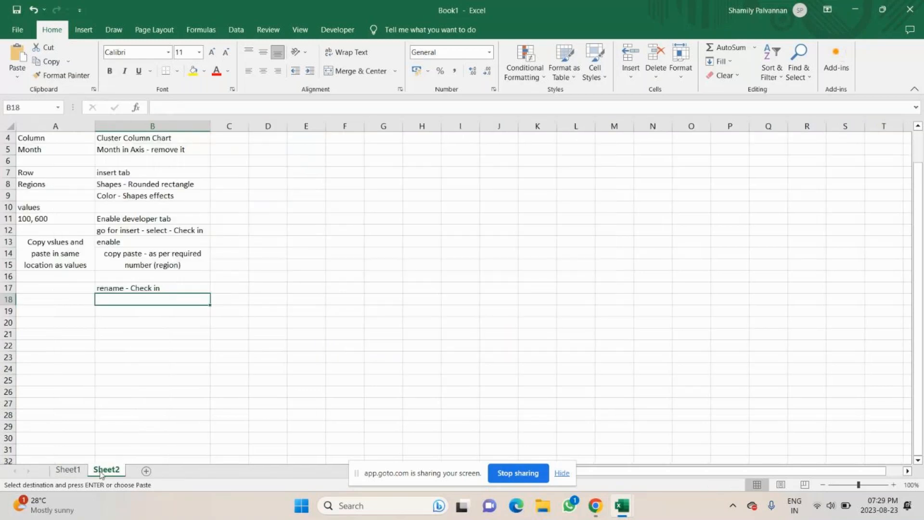
click(390, 147)
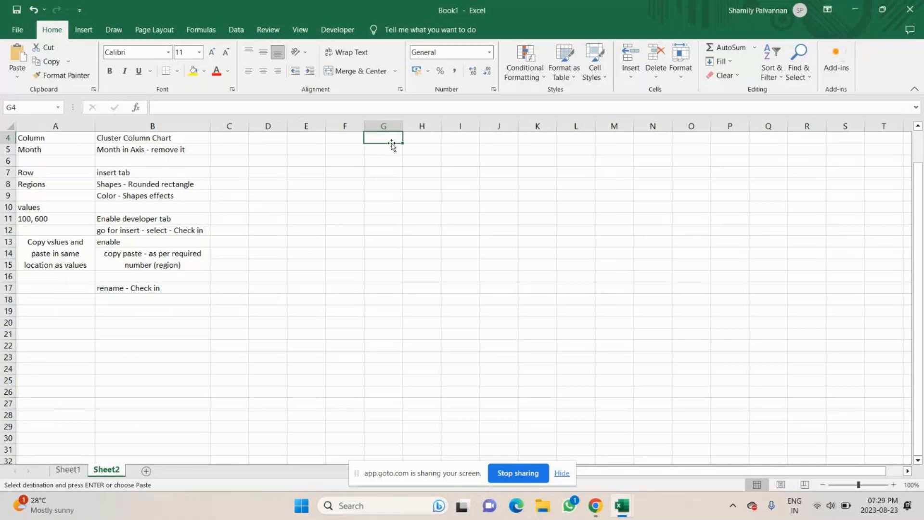
key(ctrl+v)
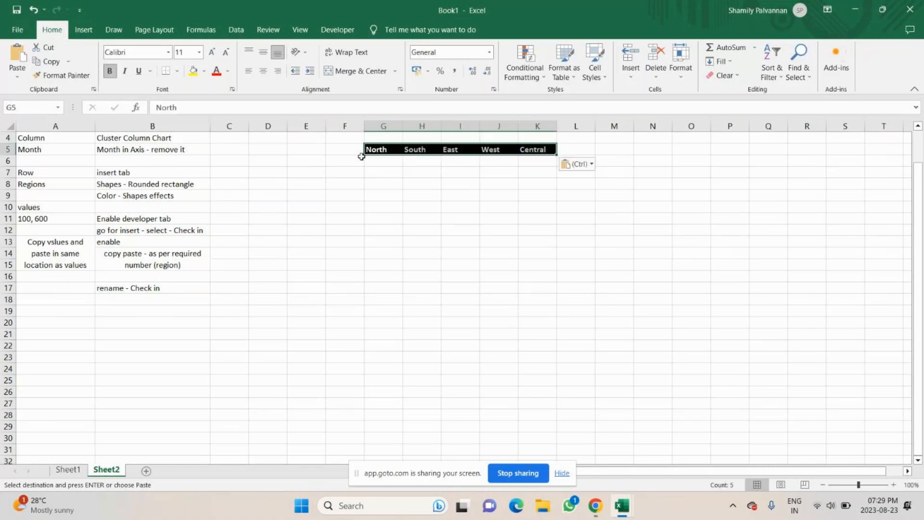
Merge and centre cells E6 to E16 on Sheet2
click(308, 149)
key(Down)
key(Down)
key(Down)
drag(311, 151, 340, 254)
click(344, 153)
drag(301, 163, 306, 278)
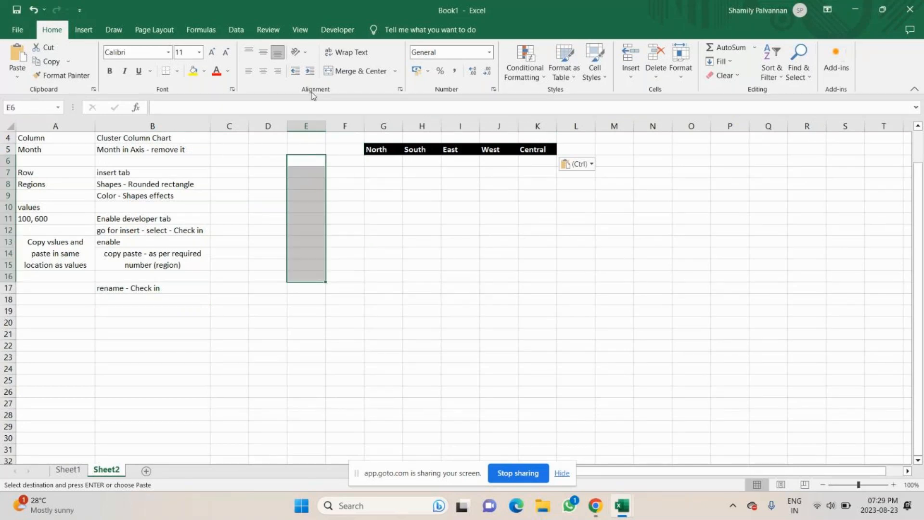
click(347, 72)
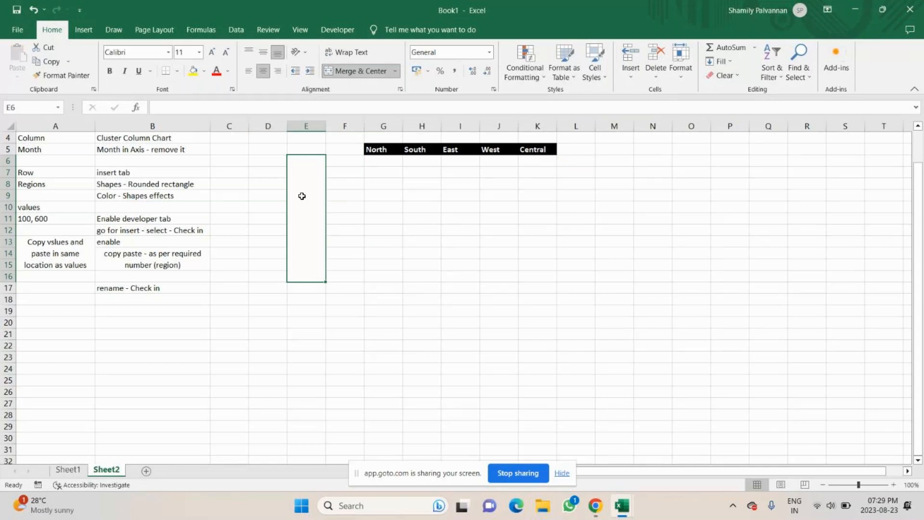
Enter the label "helper table" in the merged cell
text(helper table)
key(Return)
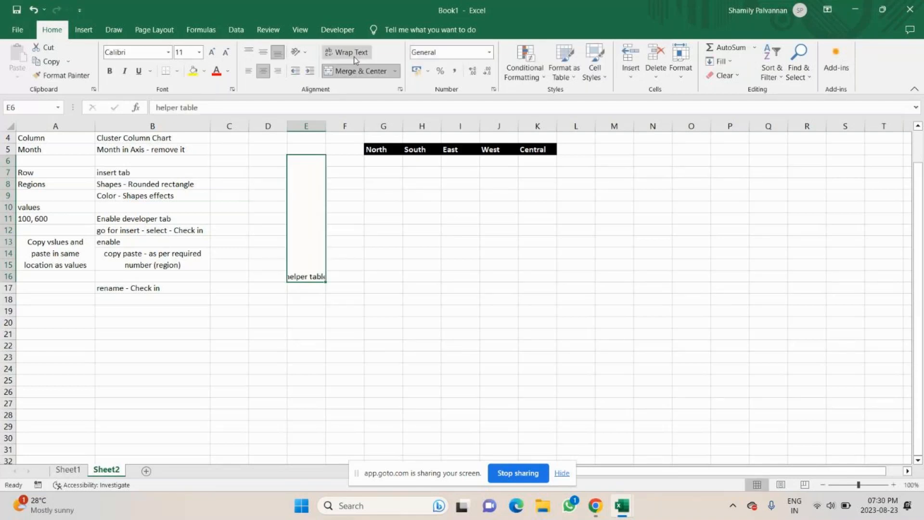
Rotate the helper table label to read upward and centre it vertically in the merged cell
click(299, 52)
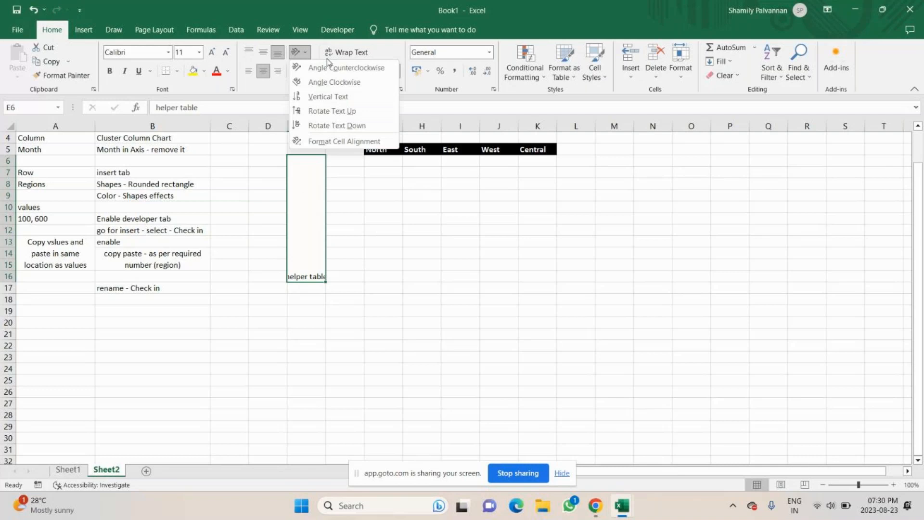
click(331, 98)
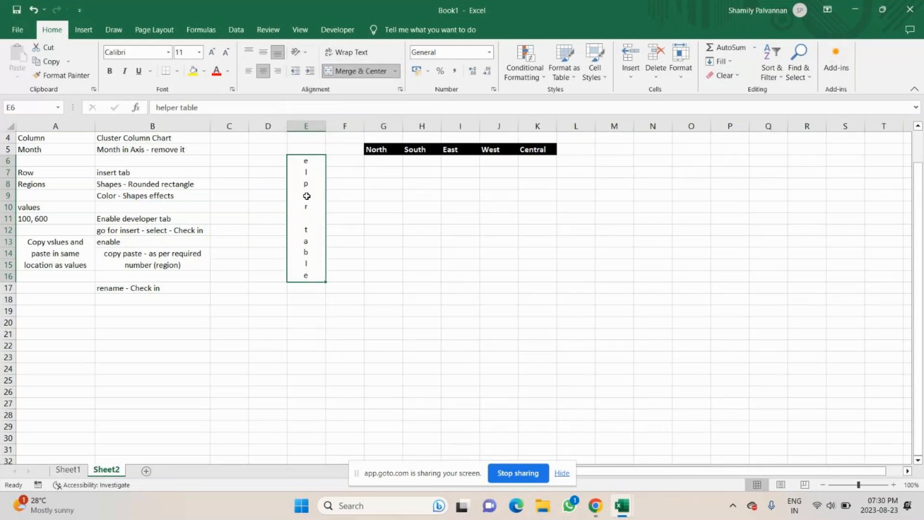
click(298, 52)
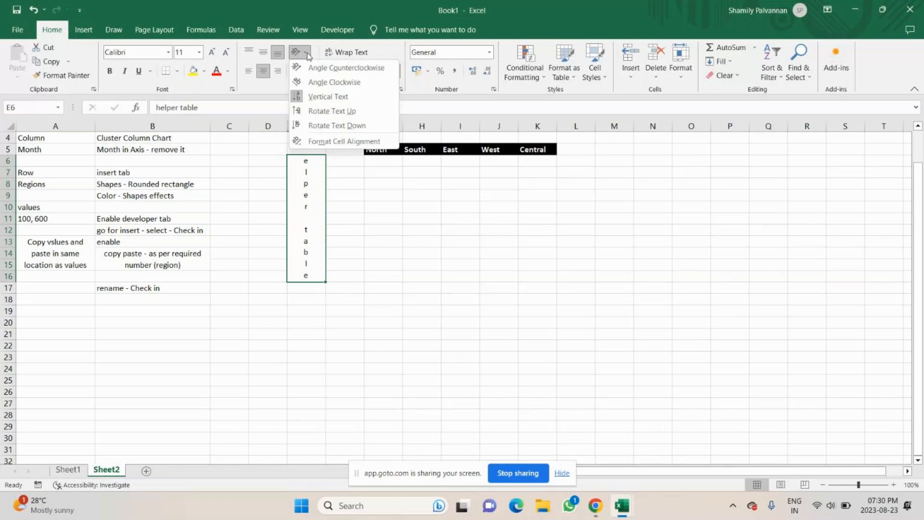
click(322, 113)
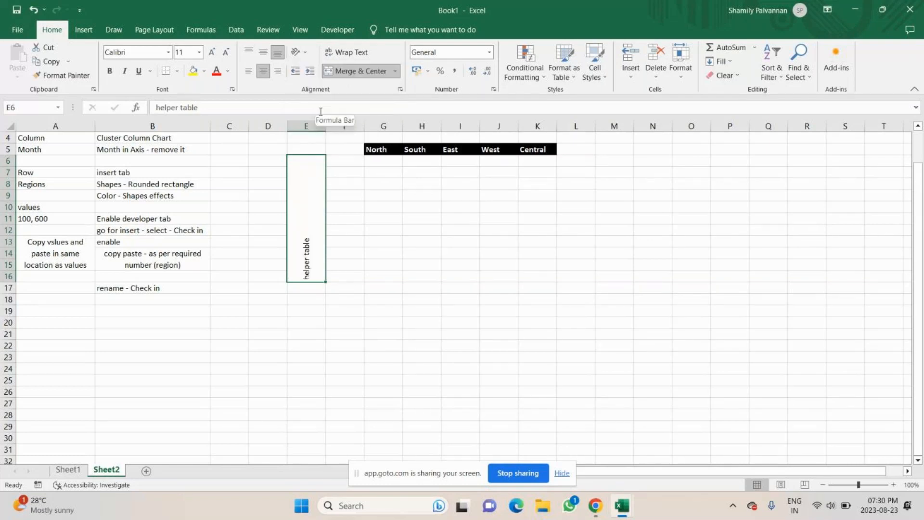
click(264, 49)
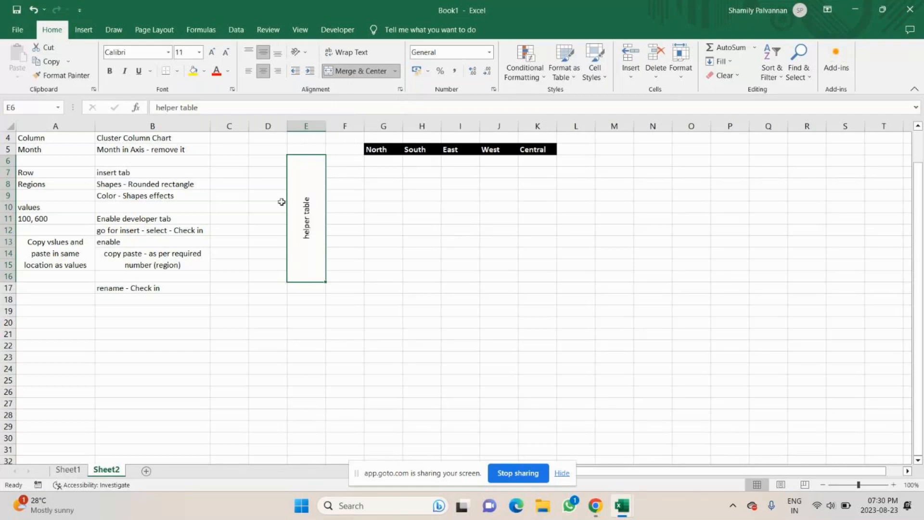
Enlarge the helper table label to 24 pt and fill the merged cell yellow
click(212, 52)
click(211, 52)
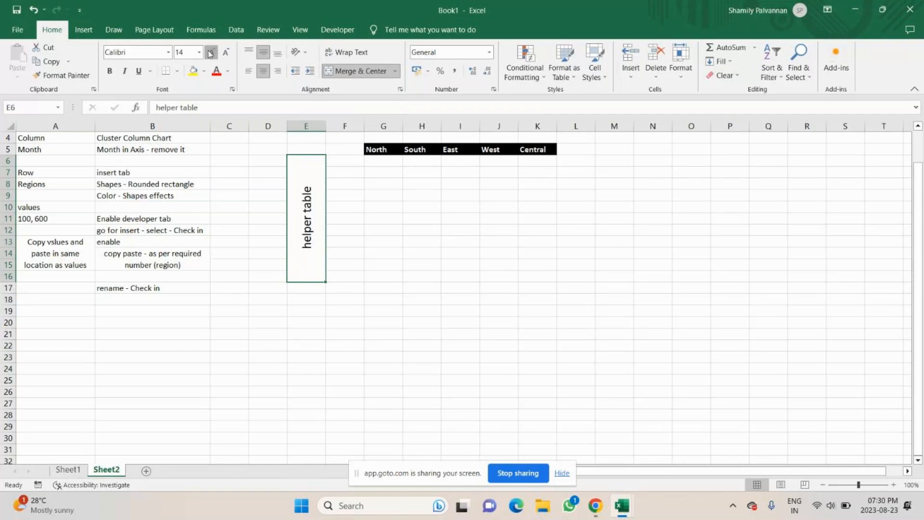
click(211, 52)
click(211, 52)
click(211, 52)
click(211, 52)
click(211, 52)
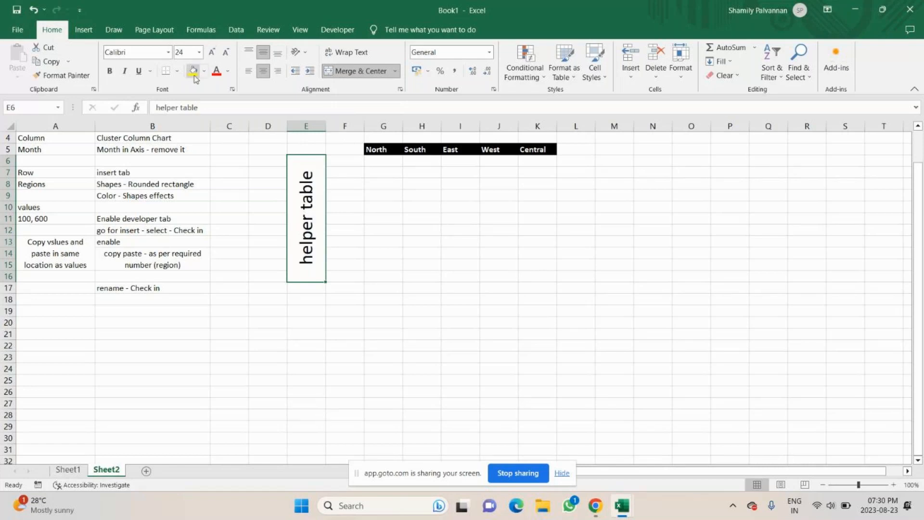
click(193, 71)
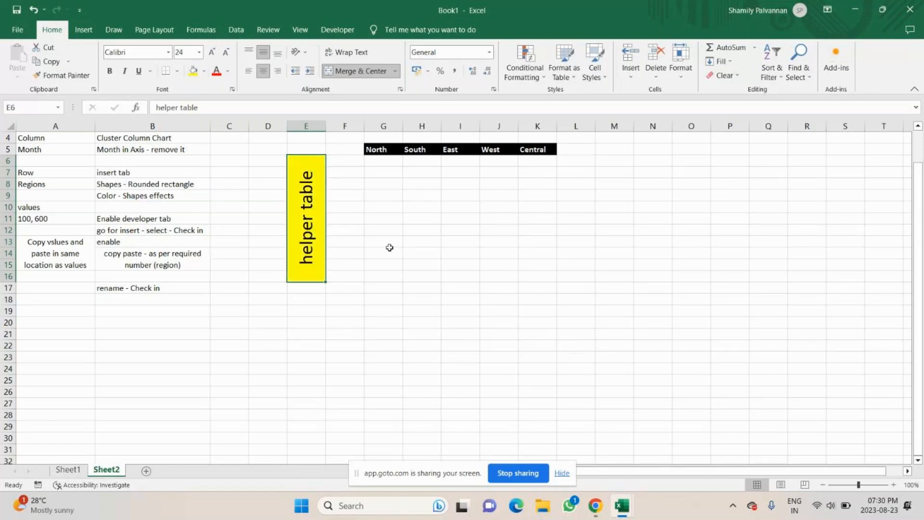
Copy the month names JAN to DEC from Sheet1 into F6:F17 on Sheet2, beside the helper table label
click(367, 207)
click(380, 171)
click(377, 162)
click(341, 161)
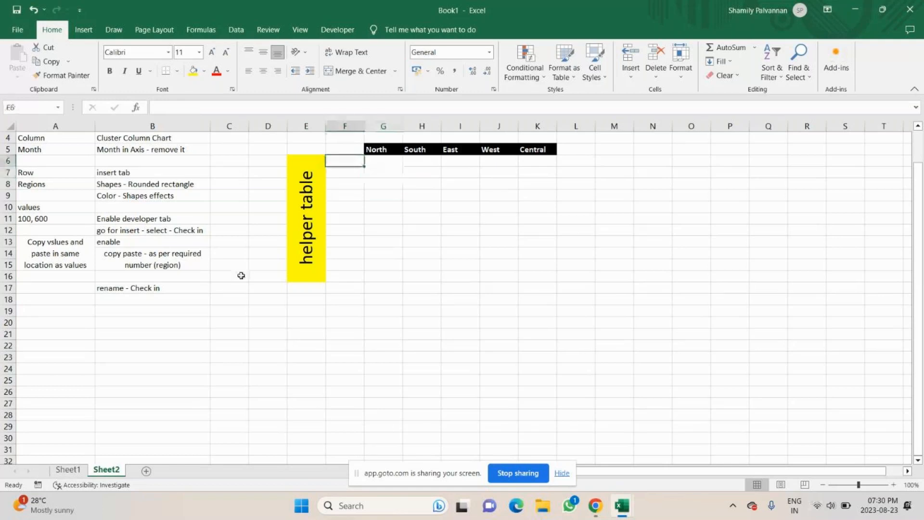
click(63, 471)
drag(62, 160, 68, 283)
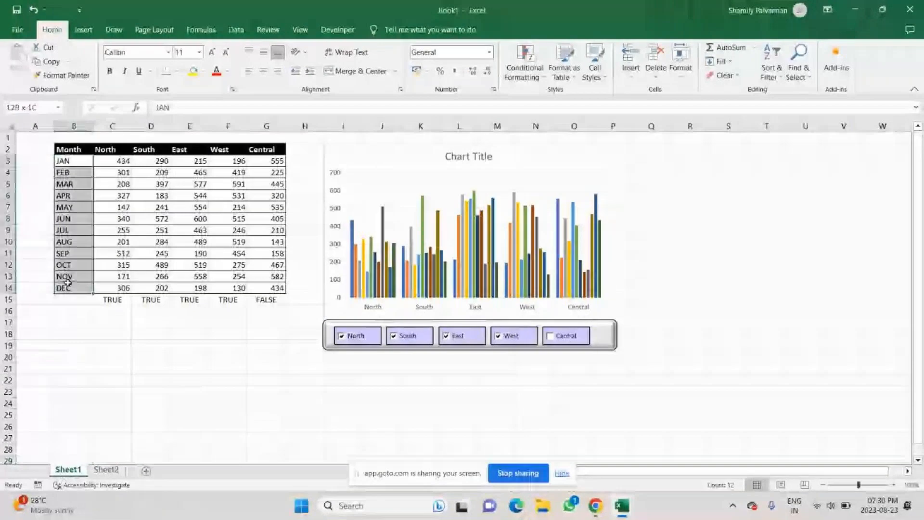
key(ctrl+c)
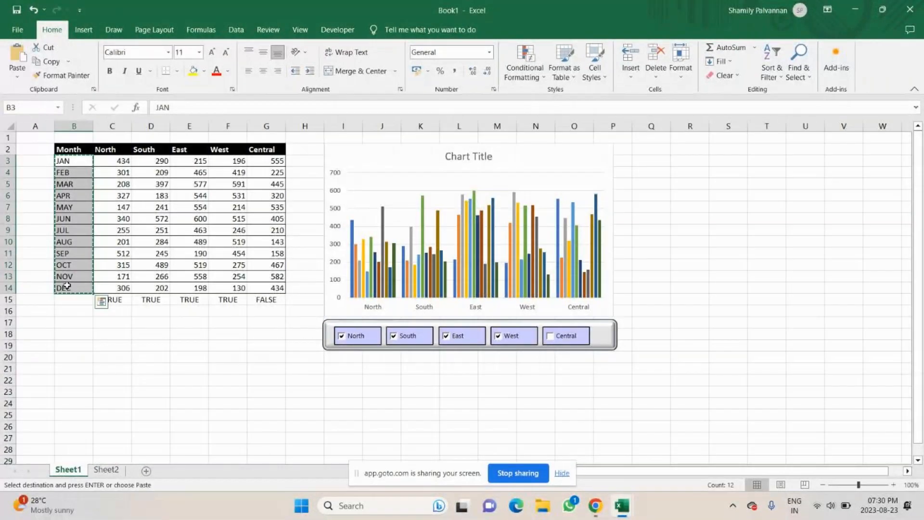
click(106, 470)
key(ctrl+v)
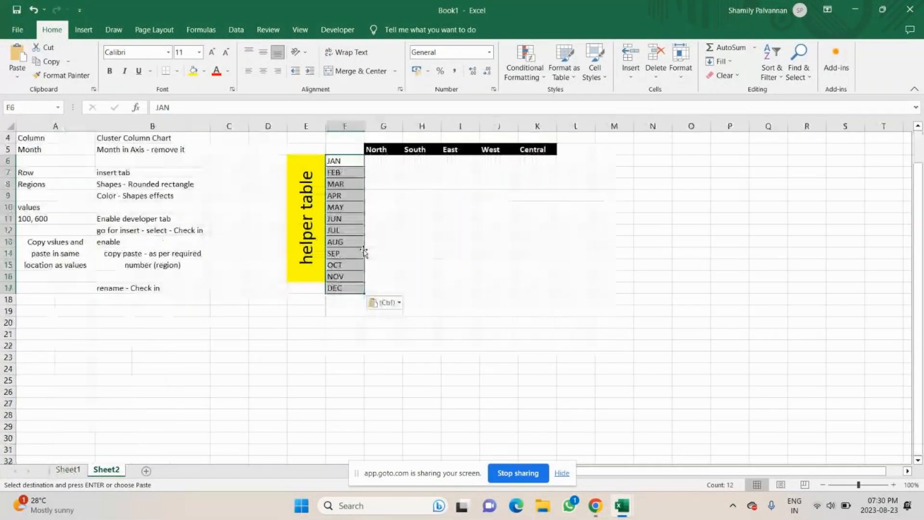
Try to start an IF formula in G6, the North column's first helper cell
click(422, 219)
drag(347, 164, 335, 283)
click(384, 158)
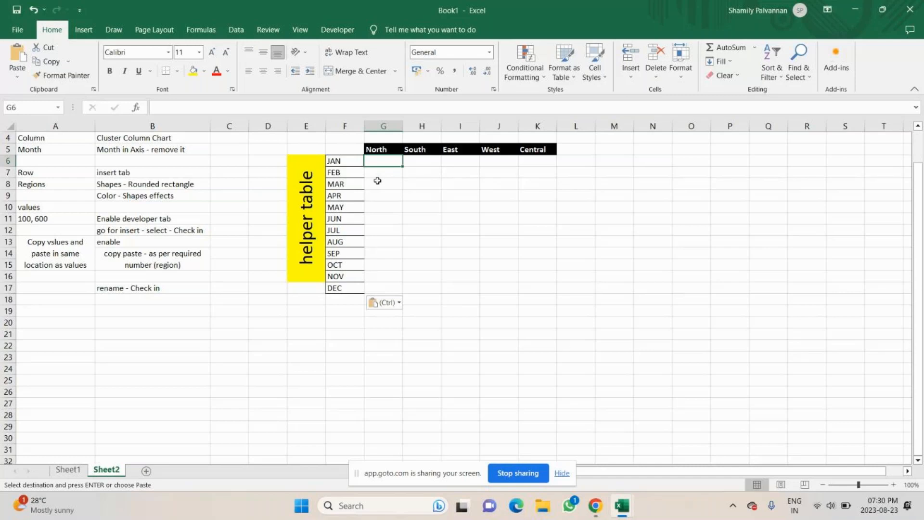
text(=if)
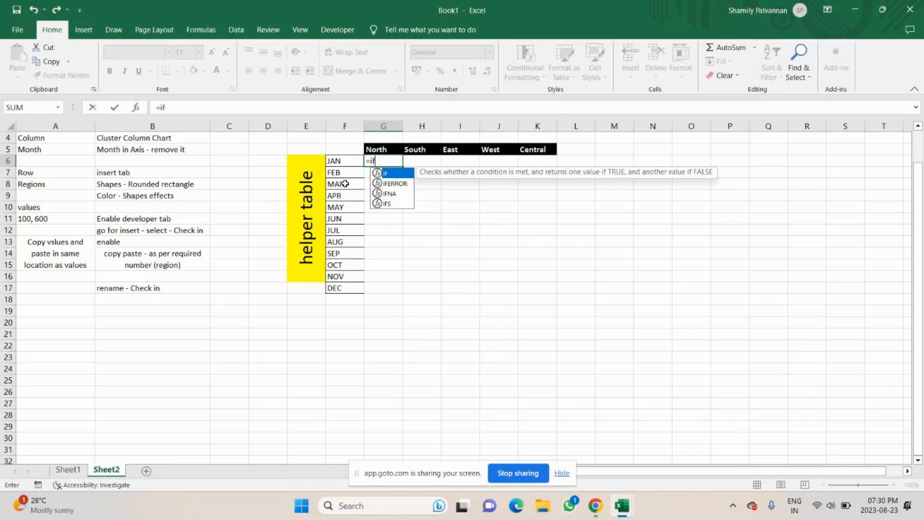
click(383, 149)
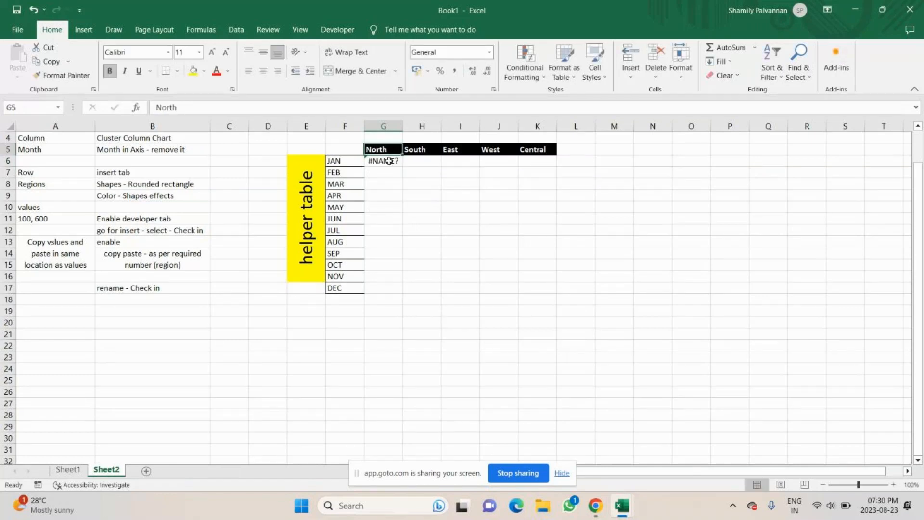
double_click(389, 160)
text(()
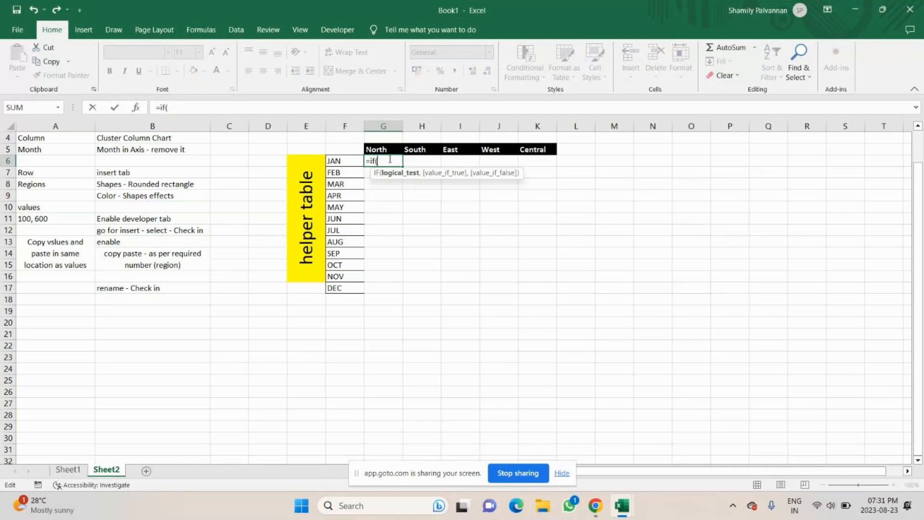
click(385, 149)
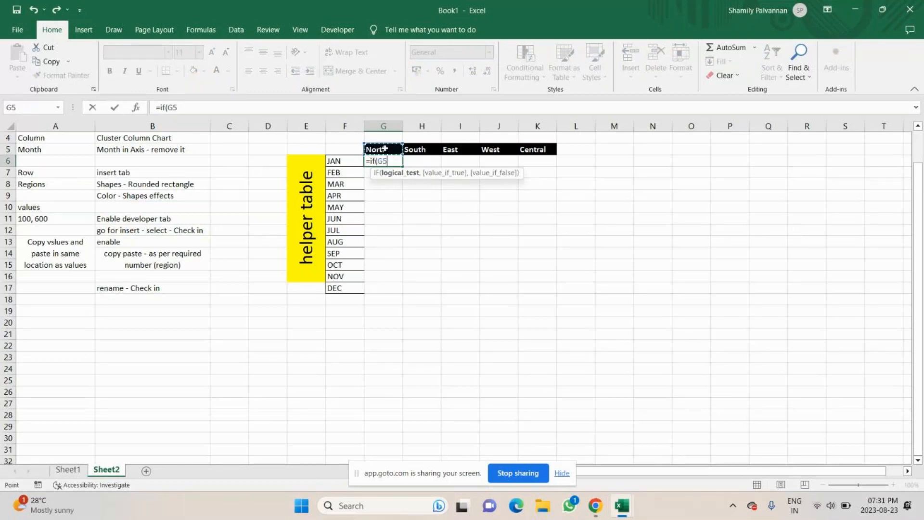
key(BackSpace)
key(BackSpace)
scroll(226, 308, down, 1)
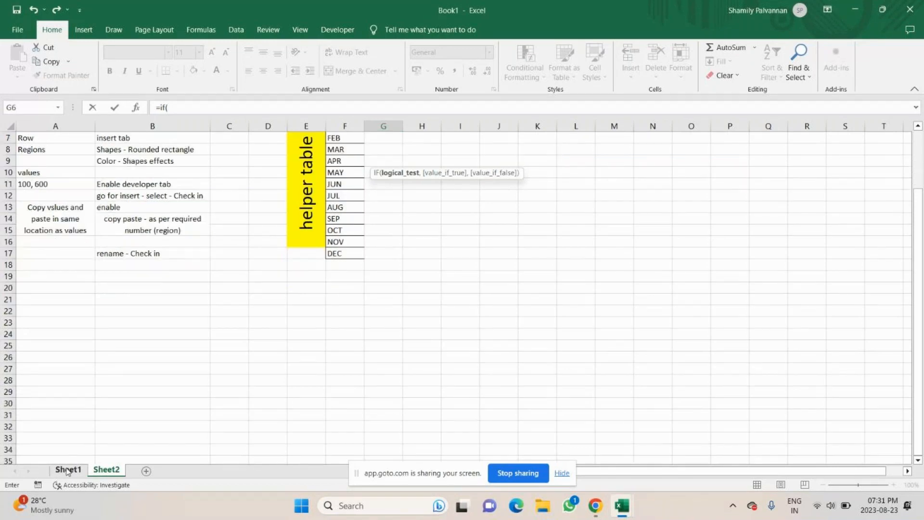
Try to build an IF formula testing Sheet1!C$15 and returning Sheet1's January North value, and cancel the entry
click(68, 471)
click(112, 299)
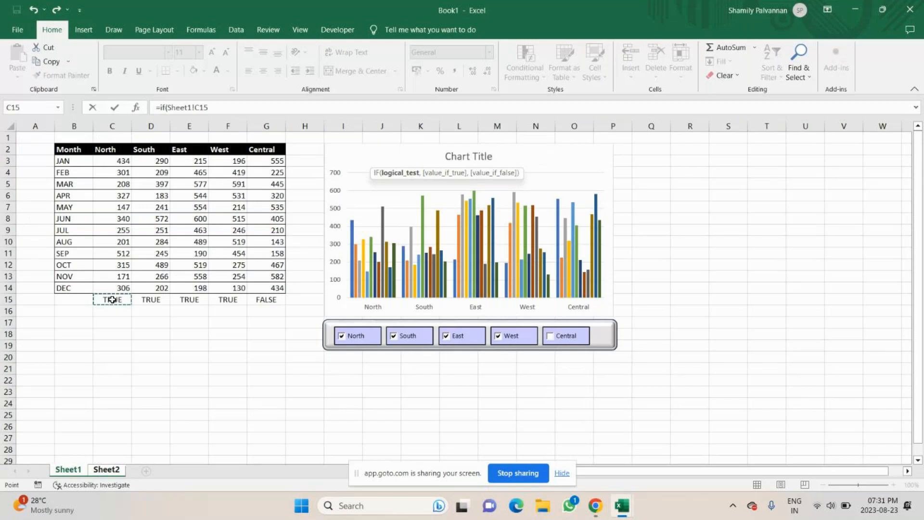
click(201, 107)
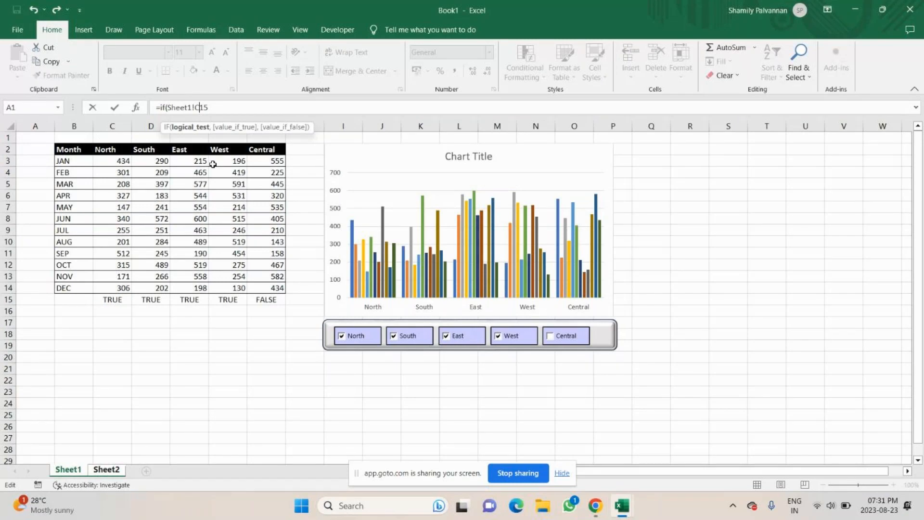
key(F4)
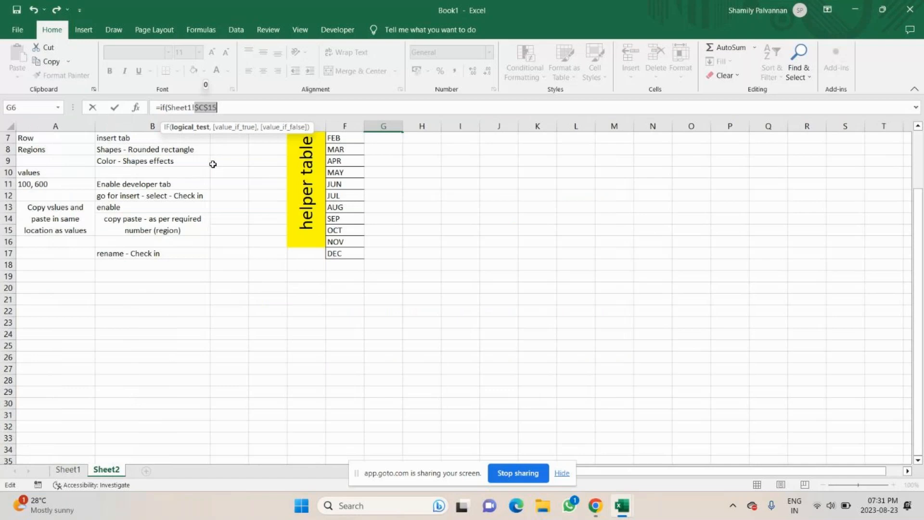
key(F4)
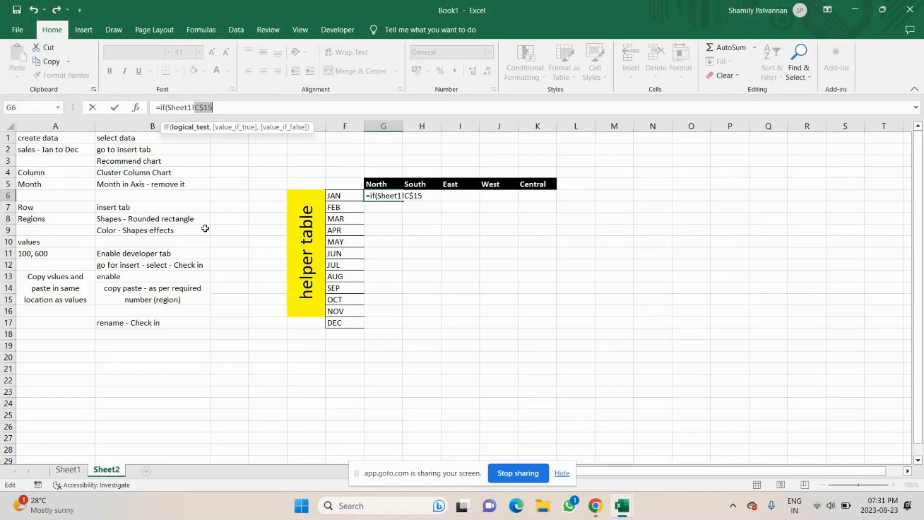
click(226, 106)
text(,)
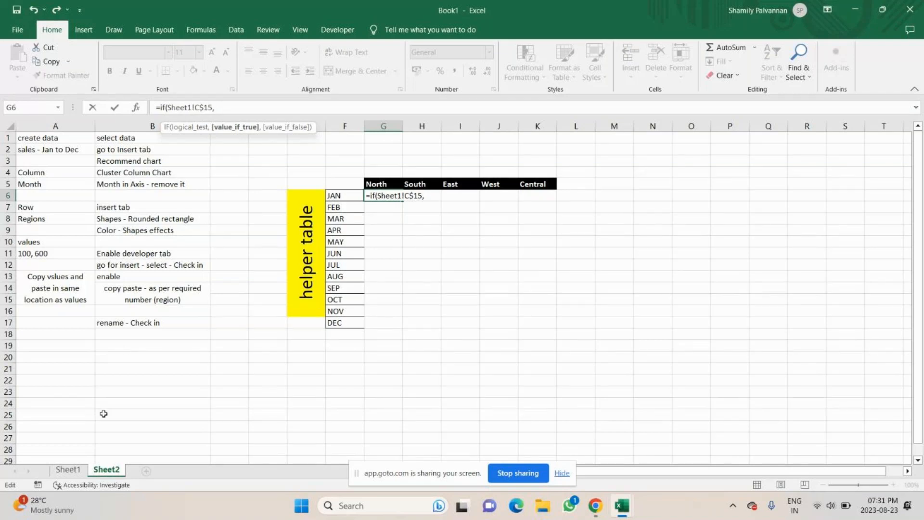
click(66, 470)
click(114, 161)
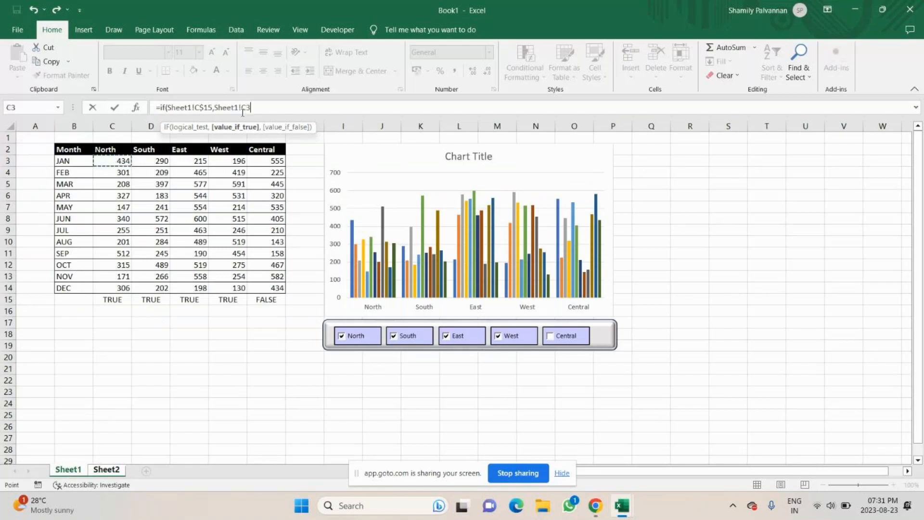
key(BackSpace)
key(BackSpace)
key(BackSpace)
key(BackSpace)
key(BackSpace)
key(BackSpace)
key(BackSpace)
key(BackSpace)
key(BackSpace)
key(BackSpace)
key(Escape)
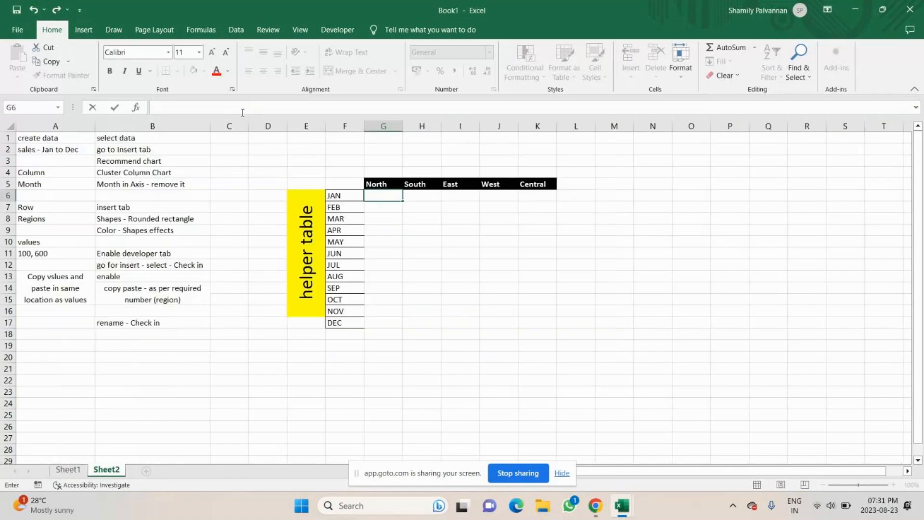
Enter =IF(Sheet1!C$15,Sheet1!C3,"") in G6 so the North helper cell returns January's value when its checkbox is TRUE
text(=)
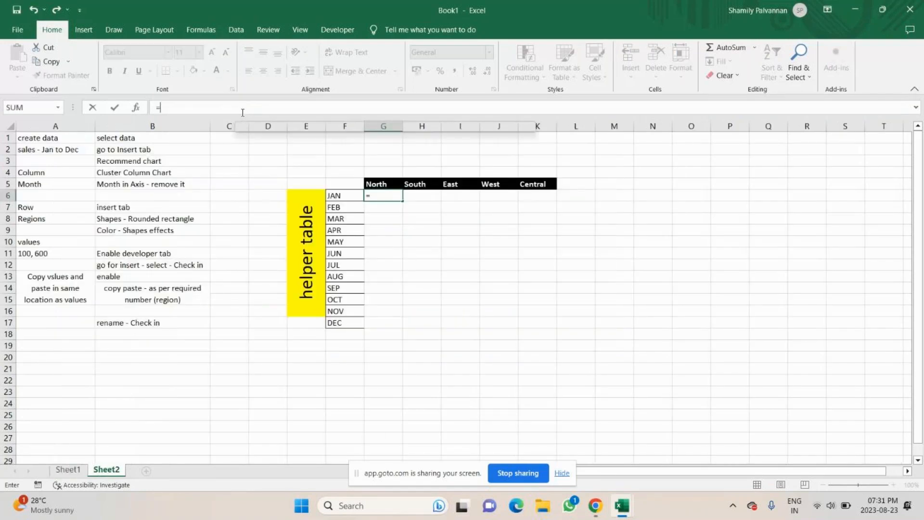
text(IF()
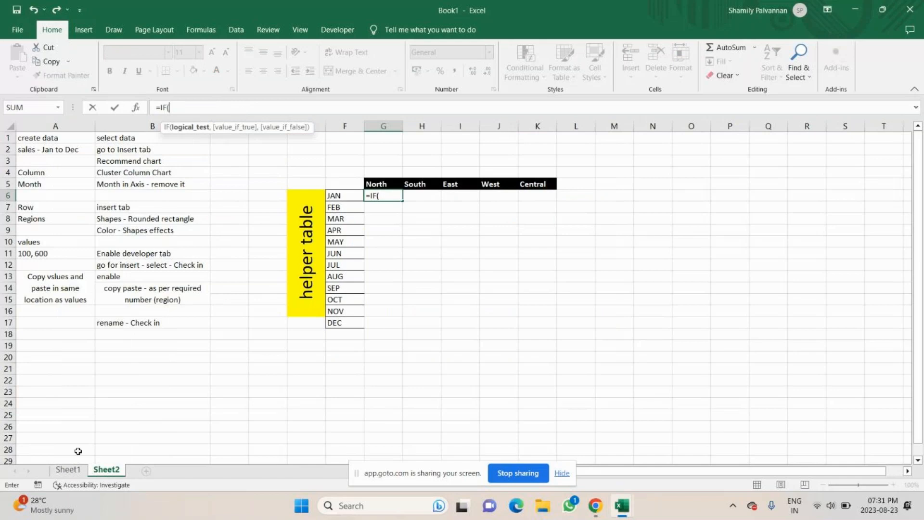
click(68, 469)
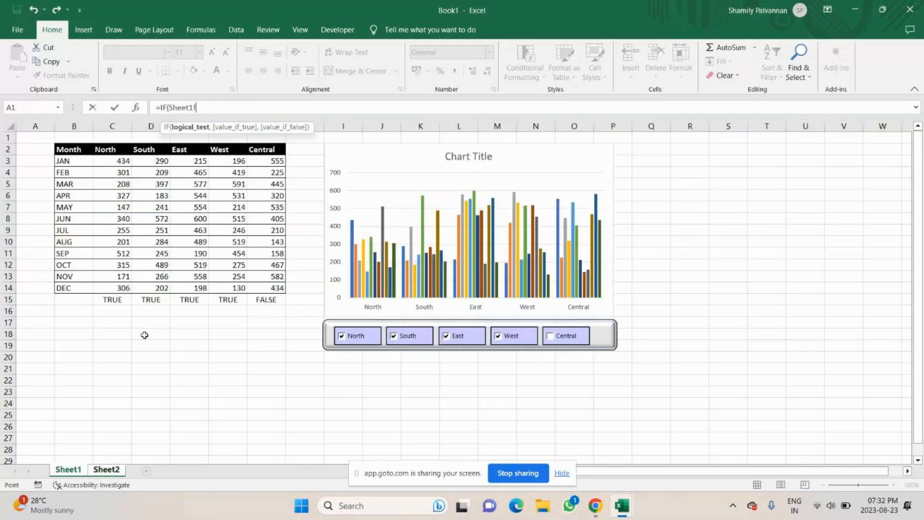
click(114, 298)
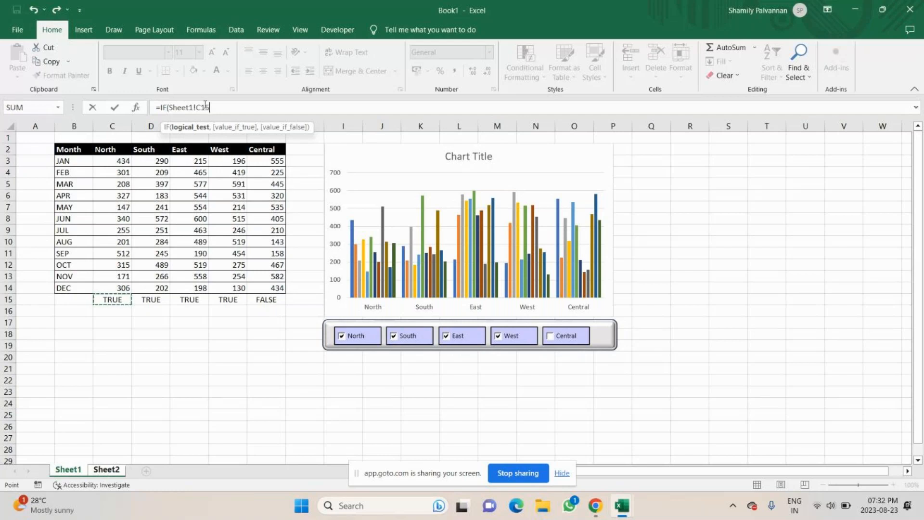
key(F4)
key(F4)
text(,)
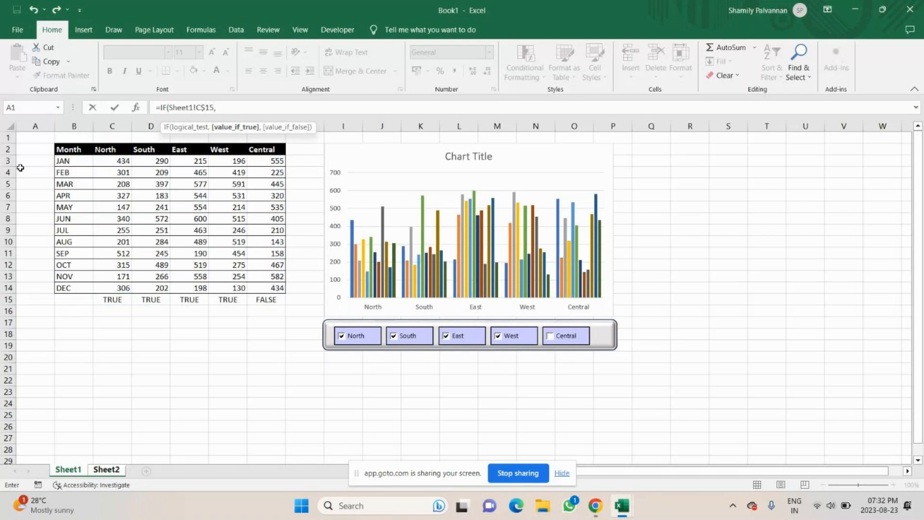
click(122, 160)
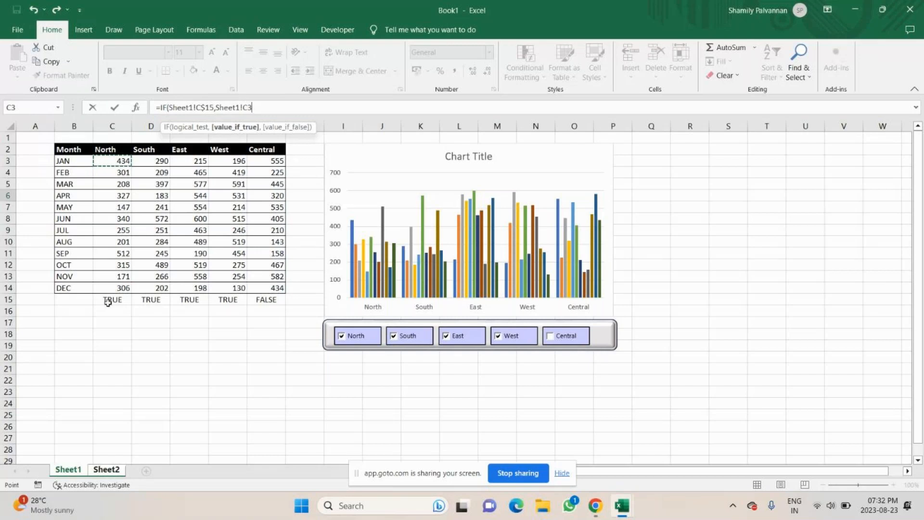
text(,"")
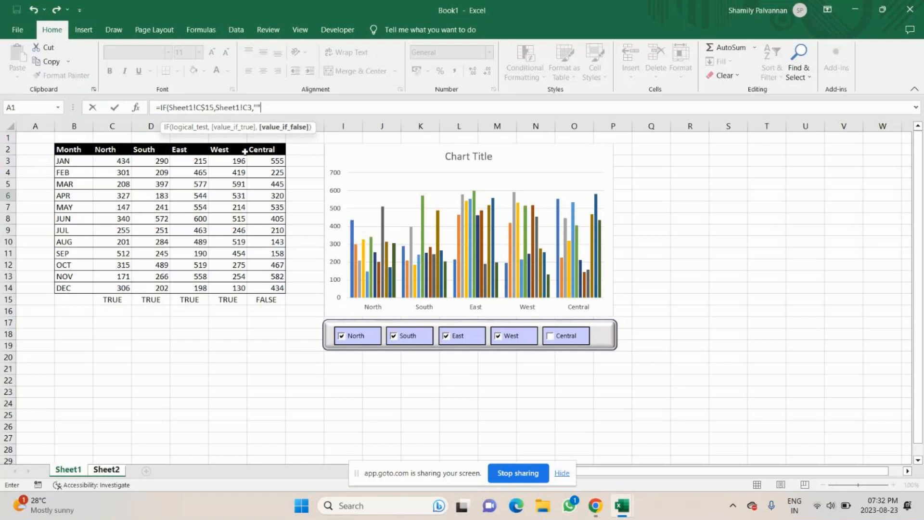
text())
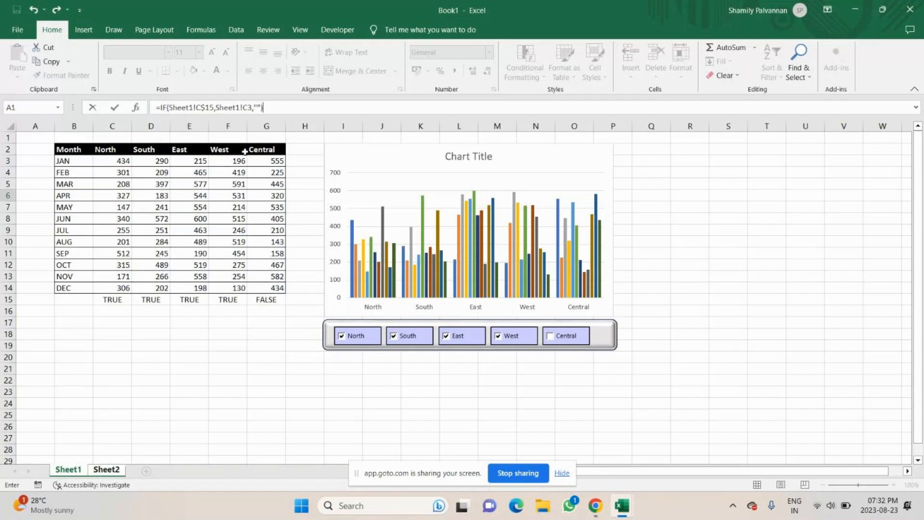
key(Return)
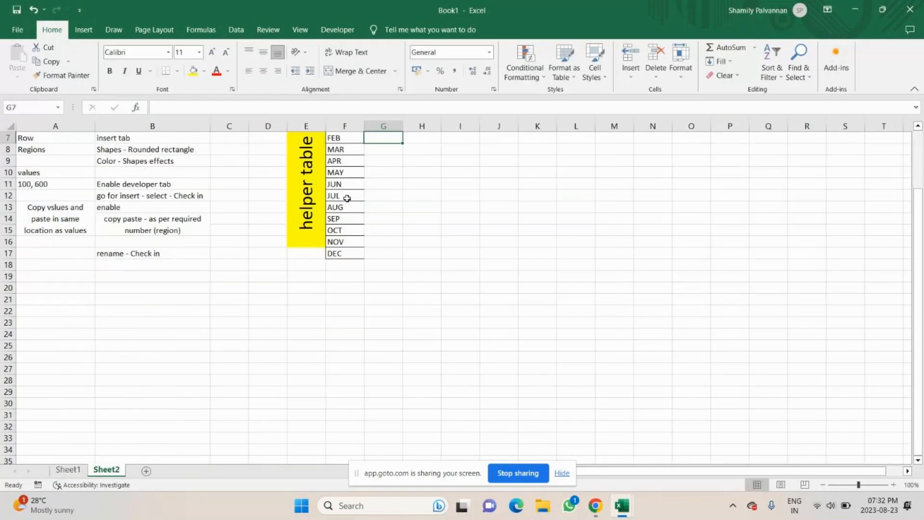
Fill the North formula down from G6 to G17 for all months
scroll(365, 197, up, 2)
click(388, 197)
drag(401, 203, 393, 330)
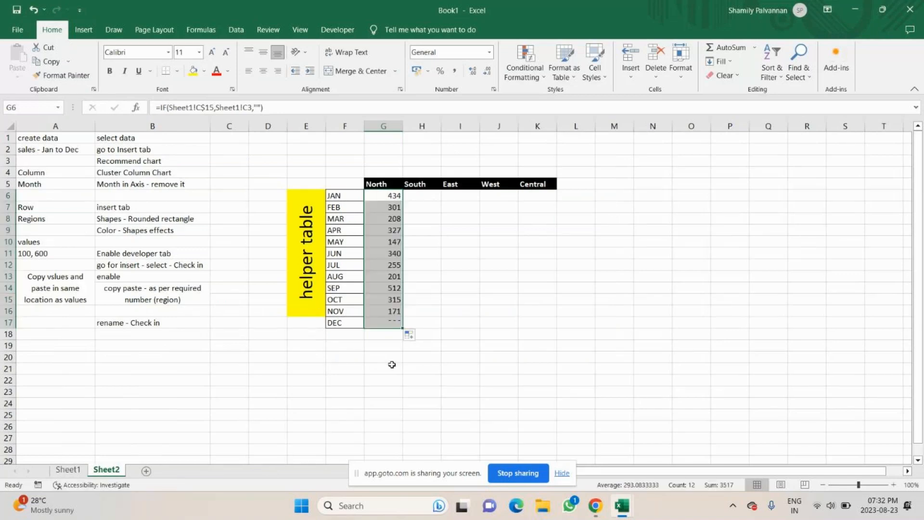
Test the North checkbox by unticking and reticking it, checking the North helper column on Sheet2 each time
click(68, 470)
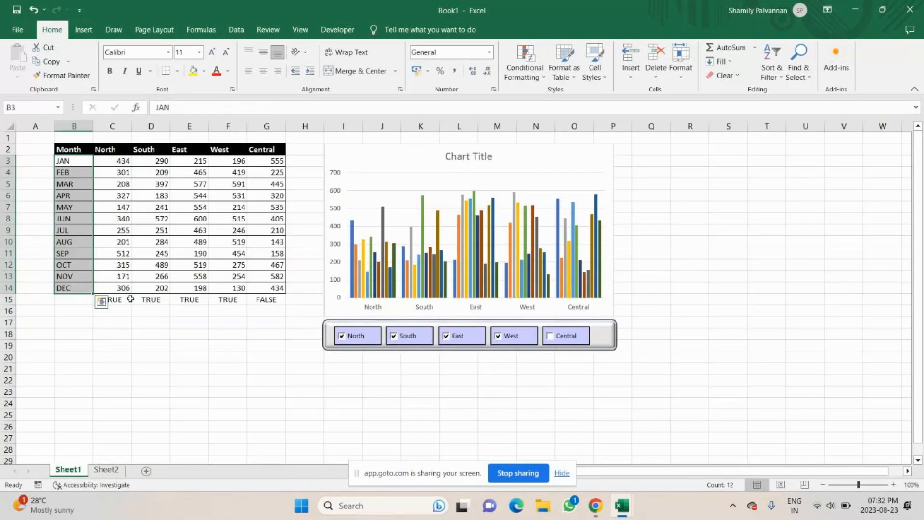
click(130, 299)
click(343, 338)
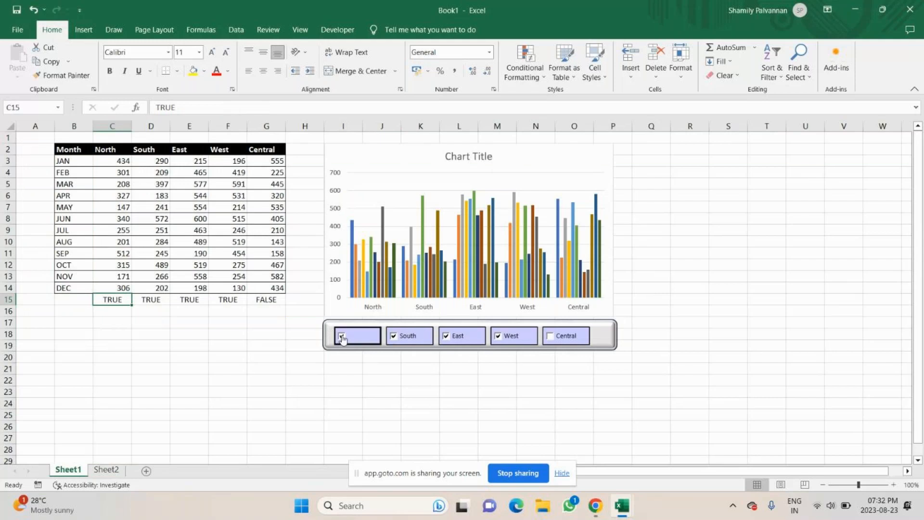
click(117, 471)
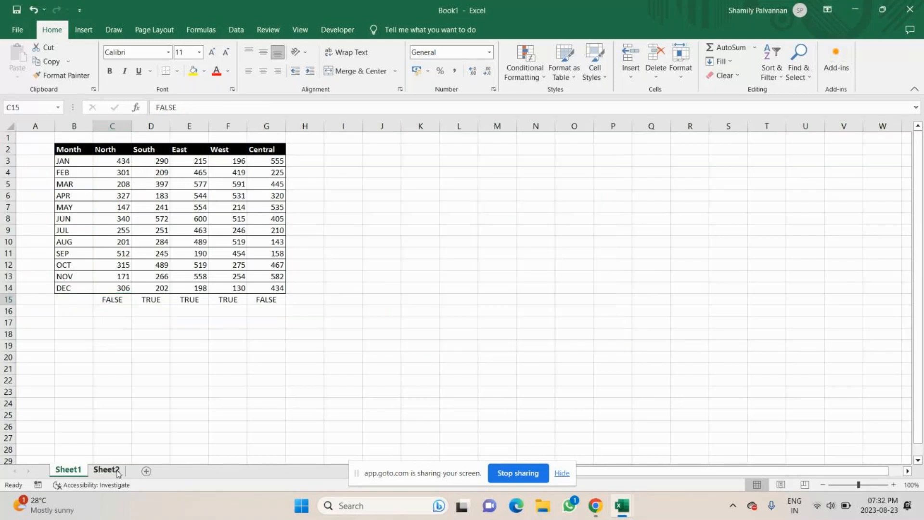
click(68, 469)
click(356, 336)
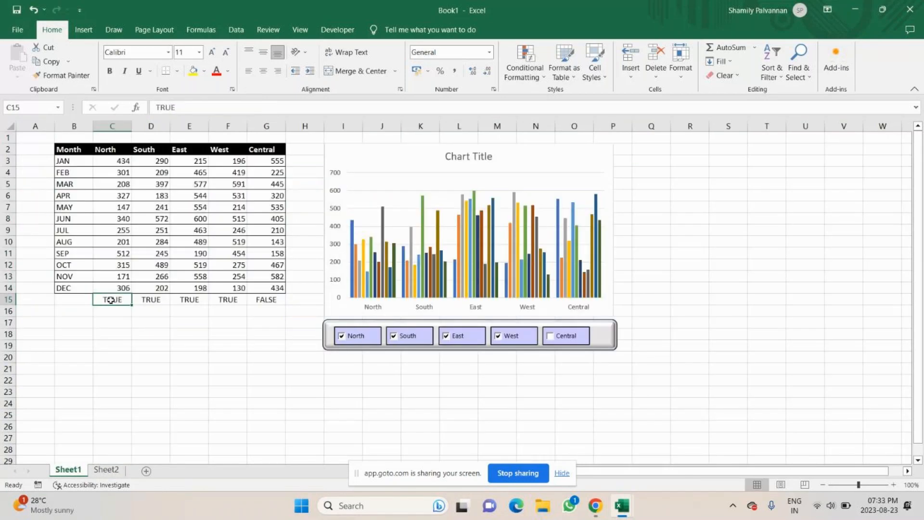
click(105, 470)
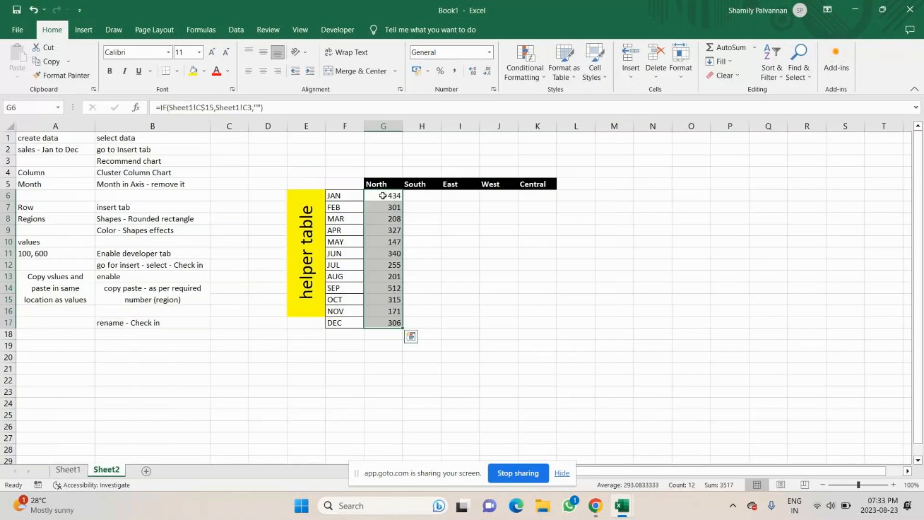
Enter =IF(Sheet1!D$15,Sheet1!D3,"") in H6 for South and fill it down to H17
click(415, 196)
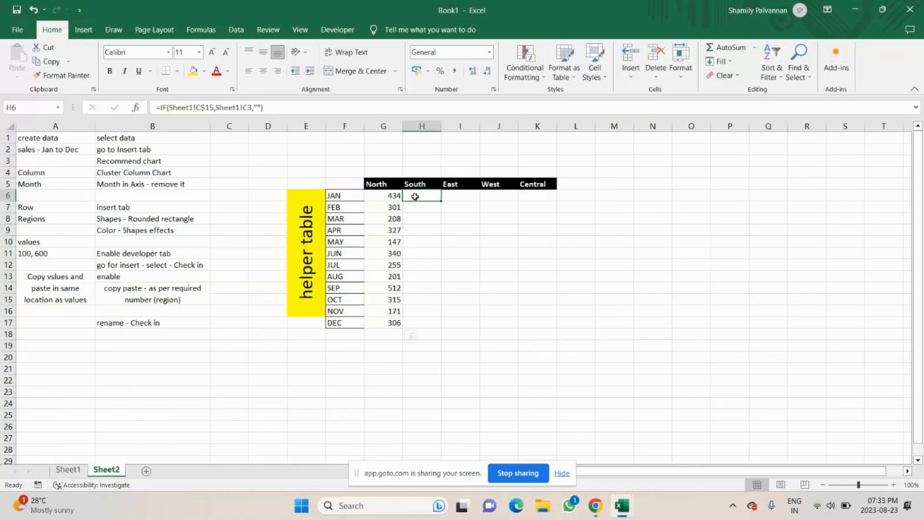
key(Delete)
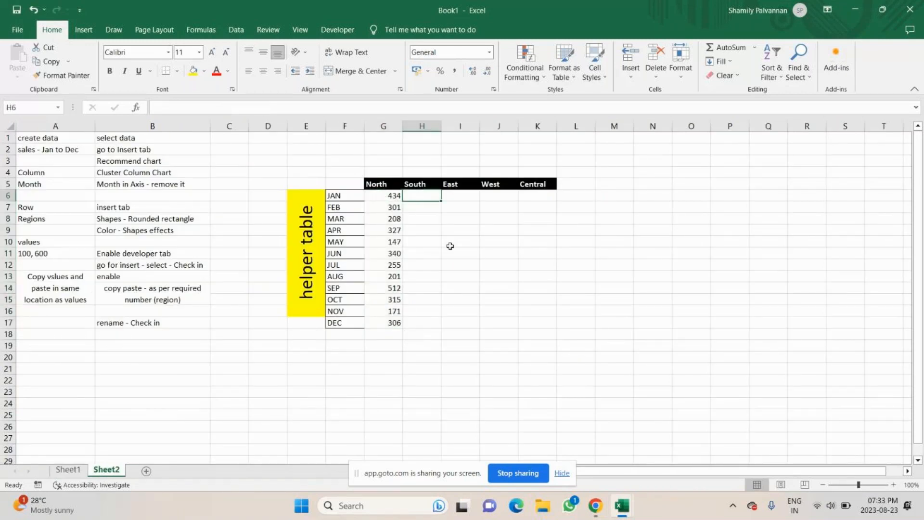
text(=if)
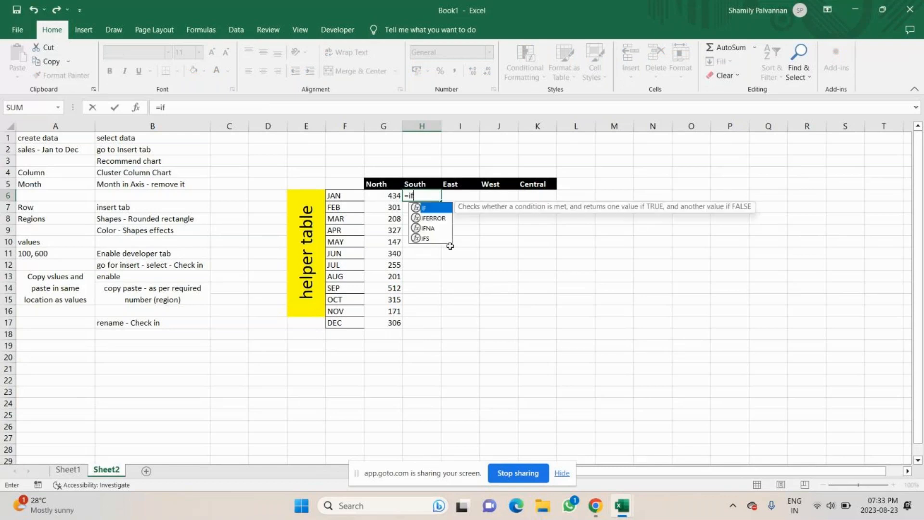
key(Tab)
click(68, 469)
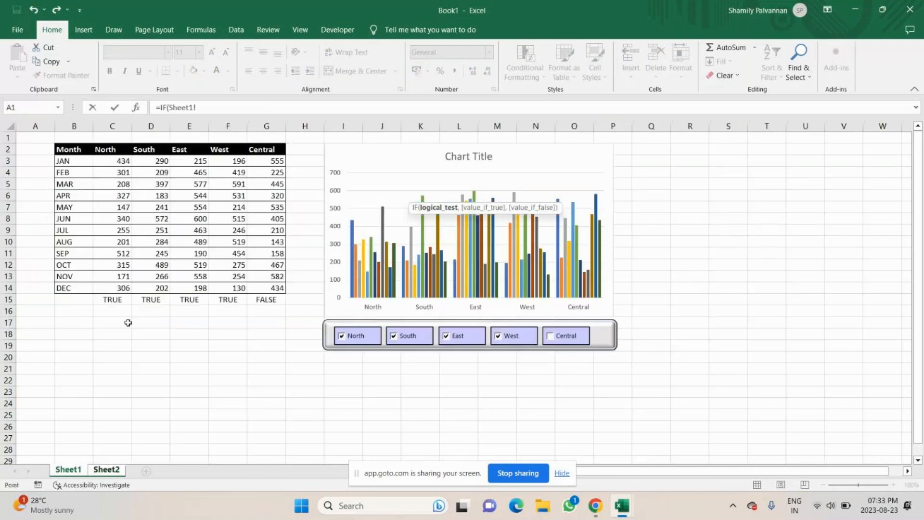
click(149, 299)
key(F4)
key(F4)
text(,)
click(163, 162)
text(,)
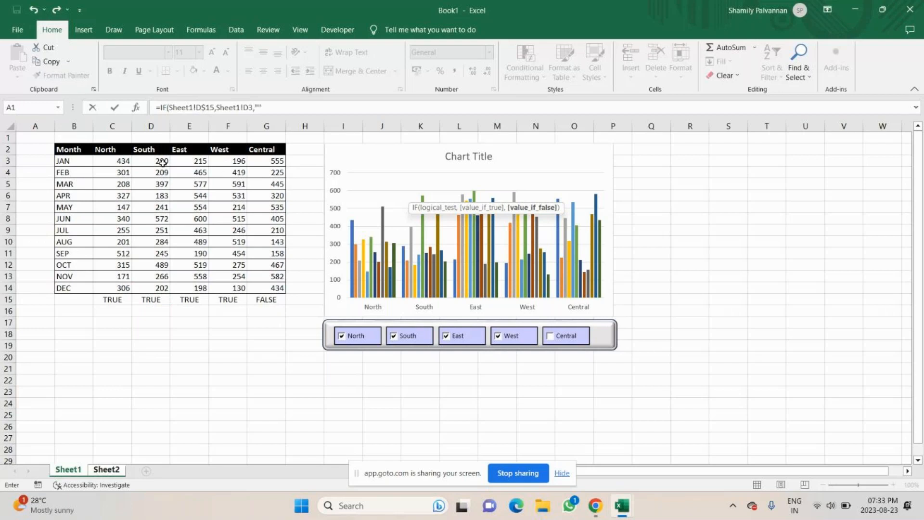
text("")
key(Return)
click(423, 196)
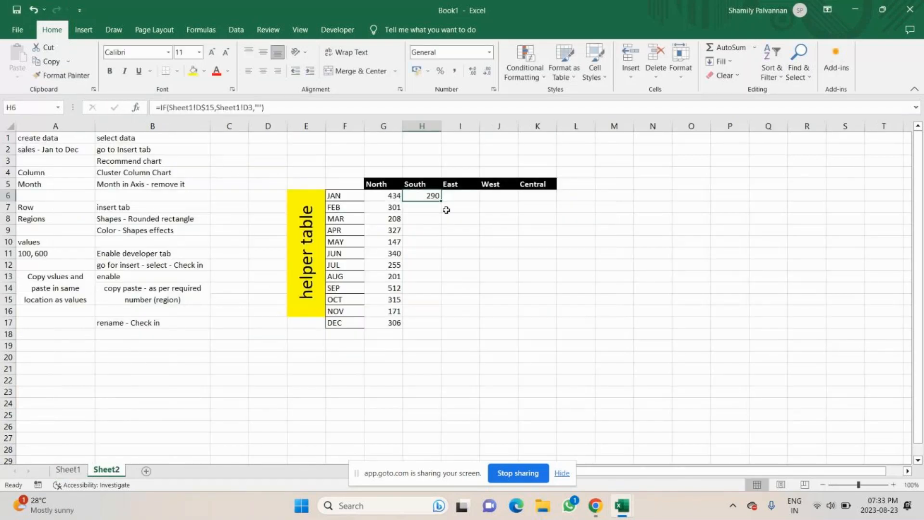
drag(441, 201, 430, 323)
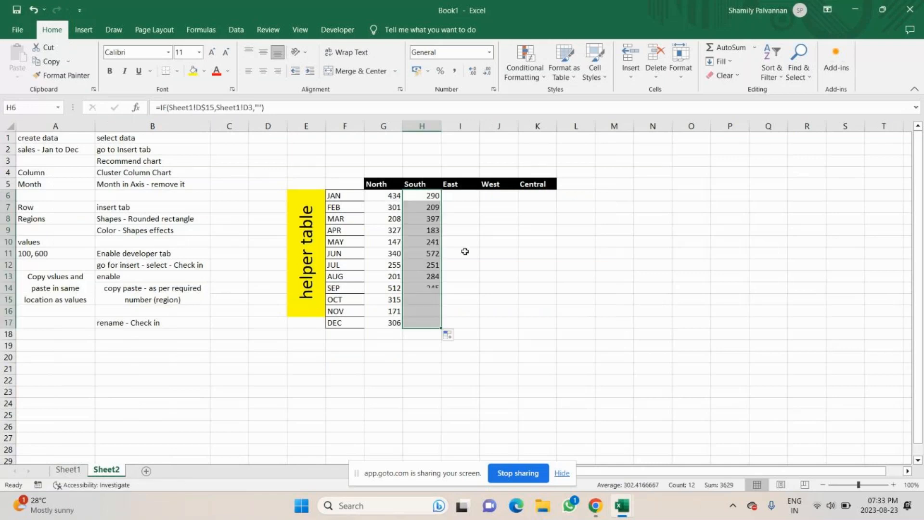
Enter =IF(Sheet1!E$15,Sheet1!E3,"") in I6 for East and fill it down to I17
click(467, 196)
text(=i)
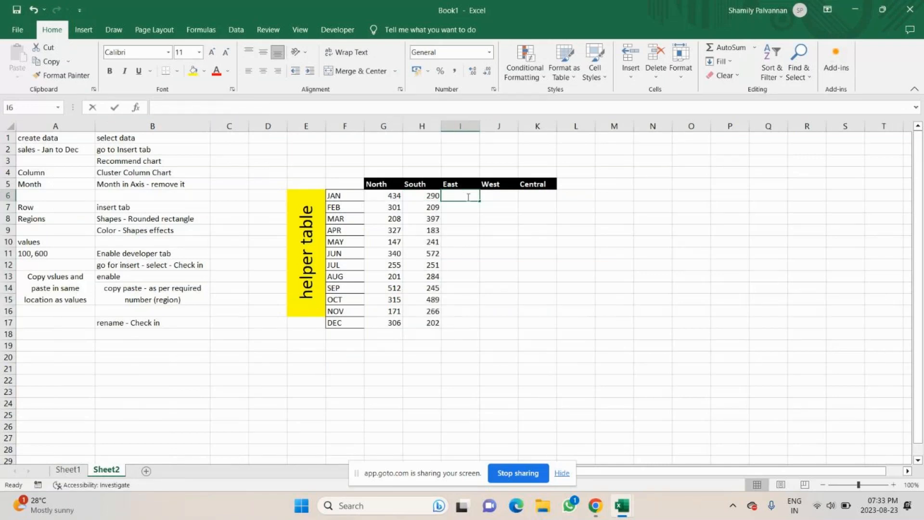
key(Tab)
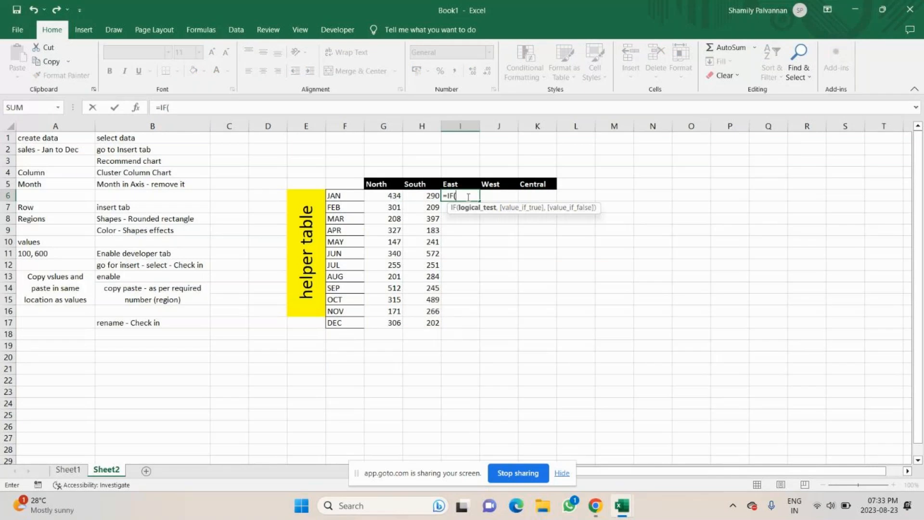
click(68, 469)
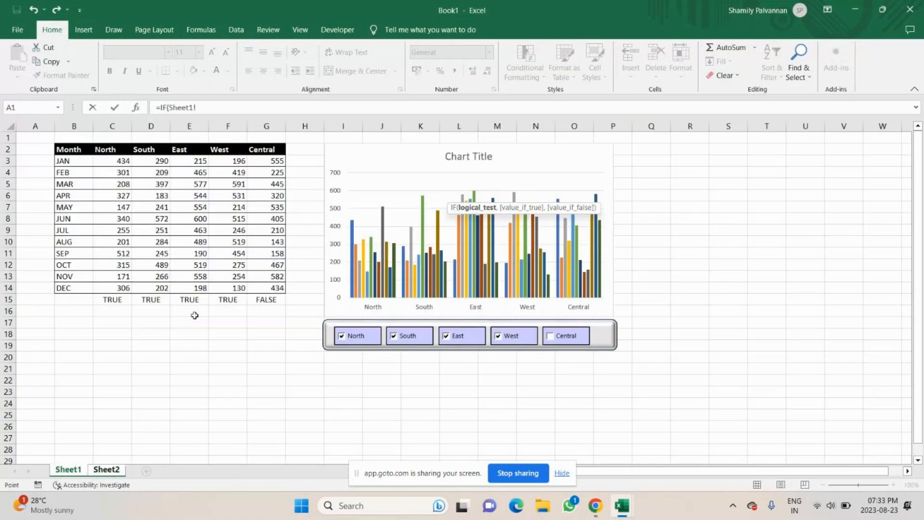
click(194, 299)
key(F4)
key(F4)
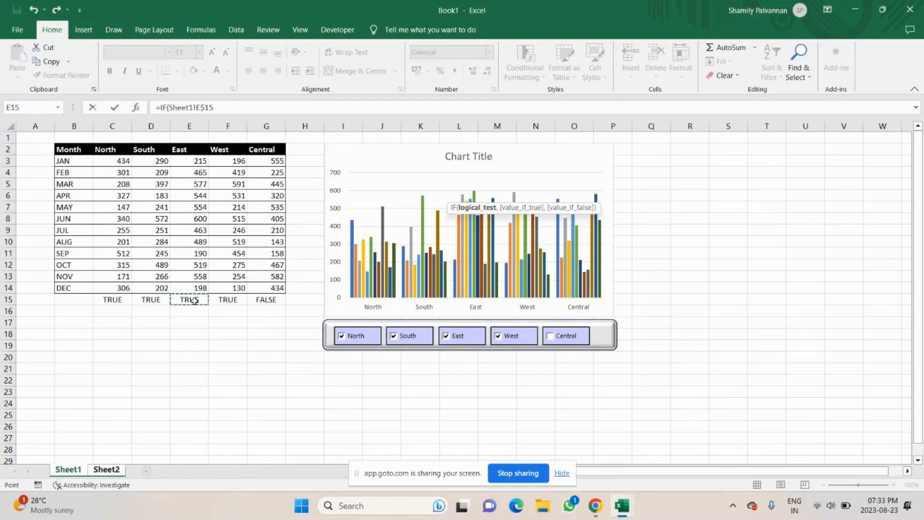
text(,)
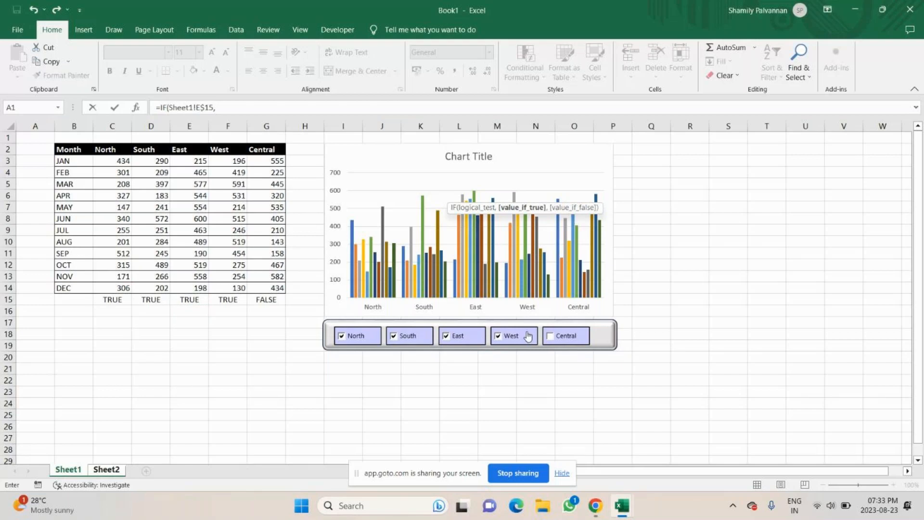
click(192, 161)
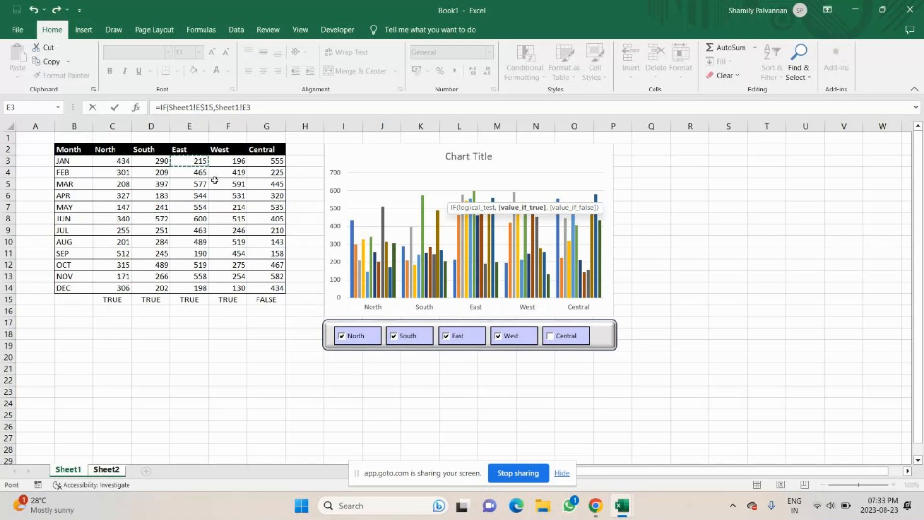
text(,)
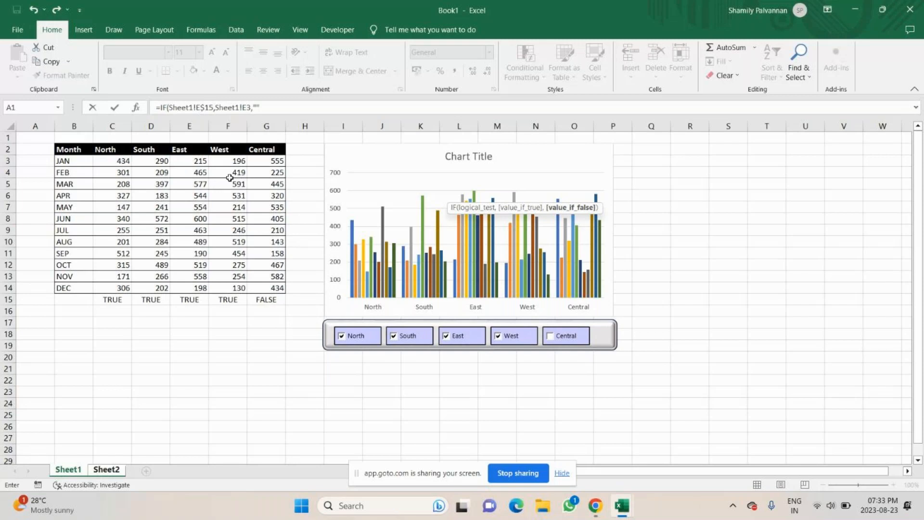
text("")
key(Return)
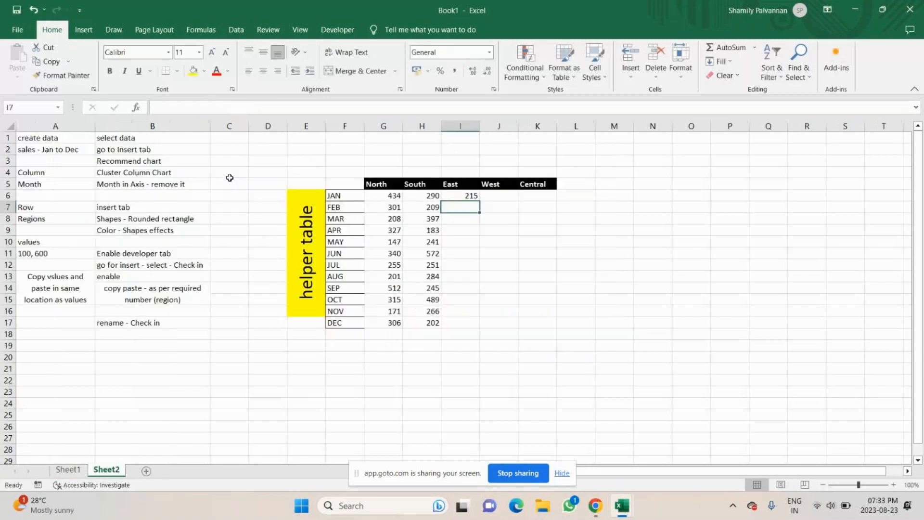
click(454, 197)
double_click(481, 204)
Enter =IF(Sheet1!F$15,Sheet1!F3,"") in J6 for West and fill it down to J17
click(492, 194)
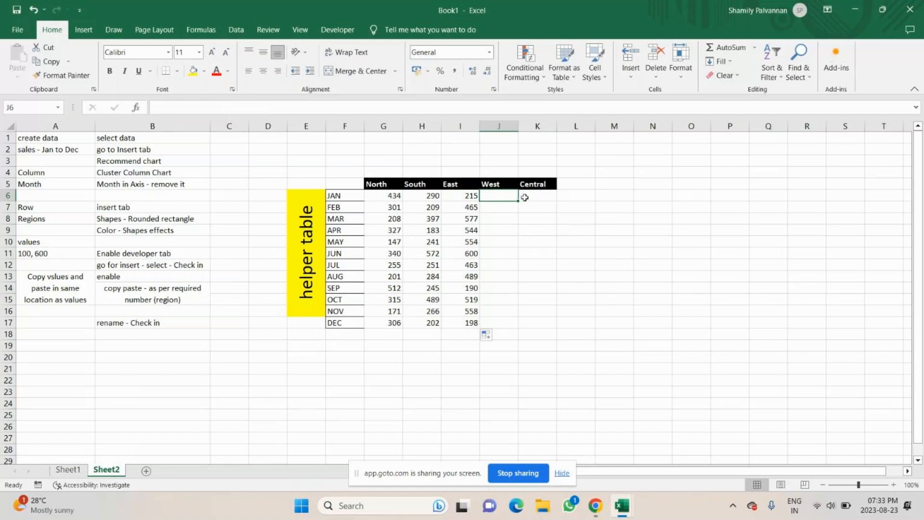
text(if)
text(=i)
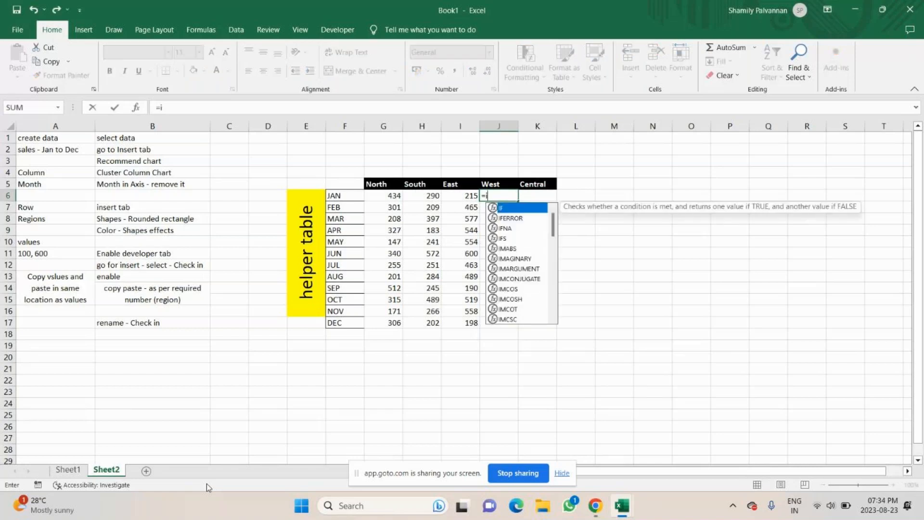
key(Tab)
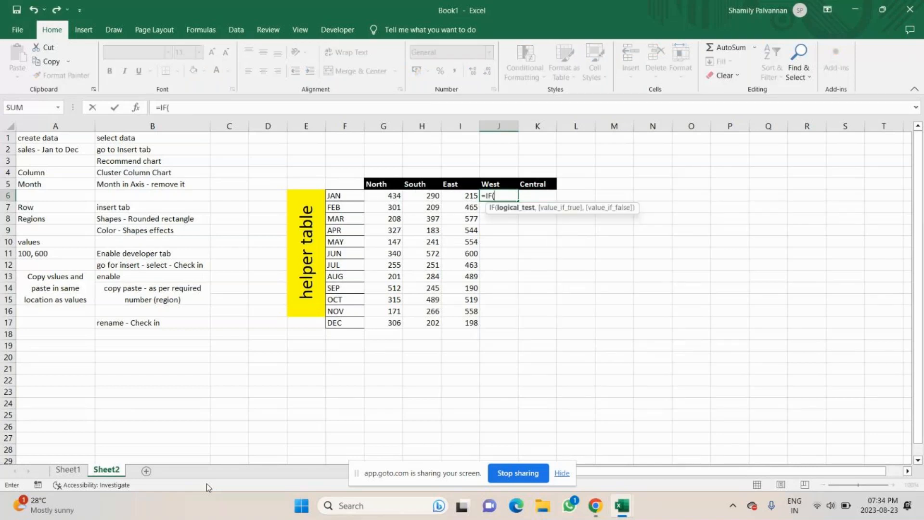
click(67, 468)
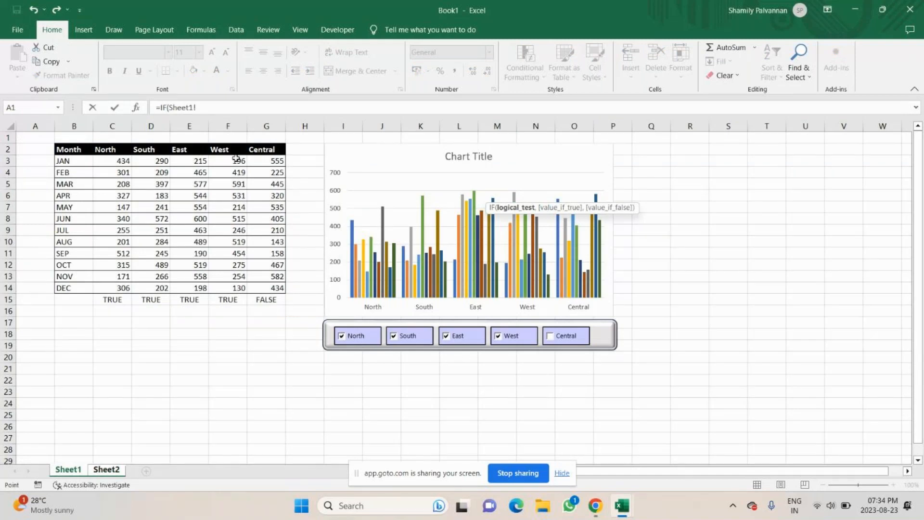
click(229, 298)
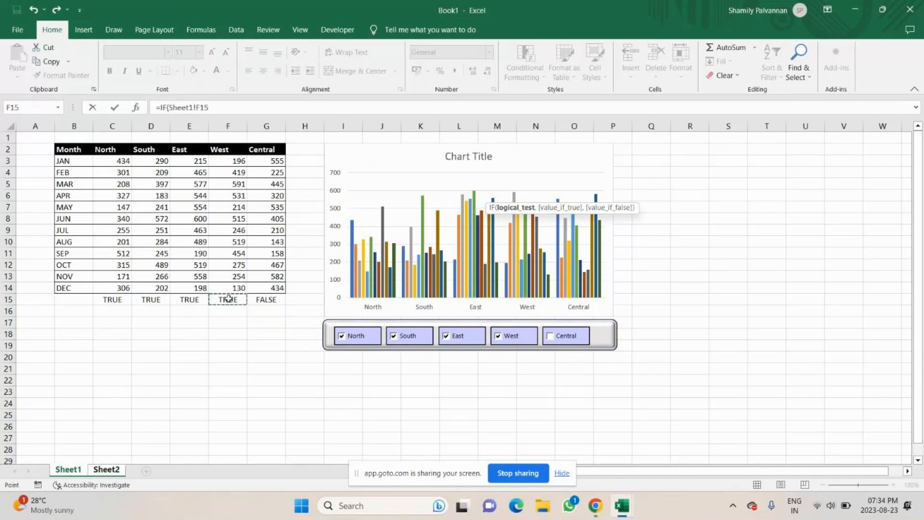
key(F4)
key(F4)
text(,)
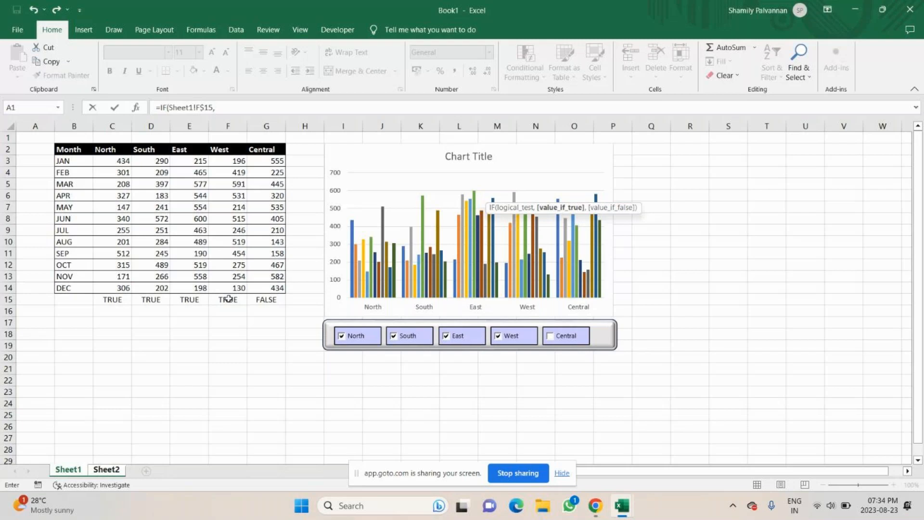
click(231, 160)
text(,)
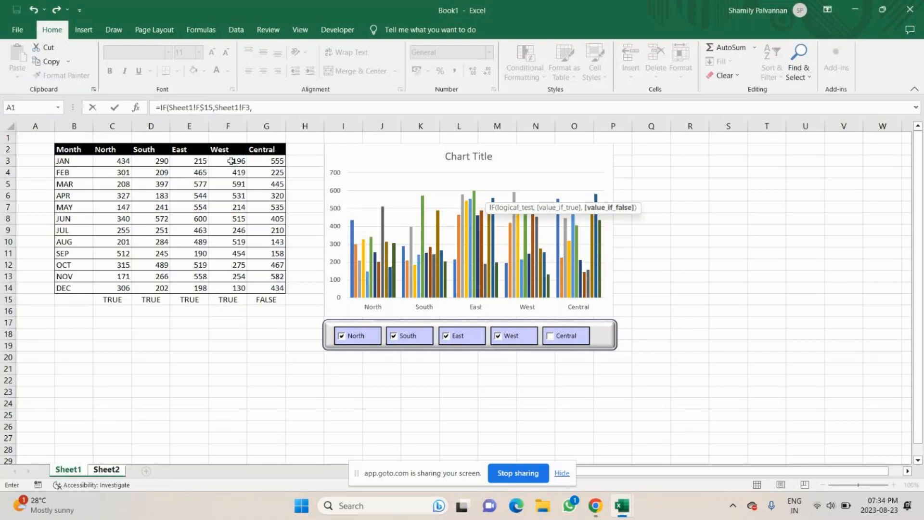
text(")
key(Return)
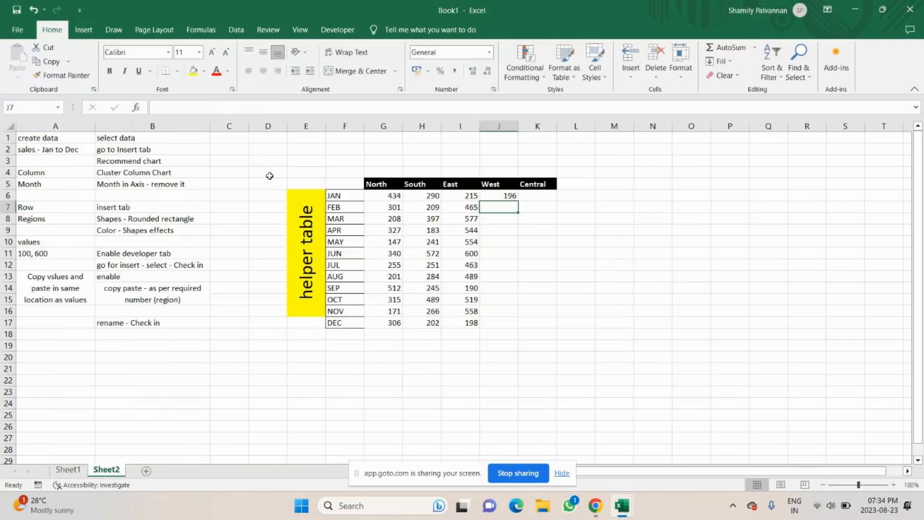
key(Up)
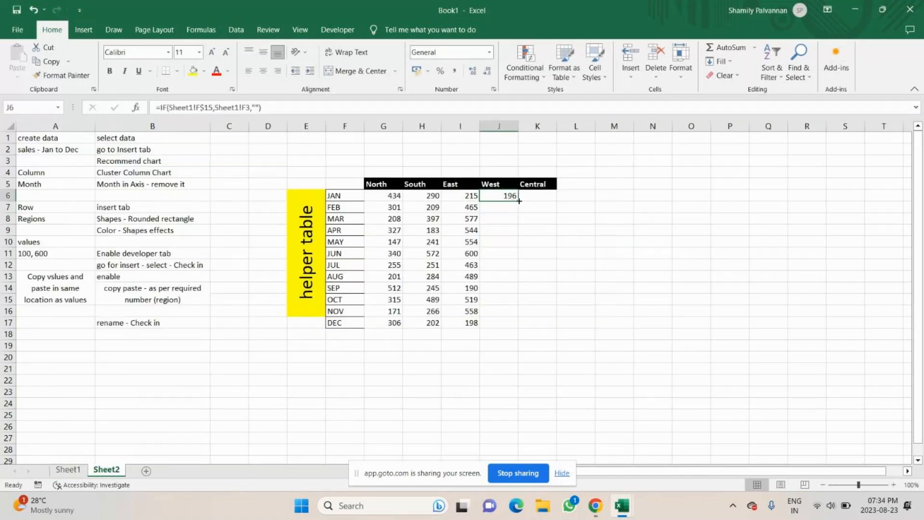
double_click(519, 201)
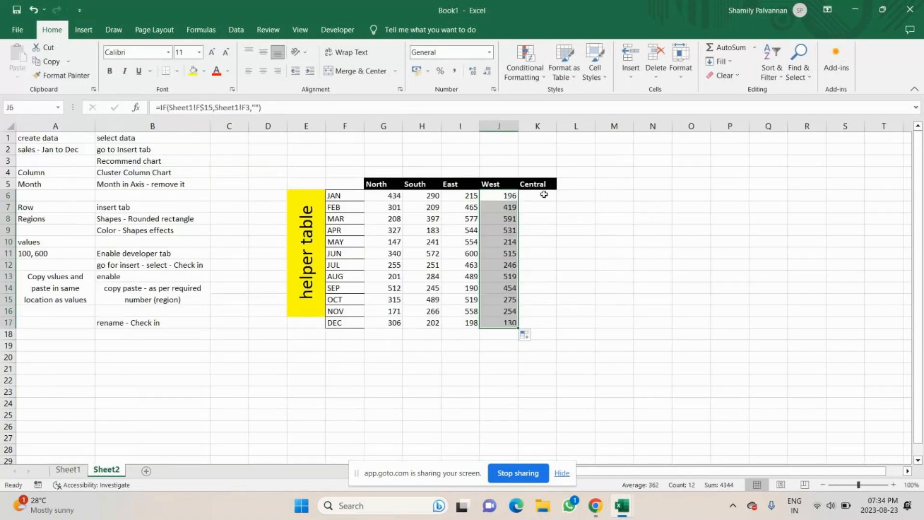
click(544, 195)
text(=IF()
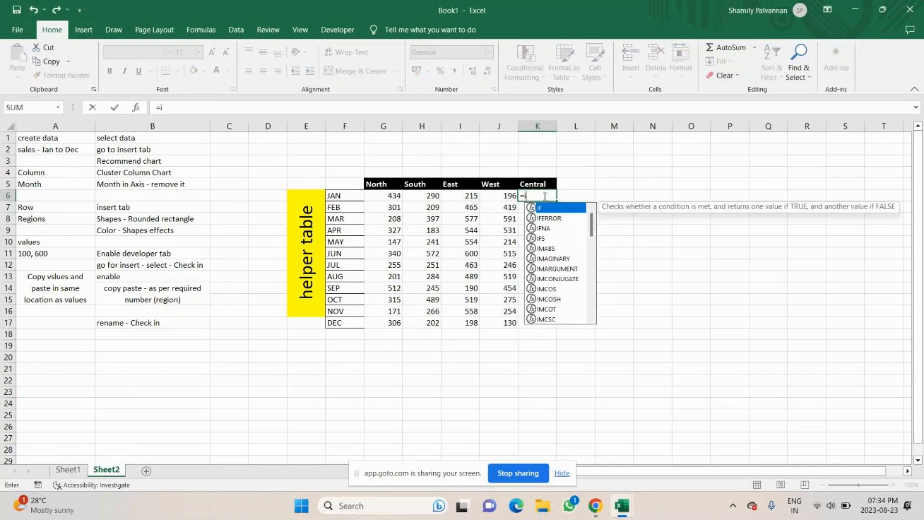
key(ctrl+Page_Up)
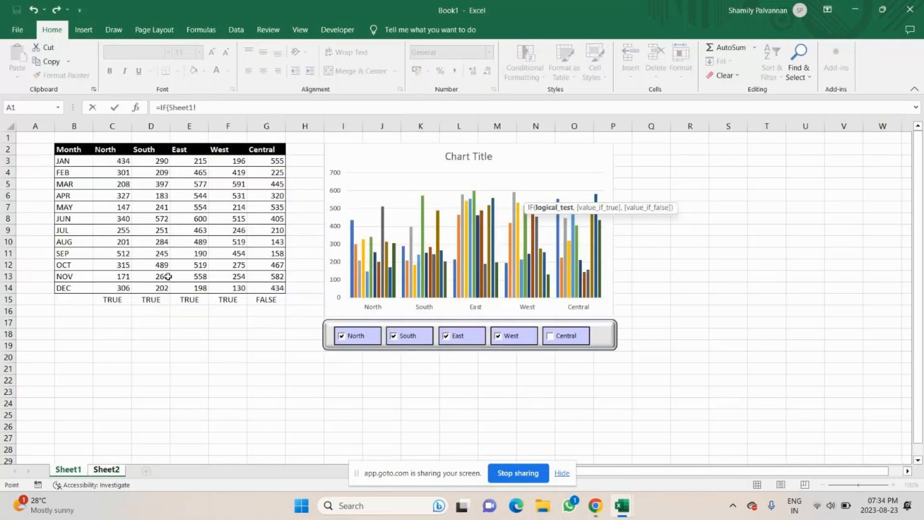
click(265, 300)
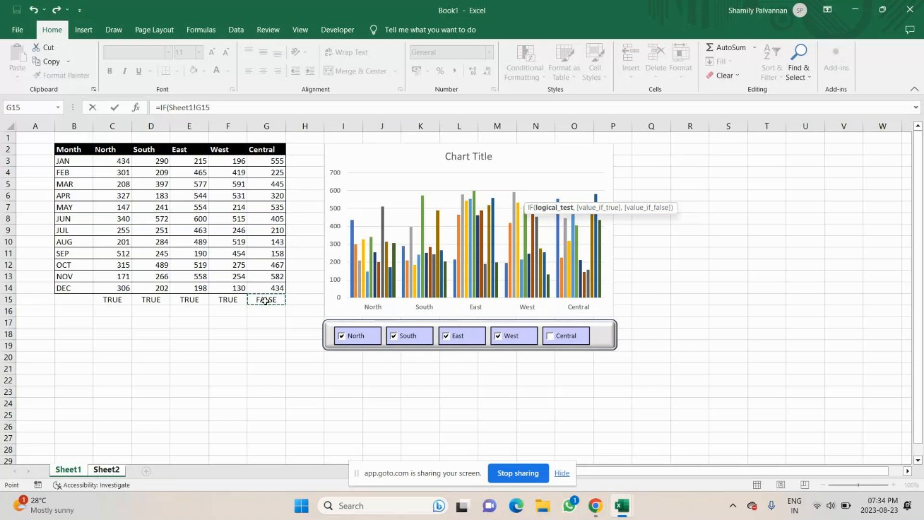
text(,)
key(BackSpace)
key(BackSpace)
key(BackSpace)
key(BackSpace)
key(BackSpace)
key(BackSpace)
key(BackSpace)
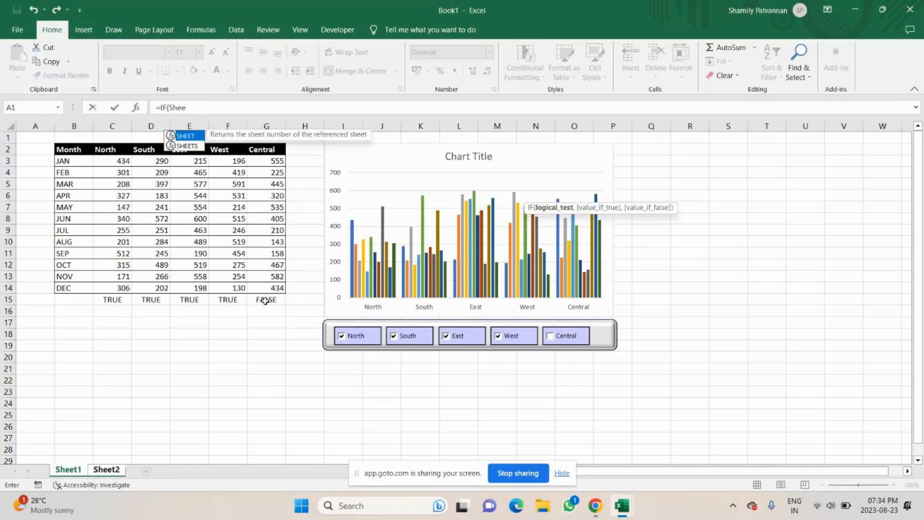
key(BackSpace)
key(BackSpace)
key(BackSpace)
key(BackSpace)
key(BackSpace)
key(BackSpace)
key(BackSpace)
key(BackSpace)
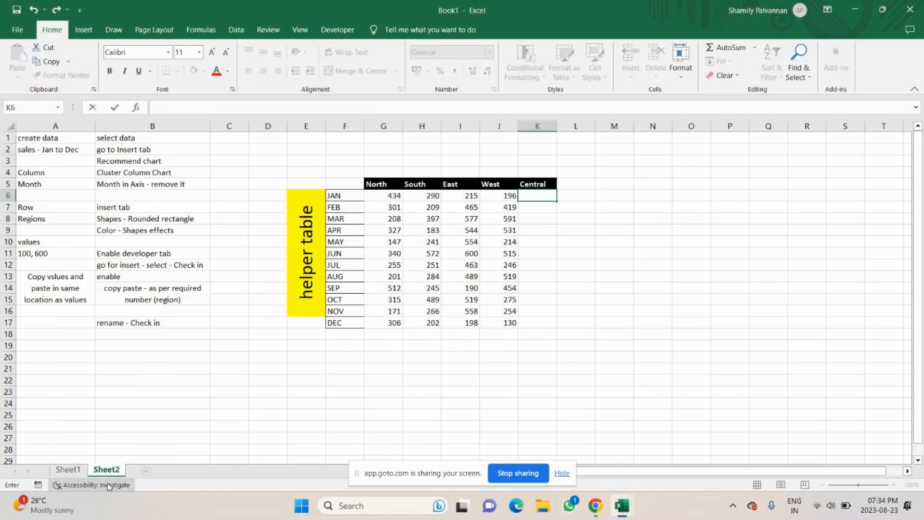
Tick the Central checkbox on Sheet1 and return to Sheet2
click(71, 470)
click(550, 336)
click(103, 470)
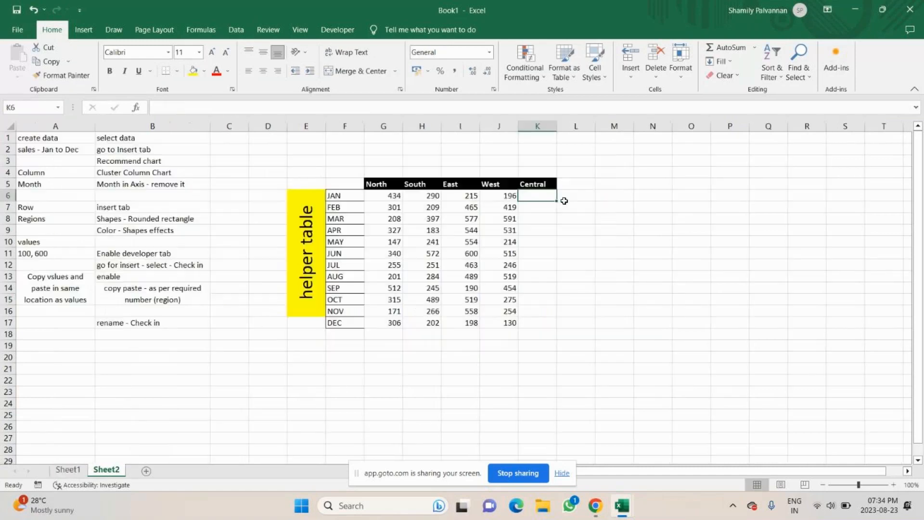
Enter =IF(Sheet1!G$15,Sheet1!G3,"") in K6 for Central and fill it down to K17
text(=if)
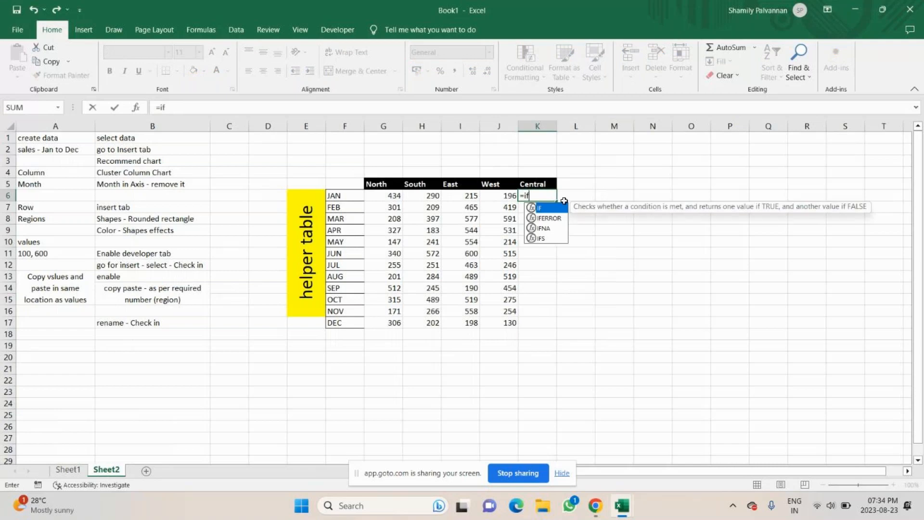
key(Tab)
click(68, 469)
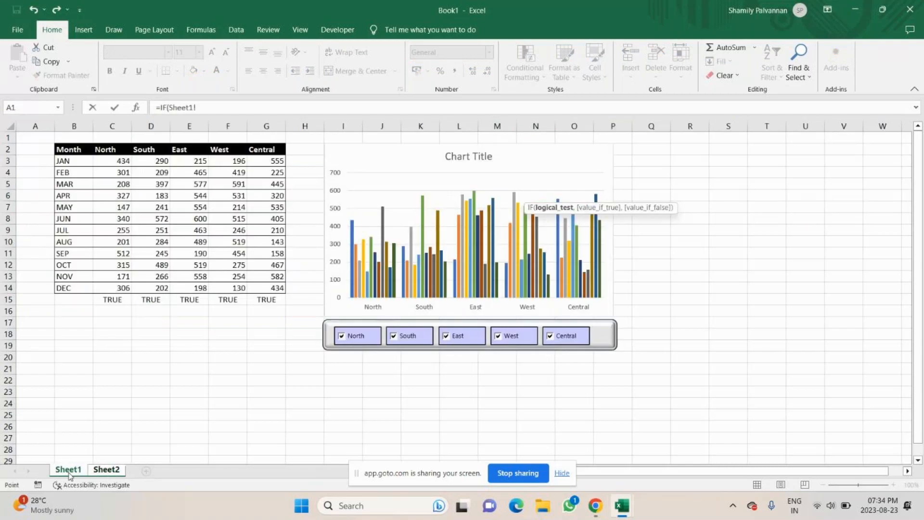
click(266, 300)
key(F4)
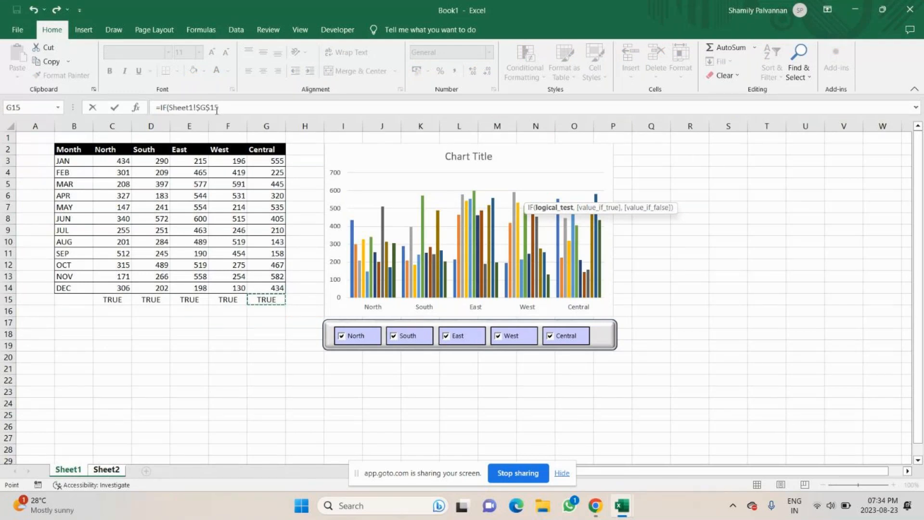
key(F4)
text(,)
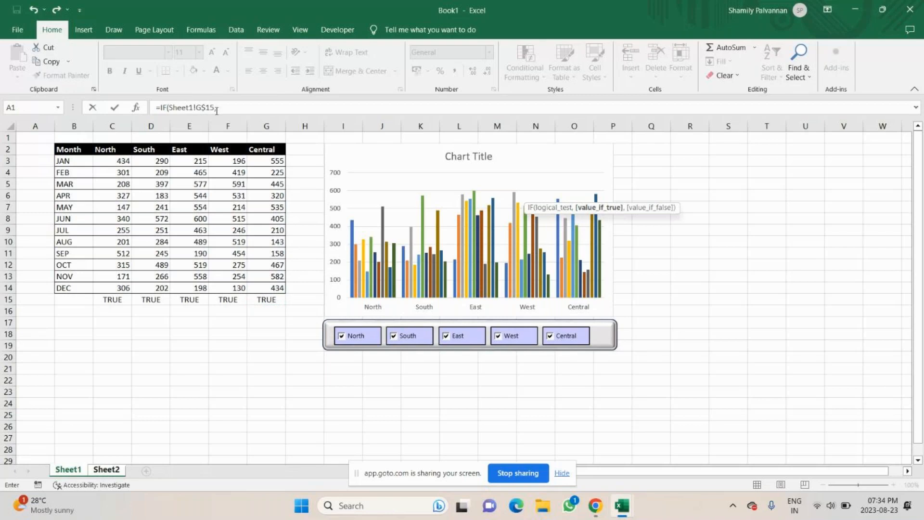
click(264, 162)
text(,)
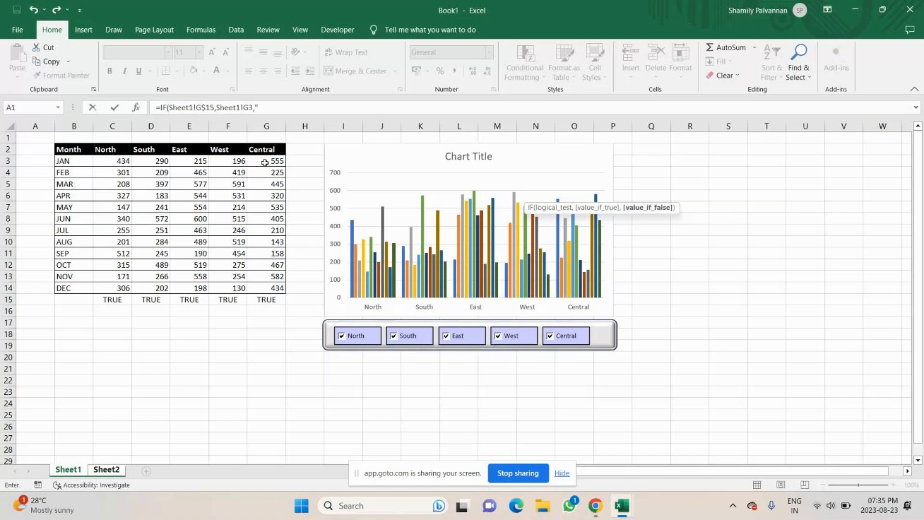
text("")
key(Return)
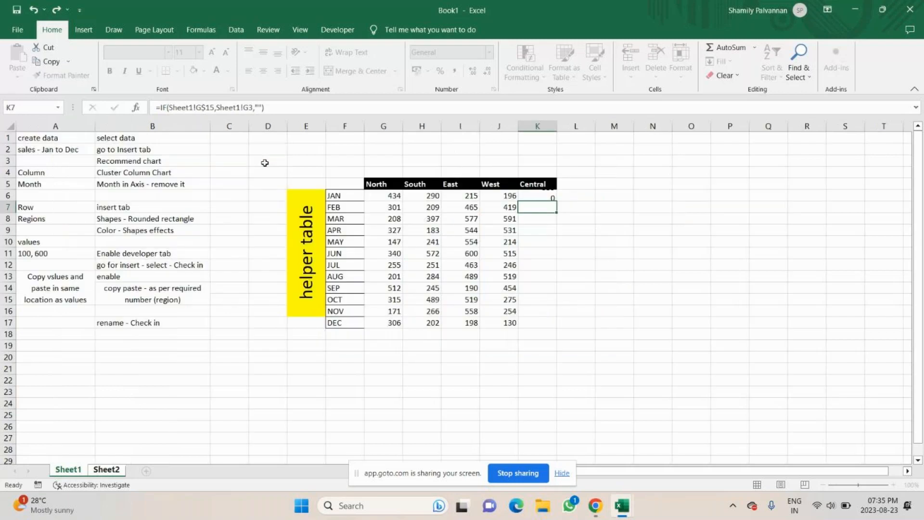
key(Up)
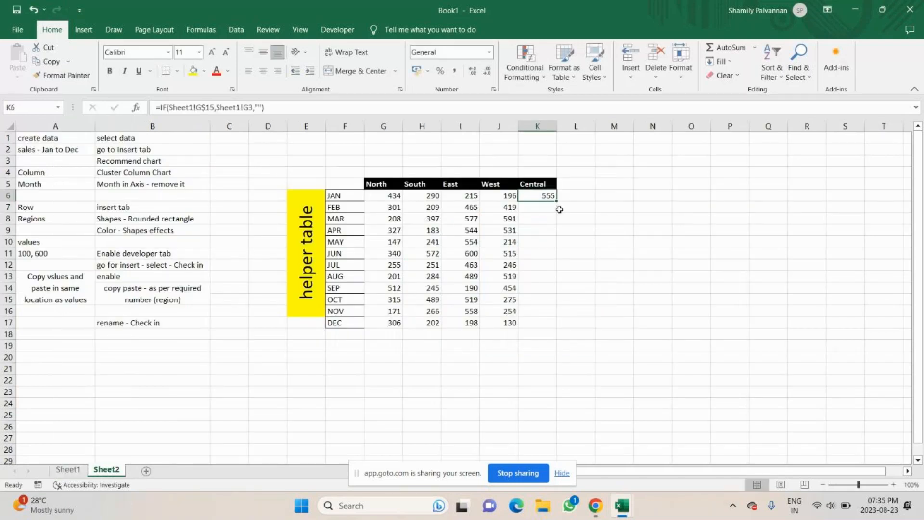
drag(556, 201, 548, 320)
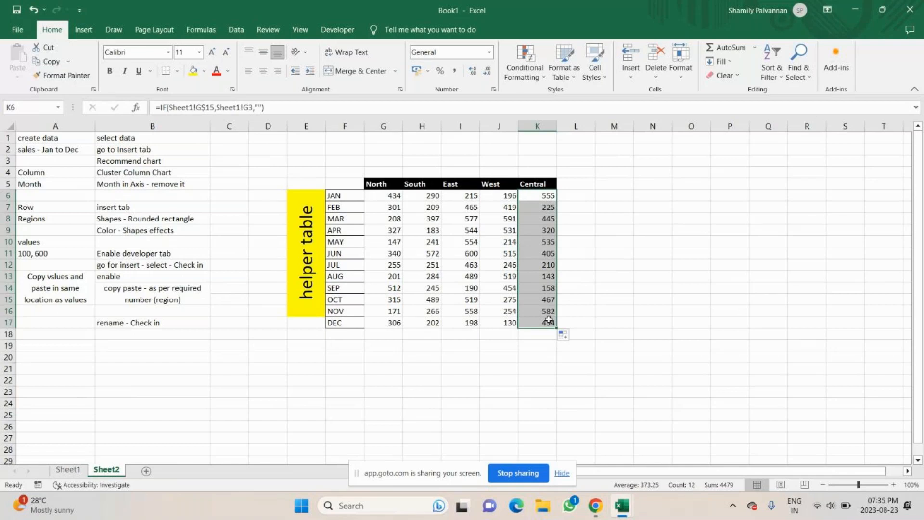
Format the month labels F6:F17 with a black fill and white font colour
drag(338, 196, 340, 322)
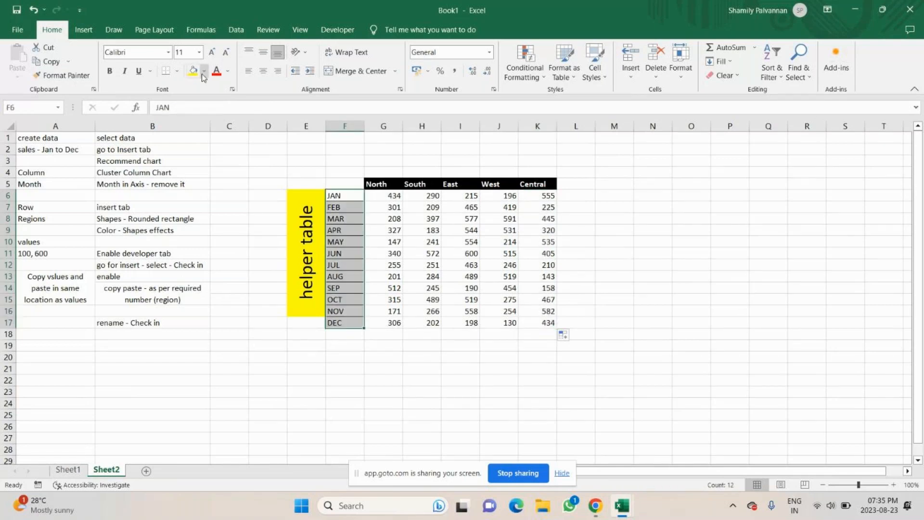
click(204, 71)
click(201, 98)
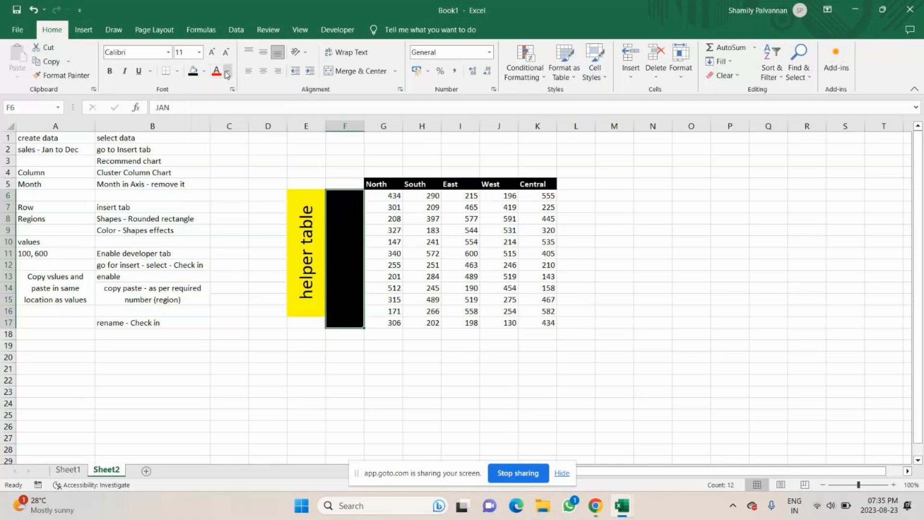
click(226, 73)
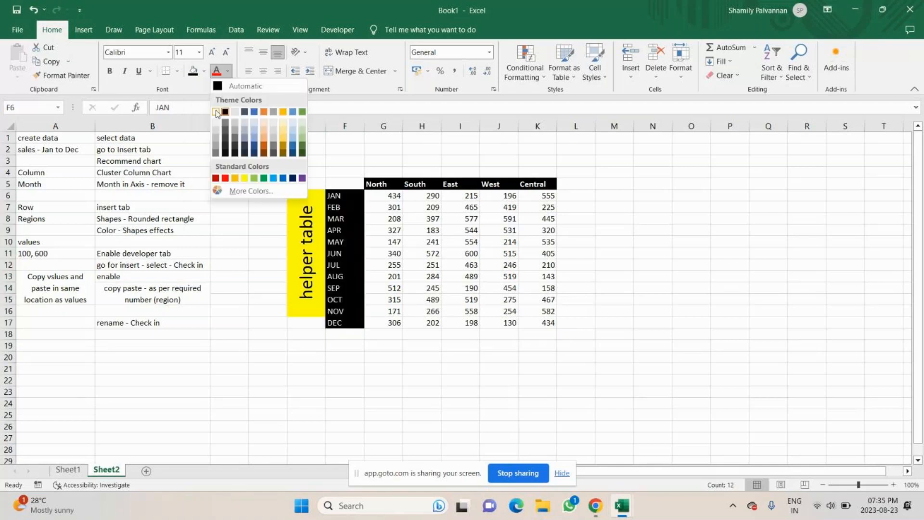
click(216, 113)
click(306, 346)
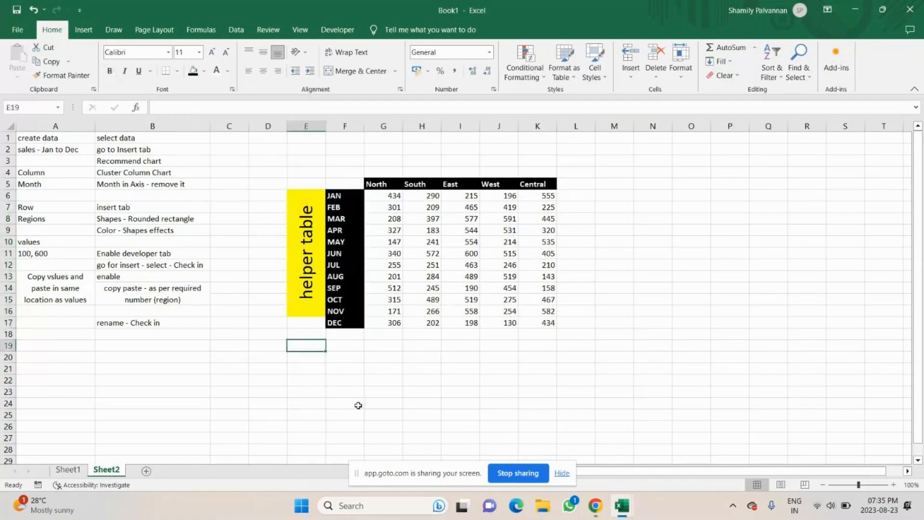
click(66, 470)
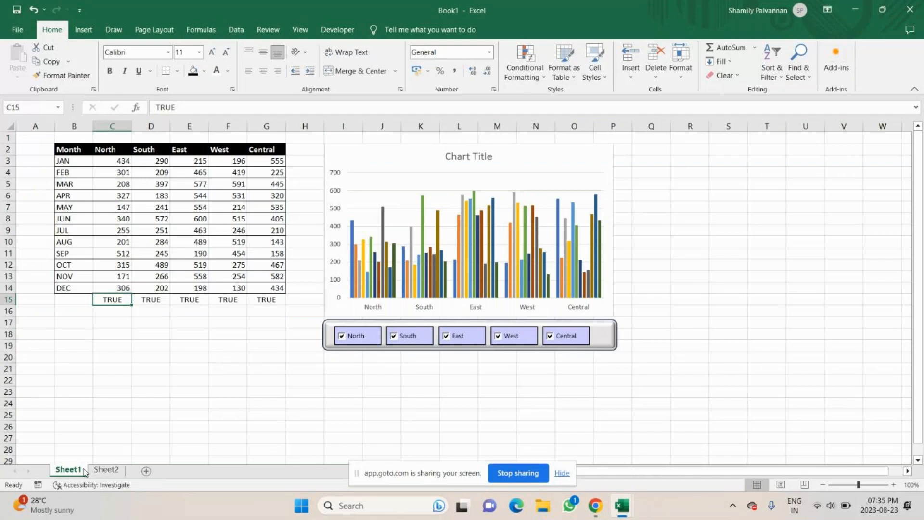
right_click(568, 160)
key(Escape)
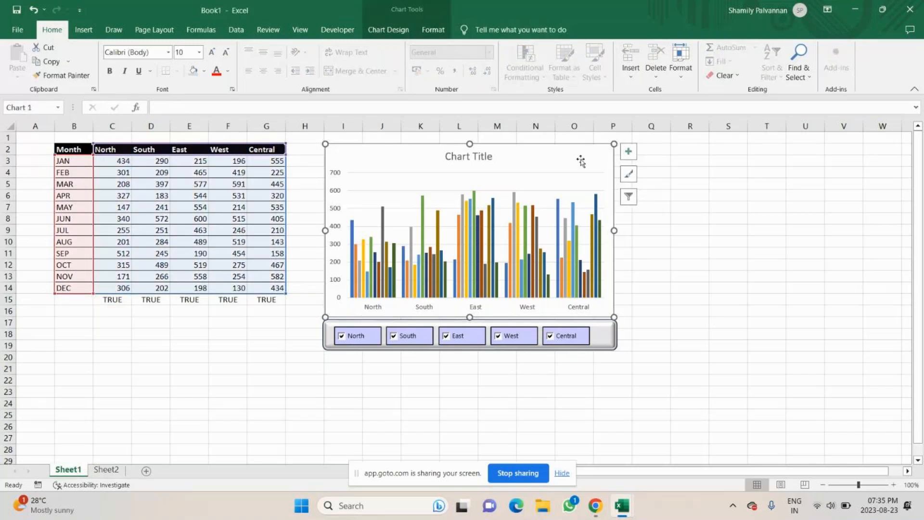
click(358, 376)
mouse_move(604, 510)
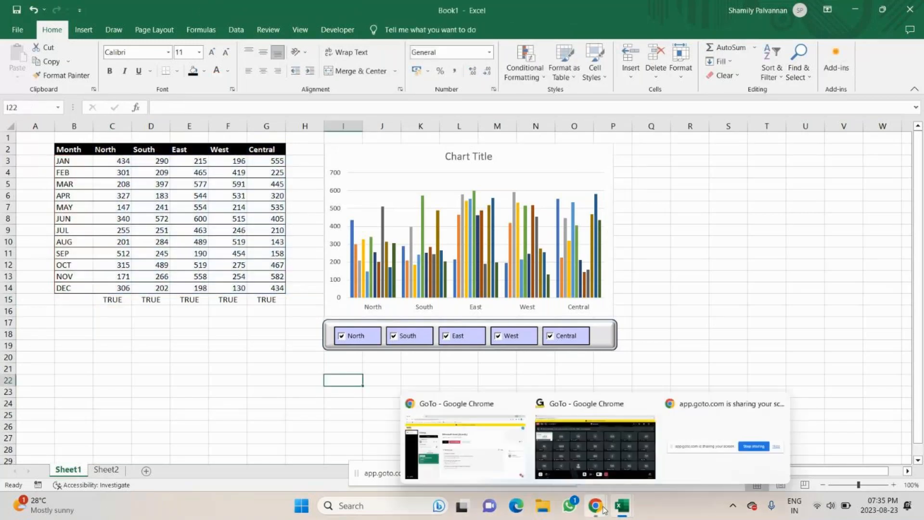
drag(693, 357, 693, 350)
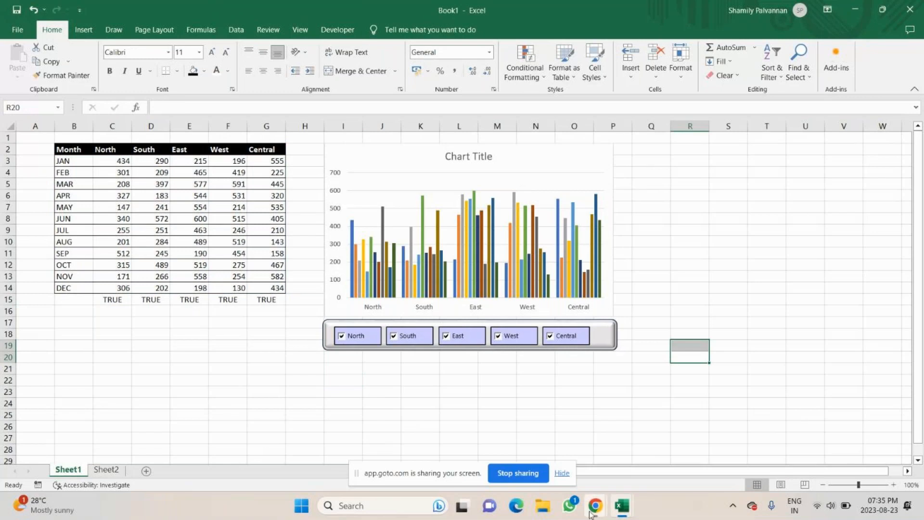
click(592, 511)
click(630, 475)
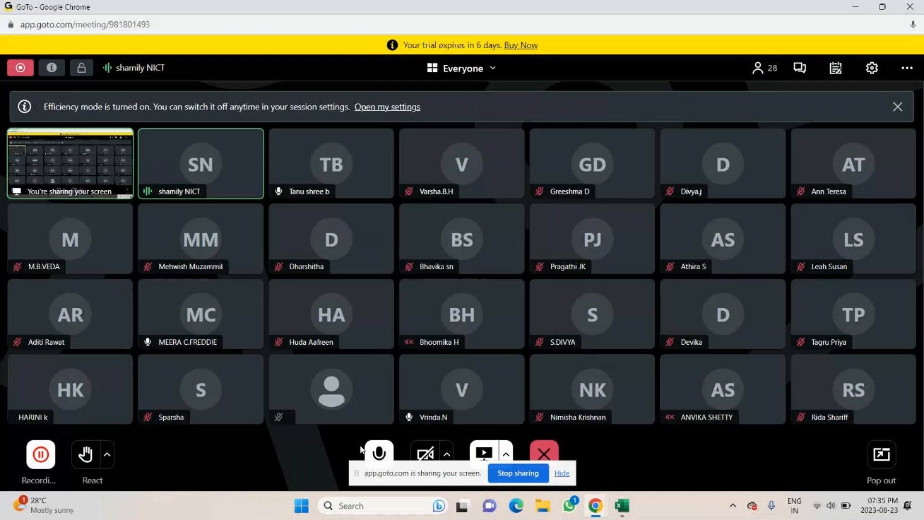
click(622, 506)
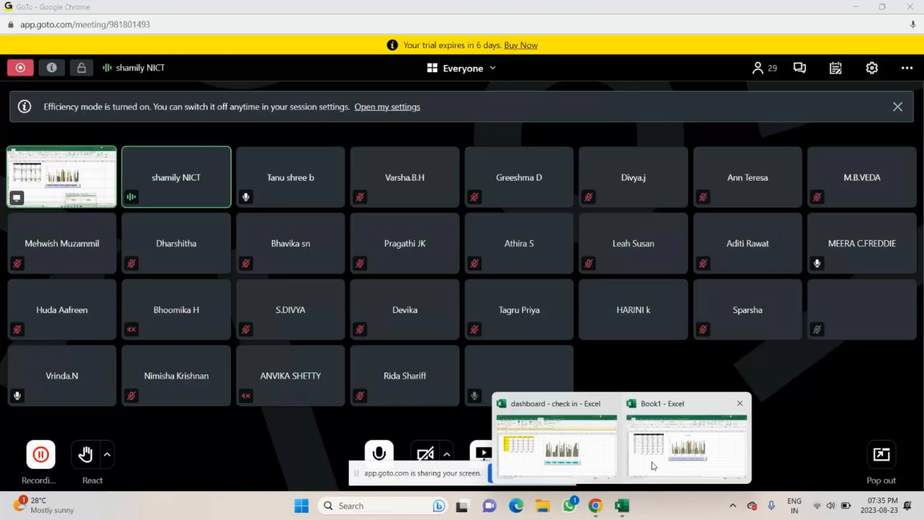
click(653, 466)
click(305, 384)
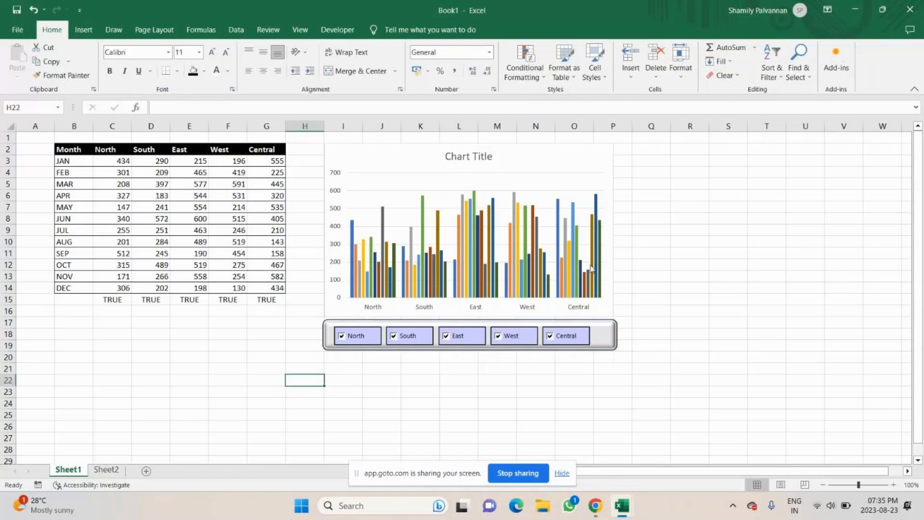
Open the Select Data Source dialog for the column chart on Sheet1
click(106, 469)
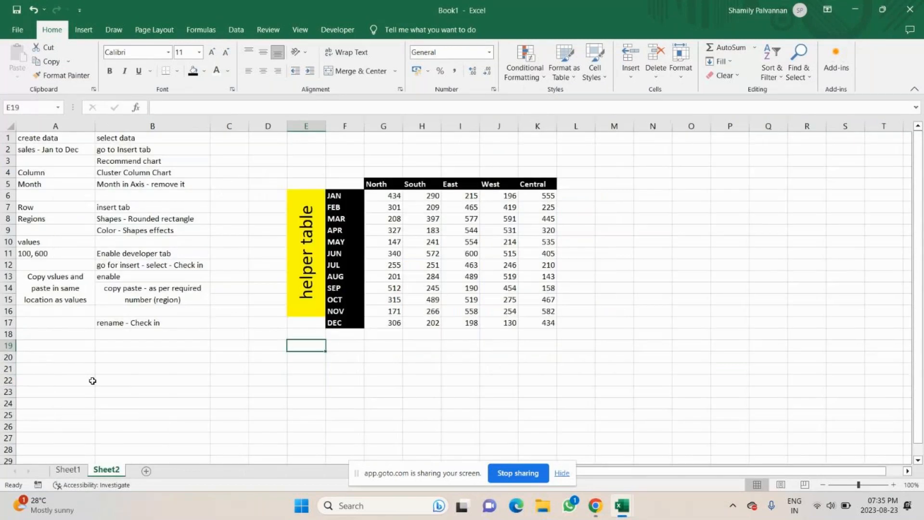
click(68, 469)
click(555, 163)
right_click(555, 163)
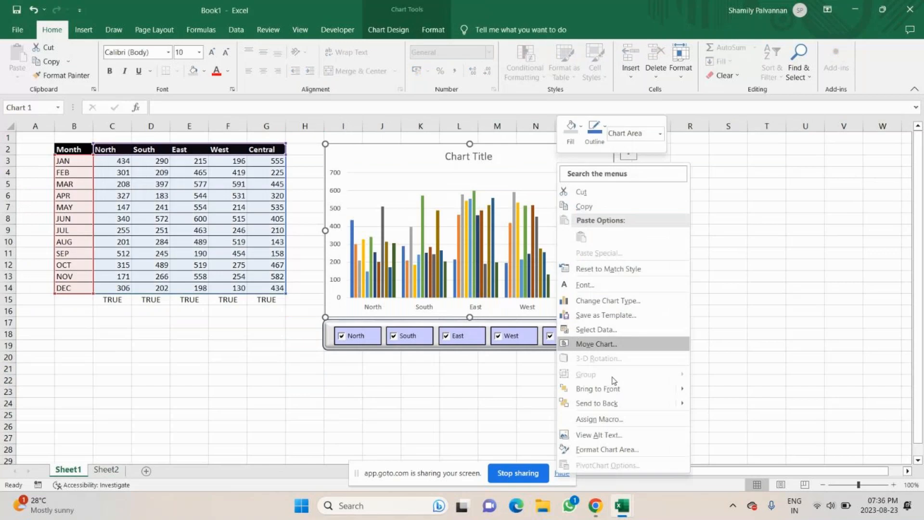
click(604, 332)
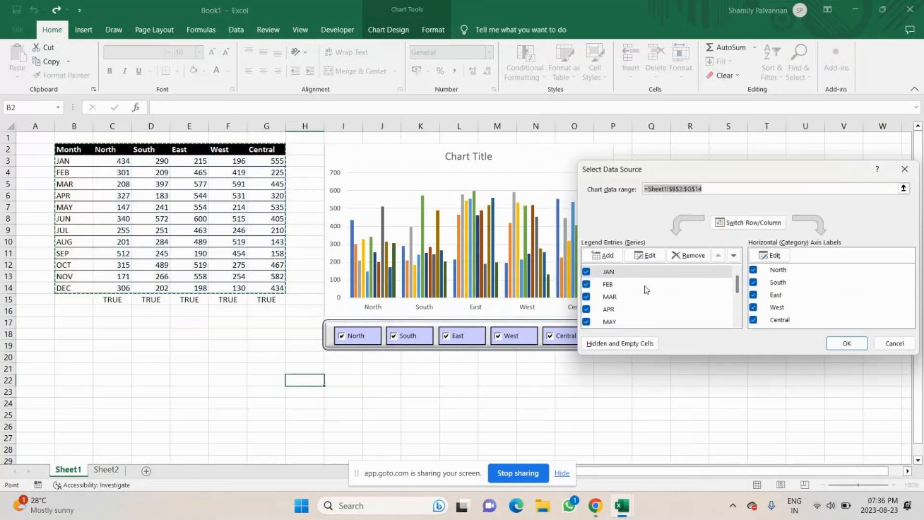
Change the JAN series values to the helper table range Sheet2!$G$6:$K$6
click(633, 271)
click(648, 255)
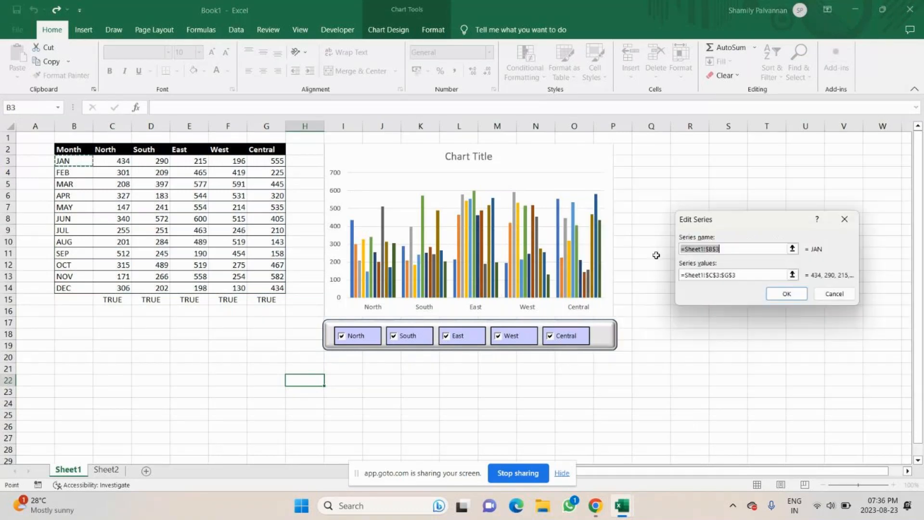
click(736, 249)
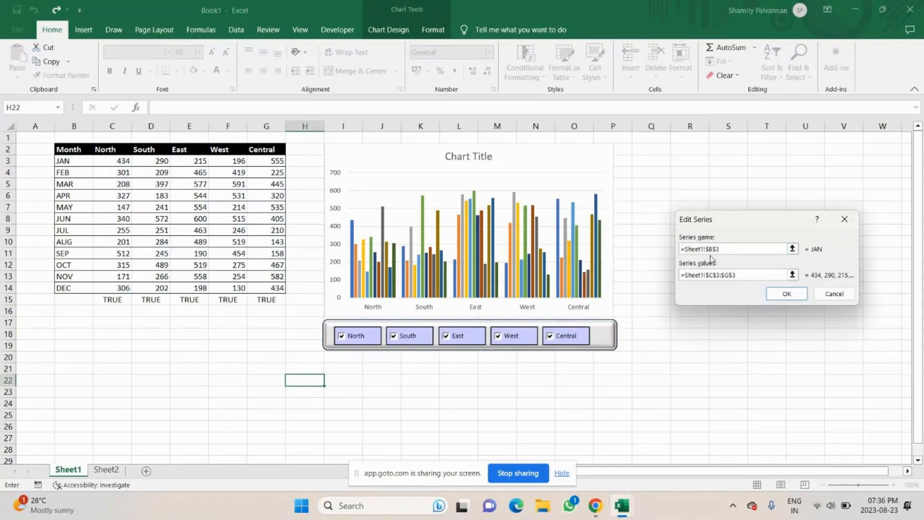
click(702, 275)
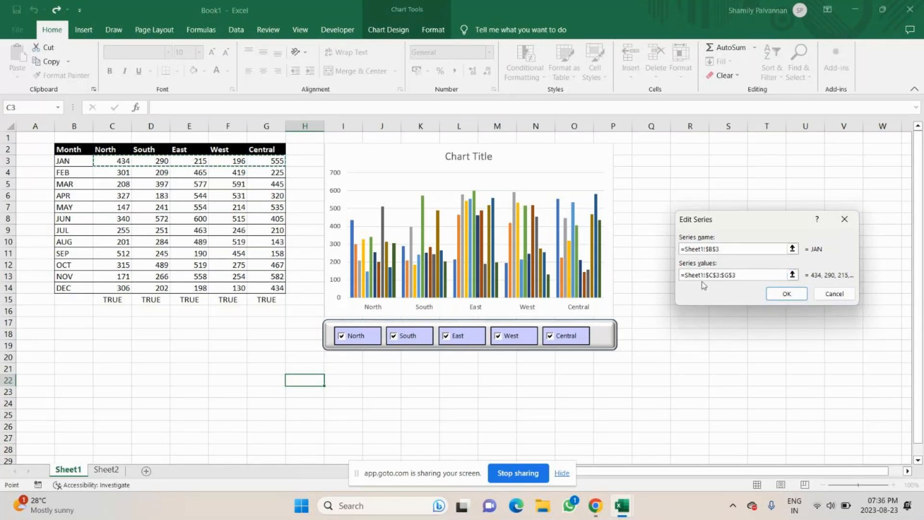
click(745, 250)
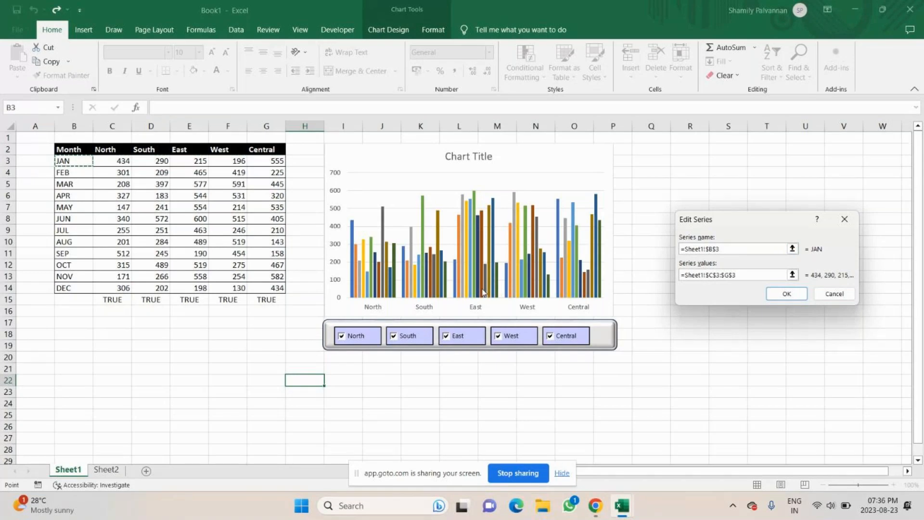
click(750, 276)
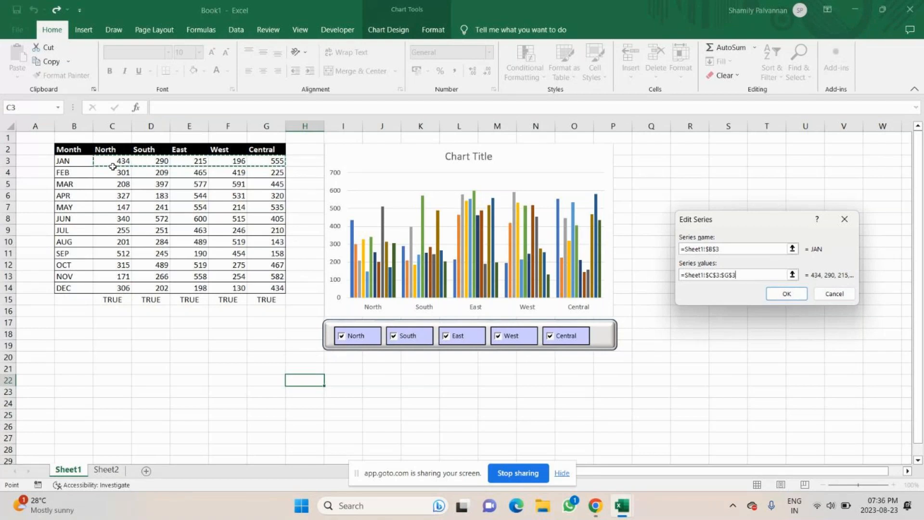
key(BackSpace)
key(BackSpace)
key(BackSpace)
key(BackSpace)
key(BackSpace)
key(BackSpace)
key(BackSpace)
key(BackSpace)
key(BackSpace)
key(BackSpace)
key(BackSpace)
key(BackSpace)
key(BackSpace)
key(BackSpace)
key(BackSpace)
key(BackSpace)
key(BackSpace)
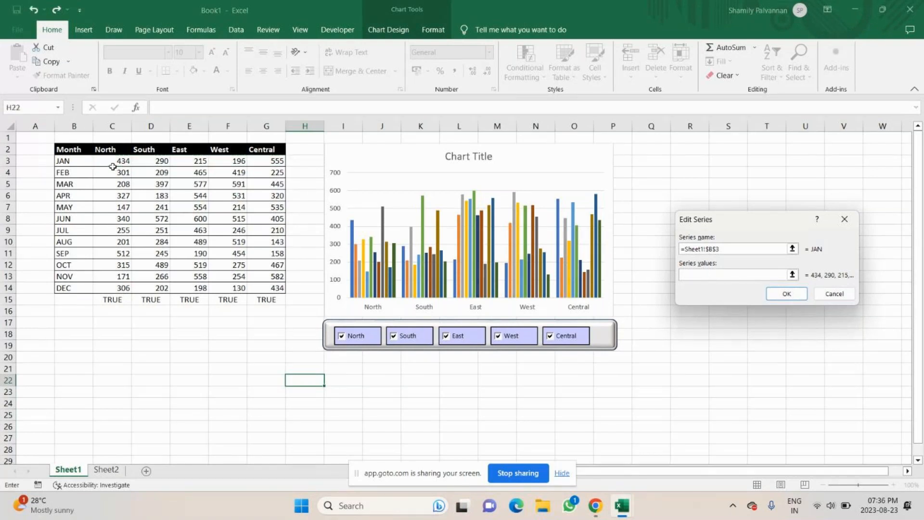
scroll(113, 166, down, 1)
click(108, 469)
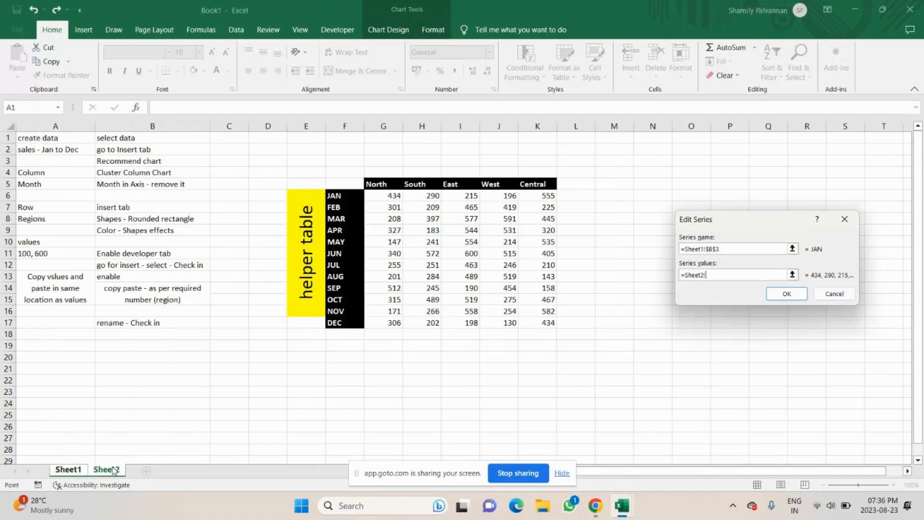
drag(392, 196, 541, 197)
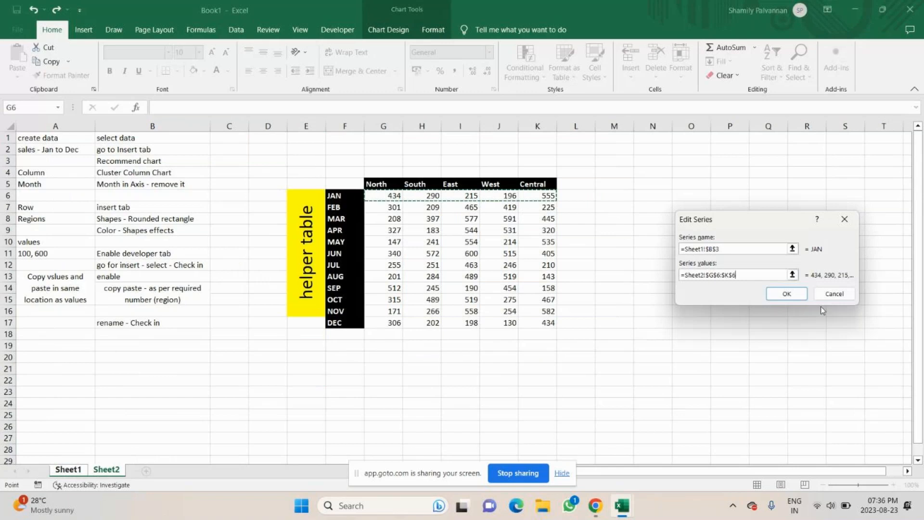
click(793, 295)
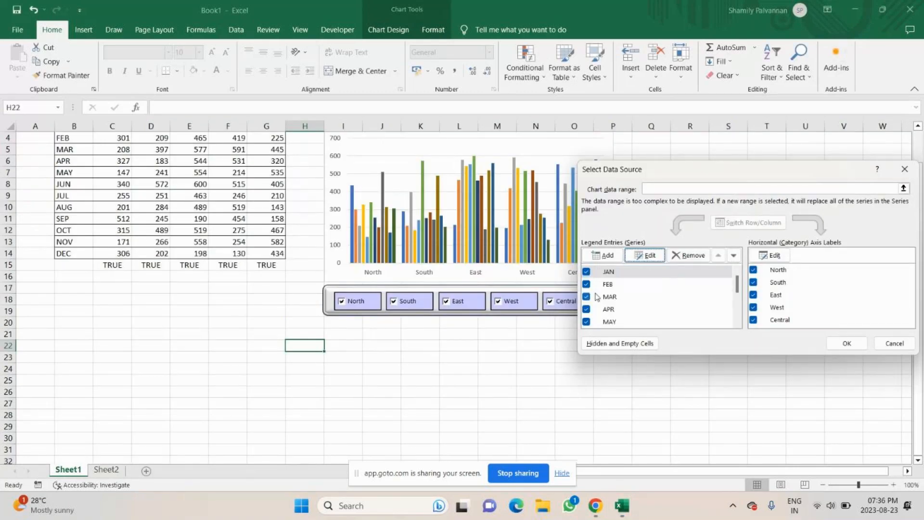
Change the FEB series values to the helper table range Sheet2!$G$7:$K$7
click(617, 285)
click(647, 255)
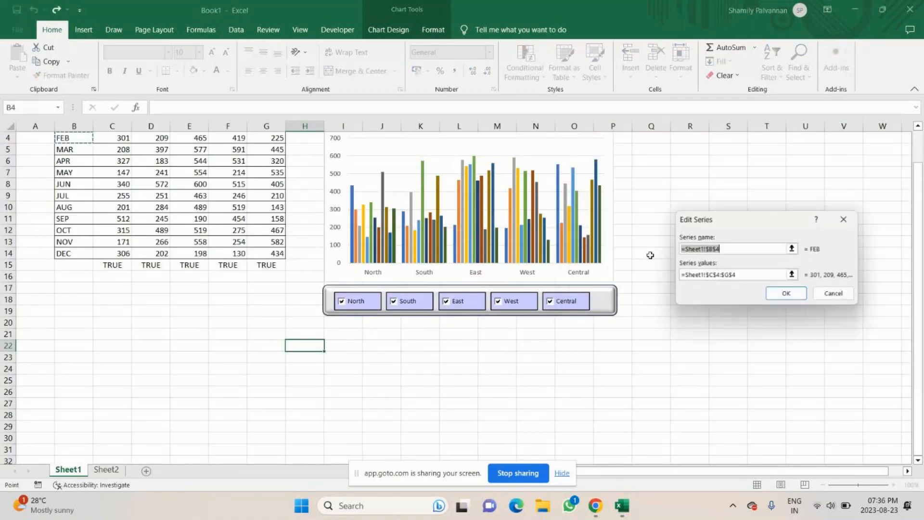
click(744, 278)
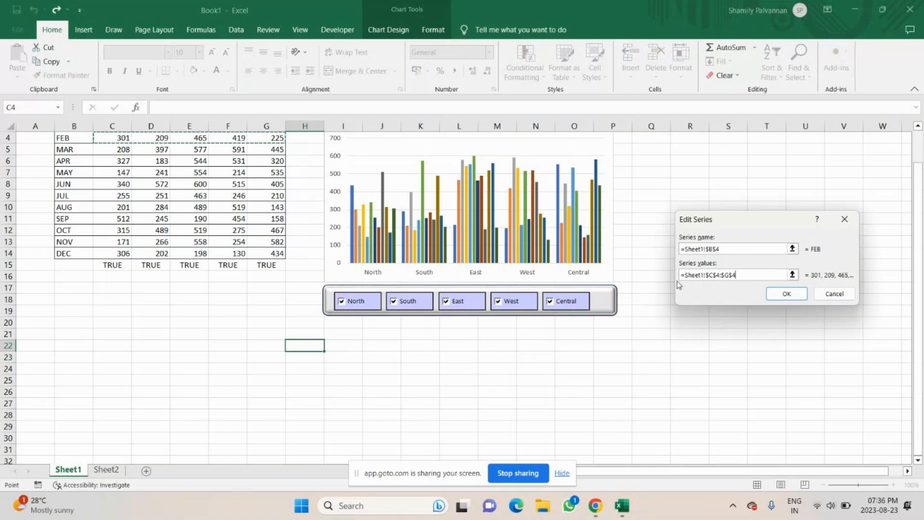
key(BackSpace)
key(BackSpace)
key(BackSpace)
key(BackSpace)
key(BackSpace)
key(BackSpace)
key(BackSpace)
key(BackSpace)
key(BackSpace)
key(BackSpace)
key(BackSpace)
key(BackSpace)
key(BackSpace)
key(BackSpace)
key(BackSpace)
key(BackSpace)
key(BackSpace)
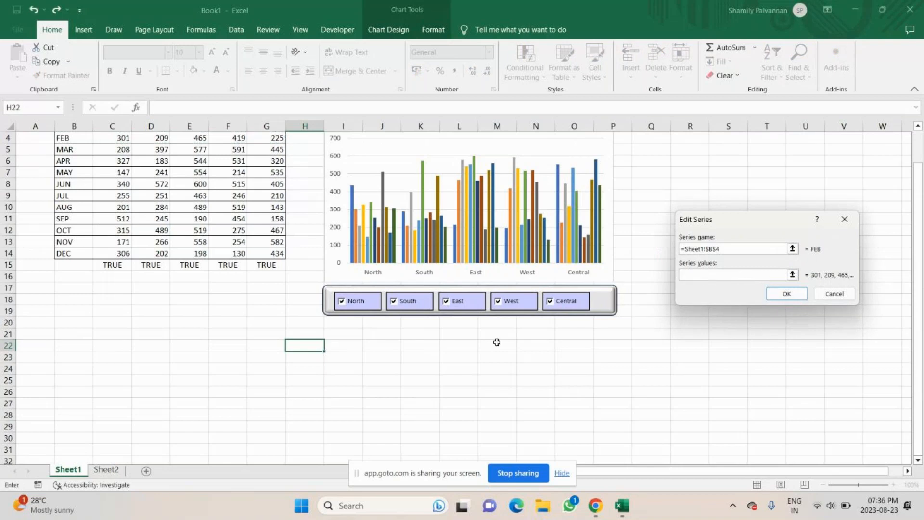
click(105, 473)
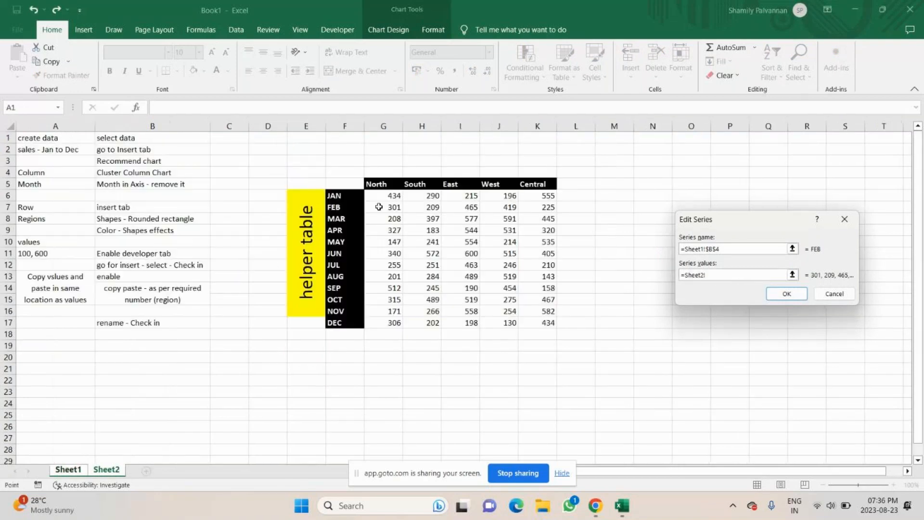
drag(379, 206, 528, 205)
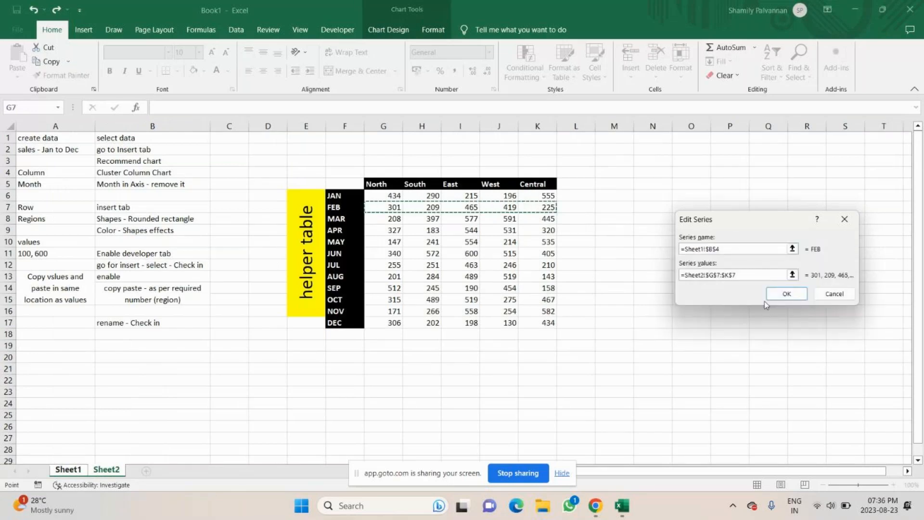
click(764, 301)
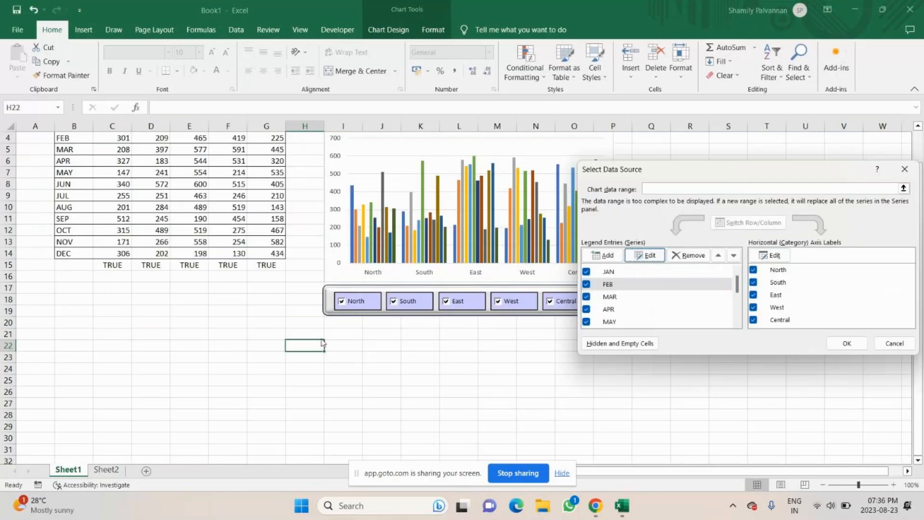
Change the MAR series values to the helper table range Sheet2!$G$8:$K$8
click(625, 298)
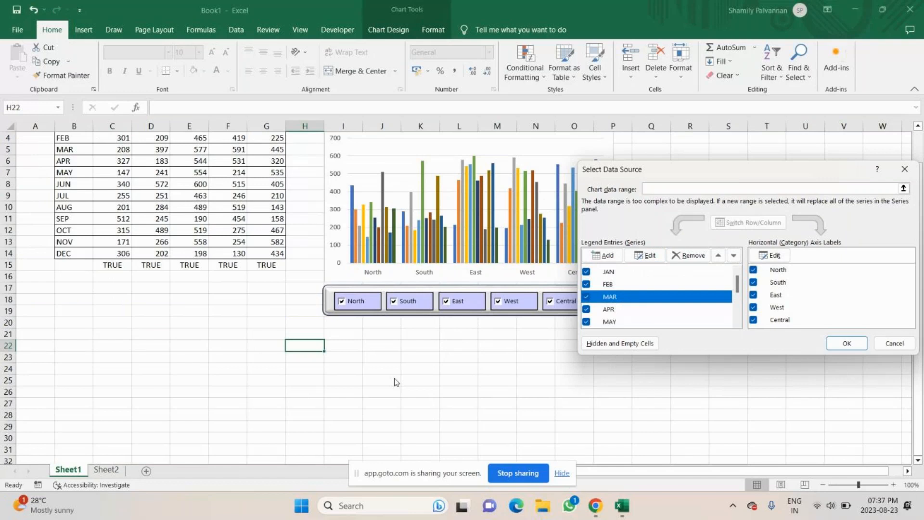
click(645, 255)
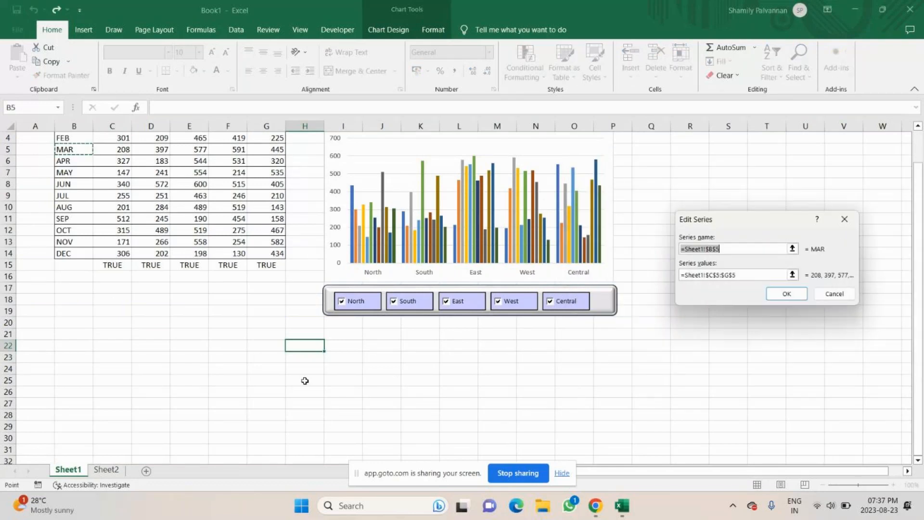
click(748, 278)
key(ctrl+a)
key(BackSpace)
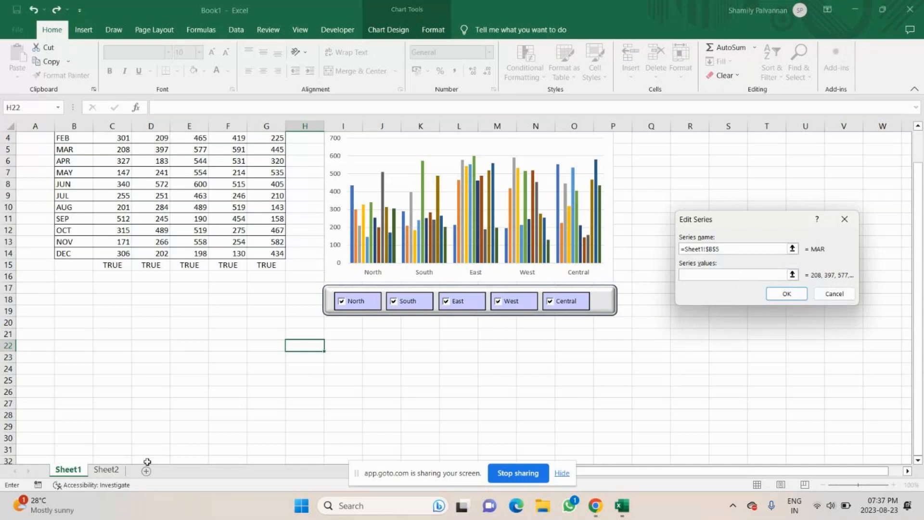
click(106, 469)
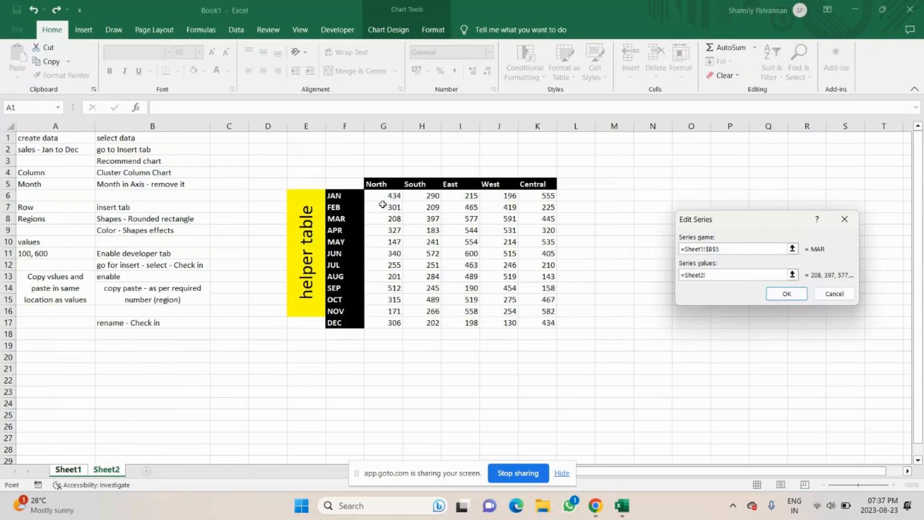
drag(385, 218, 542, 214)
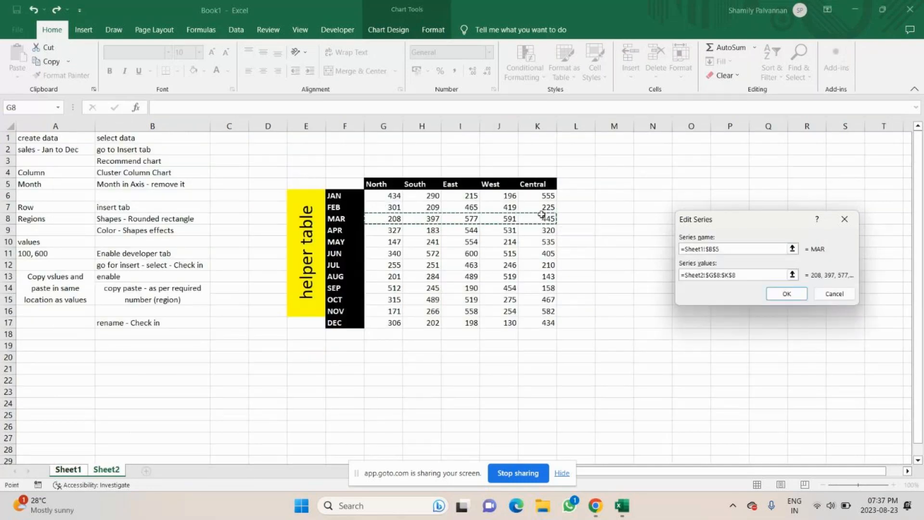
click(787, 294)
Change the APR series values to the helper table range Sheet2!$G$9:$K$9
click(633, 312)
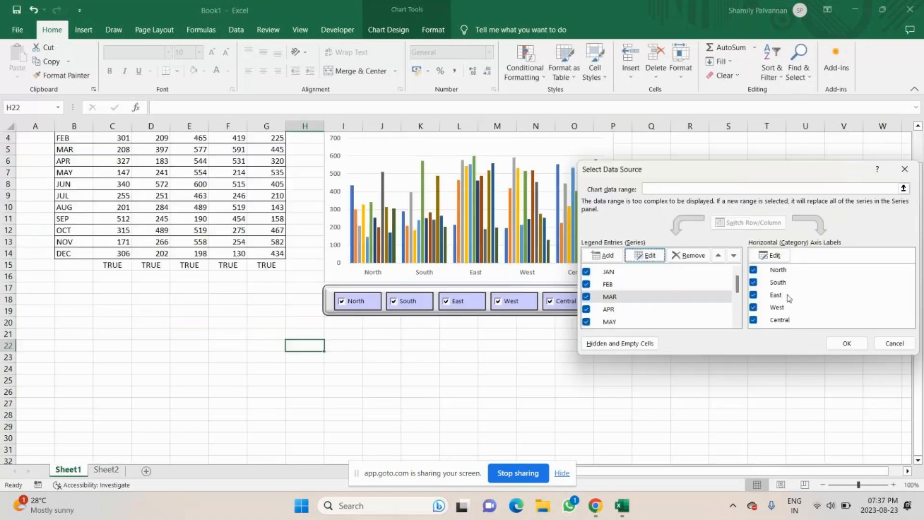
click(644, 255)
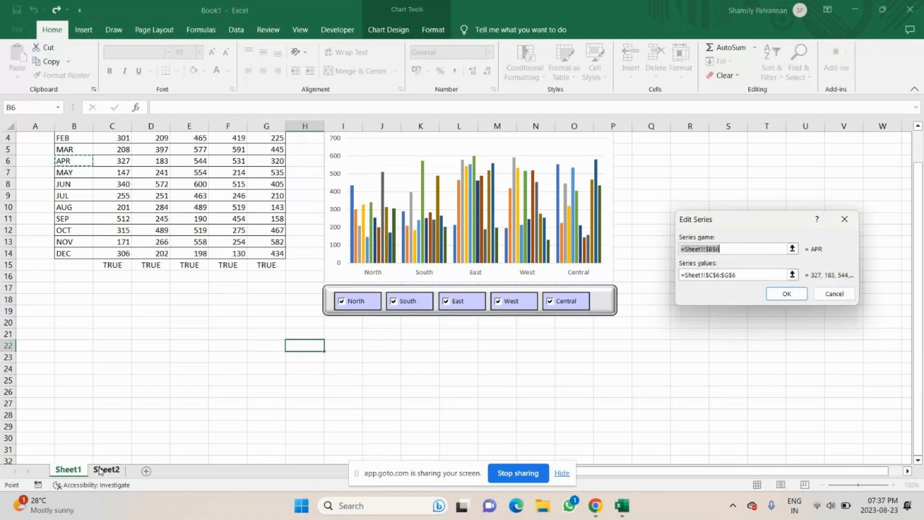
click(755, 274)
key(BackSpace)
key(BackSpace)
key(BackSpace)
key(BackSpace)
key(BackSpace)
key(BackSpace)
key(BackSpace)
key(BackSpace)
key(BackSpace)
key(BackSpace)
key(BackSpace)
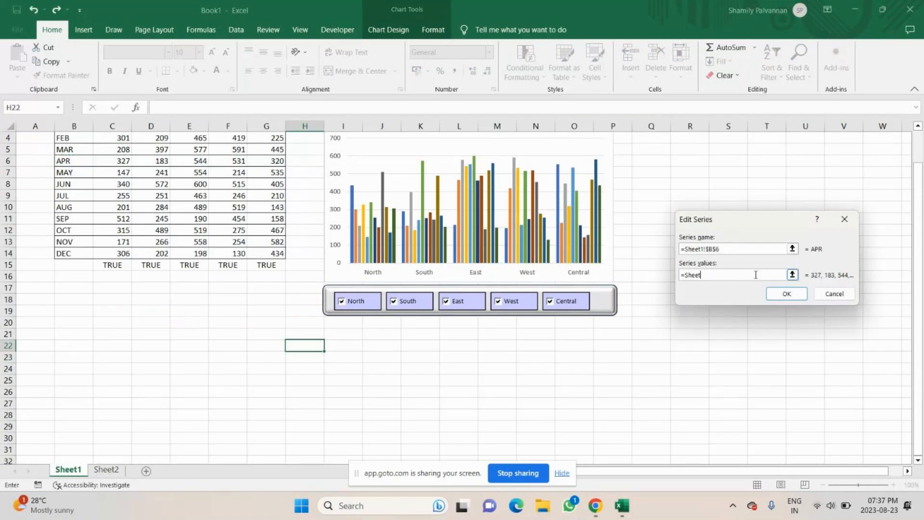
key(BackSpace)
key(BackSpace)
key(BackSpace)
key(BackSpace)
key(BackSpace)
key(BackSpace)
click(106, 469)
drag(384, 230, 538, 230)
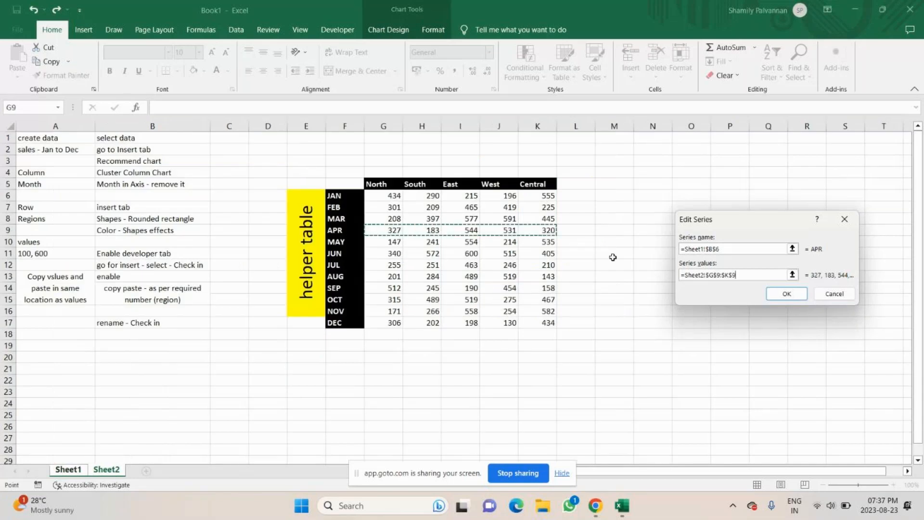
click(786, 294)
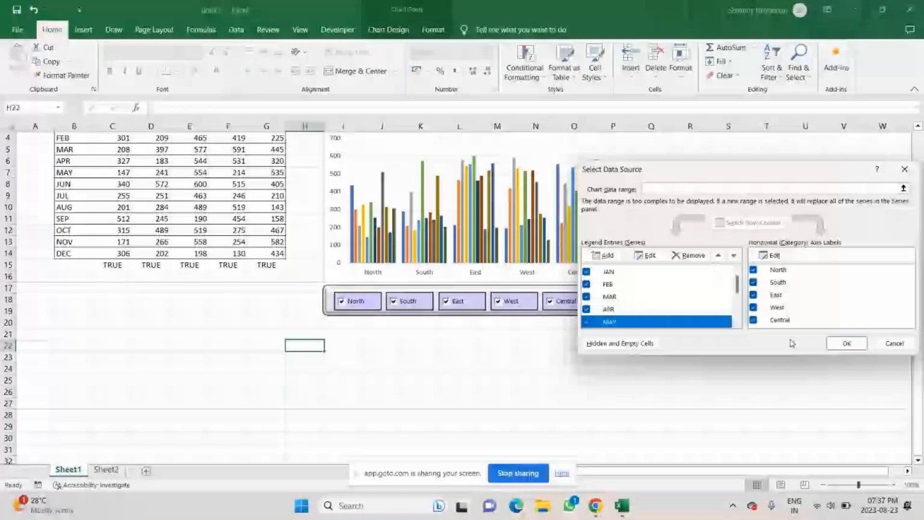
Change the MAY series values to the MAY row of the helper table on Sheet2
click(645, 255)
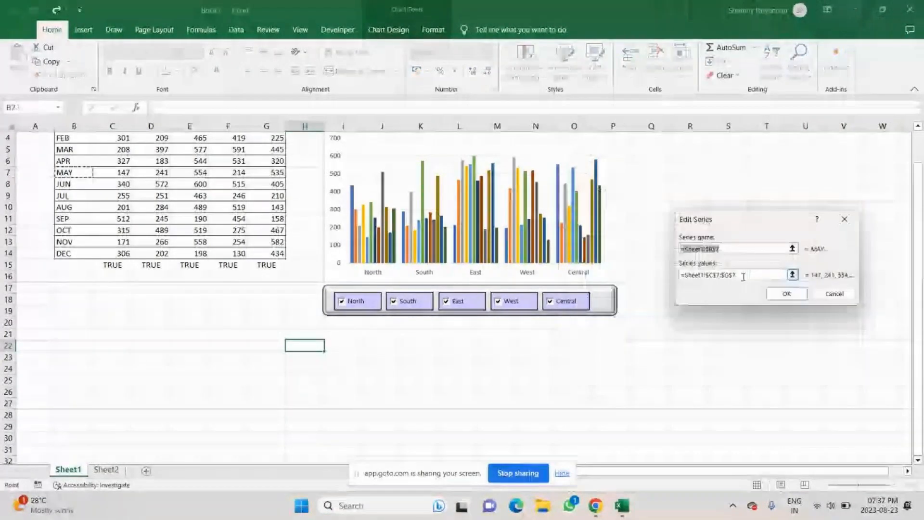
click(743, 277)
key(BackSpace)
key(BackSpace)
key(BackSpace)
key(BackSpace)
key(BackSpace)
key(BackSpace)
key(BackSpace)
key(BackSpace)
key(BackSpace)
key(BackSpace)
key(BackSpace)
key(BackSpace)
key(BackSpace)
key(BackSpace)
key(BackSpace)
key(BackSpace)
key(BackSpace)
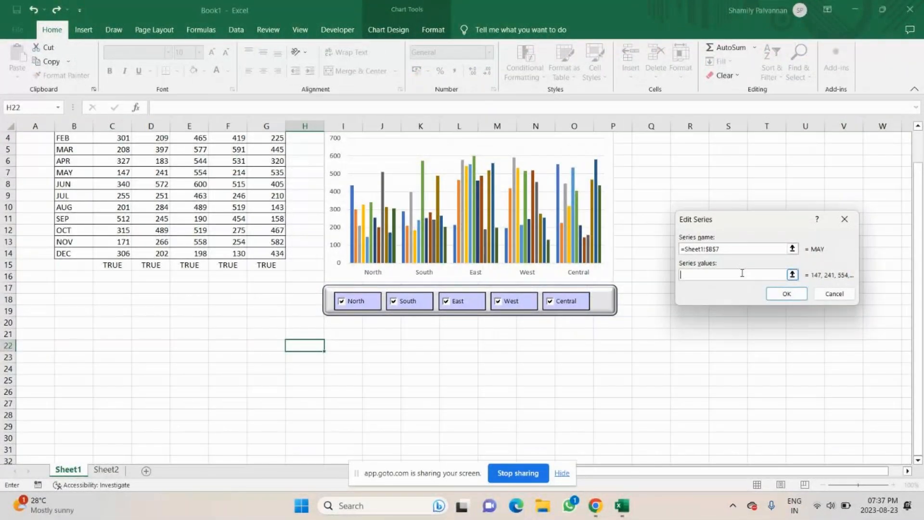
click(120, 470)
drag(384, 241, 548, 242)
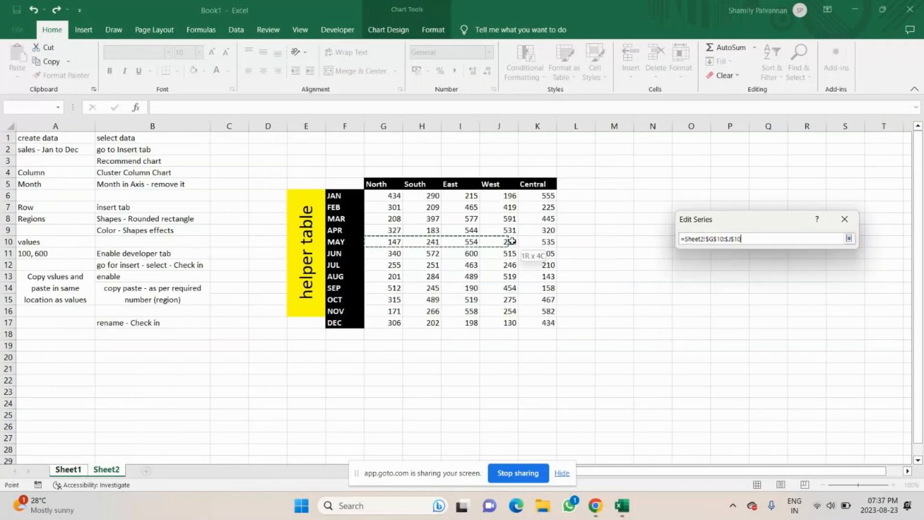
click(796, 297)
Change the JUN series values to the helper table range Sheet2!$G$11:$K$11
scroll(617, 285, down, 2)
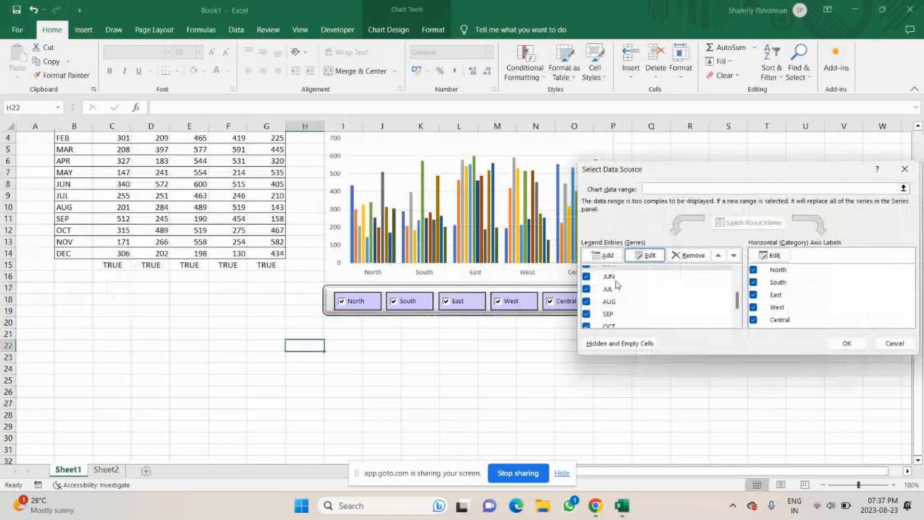
click(616, 279)
scroll(616, 283, up, 1)
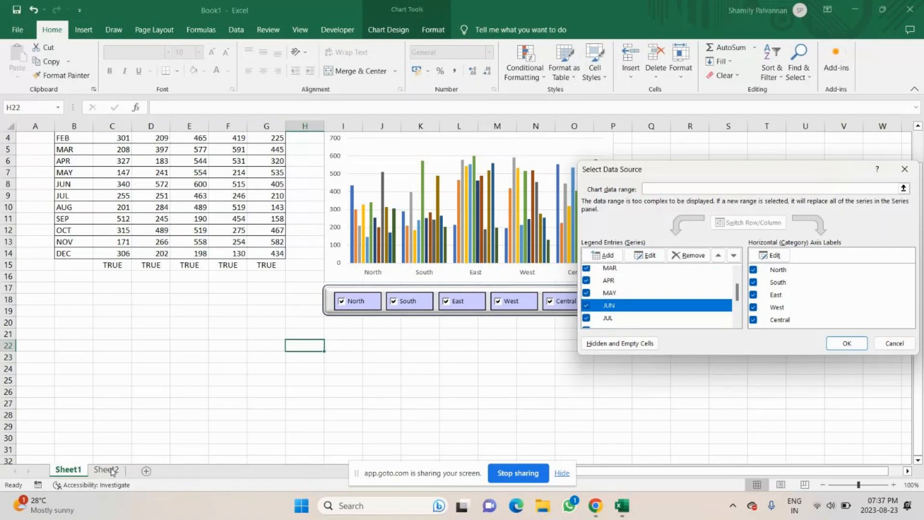
click(645, 254)
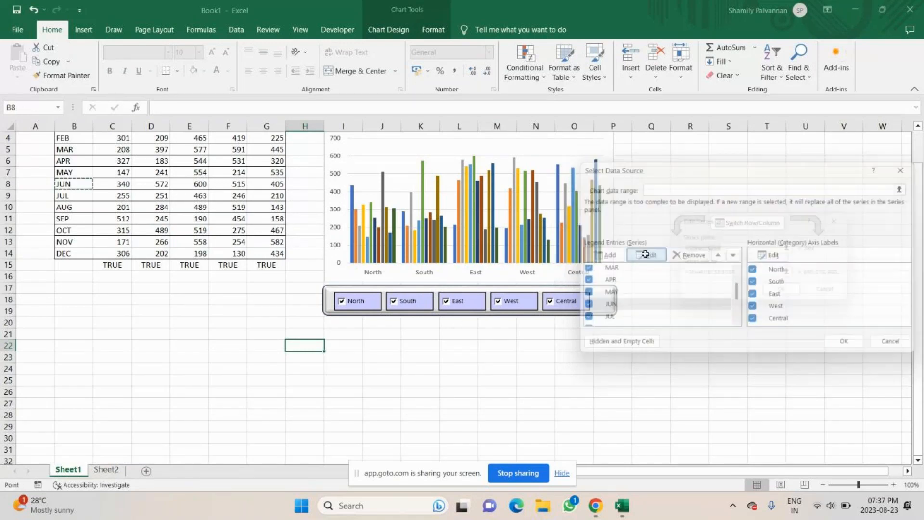
click(747, 274)
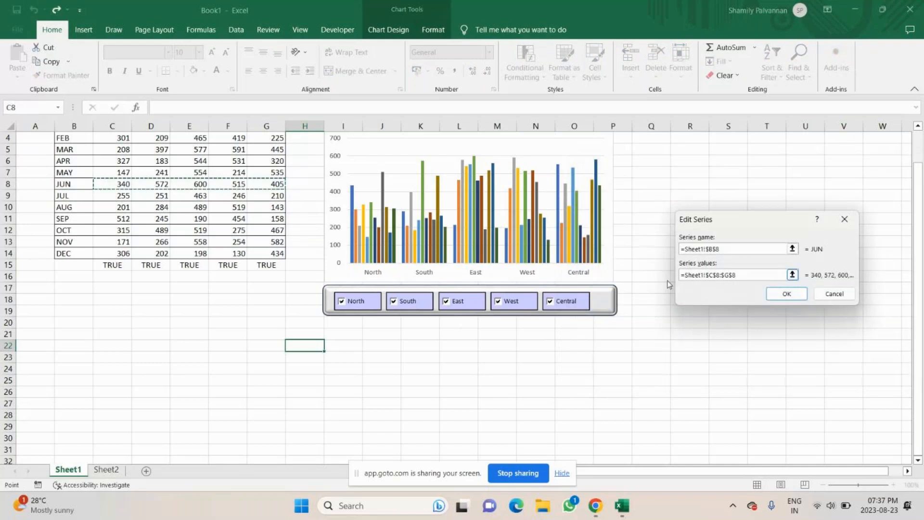
key(BackSpace)
key(BackSpace)
key(BackSpace)
key(BackSpace)
key(BackSpace)
key(BackSpace)
key(BackSpace)
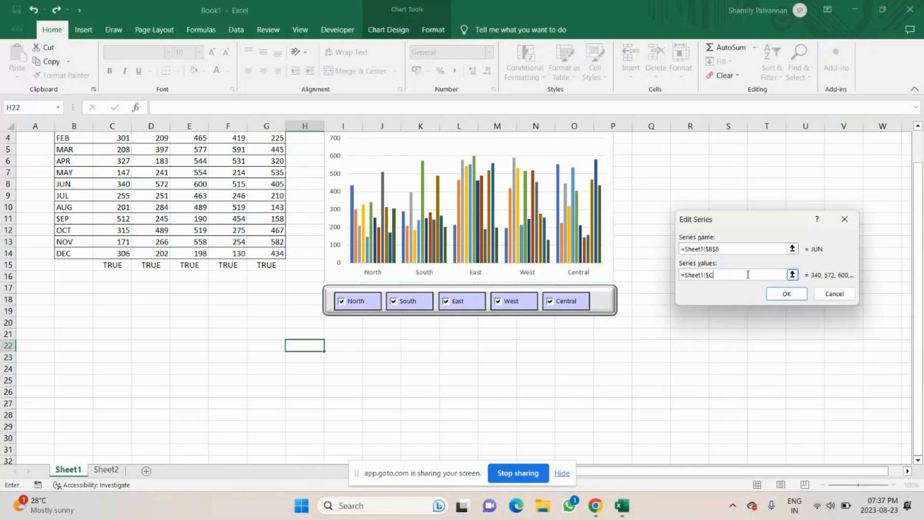
key(BackSpace)
key(BackSpace)
key(BackSpace)
key(BackSpace)
key(BackSpace)
key(BackSpace)
key(BackSpace)
key(BackSpace)
key(BackSpace)
key(BackSpace)
click(97, 470)
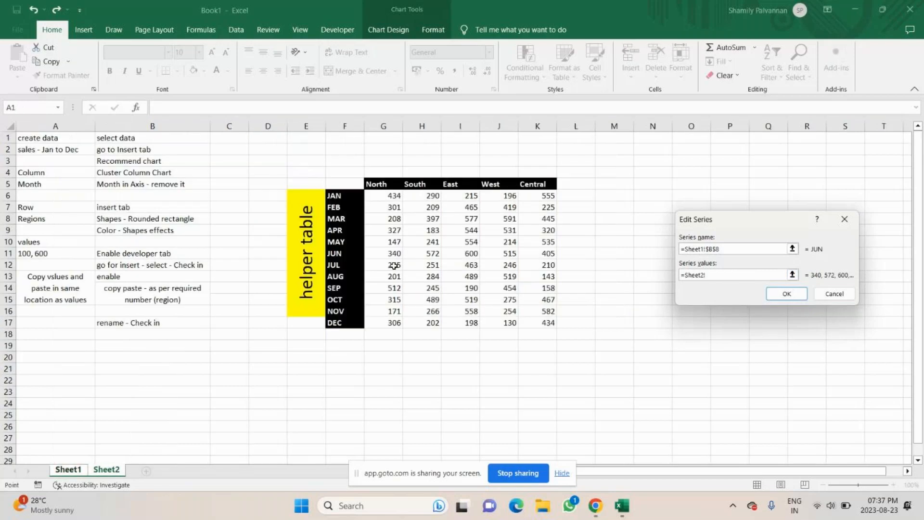
drag(368, 253, 549, 253)
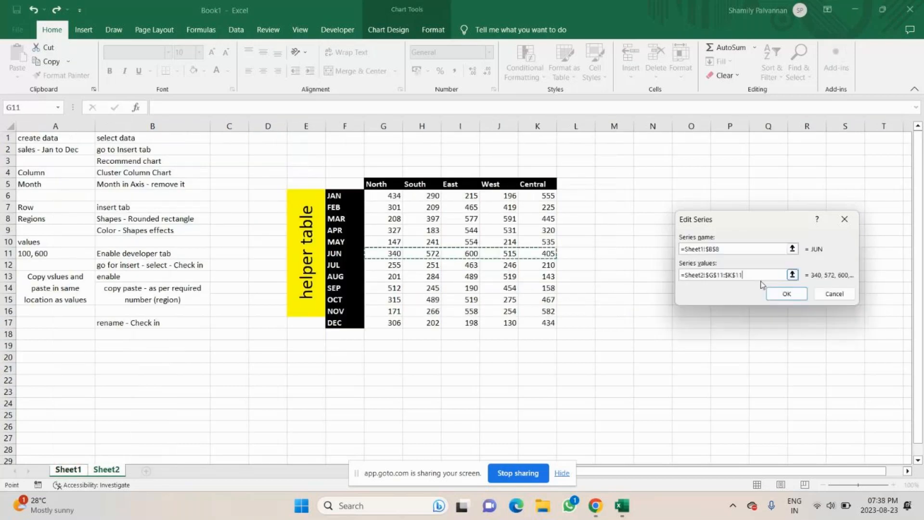
click(787, 294)
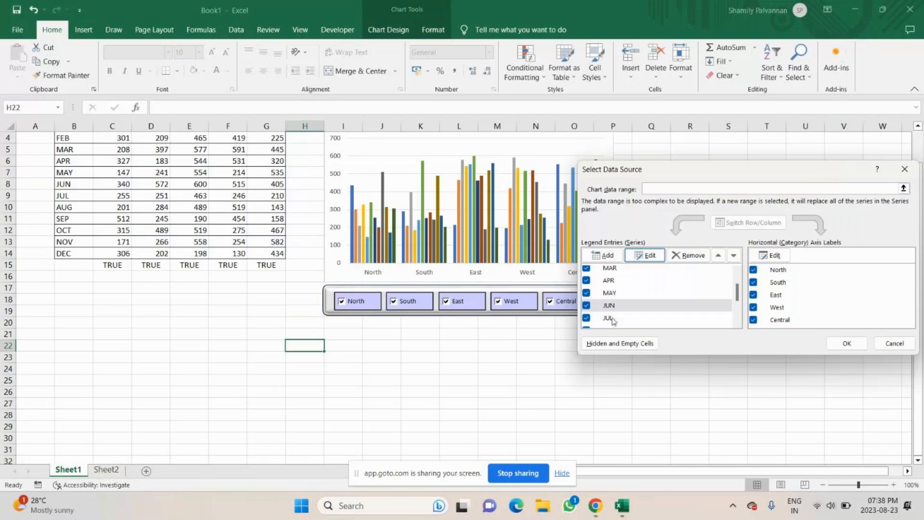
Change the JUL series values to the helper table range Sheet2!$G$11:$K$12
click(608, 290)
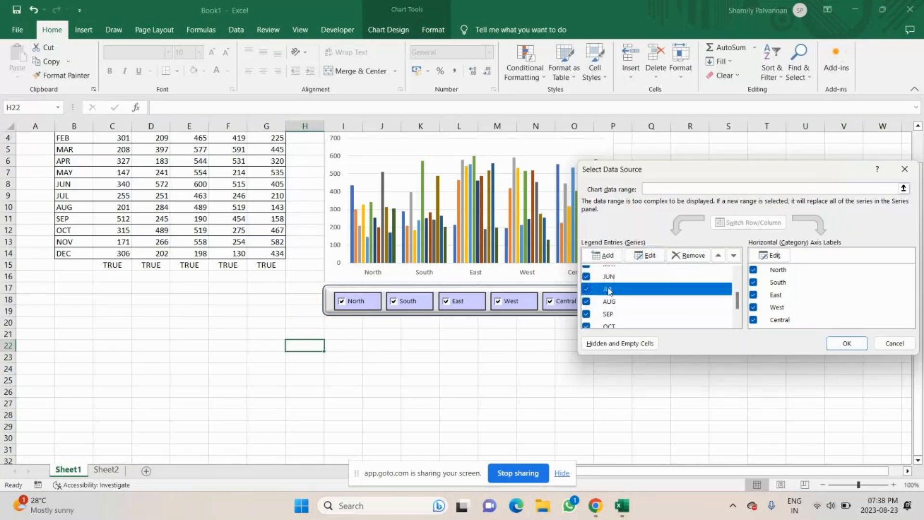
click(648, 258)
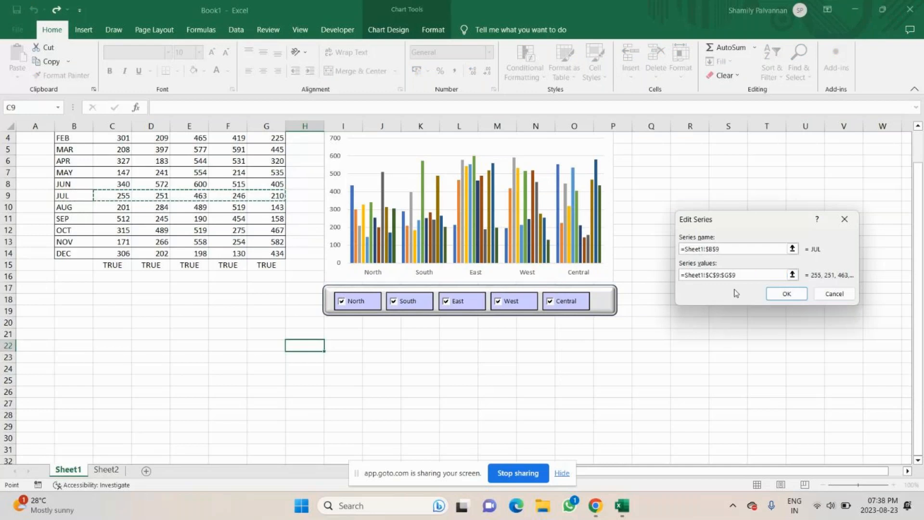
key(ctrl+a)
key(BackSpace)
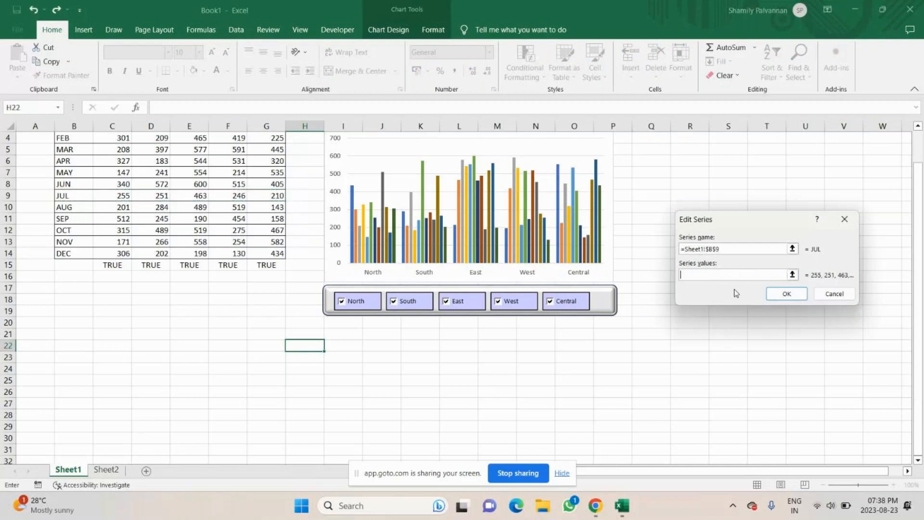
click(106, 469)
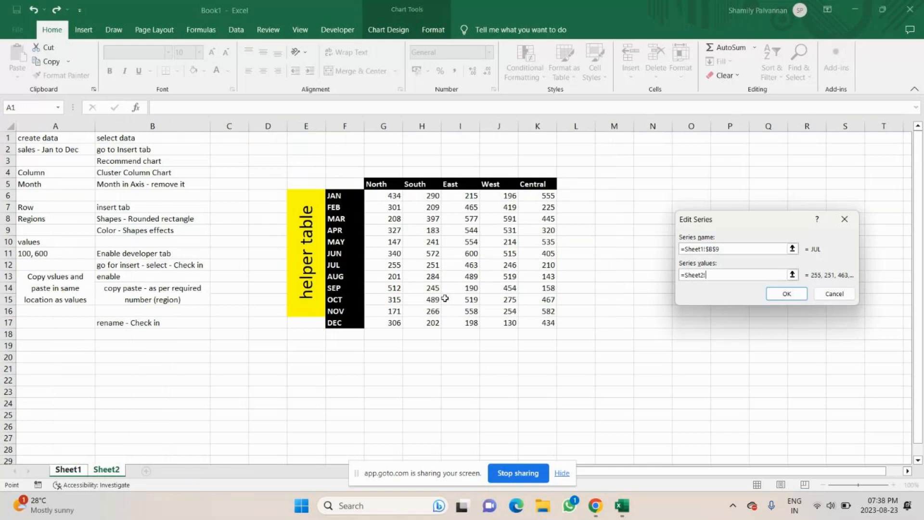
drag(394, 267, 523, 257)
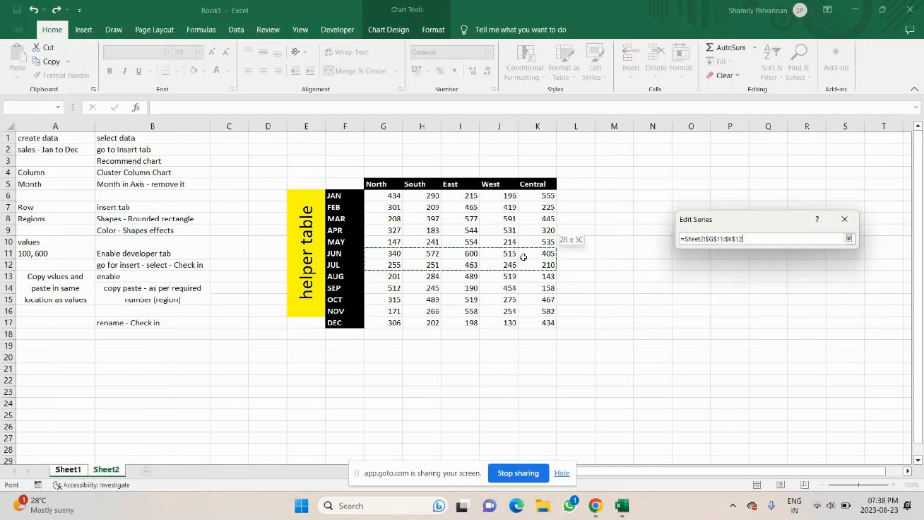
click(839, 296)
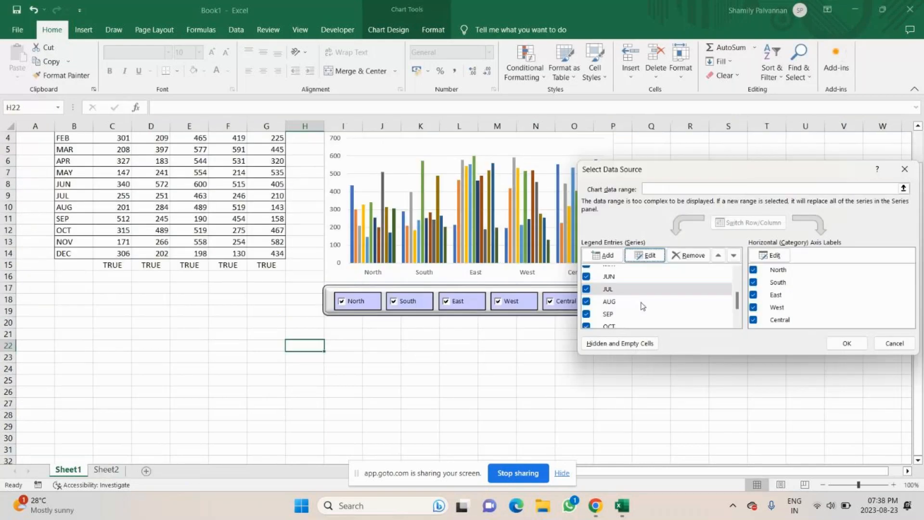
Change the AUG series values to the AUG row of the helper table on Sheet2
click(642, 303)
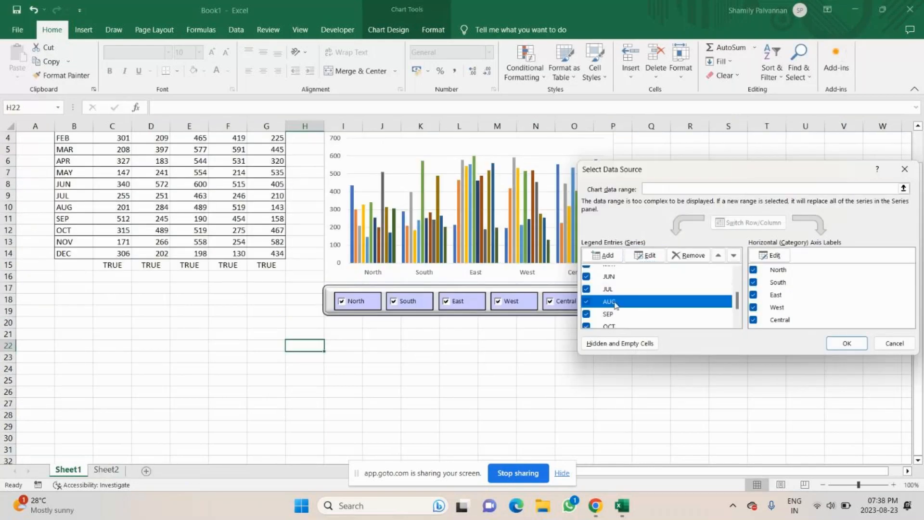
click(647, 255)
key(Tab)
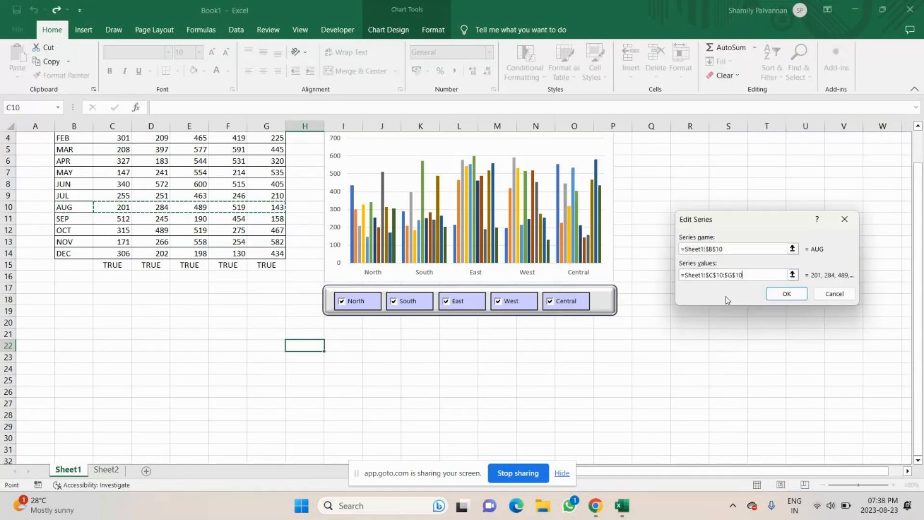
key(BackSpace)
key(BackSpace)
key(BackSpace)
key(BackSpace)
key(BackSpace)
key(BackSpace)
key(BackSpace)
key(BackSpace)
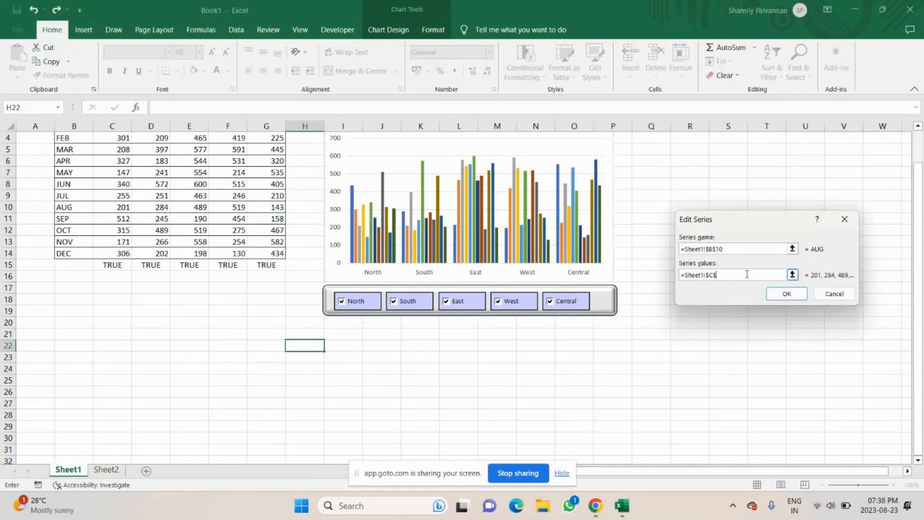
key(BackSpace)
key(BackSpace)
key(BackSpace)
key(BackSpace)
key(BackSpace)
key(BackSpace)
key(BackSpace)
key(BackSpace)
key(BackSpace)
key(BackSpace)
key(BackSpace)
click(106, 469)
drag(384, 277, 536, 277)
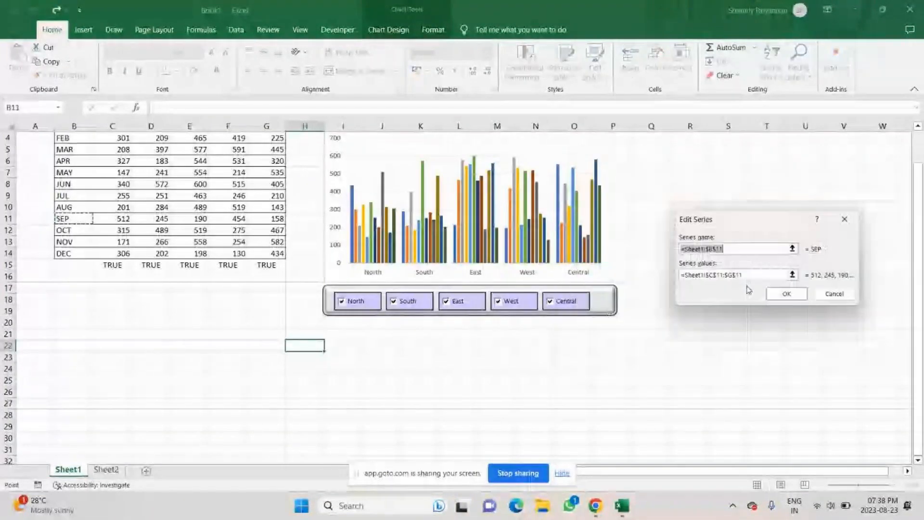
Open the SEP series for editing and select its series values reference
key(Tab)
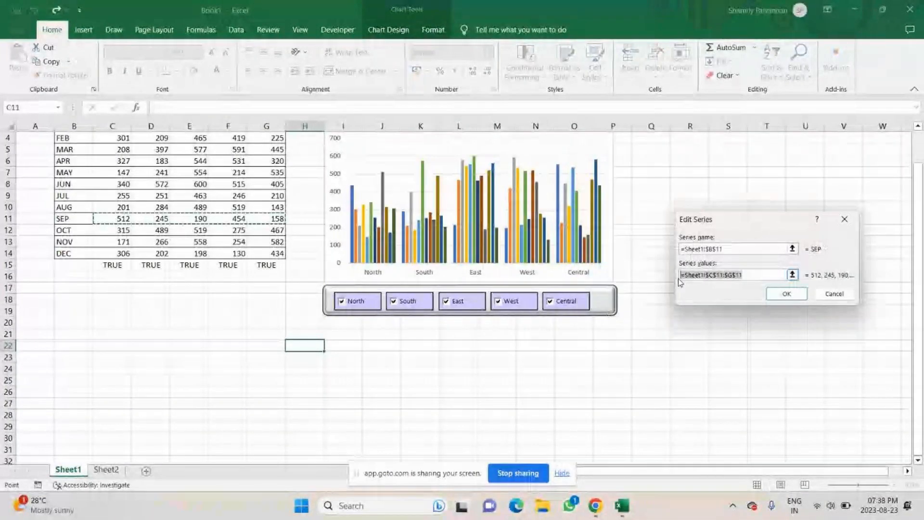
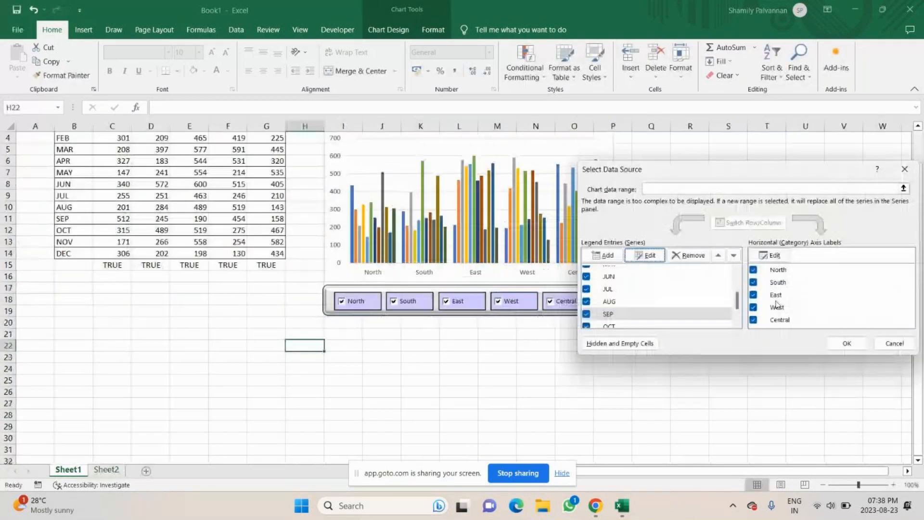
Change the OCT series values to the helper table range Sheet2!$G$15:$K$15
scroll(616, 299, down, 1)
click(615, 298)
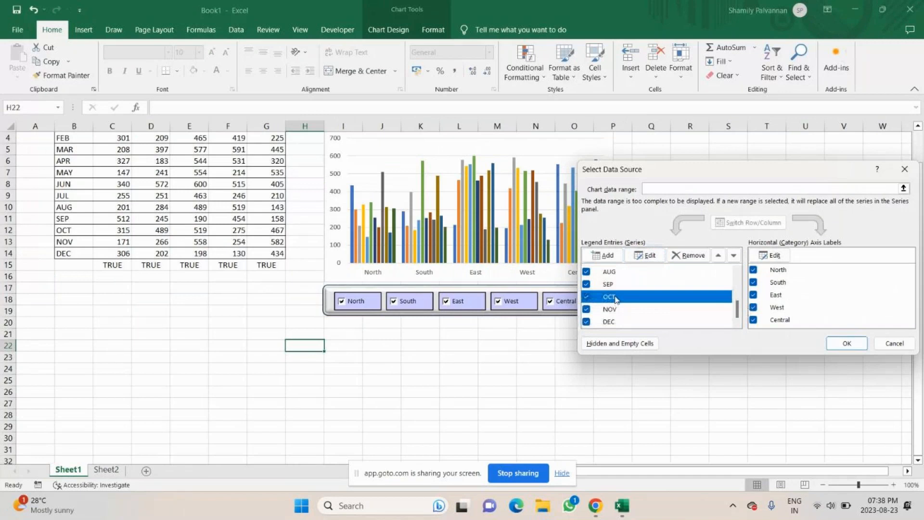
double_click(615, 298)
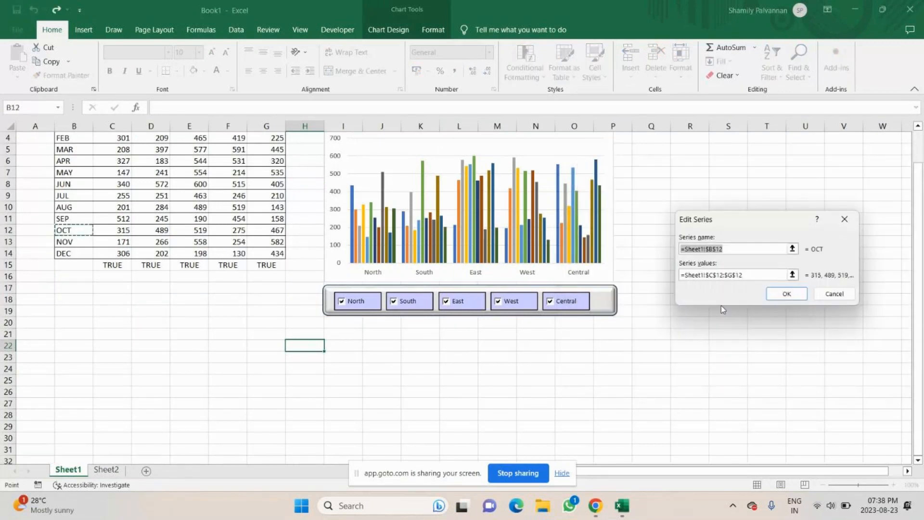
drag(680, 275, 759, 277)
key(BackSpace)
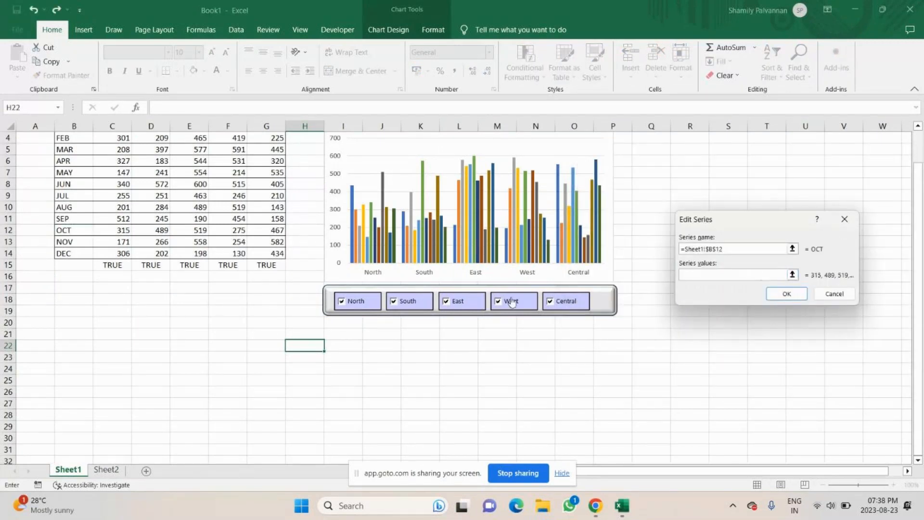
click(105, 469)
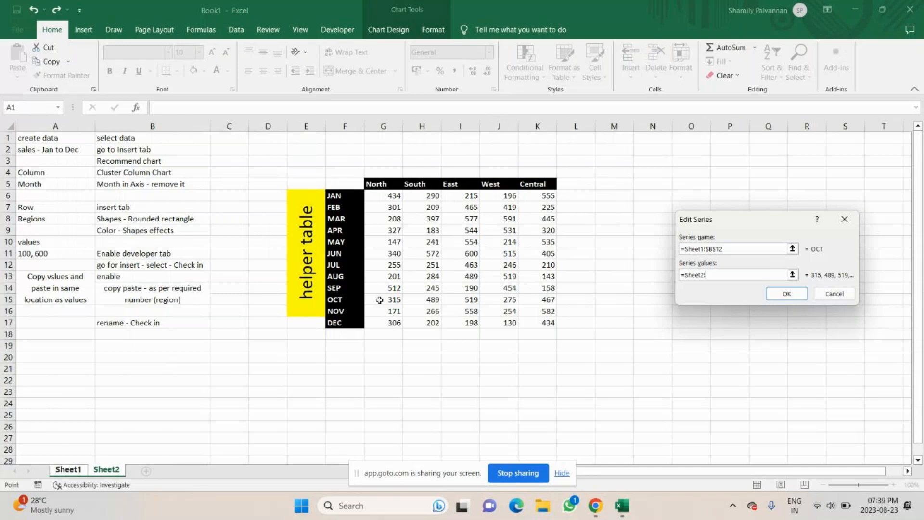
drag(379, 299, 549, 300)
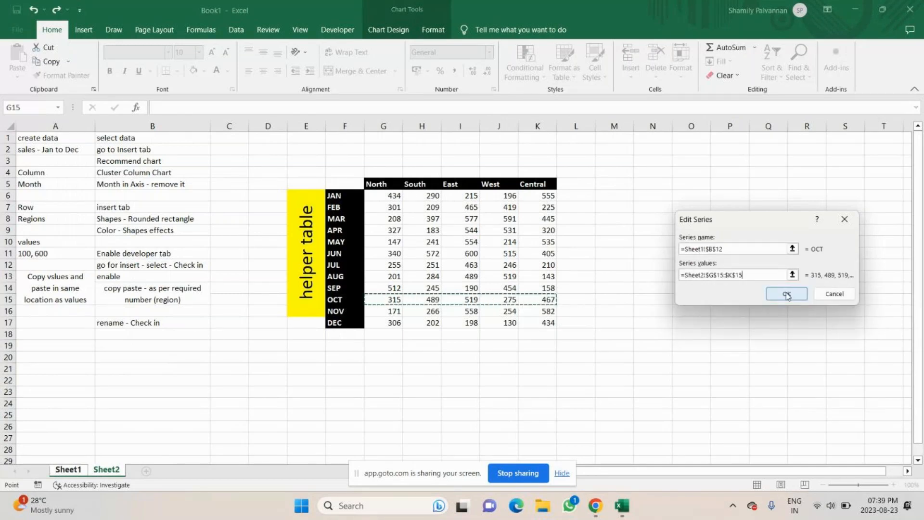
click(787, 294)
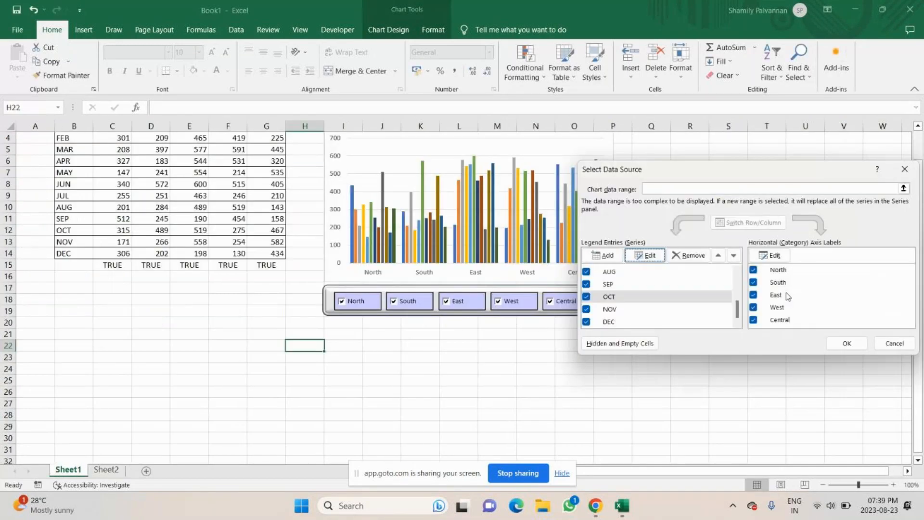
click(606, 310)
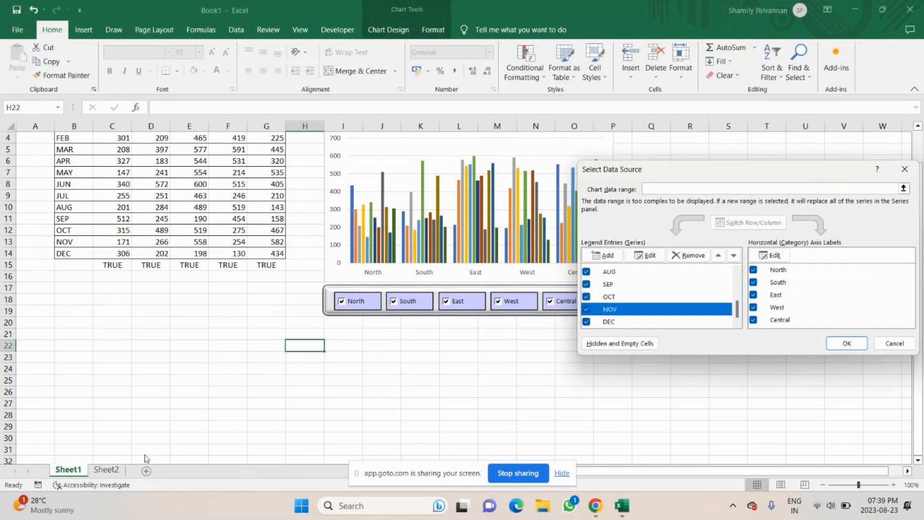
click(645, 256)
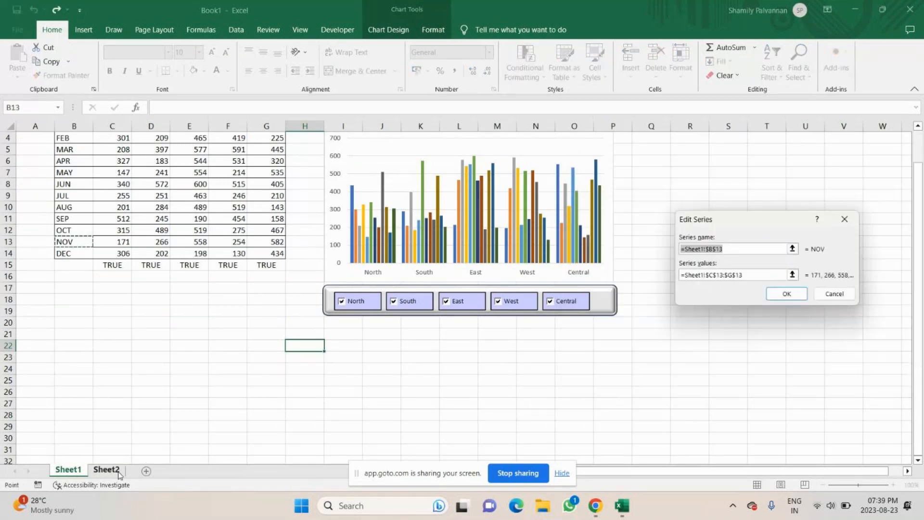
click(106, 470)
click(692, 278)
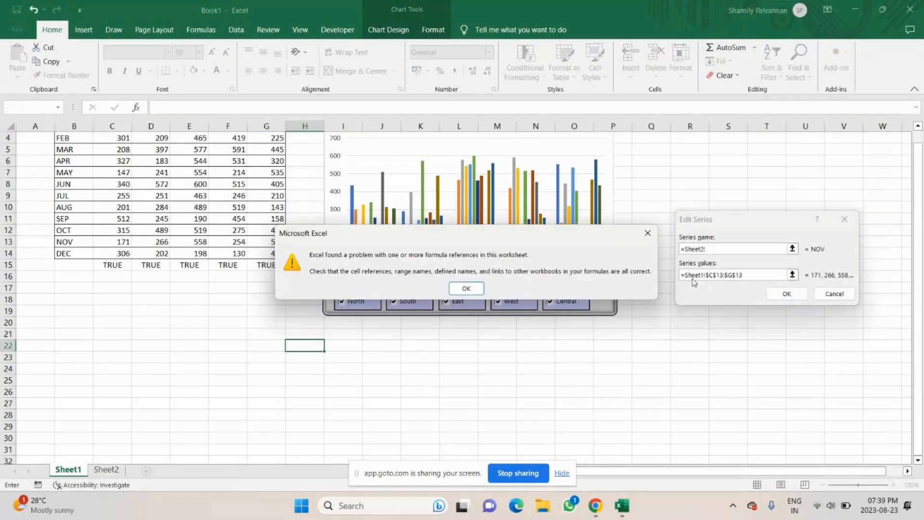
click(639, 234)
click(843, 219)
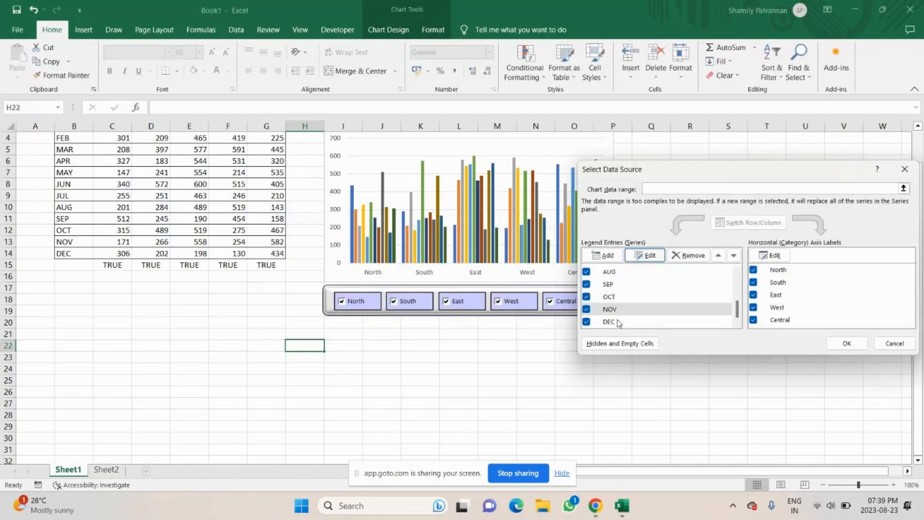
Change the NOV series values to the helper table range Sheet2!$G$16:$K$16
click(648, 256)
click(743, 275)
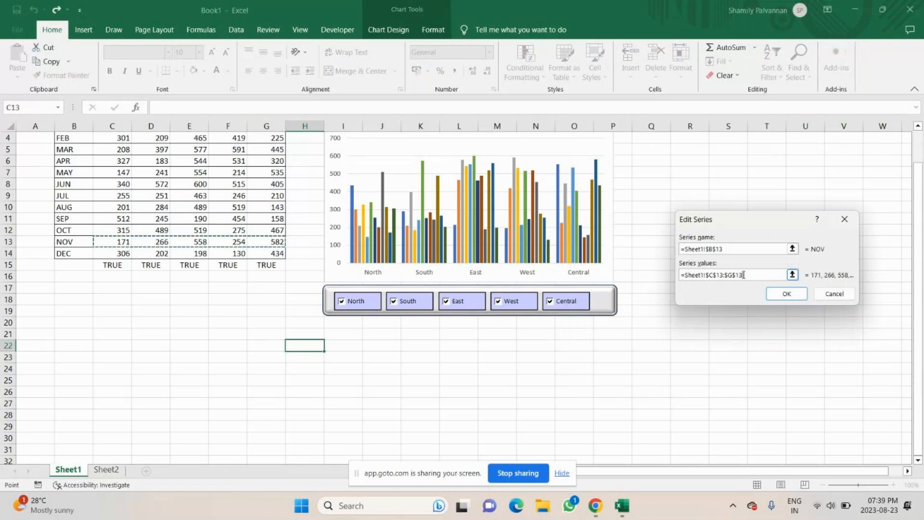
key(BackSpace)
key(BackSpace)
key(BackSpace)
key(BackSpace)
key(BackSpace)
key(BackSpace)
key(BackSpace)
key(BackSpace)
key(BackSpace)
key(BackSpace)
key(BackSpace)
key(BackSpace)
key(BackSpace)
key(BackSpace)
key(BackSpace)
key(BackSpace)
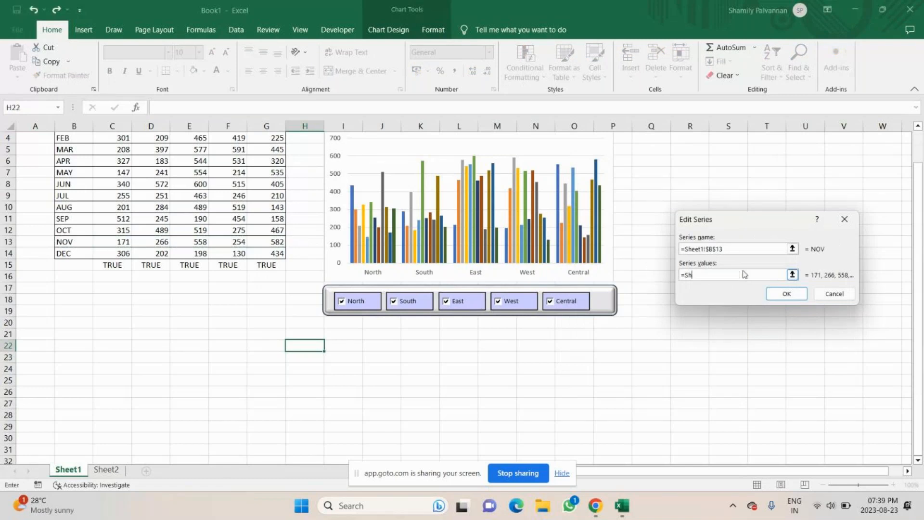
click(107, 469)
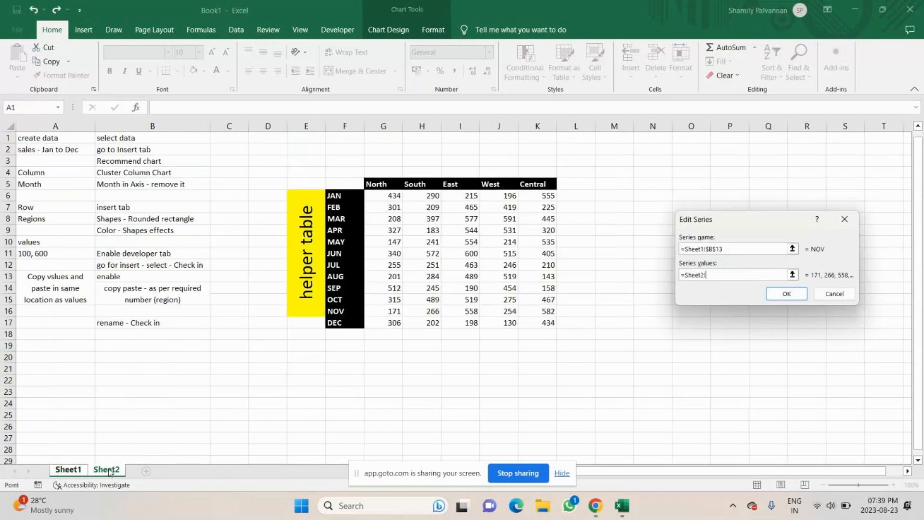
drag(377, 311, 526, 311)
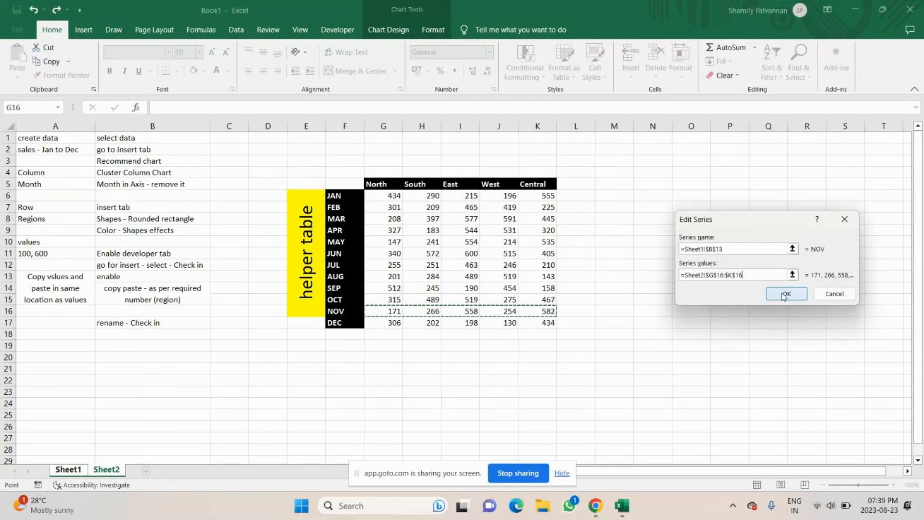
click(785, 294)
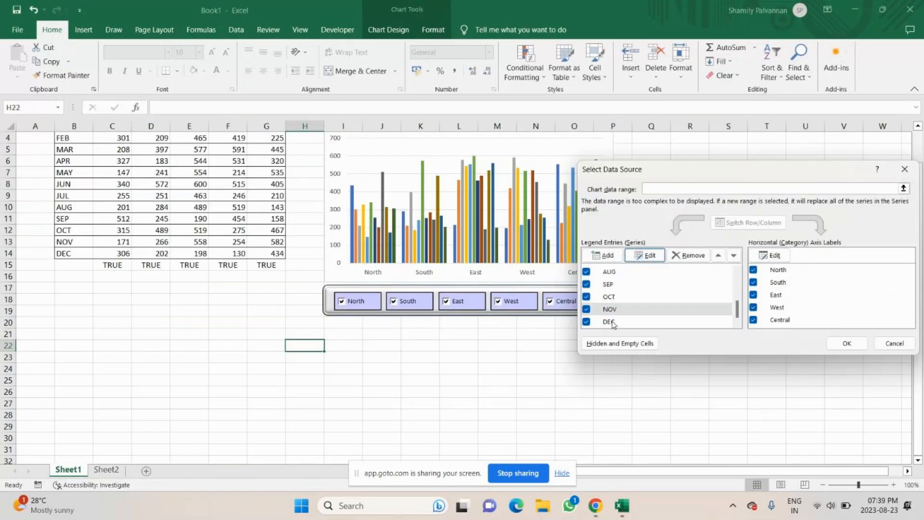
Change the DEC series values to the DEC row of the helper table on Sheet2 and close the data source dialog
click(612, 324)
click(661, 260)
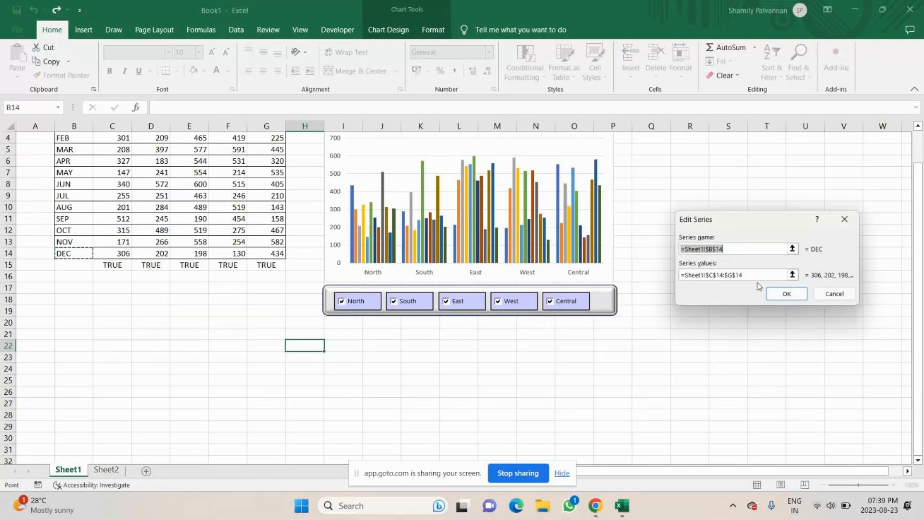
click(759, 273)
key(ctrl+a)
key(BackSpace)
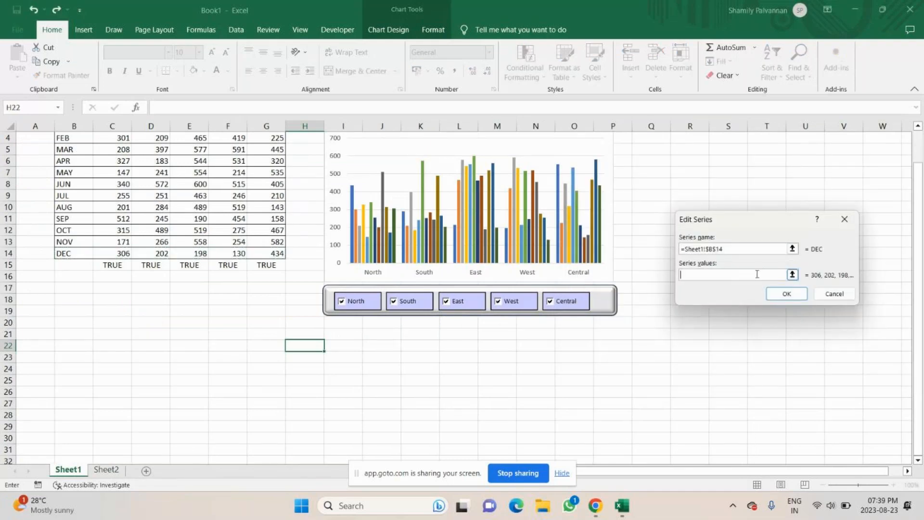
click(107, 470)
click(374, 326)
drag(375, 325, 540, 321)
click(786, 293)
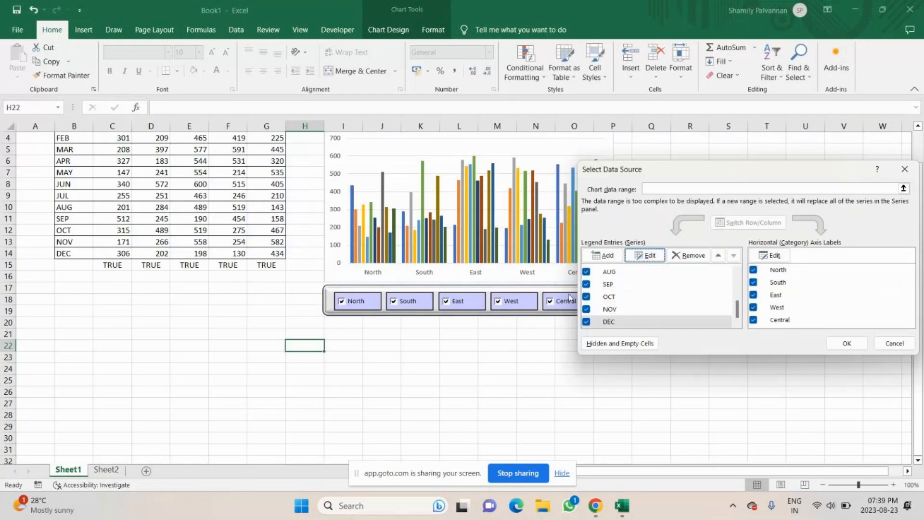
click(843, 343)
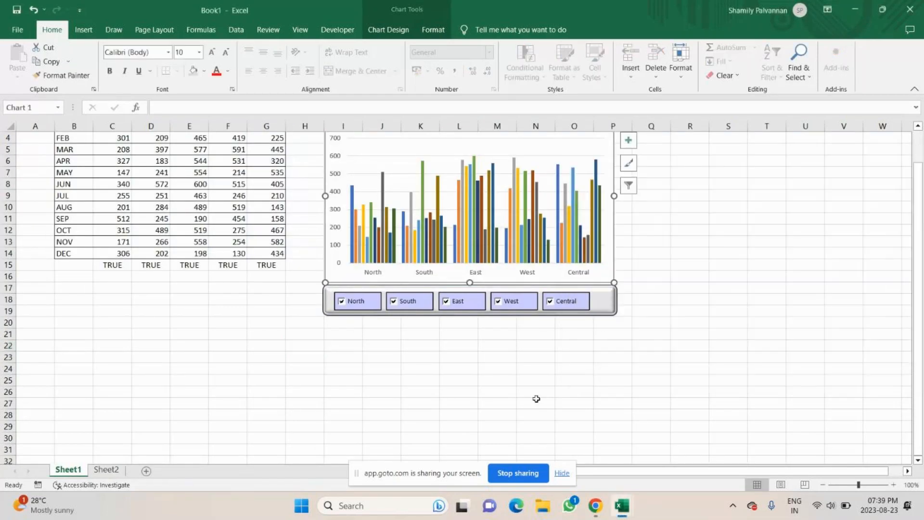
Test the chart on Sheet1 by switching the region checkboxes off and back on
scroll(536, 398, up, 1)
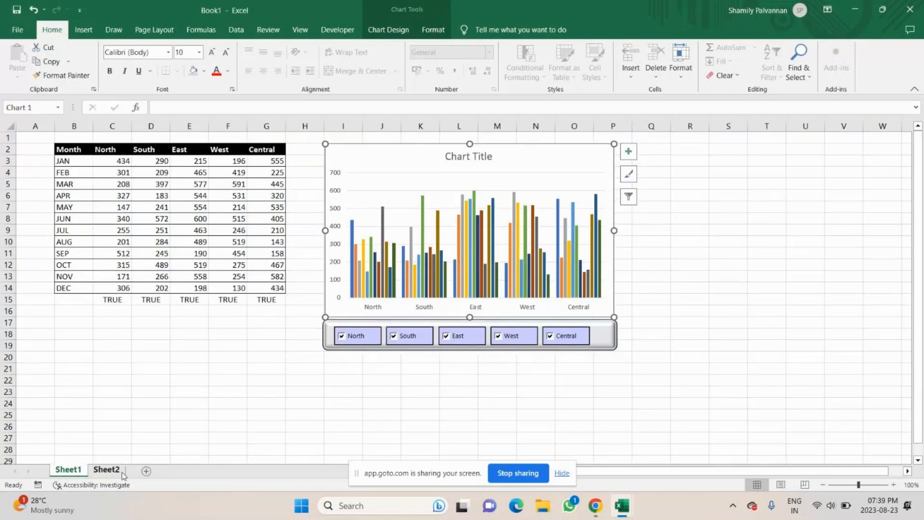
click(120, 471)
click(68, 470)
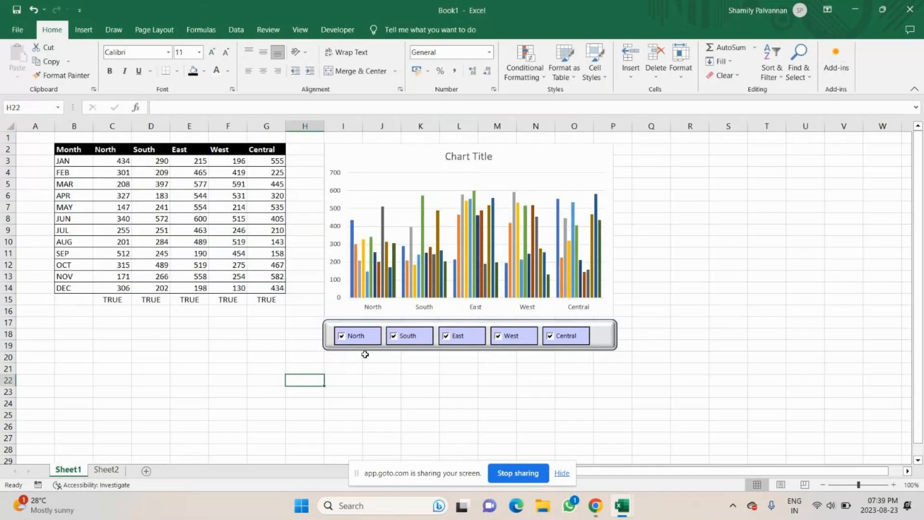
click(342, 337)
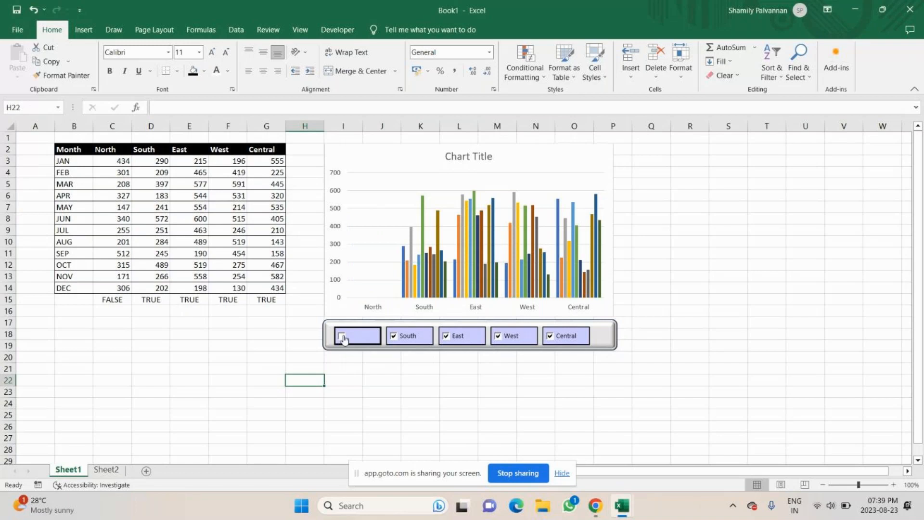
click(343, 337)
click(343, 337)
click(400, 339)
click(397, 337)
click(446, 337)
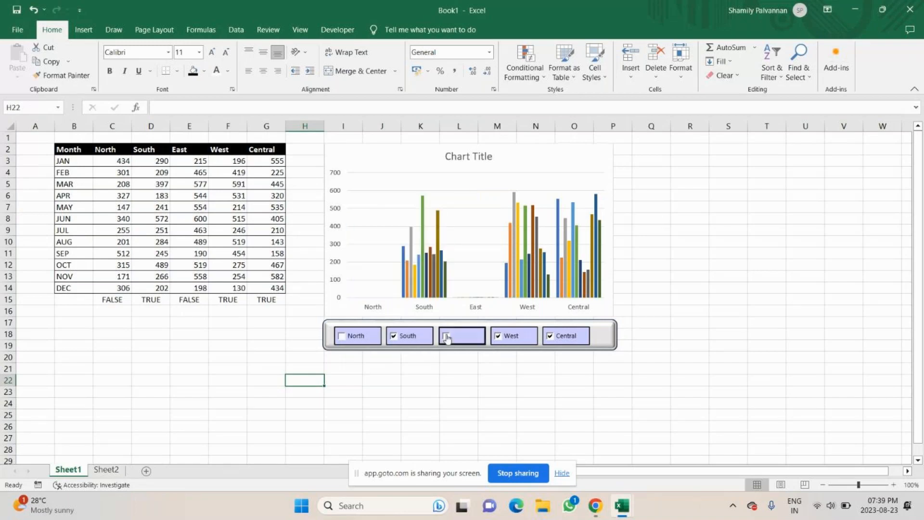
click(500, 339)
click(552, 337)
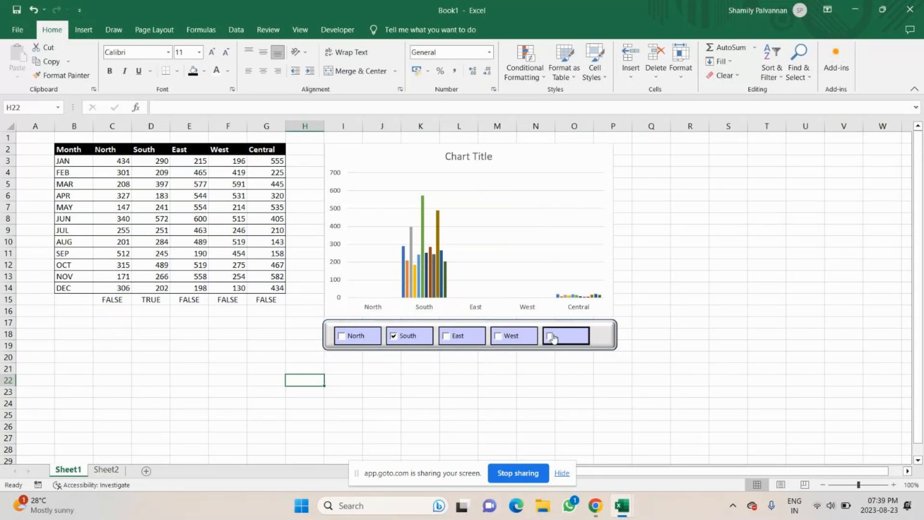
click(343, 336)
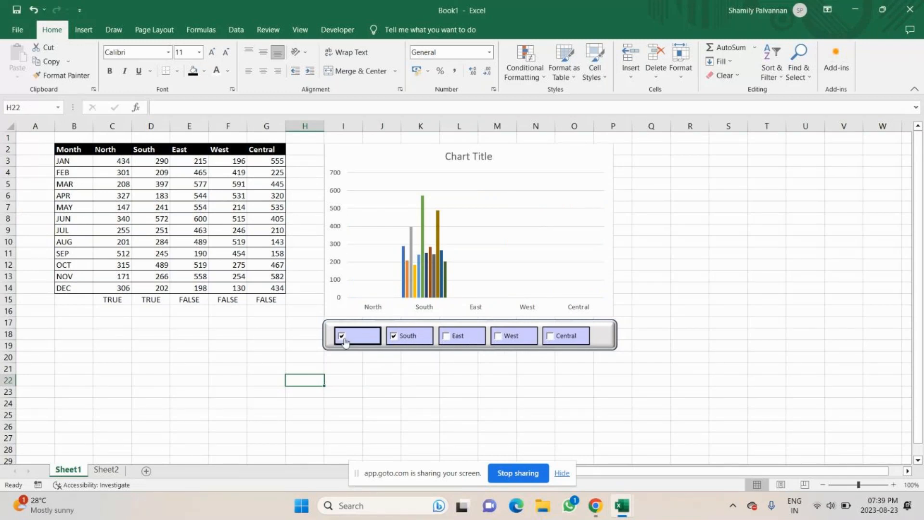
click(459, 338)
click(498, 337)
click(550, 335)
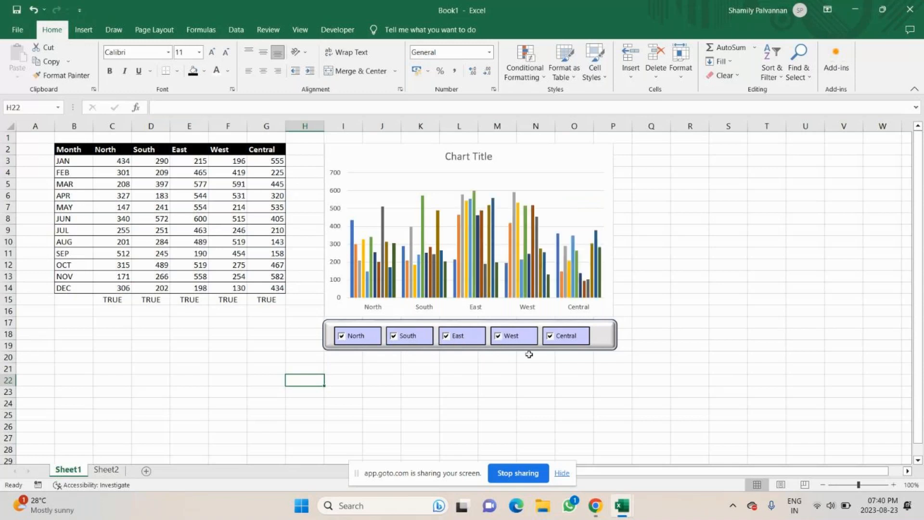
Give the month labels B3:B14 on Sheet1 a black fill and bold formatting
click(106, 469)
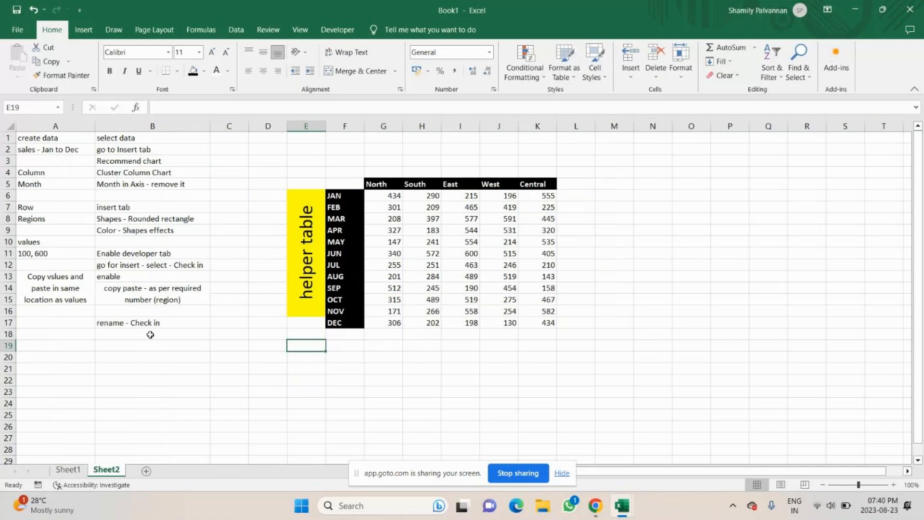
click(68, 470)
click(107, 470)
key(ctrl+Page_Up)
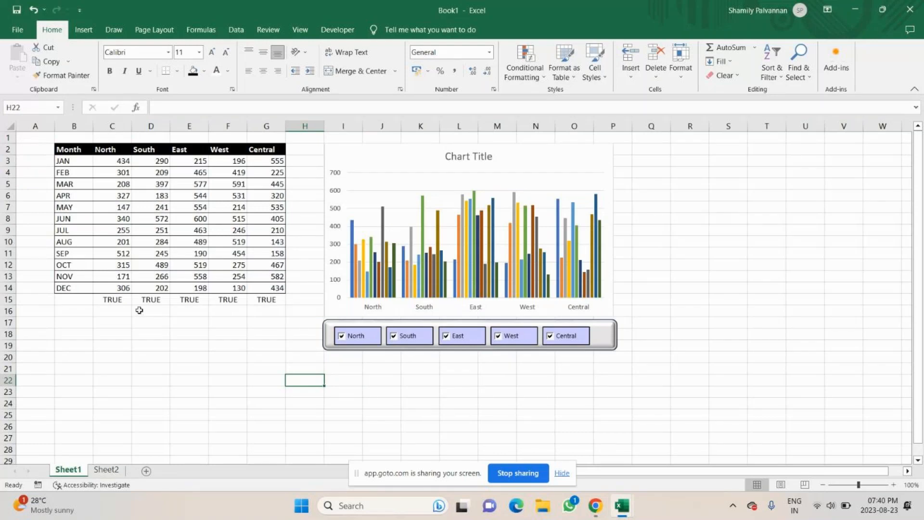
drag(77, 161, 66, 287)
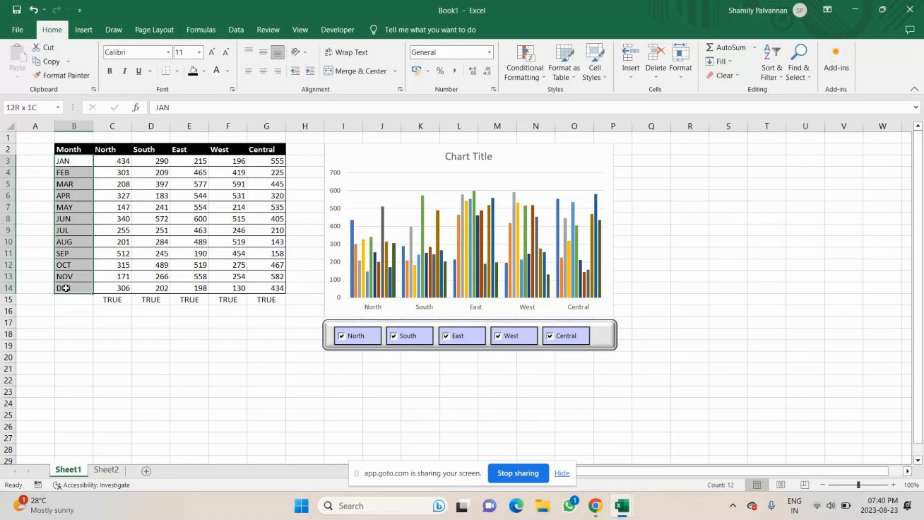
click(194, 71)
click(110, 71)
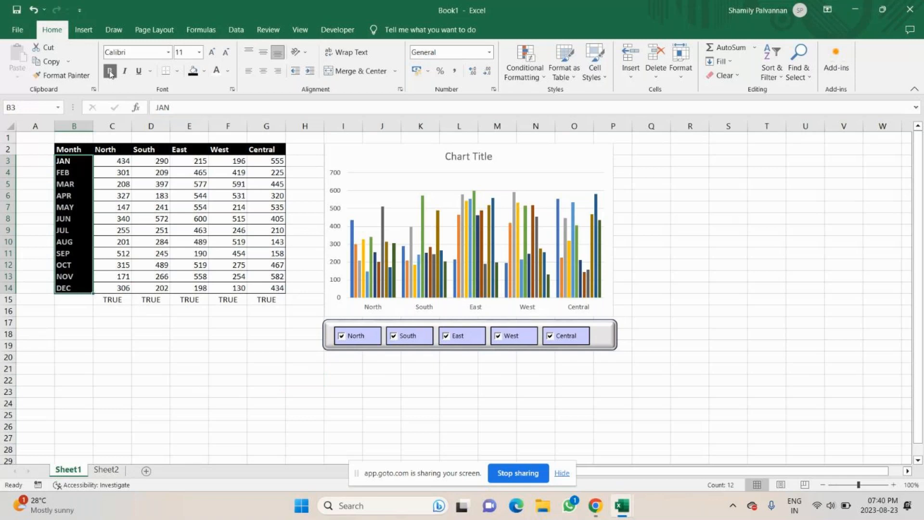
click(89, 310)
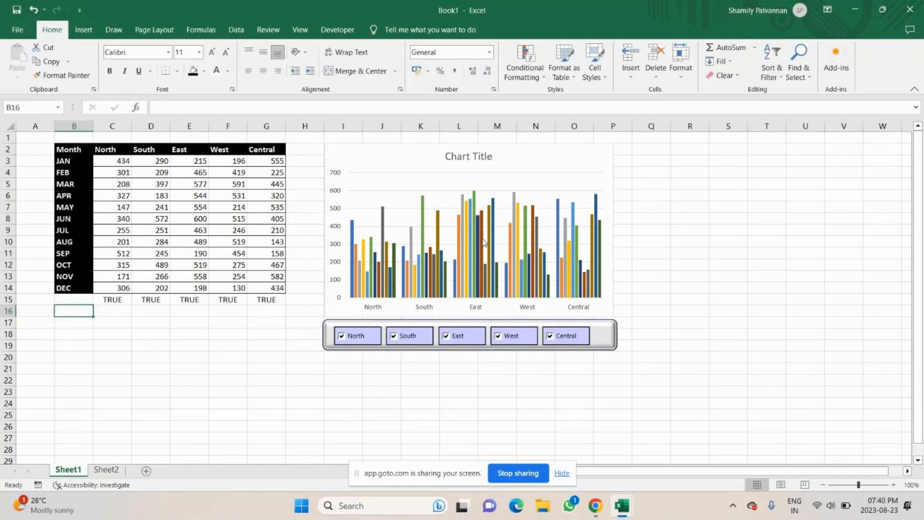
On Sheet2, give the notes in A1:A17 a light blue fill
mouse_move(483, 242)
click(106, 469)
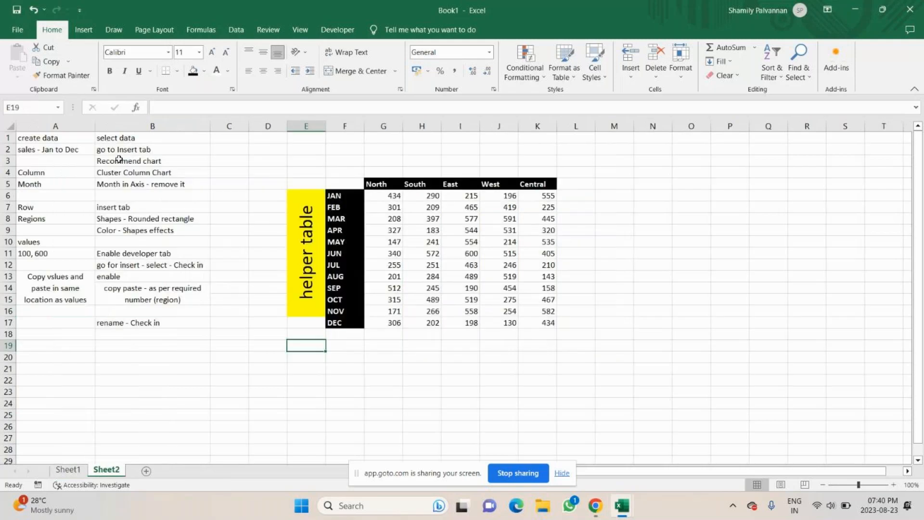
click(146, 322)
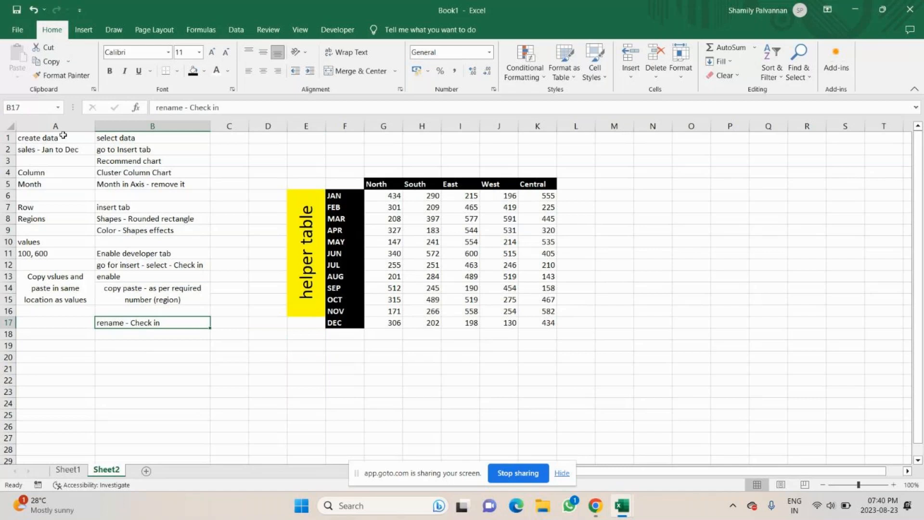
drag(62, 135, 57, 320)
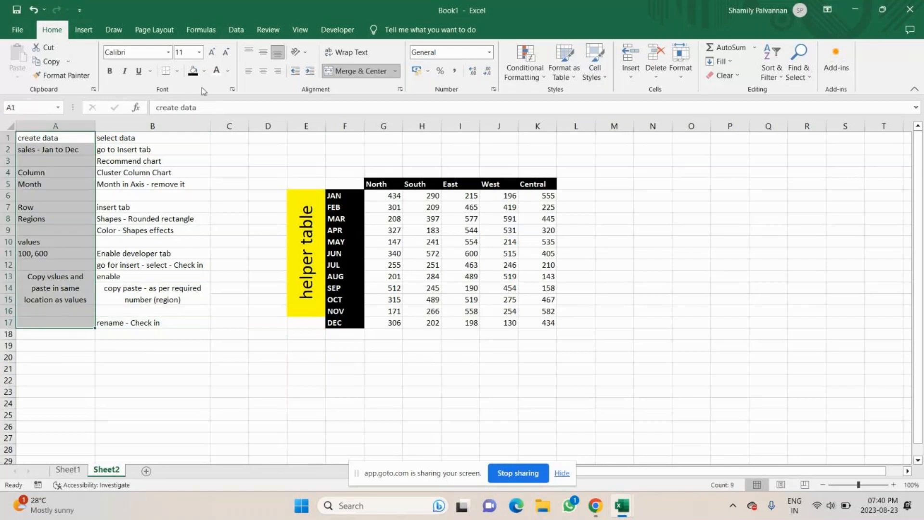
click(204, 71)
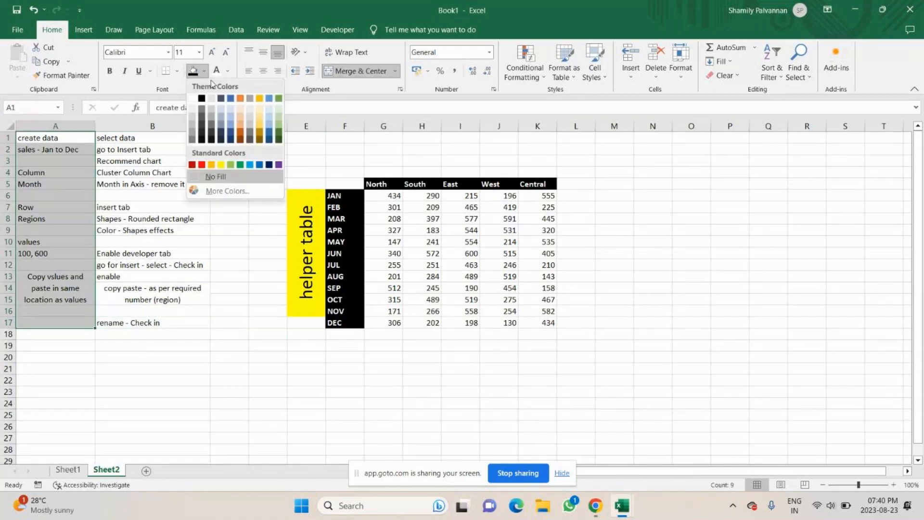
click(233, 111)
Give the notes in B1:B17 a light orange fill
drag(146, 135, 134, 324)
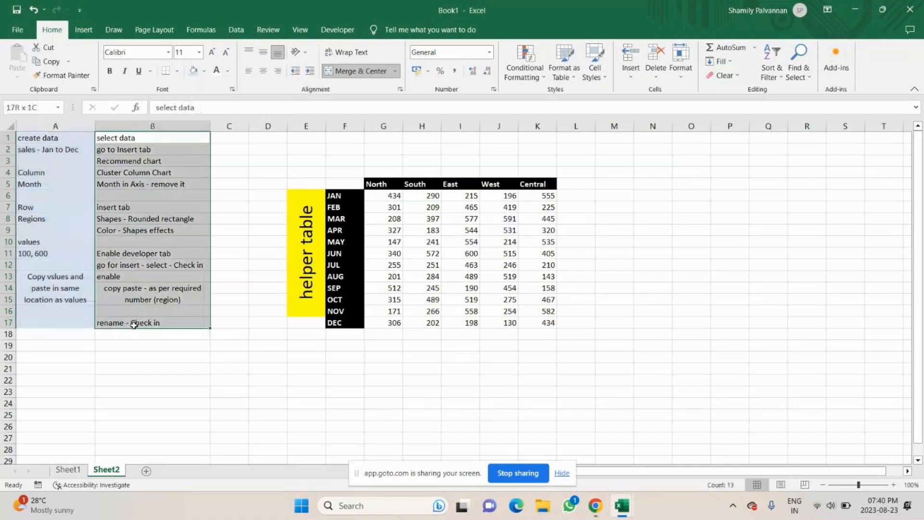
click(203, 72)
click(243, 110)
click(58, 357)
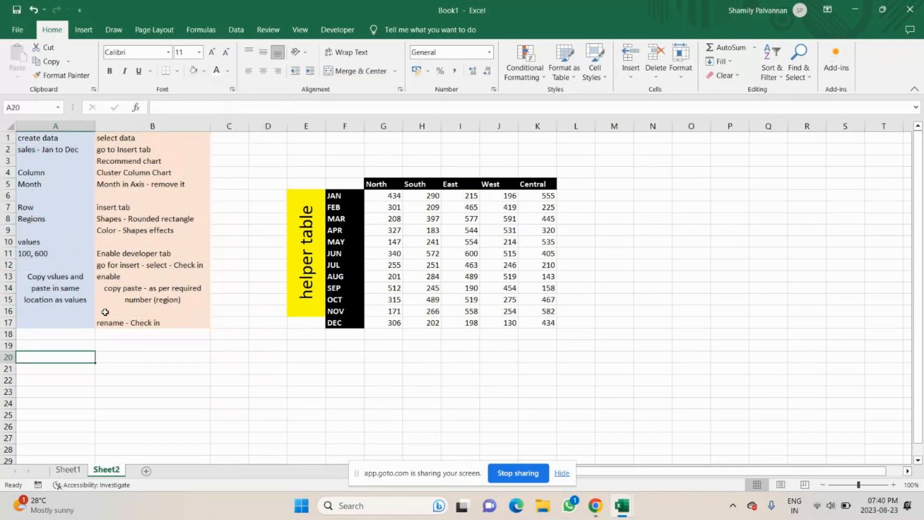
click(6, 138)
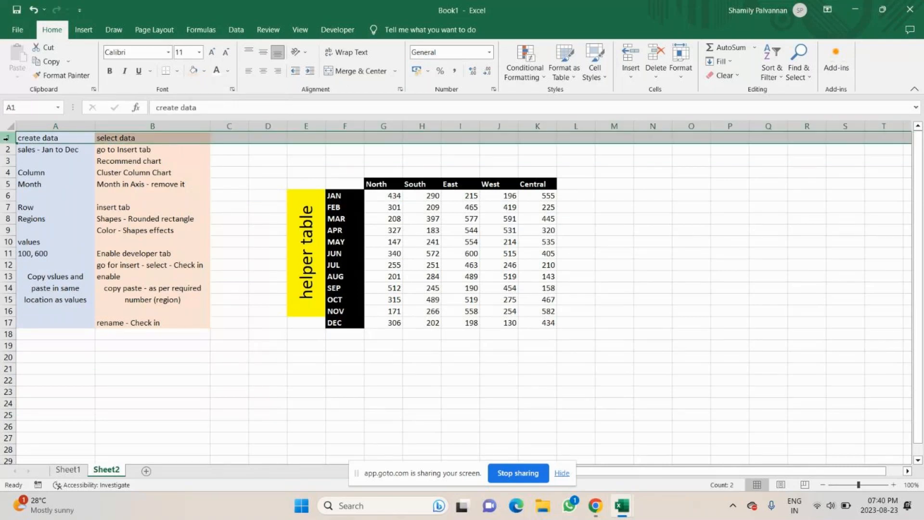
click(227, 194)
click(31, 351)
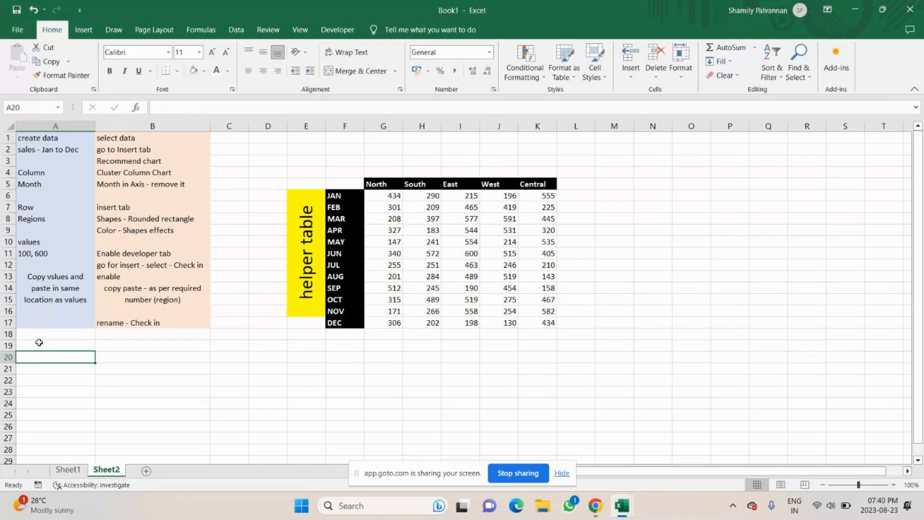
Enter the note heading "step 3" in cell A19
click(39, 342)
text(step)
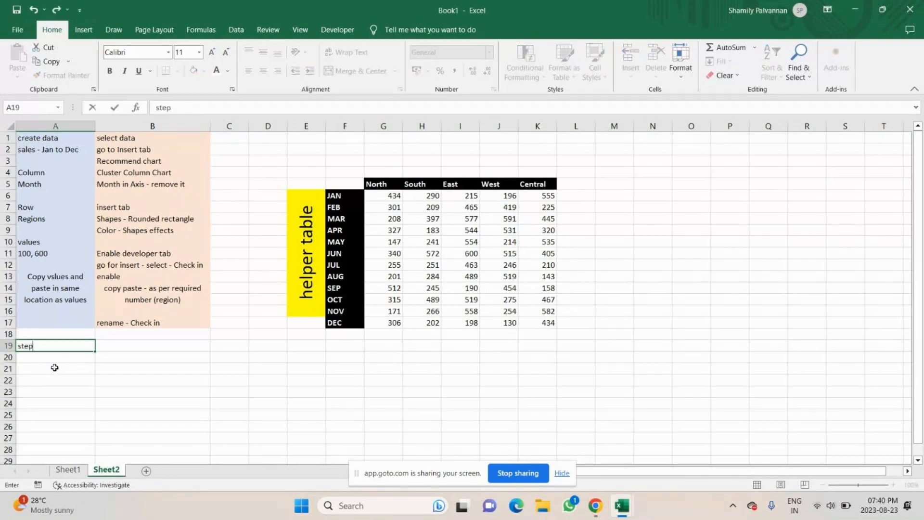
text( 3)
Open the North checkbox's Format Control settings on Sheet1 to review its options
click(67, 469)
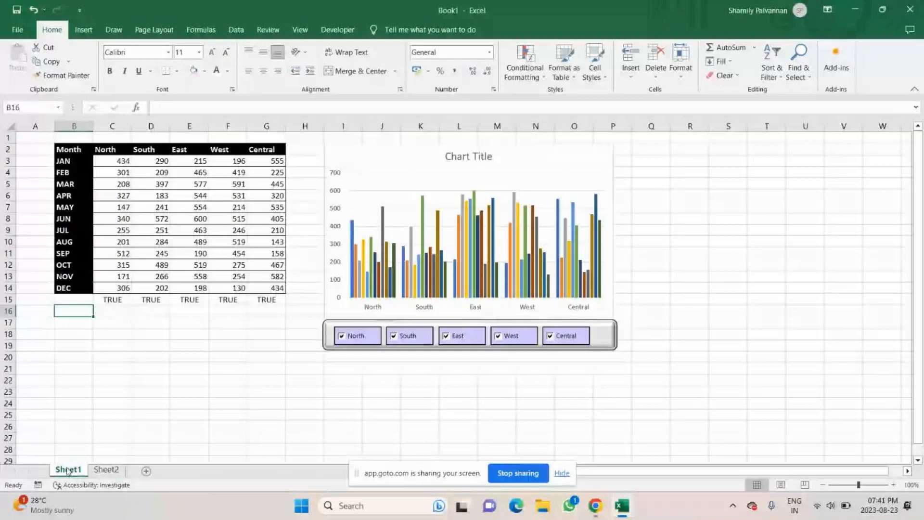
click(112, 300)
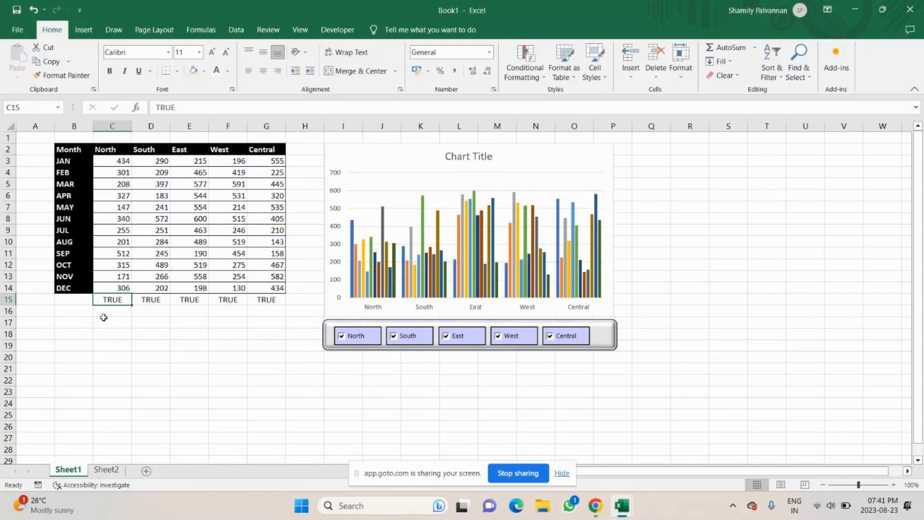
right_click(366, 339)
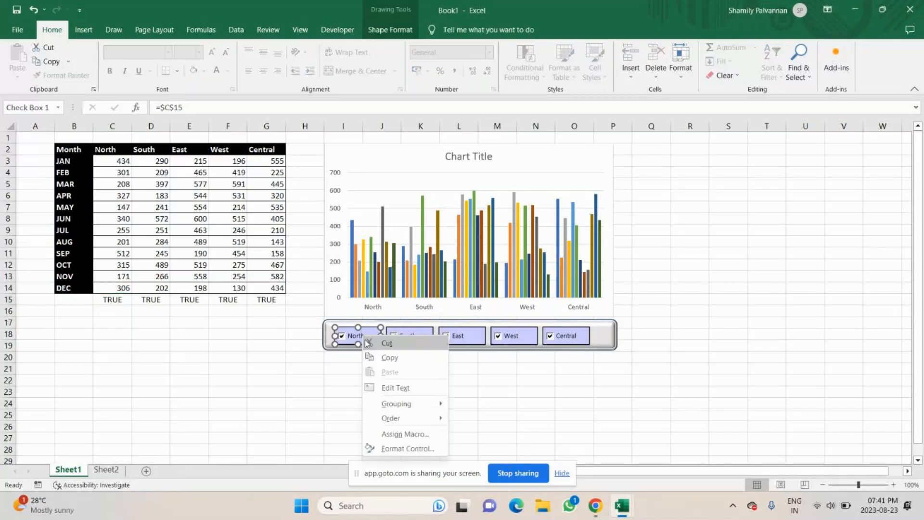
click(407, 448)
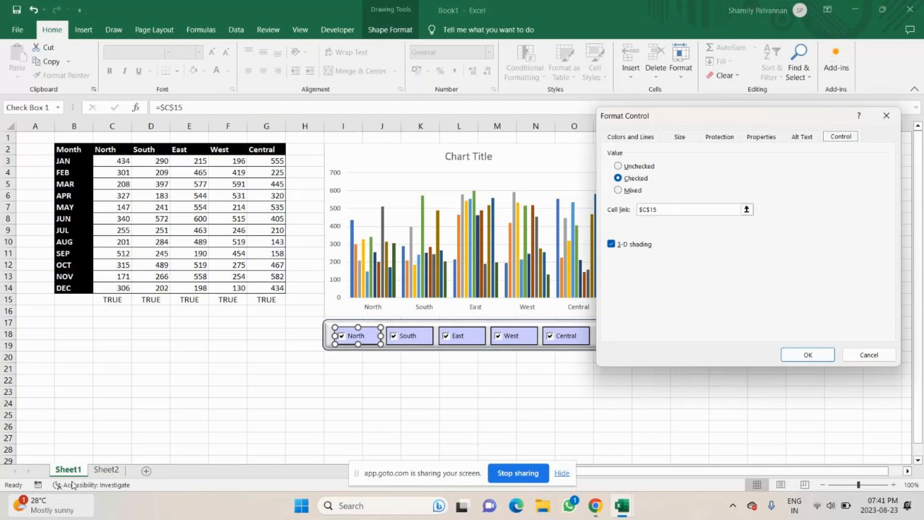
mouse_move(72, 481)
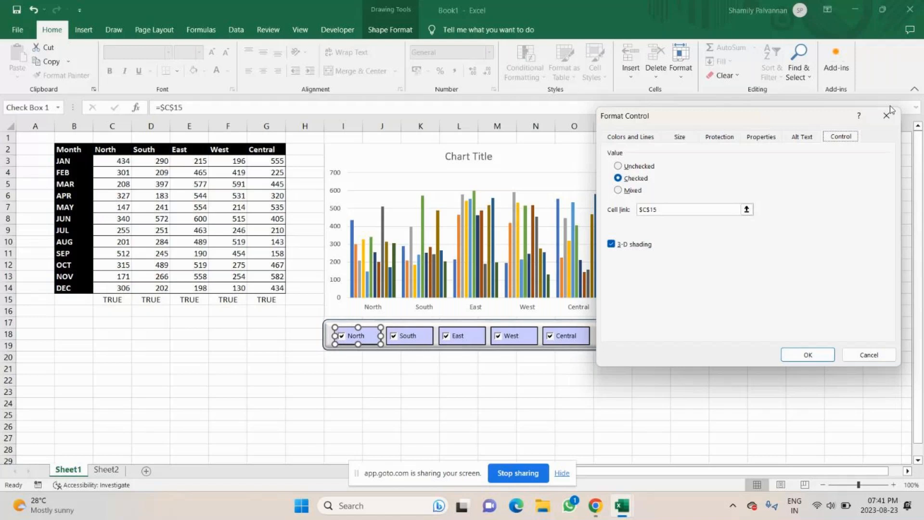
key(Caps_Lock)
key(alt+Tab)
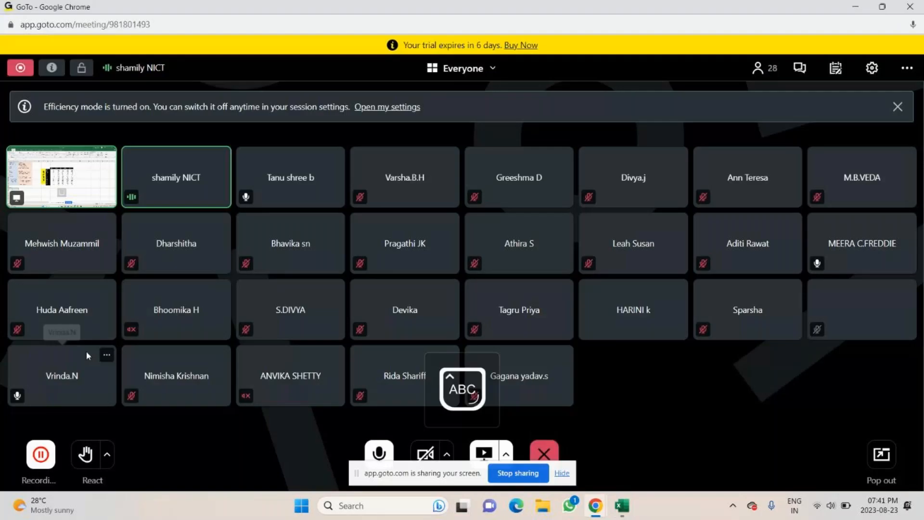
click(622, 506)
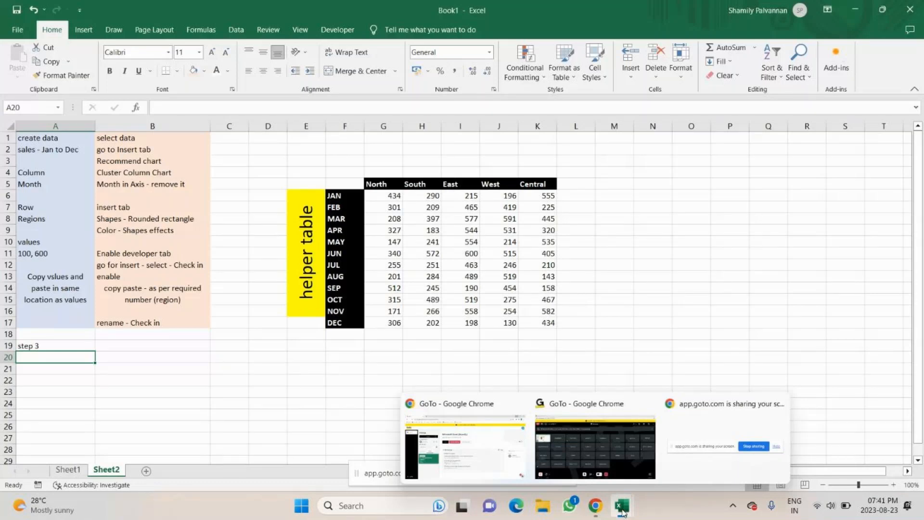
Write the note "right click on check in box" in cell A20 on Sheet2
text(rIG)
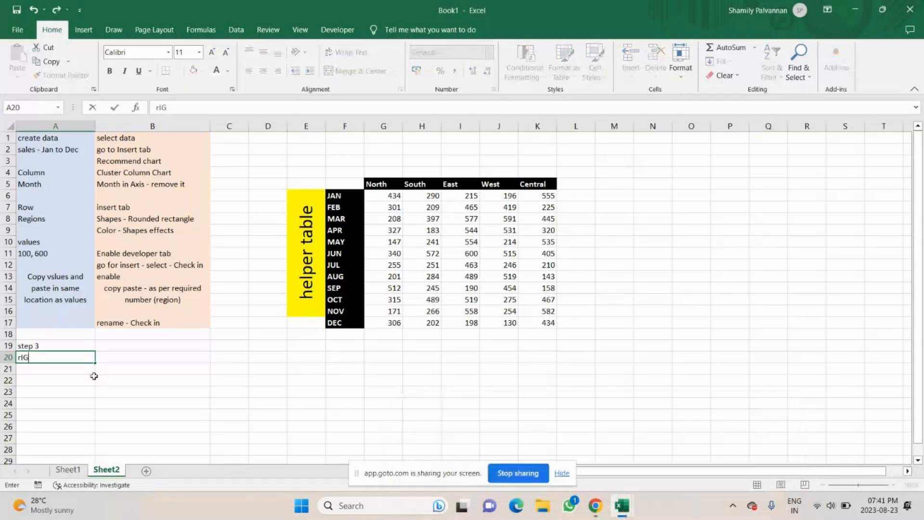
key(BackSpace)
key(BackSpace)
key(BackSpace)
key(Caps_Lock)
text(right click o)
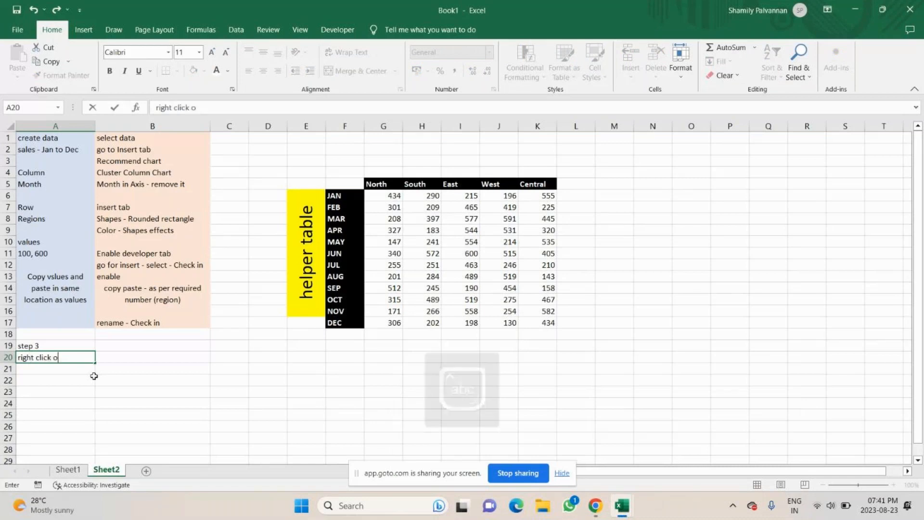
text(n check)
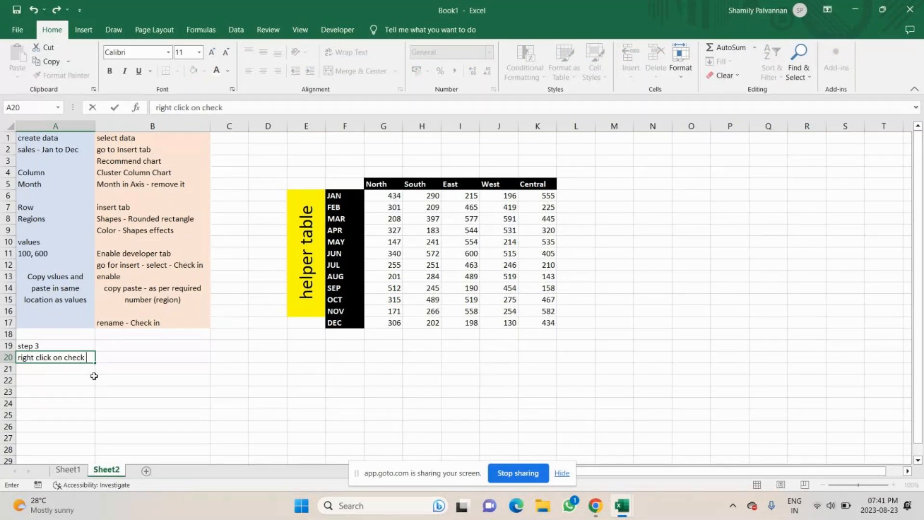
text( in box)
key(Return)
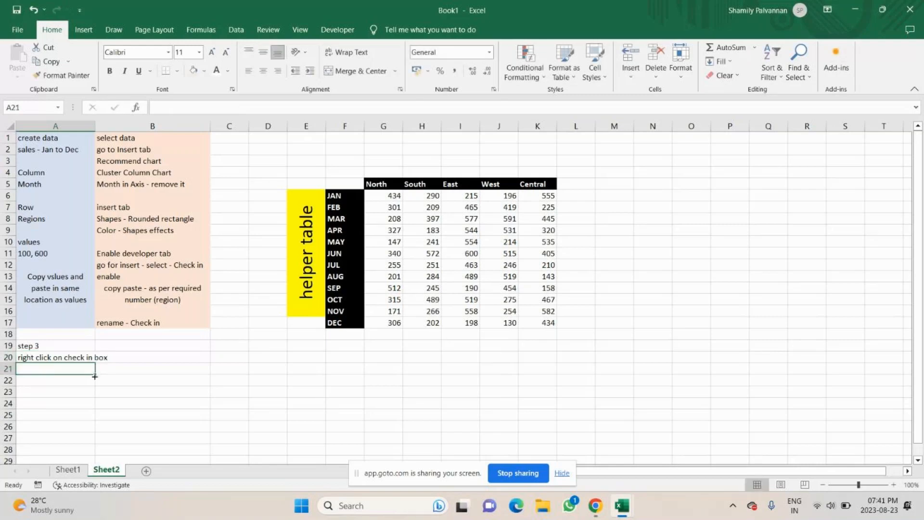
Write the note "Format control" in cell A21, checking the checkbox's context menu on Sheet1 meanwhile
text(Format)
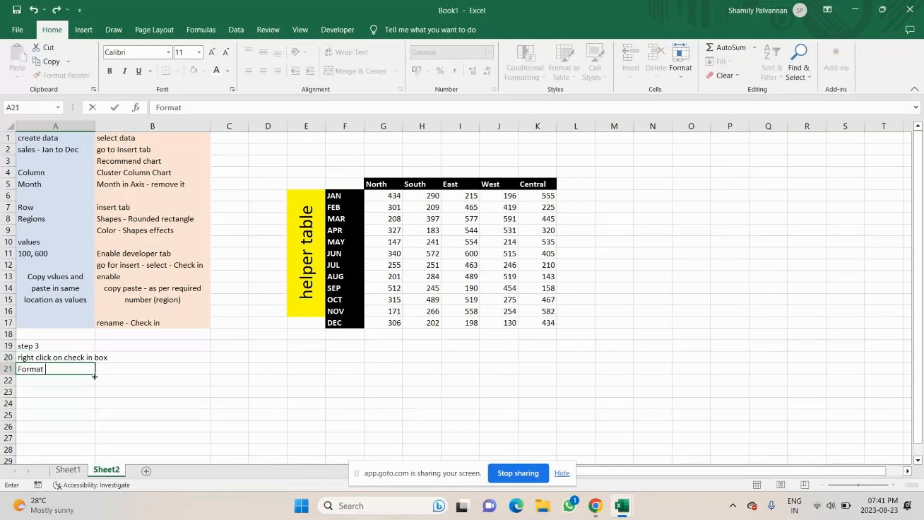
key(alt+Tab)
key(alt+Tab)
click(67, 469)
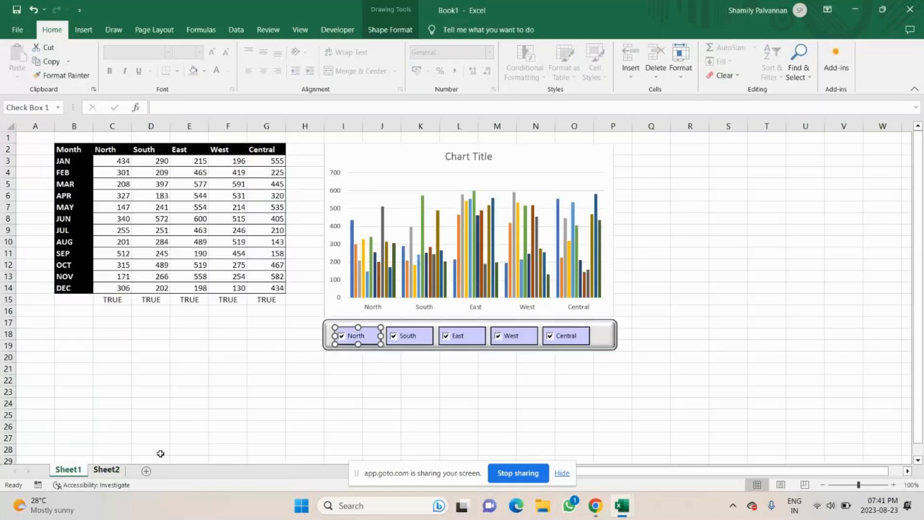
right_click(371, 338)
key(alt+Tab)
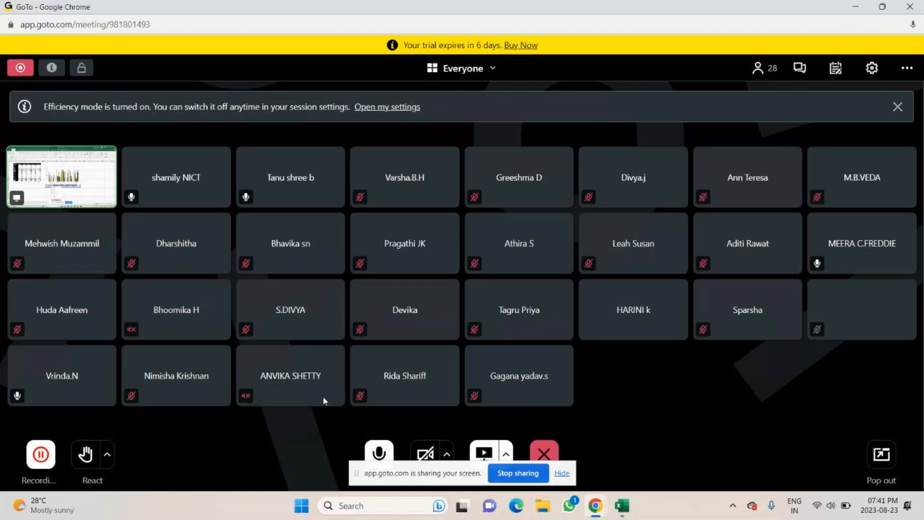
key(alt+Tab)
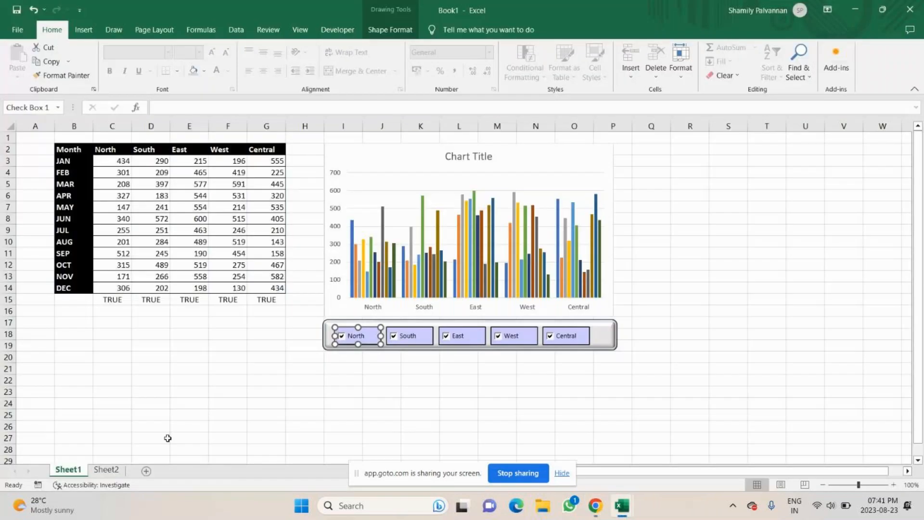
click(105, 471)
double_click(67, 369)
text(contro)
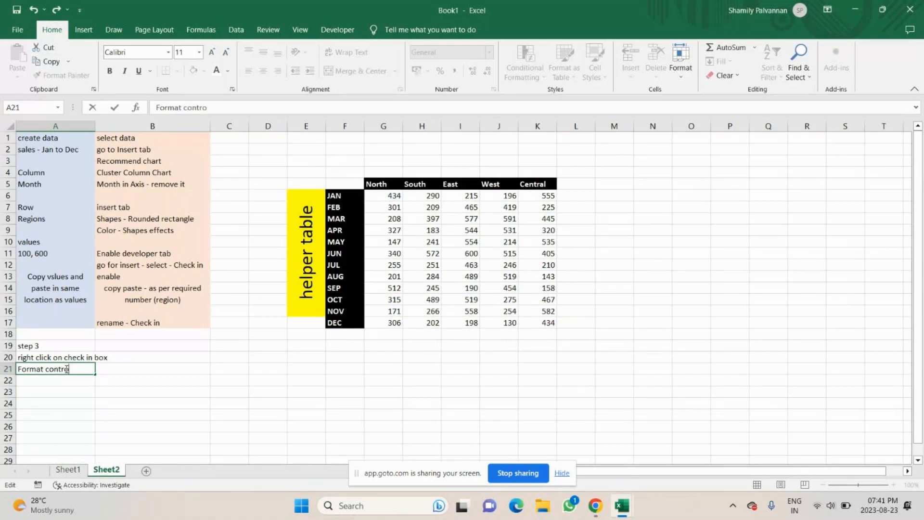
text(l)
key(ctrl+Return)
Write the note "select - checked in" in cell A22
key(Return)
text(chec)
key(BackSpace)
key(BackSpace)
key(BackSpace)
key(BackSpace)
text(select)
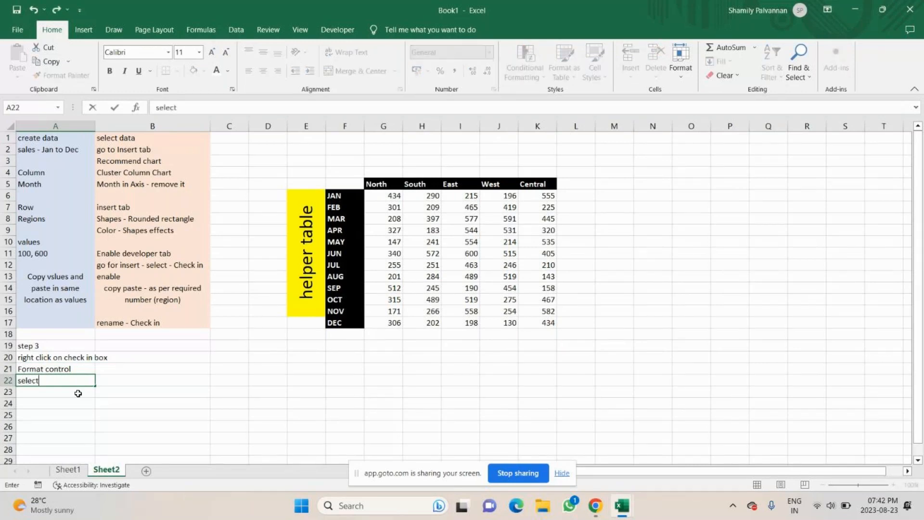
text( - checked in)
key(Return)
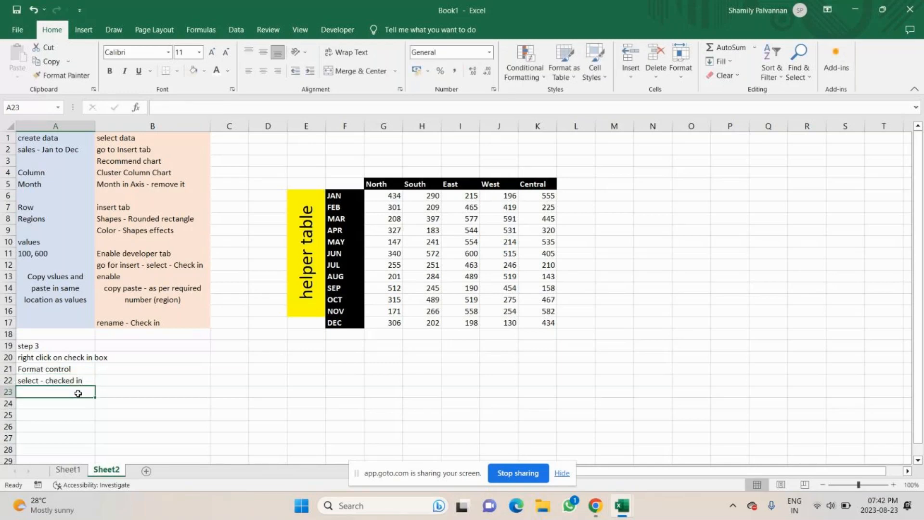
Write the note "select cell to link" in cell A23
text(Cell the)
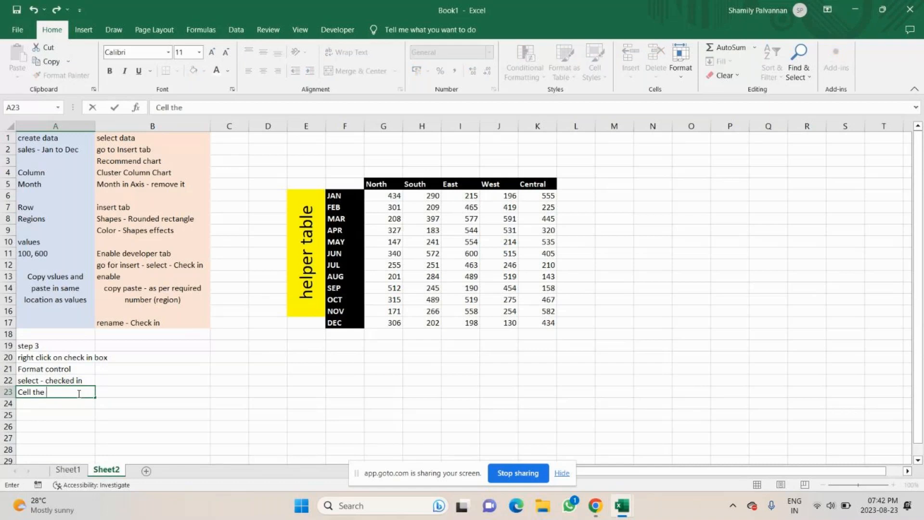
key(BackSpace)
key(BackSpace)
key(BackSpace)
key(BackSpace)
key(BackSpace)
key(BackSpace)
key(BackSpace)
key(BackSpace)
key(BackSpace)
text(select cell to li)
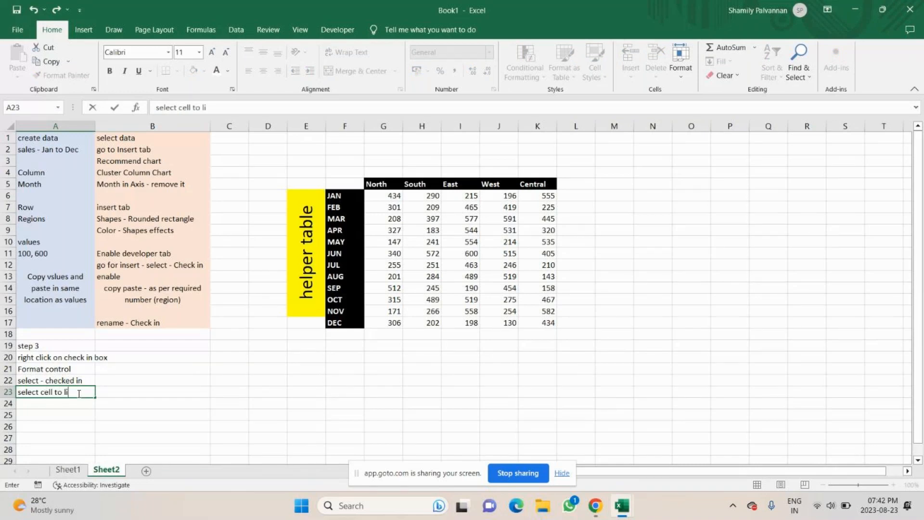
text(nk)
key(Return)
Write the note "select - 3D" in cell A24
text(select - )
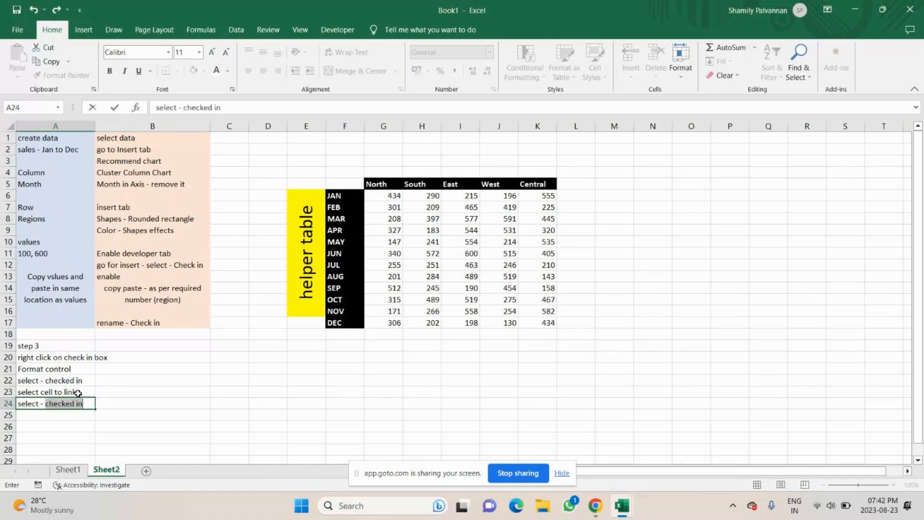
text(3)
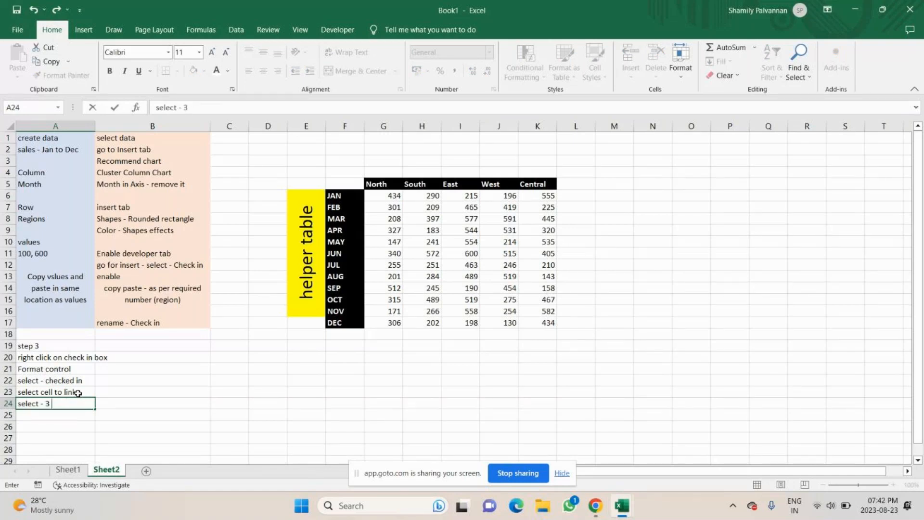
key(BackSpace)
text(D)
Open the Format Control settings of the North checkbox on Sheet1 again
key(alt+Tab)
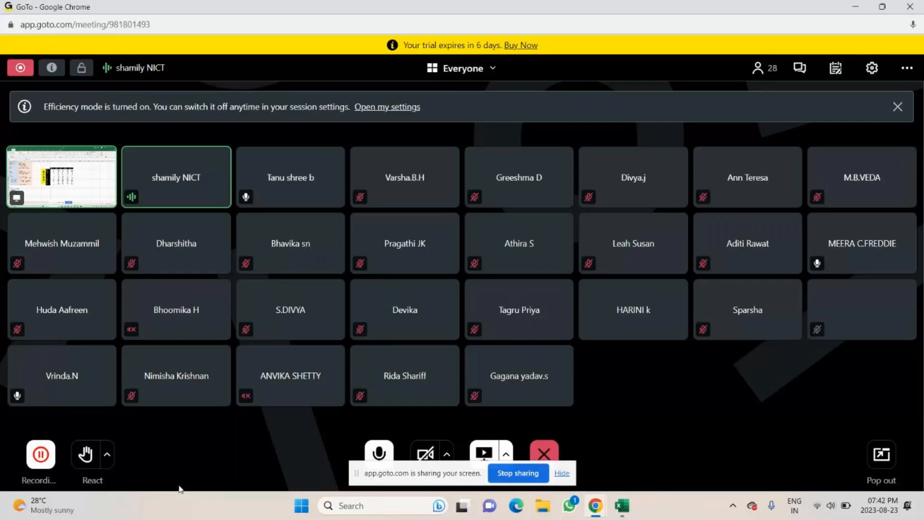
key(alt+Tab)
click(68, 470)
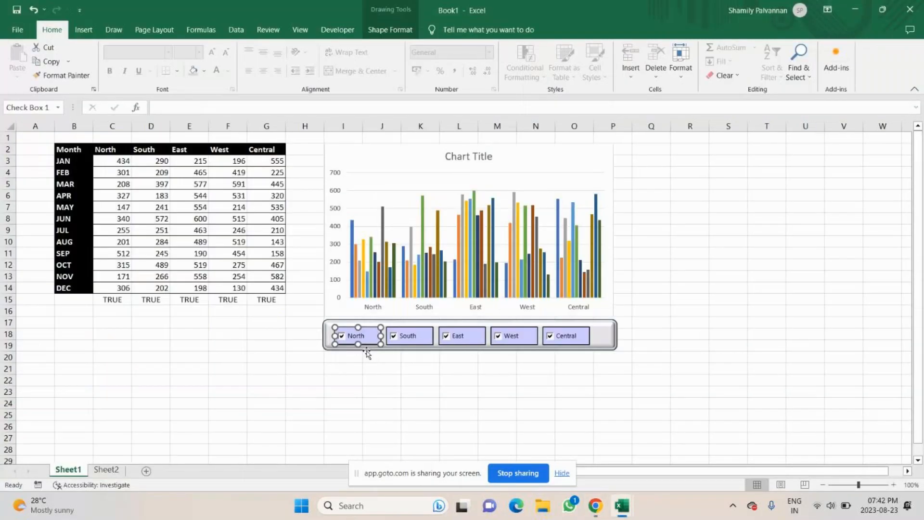
right_click(372, 335)
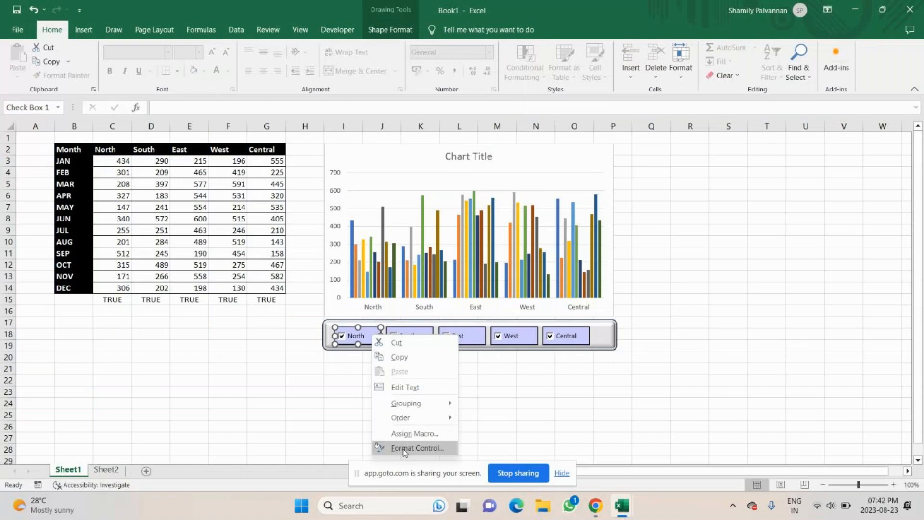
click(404, 448)
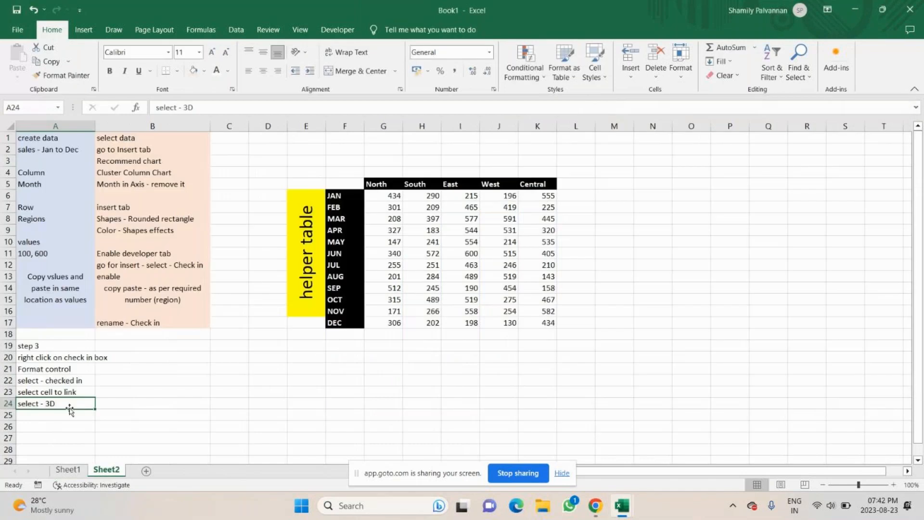
Insert a new row above row 22 and write the note "under control tab" in A22
click(4, 380)
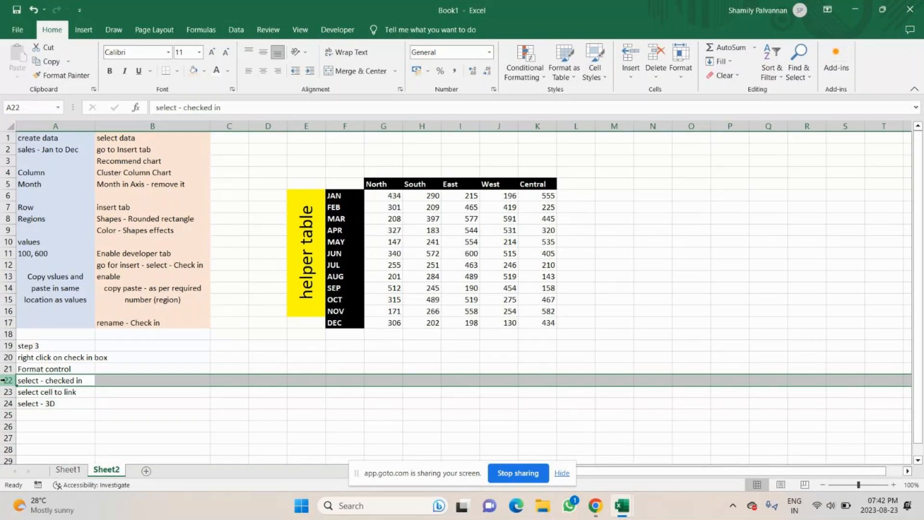
key(ctrl+shift+plus)
click(28, 382)
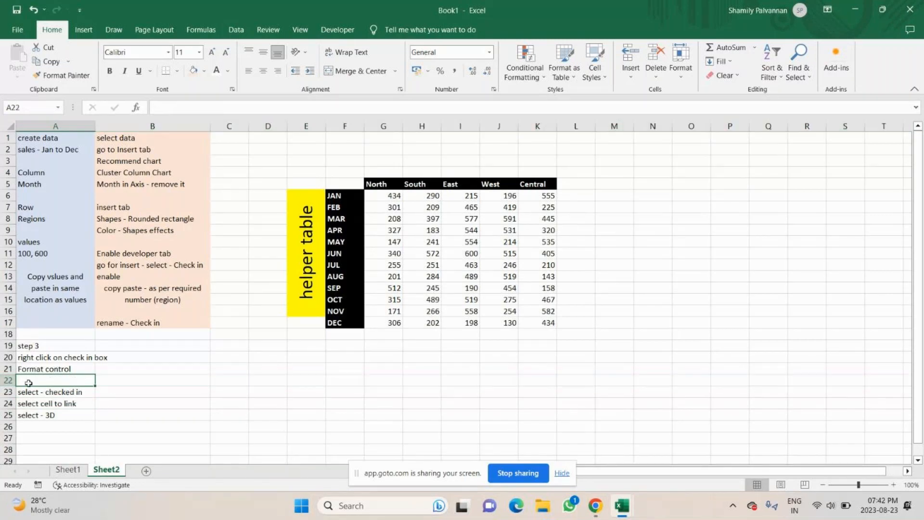
text(under control)
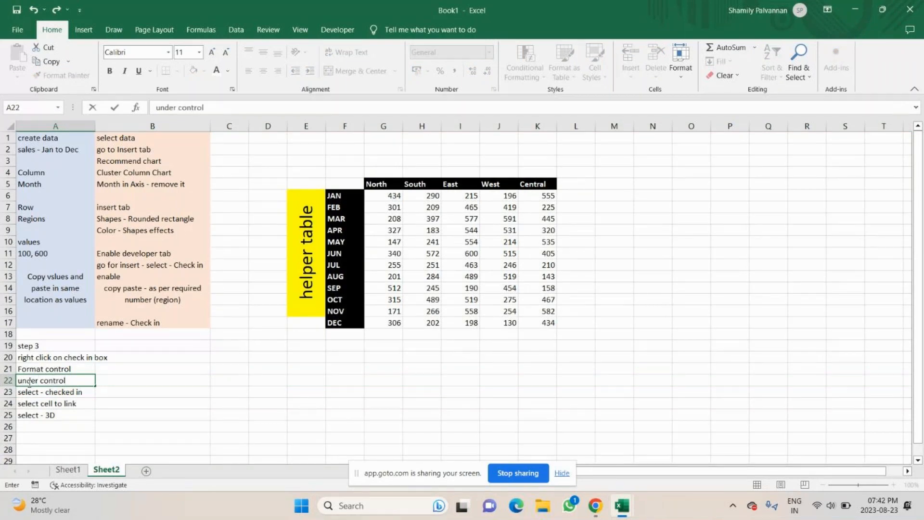
text( tab)
Extend the note in A25 to read "select - 3D sharding"
click(68, 426)
double_click(62, 415)
text(sharding)
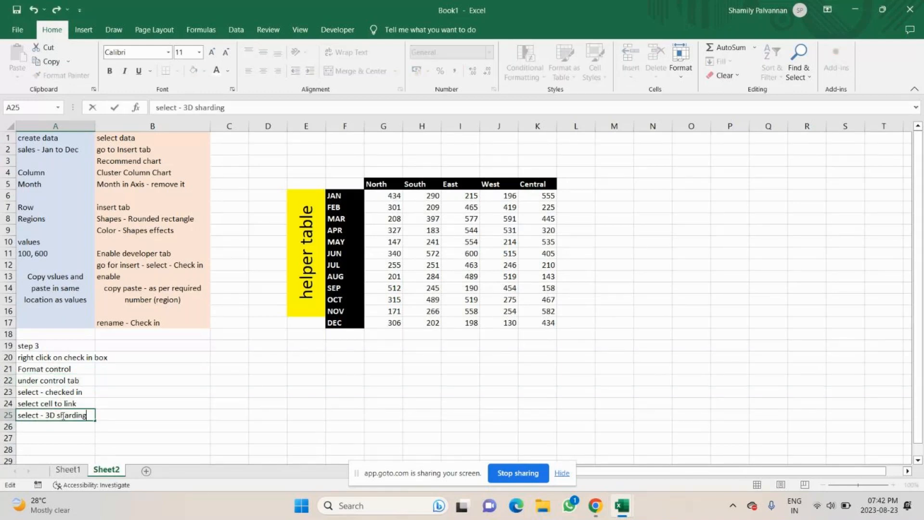
key(Return)
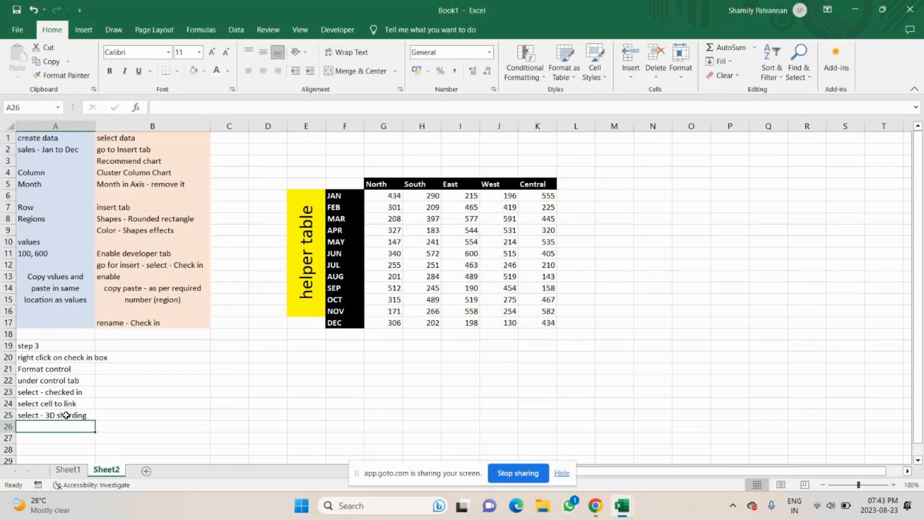
Fill A19:A25 with a light orange colour and wrap the text in A20
click(53, 345)
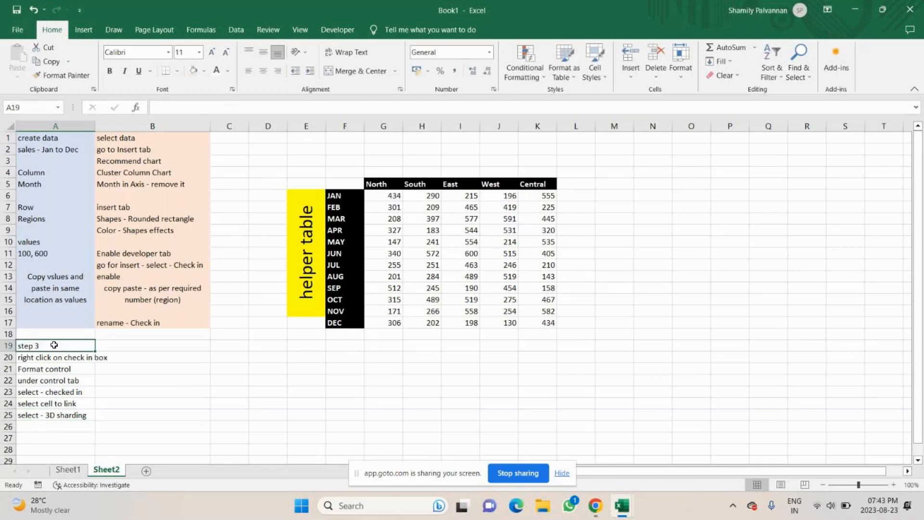
drag(54, 344, 53, 414)
click(204, 71)
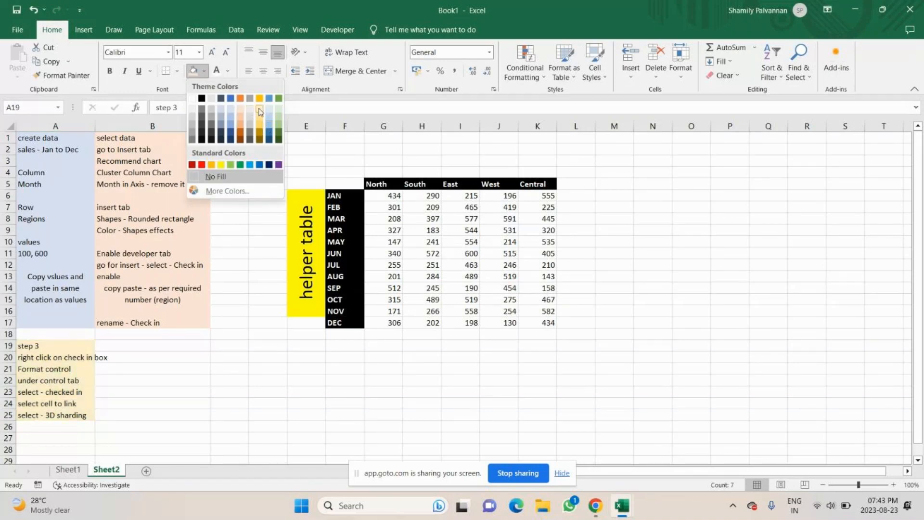
click(259, 111)
click(75, 358)
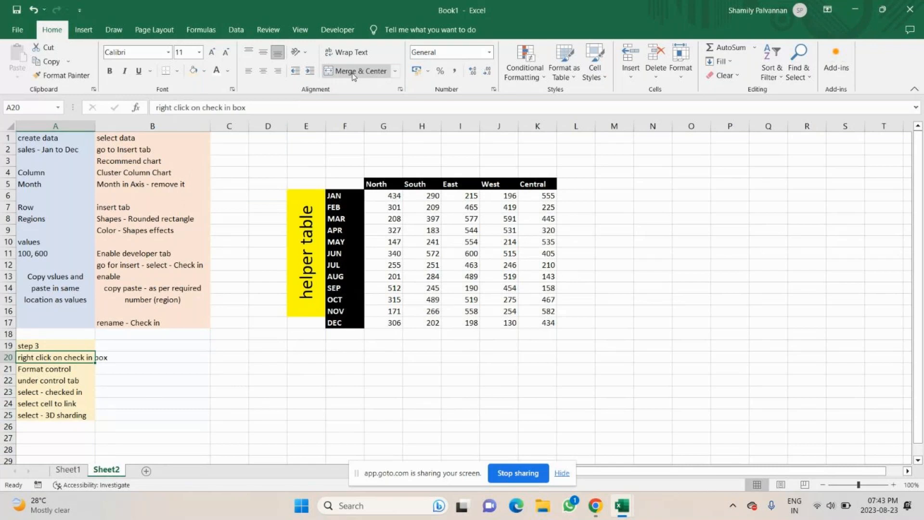
click(346, 52)
Write the heading "Step 4" in cell B19
click(139, 345)
text(Step w)
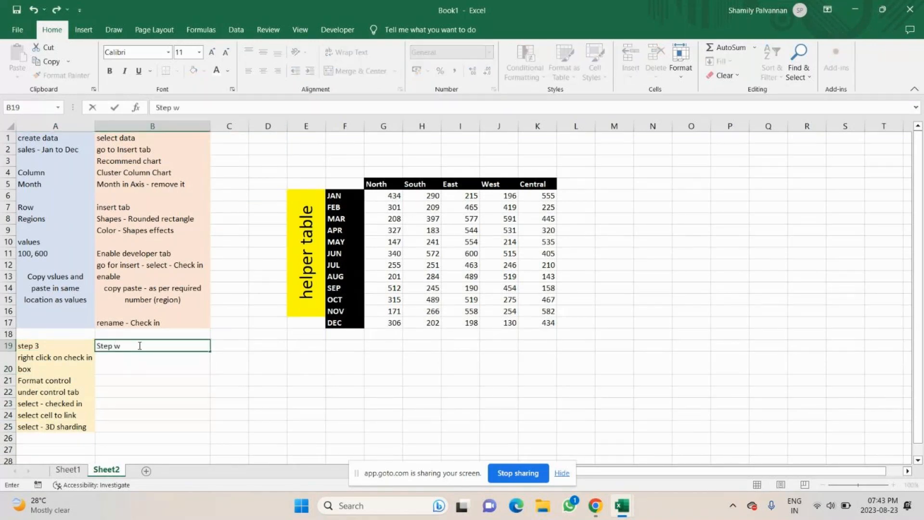
key(BackSpace)
text(4)
key(Return)
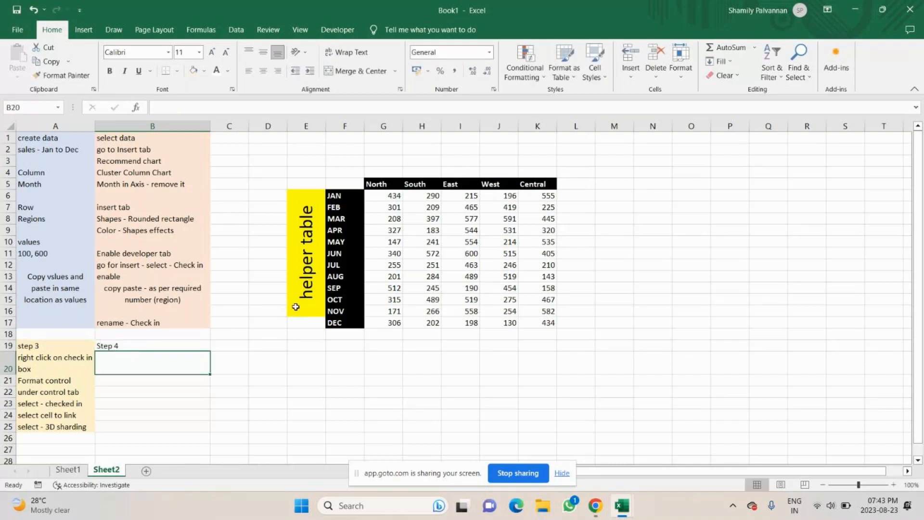
Write the note "helper table" in cell B20
text(hel)
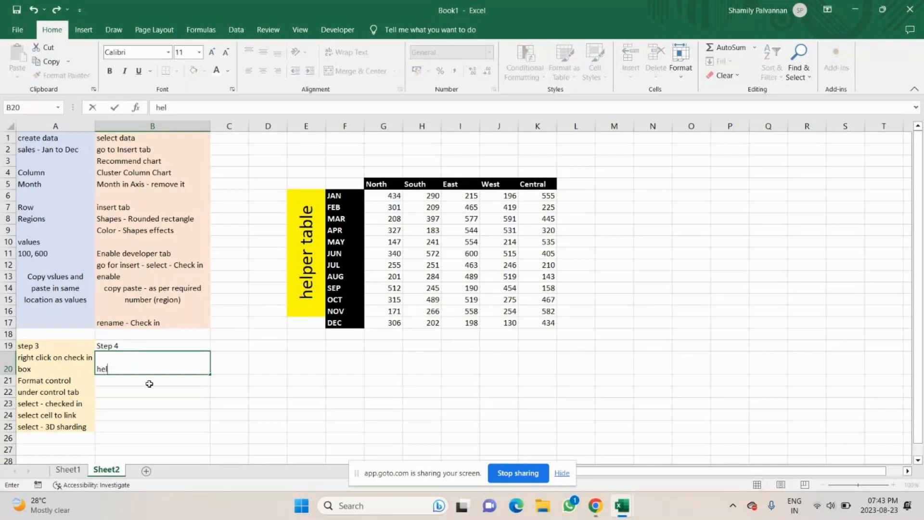
text(per)
key(BackSpace)
key(BackSpace)
key(BackSpace)
text(per)
key(BackSpace)
key(BackSpace)
key(BackSpace)
key(BackSpace)
text(per table)
click(150, 384)
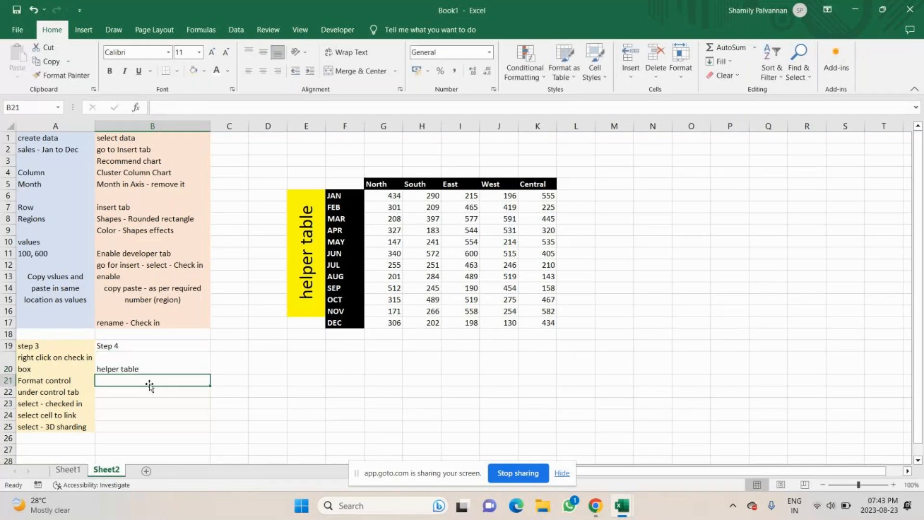
Copy the whole helper table block and paste a duplicate starting at B21
click(312, 201)
drag(308, 184, 544, 332)
key(ctrl+c)
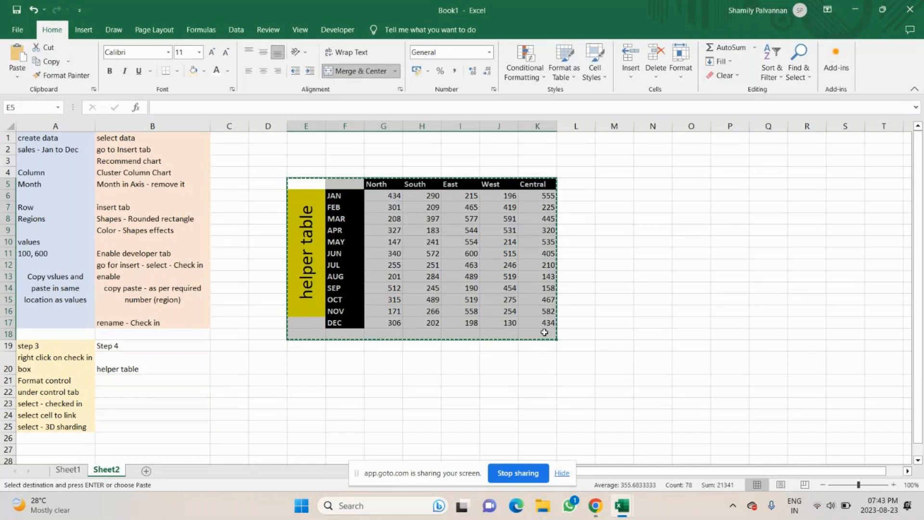
click(137, 385)
key(ctrl+v)
Clear the values from the duplicate table's data area D22:H33
scroll(275, 366, down, 2)
click(303, 369)
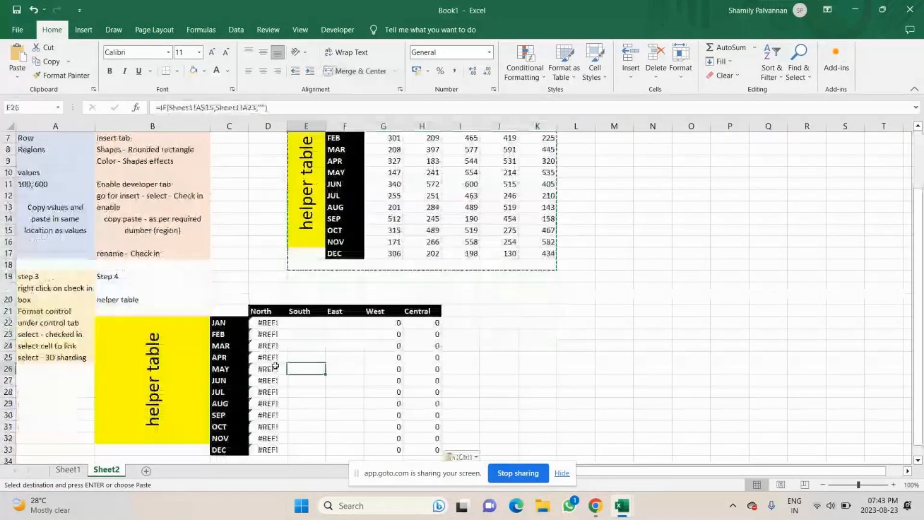
scroll(275, 365, down, 1)
drag(268, 287, 426, 414)
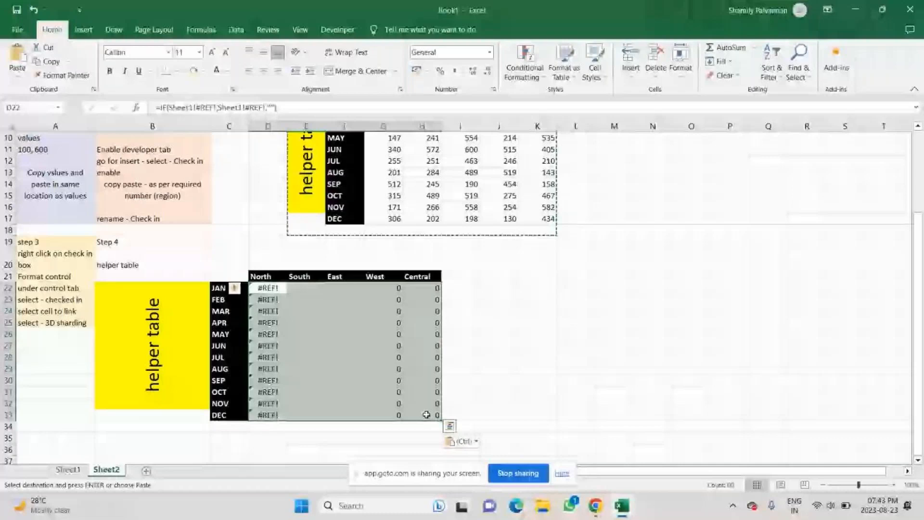
key(Delete)
click(640, 312)
click(267, 288)
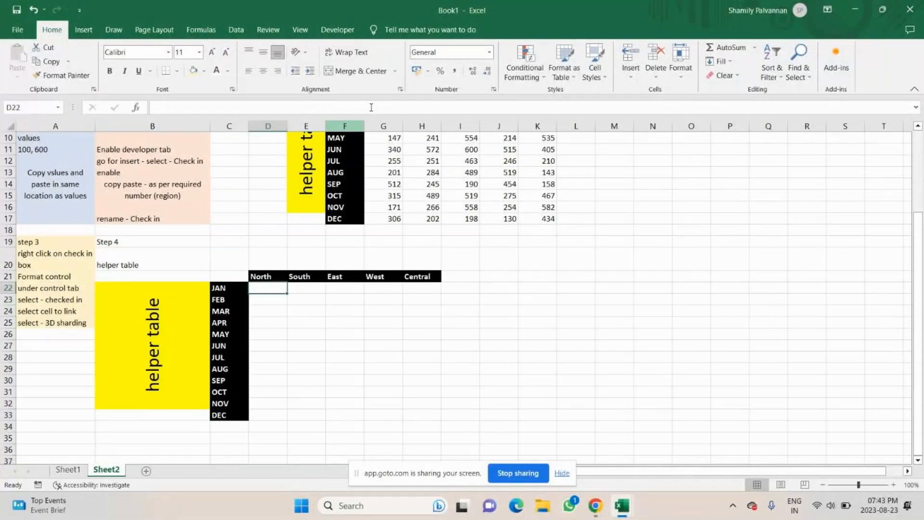
click(275, 357)
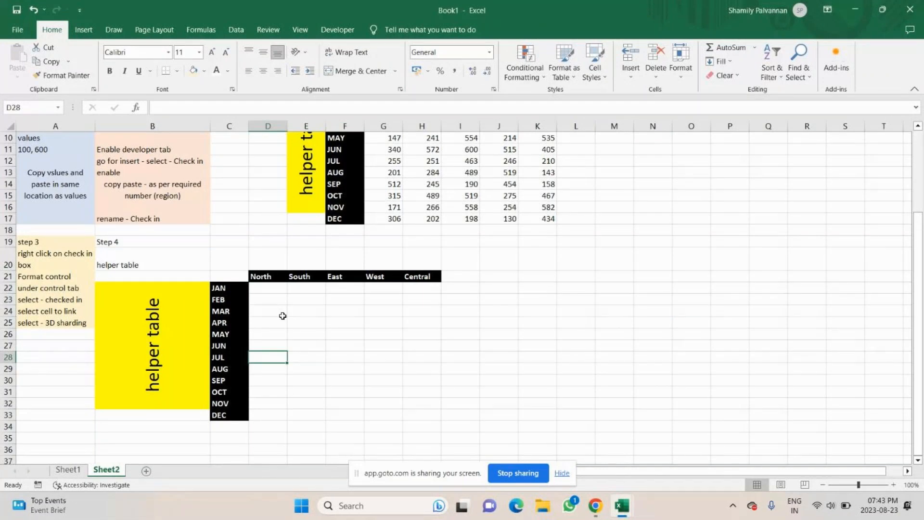
click(275, 288)
Copy the IF formula text from cell G6 of the original helper table
scroll(283, 289, up, 2)
click(391, 162)
drag(264, 109, 149, 114)
key(ctrl+c)
text(=)
click(327, 415)
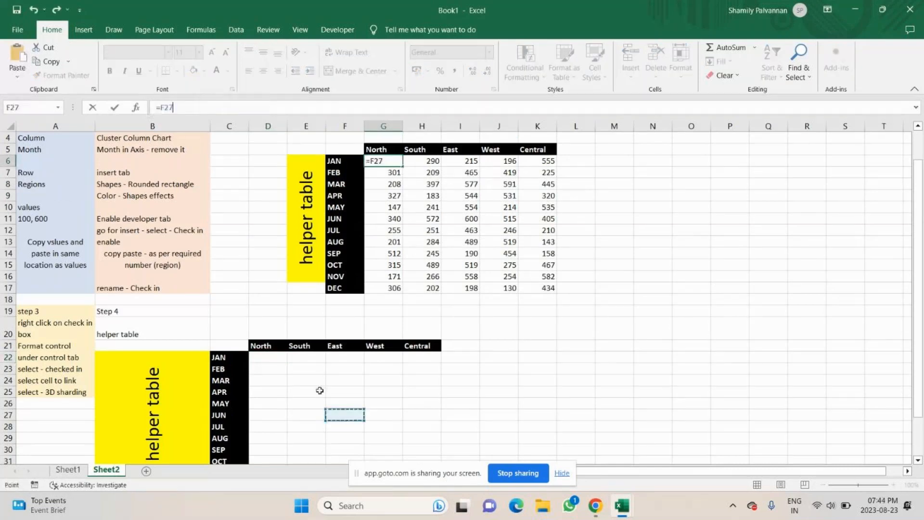
key(ctrl+z)
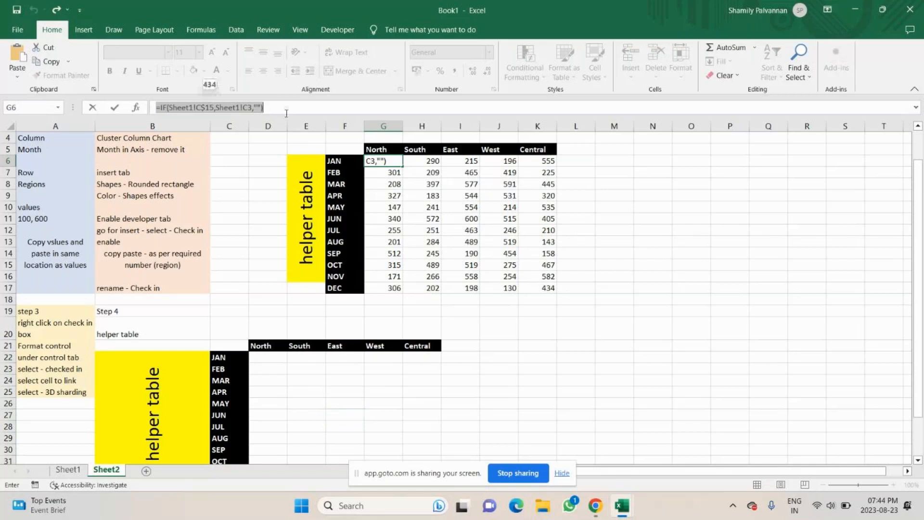
key(Return)
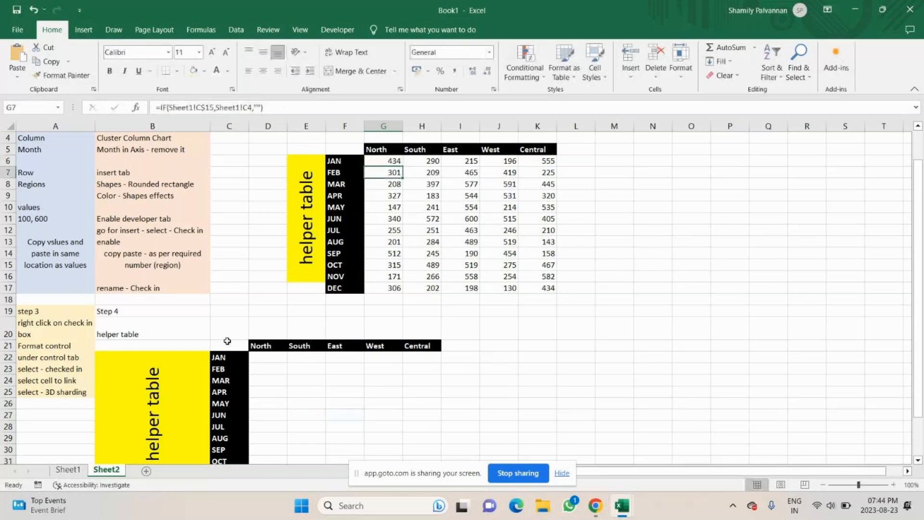
Enlarge the height of row 22 and the width of column D
click(258, 356)
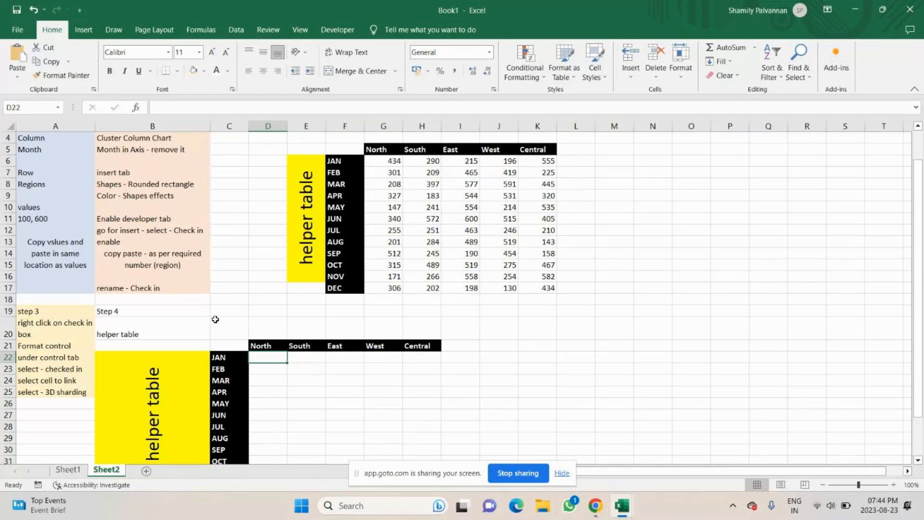
drag(8, 362, 9, 422)
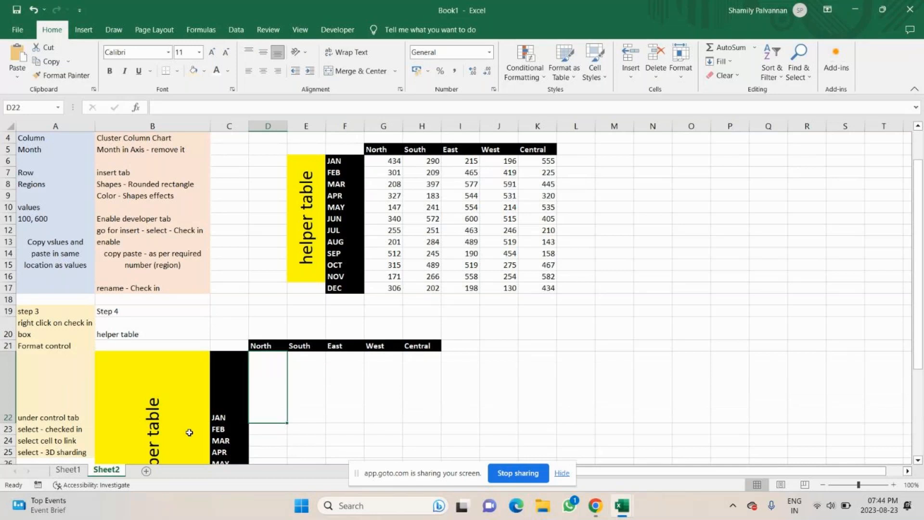
drag(288, 126, 364, 125)
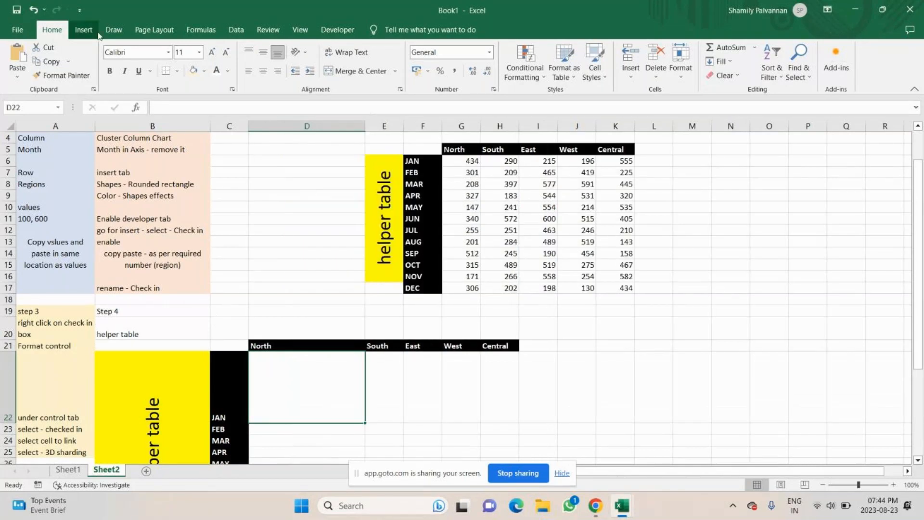
Insert a text box covering cell D22
click(83, 32)
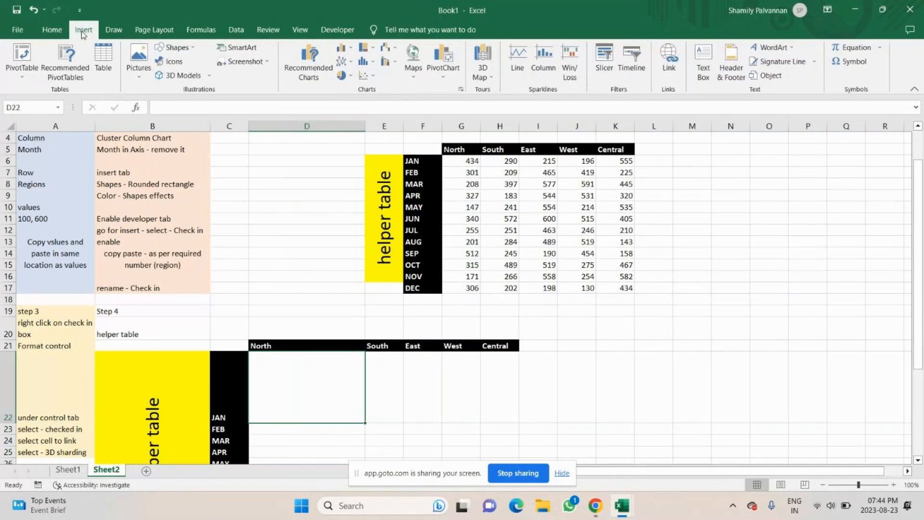
click(179, 48)
click(207, 76)
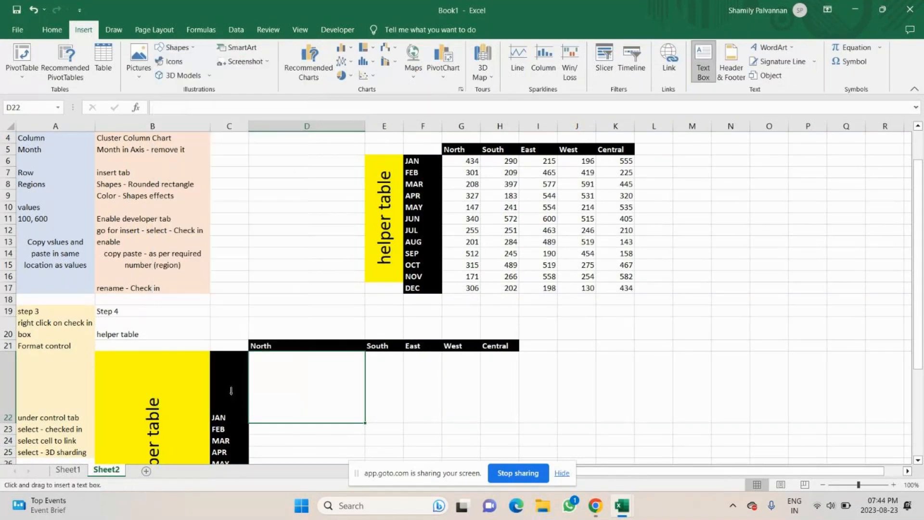
drag(249, 353, 365, 422)
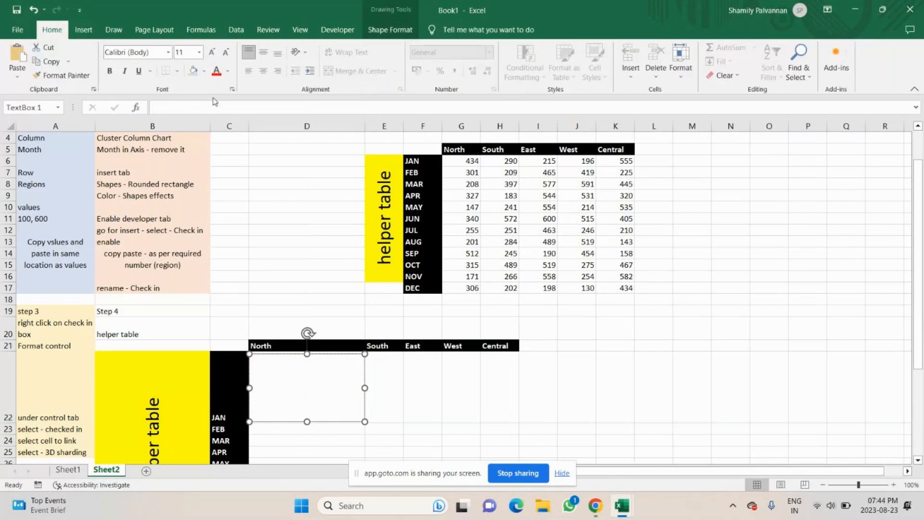
Try to paste the copied formula into the text box through the formula bar
key(ctrl+v)
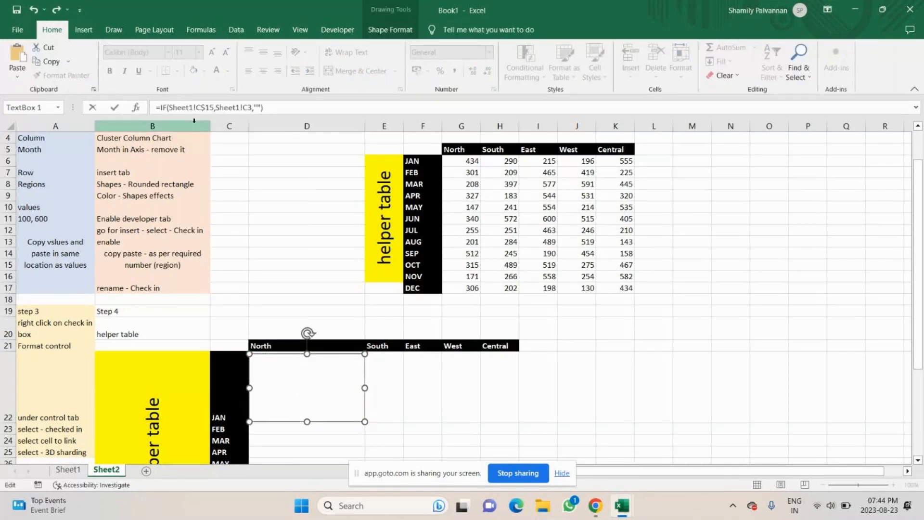
click(278, 357)
click(466, 287)
click(367, 347)
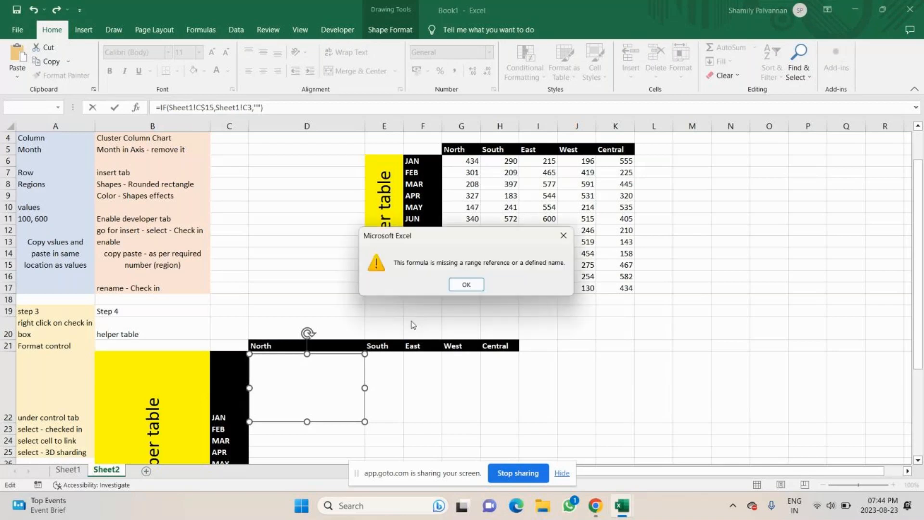
click(466, 286)
click(158, 112)
key(BackSpace)
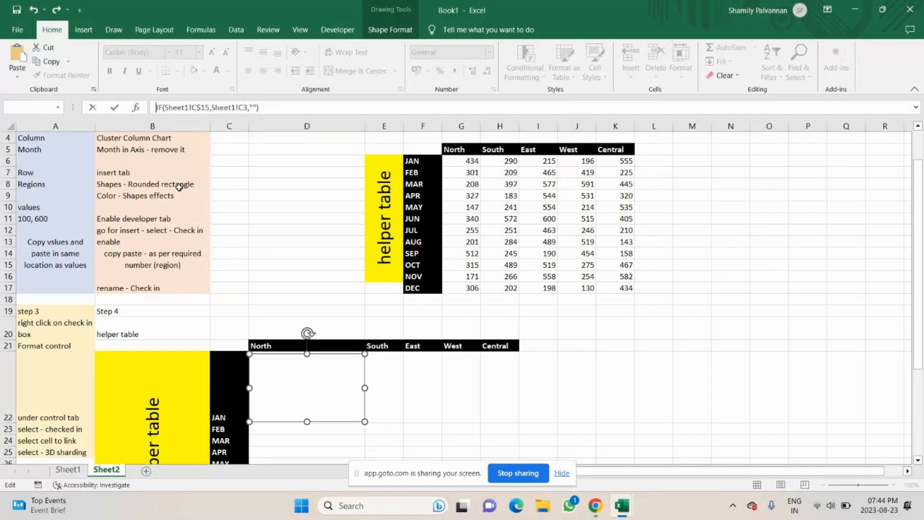
key(Return)
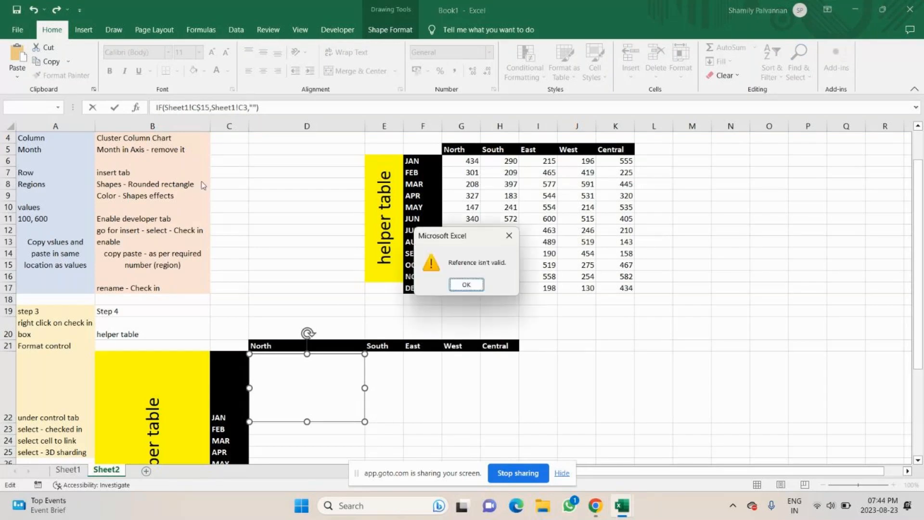
click(466, 286)
drag(260, 107, 142, 112)
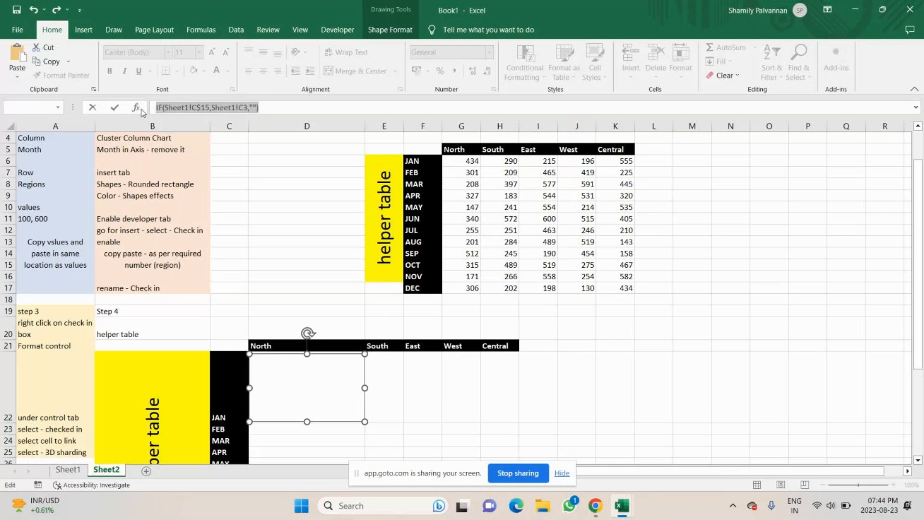
key(Delete)
Edit the text box's text and paste the copied formula into it
right_click(309, 399)
click(331, 243)
key(ctrl+v)
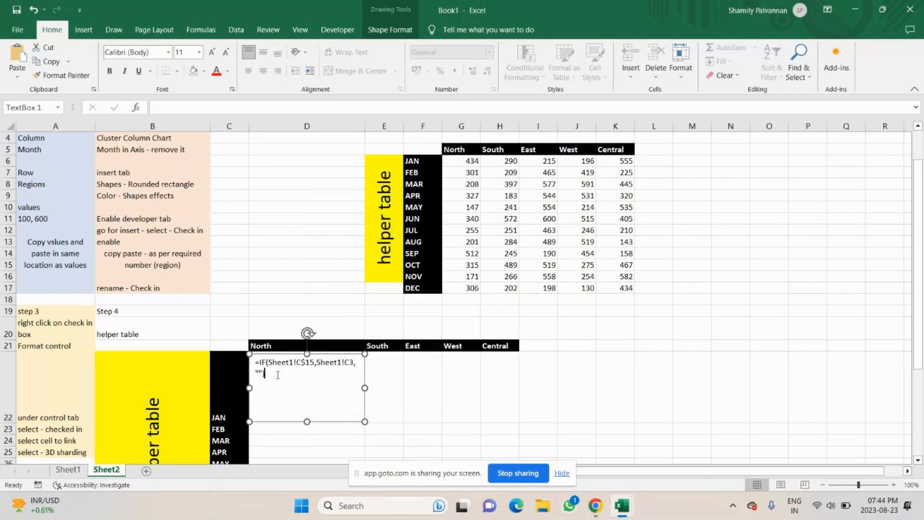
Format the text box's formula text as bold at 20 pt
drag(277, 374, 255, 361)
click(110, 71)
click(210, 53)
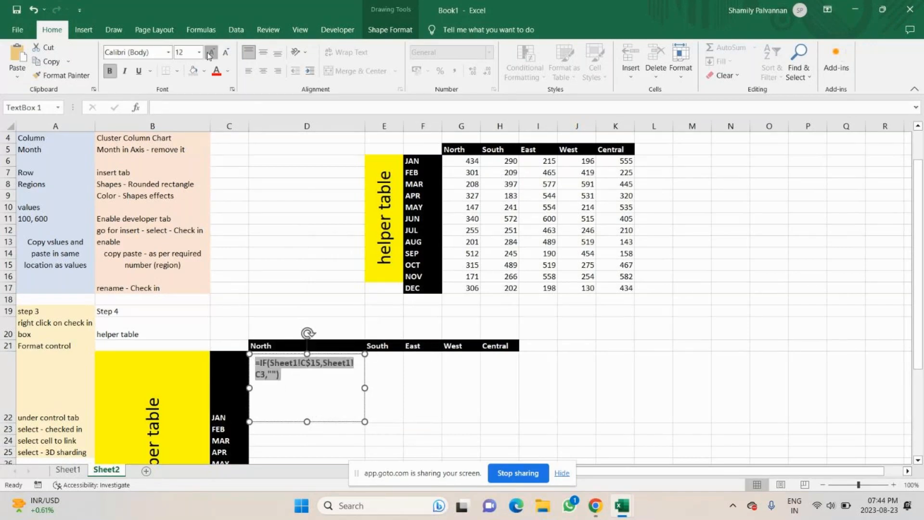
click(210, 52)
click(210, 52)
click(209, 53)
click(210, 52)
click(209, 52)
click(209, 52)
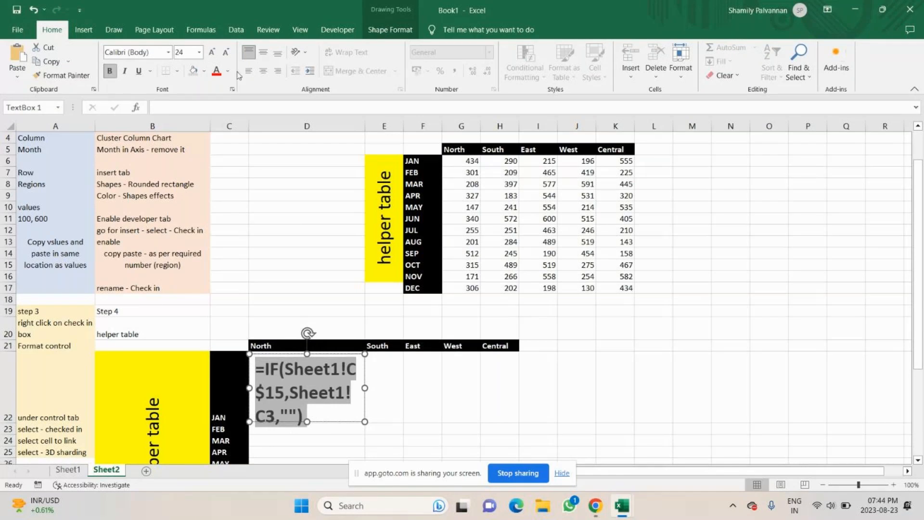
click(226, 52)
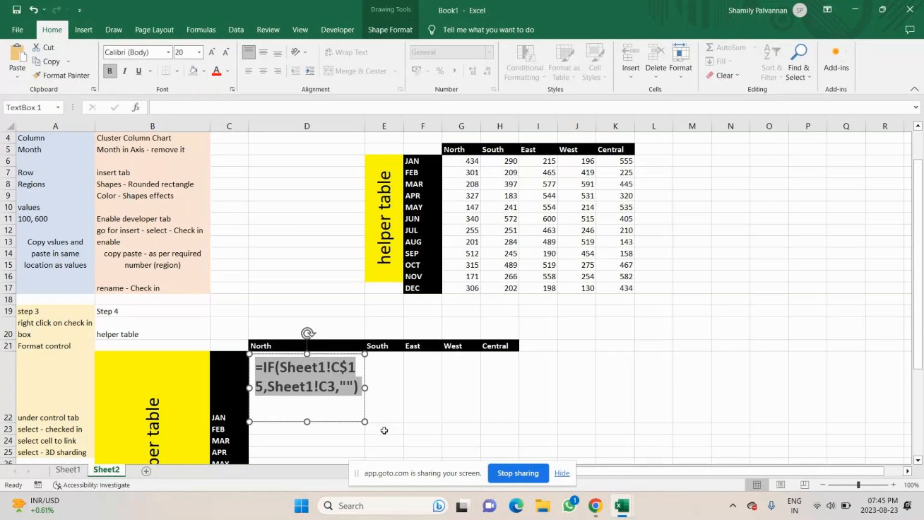
Color-code the text box formula: Sheet1!C$15 red, Sheet1!C3 blue, and the empty-string quotes green
click(383, 409)
mouse_move(358, 366)
mouse_down()
mouse_move(257, 392)
mouse_move(280, 365)
mouse_up()
click(228, 73)
click(218, 177)
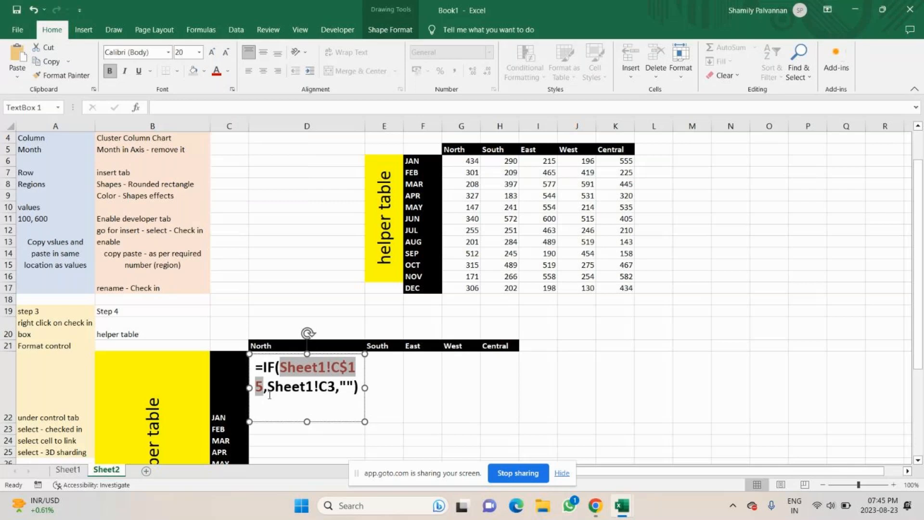
drag(267, 387, 335, 387)
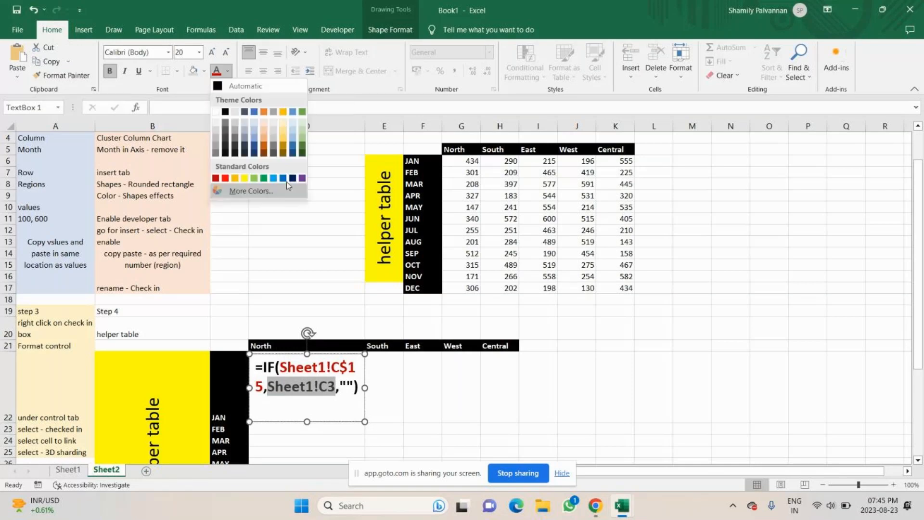
click(285, 179)
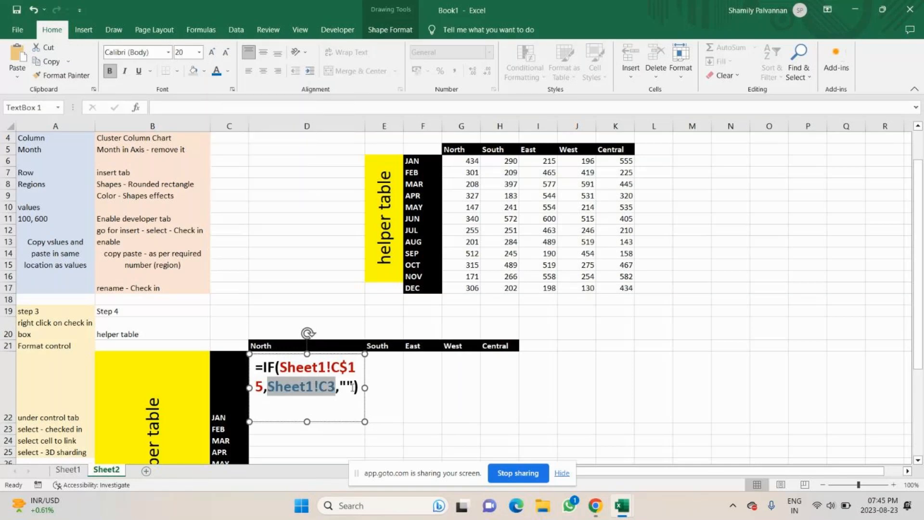
drag(340, 387, 354, 386)
click(229, 71)
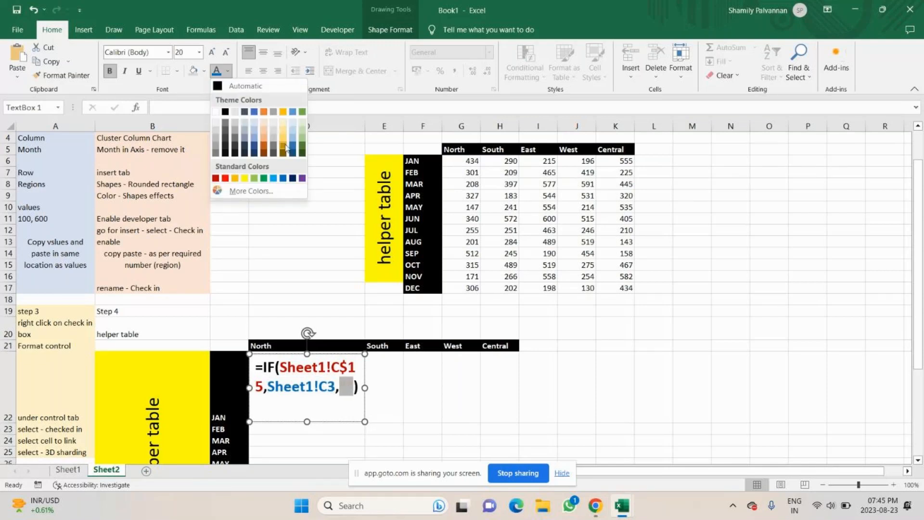
click(301, 138)
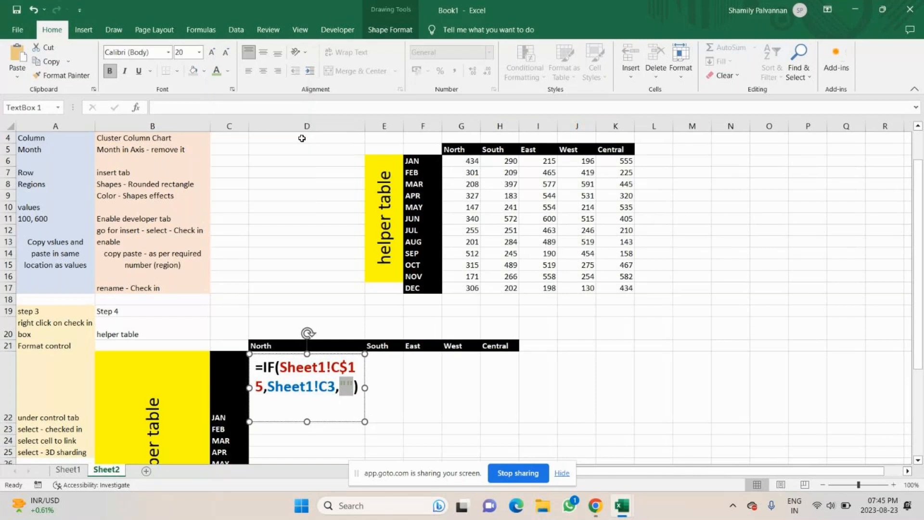
click(228, 71)
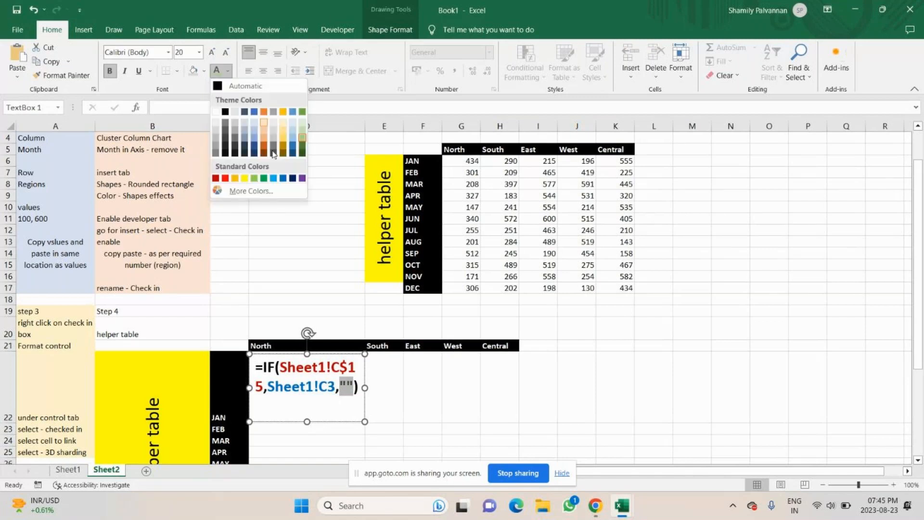
key(Escape)
click(331, 408)
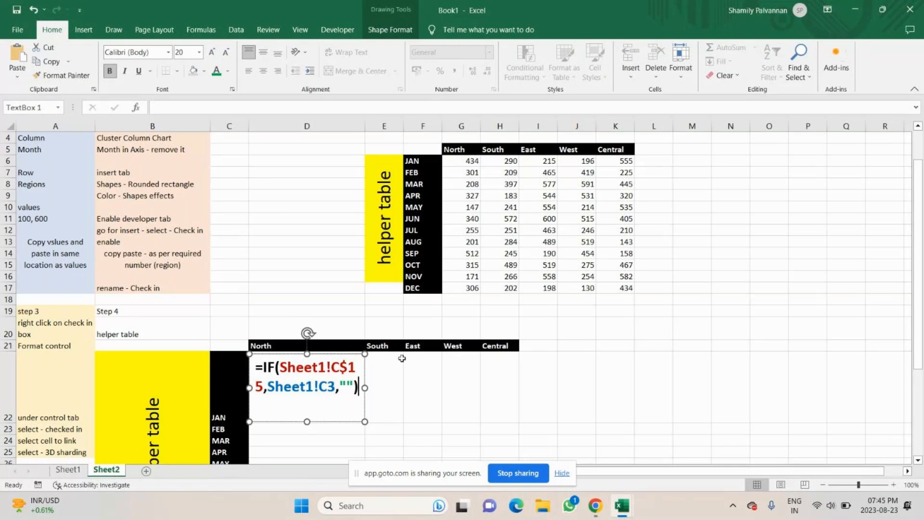
Save the workbook on the Desktop under the name MCC -Check in (developer tab)
key(ctrl+s)
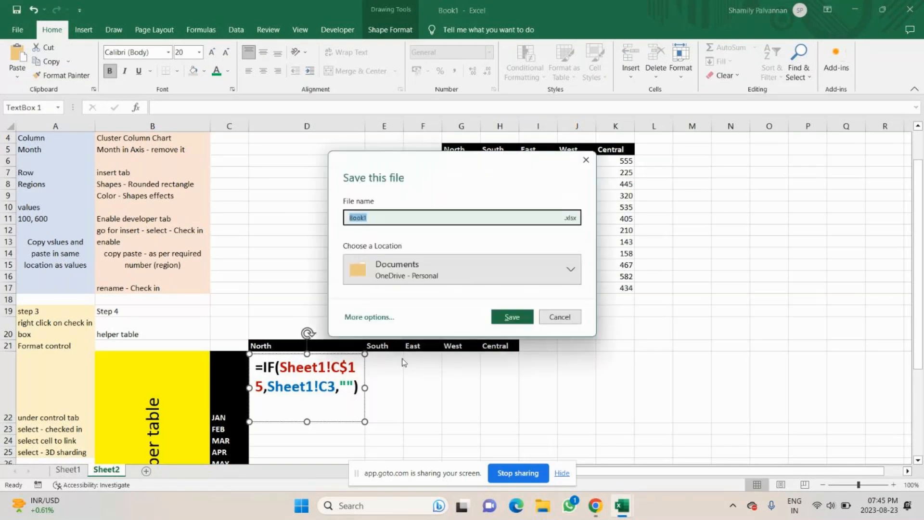
click(381, 317)
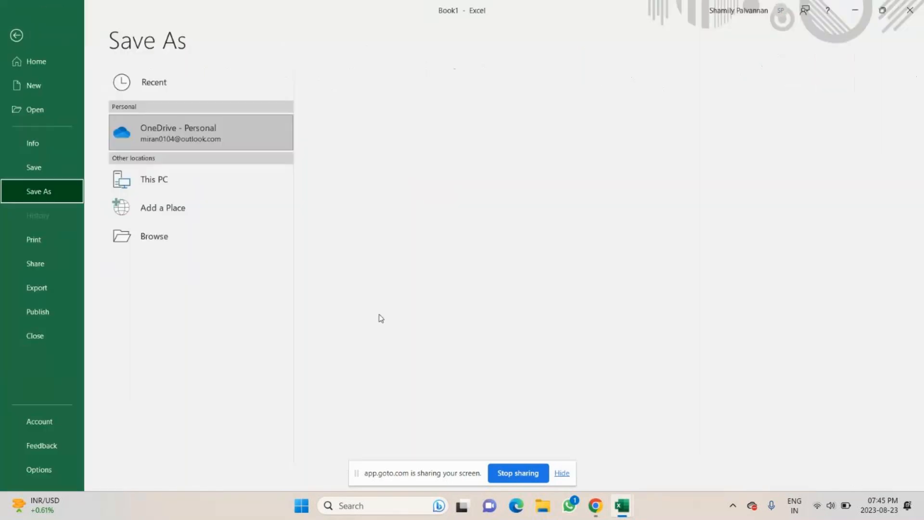
click(157, 189)
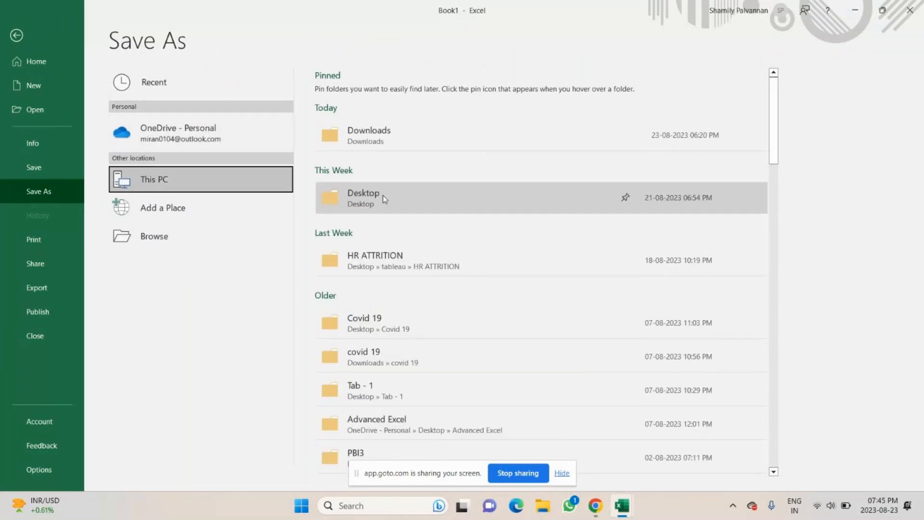
click(383, 198)
text(MC)
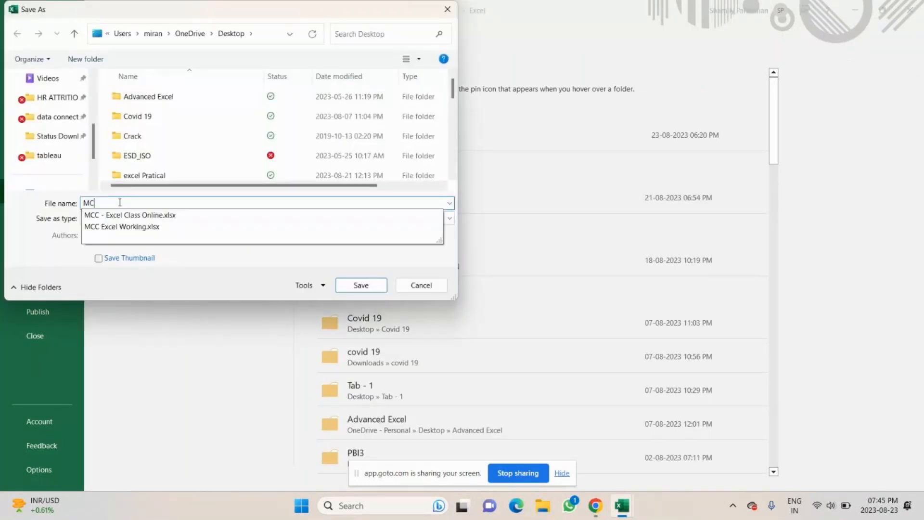
text(C )
text(-Ch)
text(eck)
text(l)
text(n)
text( (dev)
text(eloper)
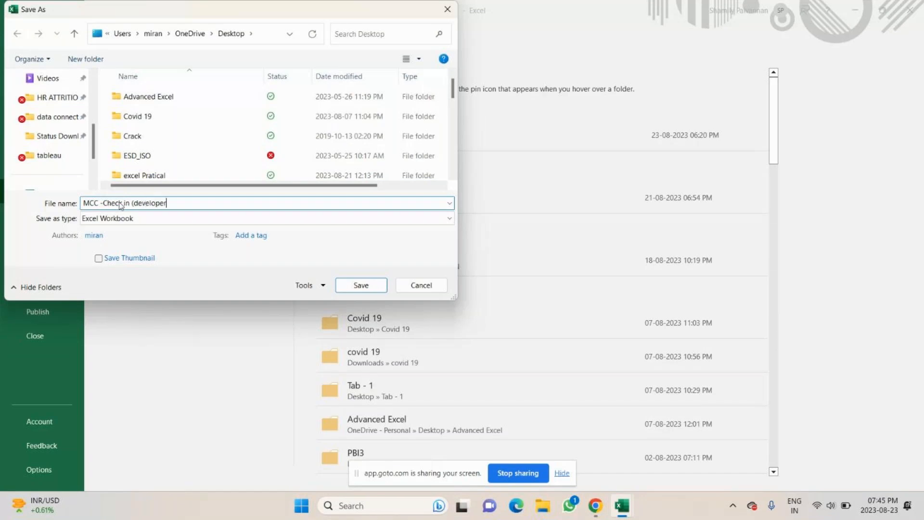
text( tab))
scroll(88, 107, up, 3)
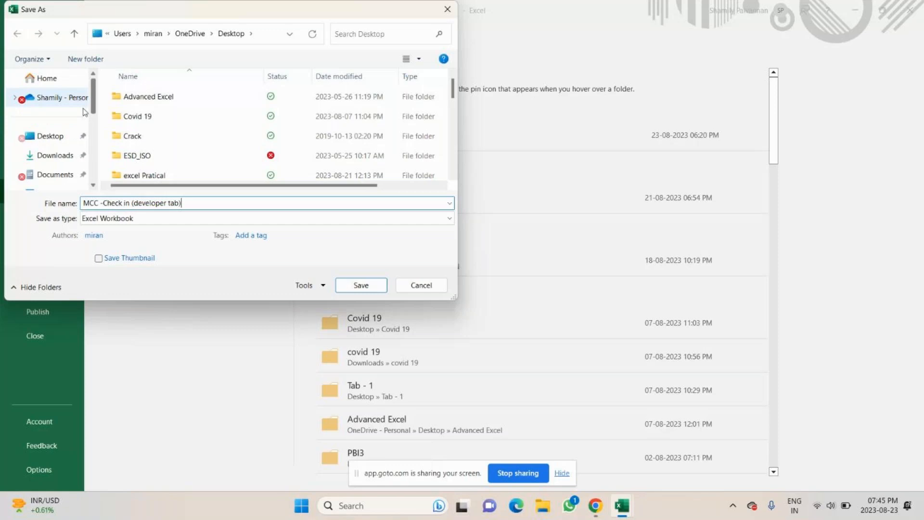
click(50, 135)
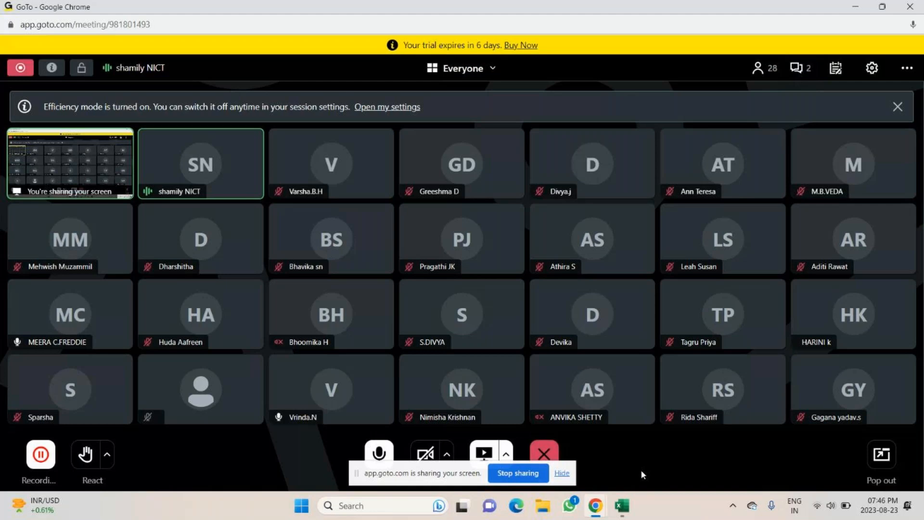
click(800, 69)
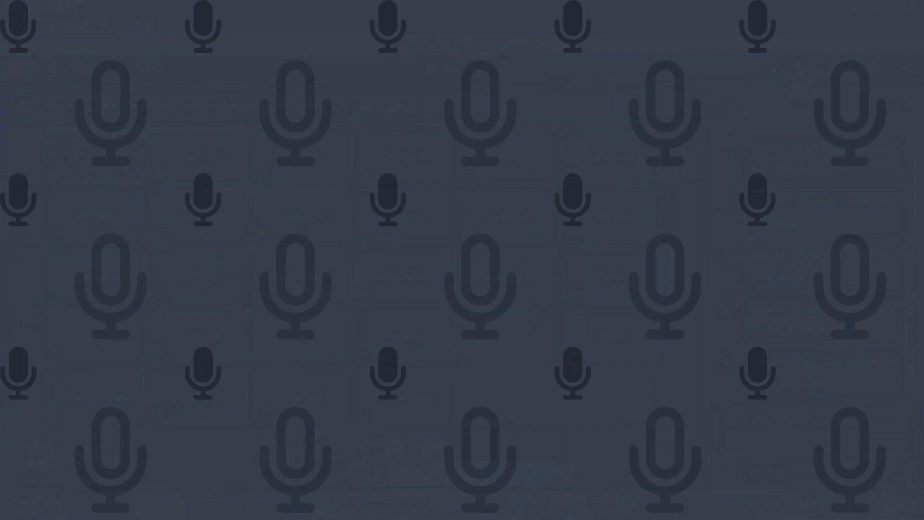